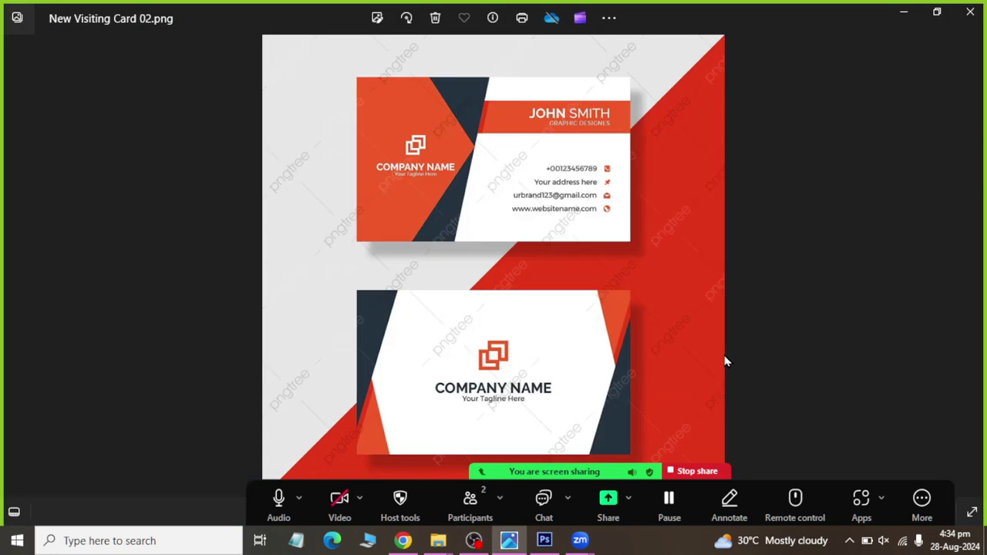
# - Create a new 3.6 × 2.2 inch document at 100 pixels per inch, keeping inches as the unit
pyautogui.scroll(3, 465, 90)
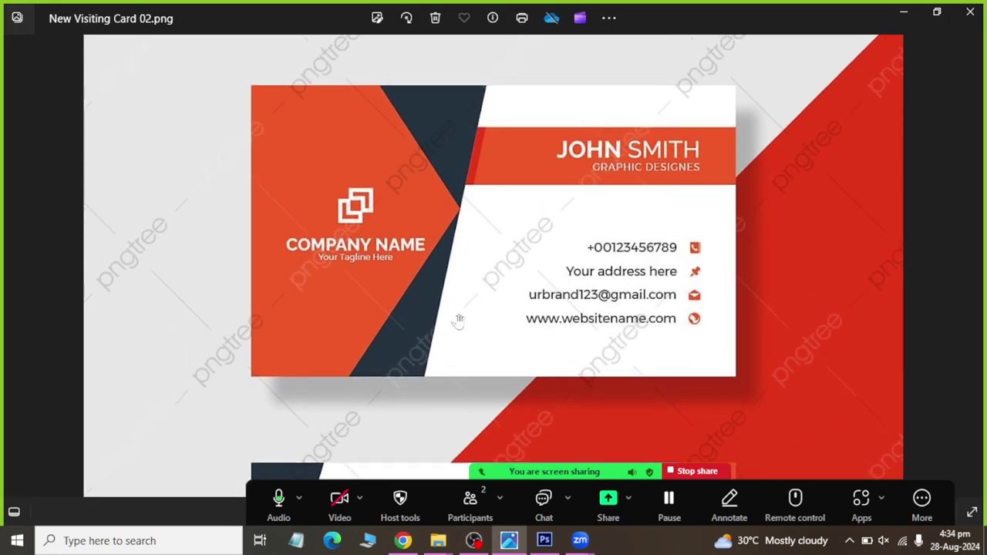
pyautogui.scroll(-2, 454, 309)
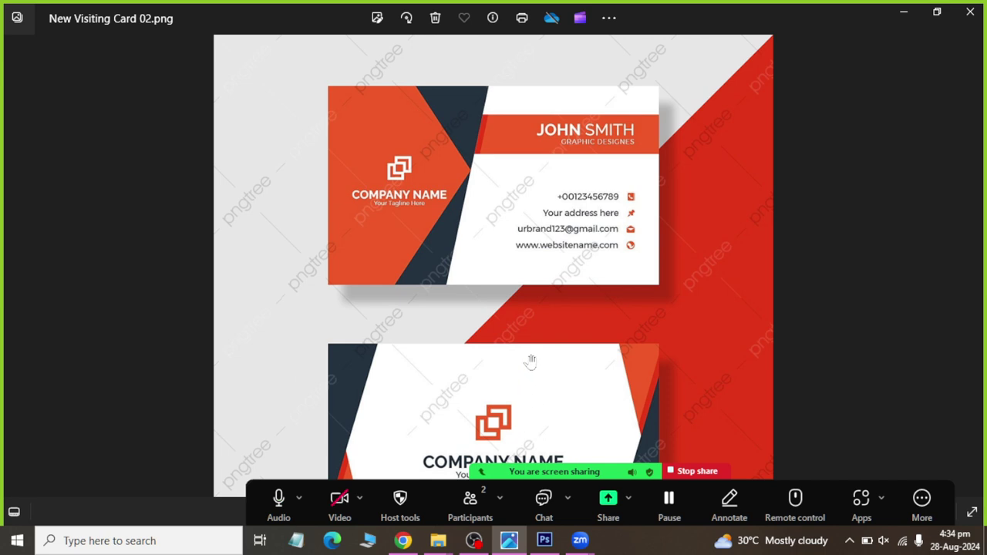
pyautogui.click(545, 540)
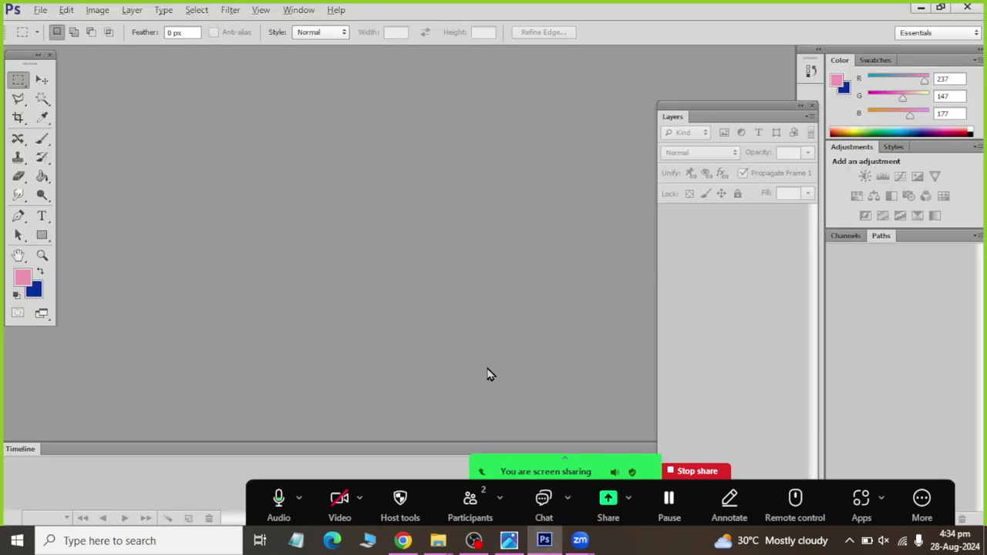
pyautogui.click(40, 10)
pyautogui.click(48, 28)
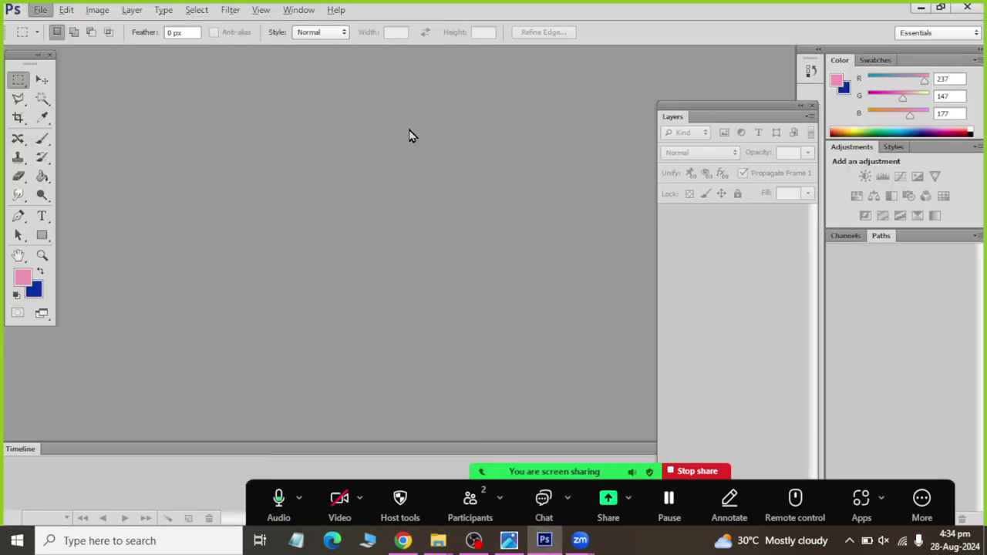
pyautogui.click(590, 211)
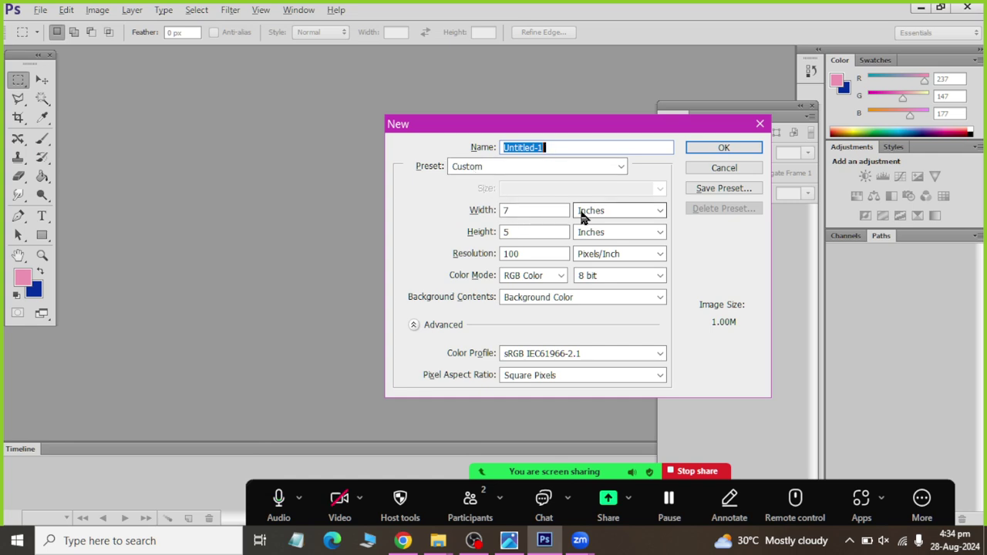
pyautogui.click(584, 213)
pyautogui.doubleClick(506, 210)
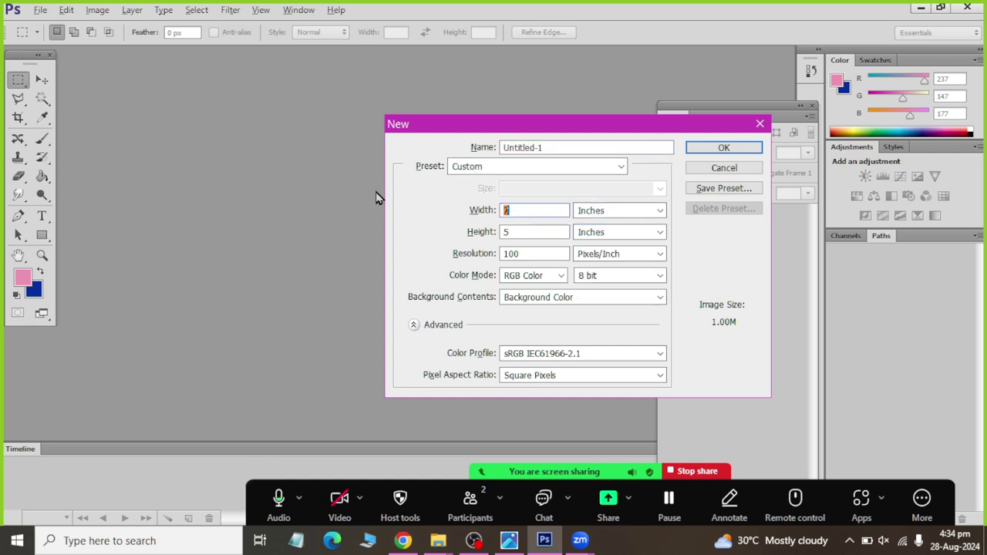
pyautogui.write('3.6')
pyautogui.press('Tab')
pyautogui.write('2.')
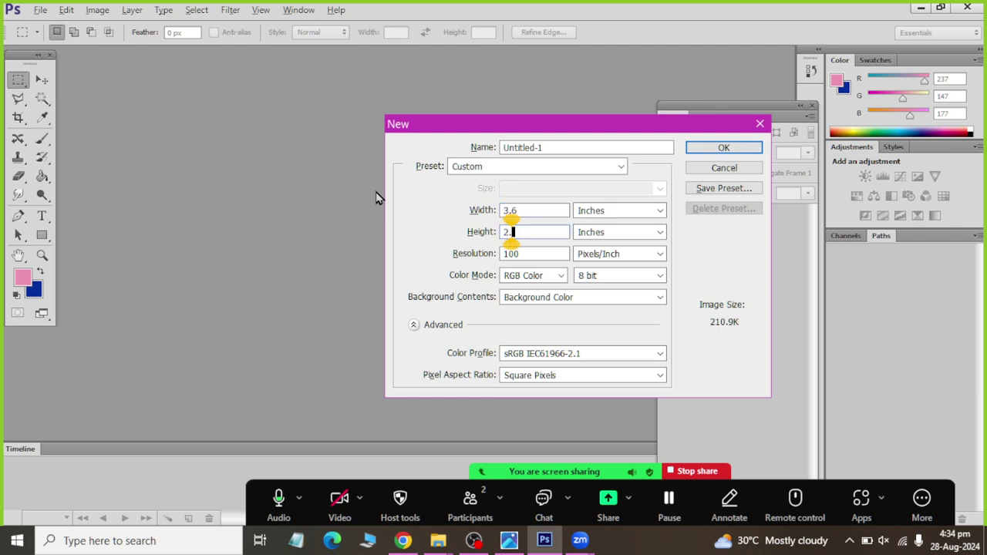
pyautogui.write('2')
pyautogui.click(531, 253)
pyautogui.click(729, 148)
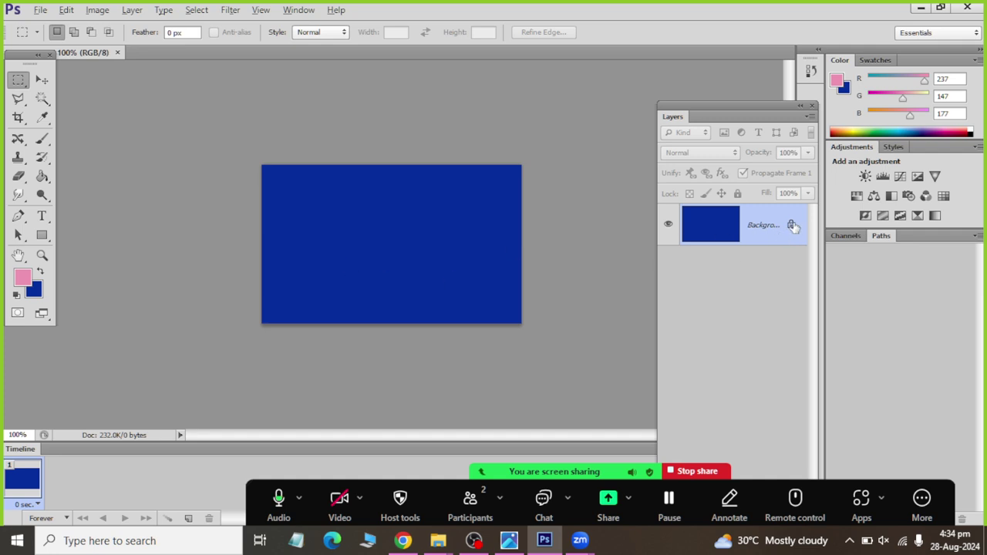
# - Unlock the Background as Layer 0 and fill the whole canvas with white
pyautogui.doubleClick(792, 225)
pyautogui.click(685, 201)
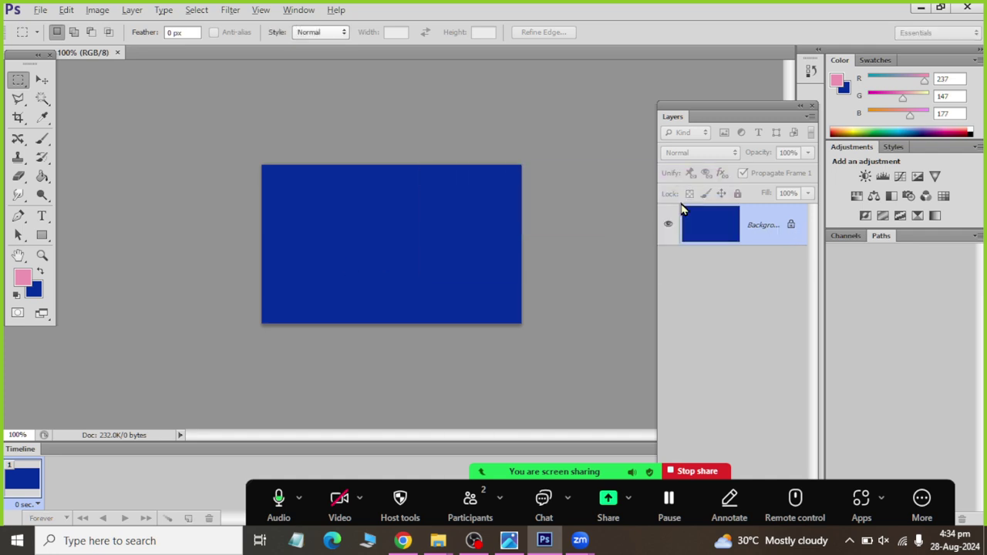
pyautogui.click(23, 282)
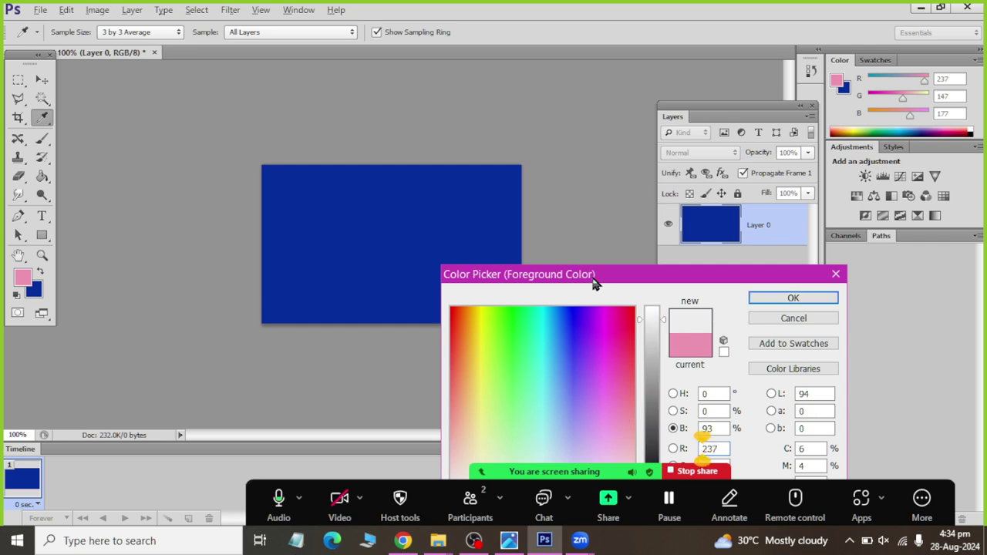
pyautogui.moveTo(594, 277); pyautogui.dragTo(594, 234)
pyautogui.moveTo(665, 277); pyautogui.dragTo(665, 263)
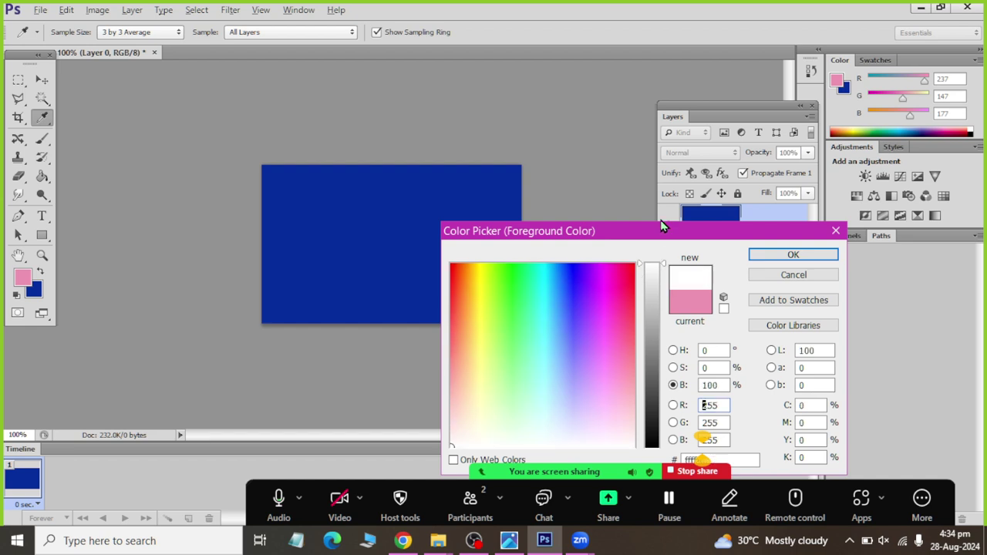
pyautogui.click(768, 251)
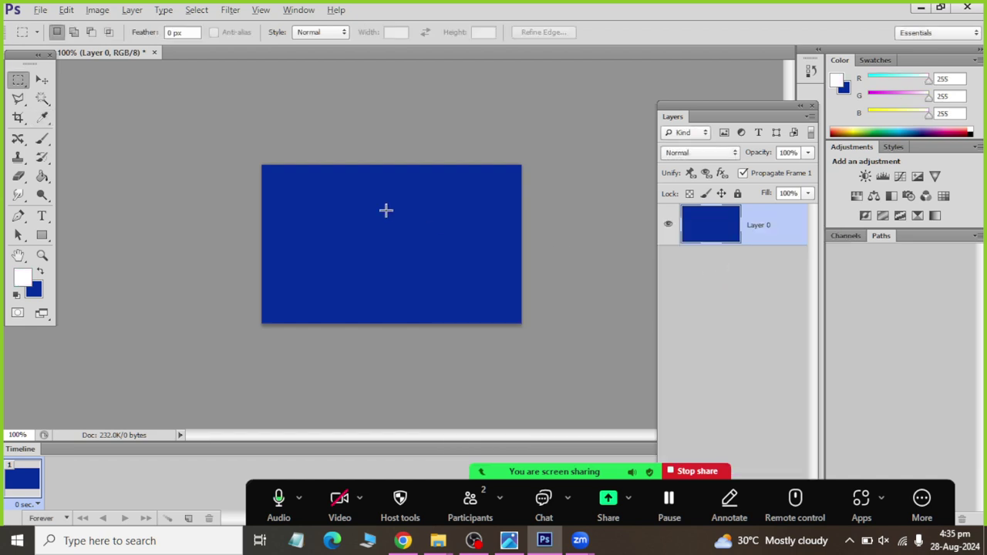
pyautogui.hotkey('alt', 'BackSpace')
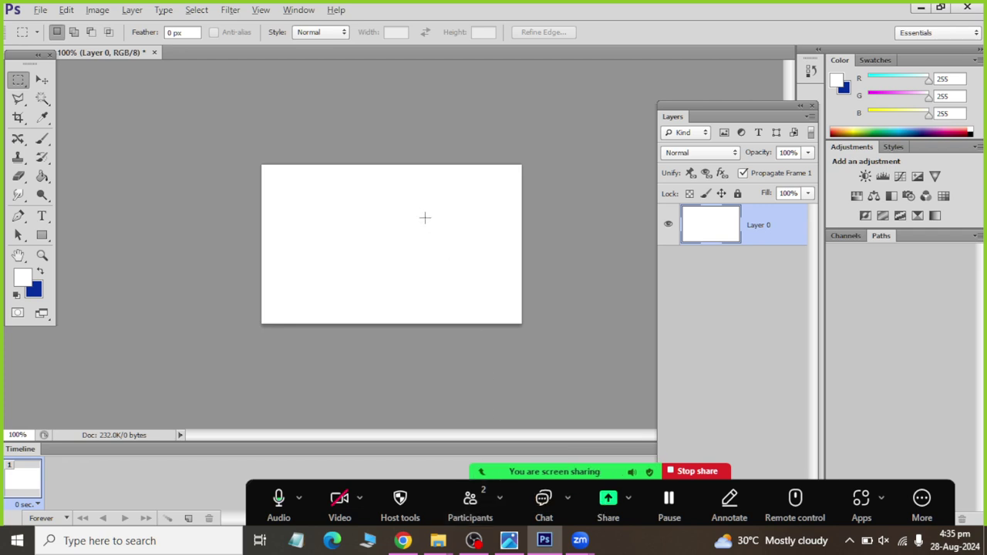
# - Switch over to the reference business card image
pyautogui.scroll(3, 427, 194)
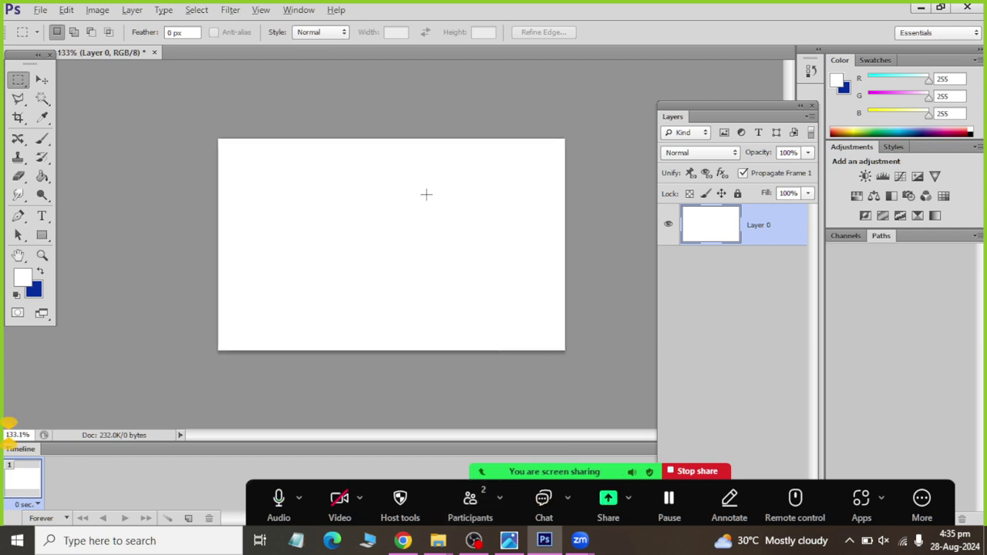
pyautogui.scroll(1, 427, 194)
pyautogui.hotkey('alt', 'Tab')
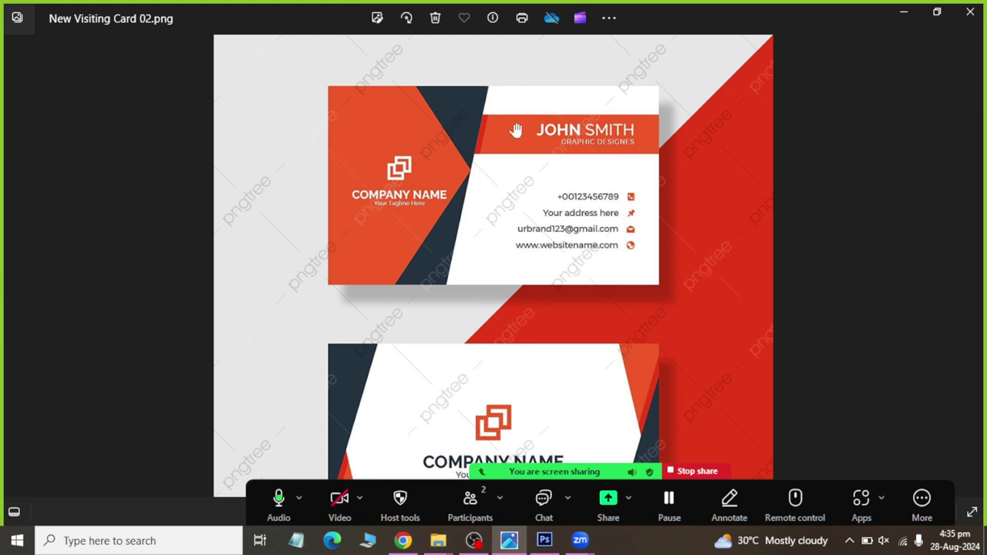
# - Zoom in and out on the reference card, then return to the white card in Photoshop
pyautogui.scroll(1, 505, 129)
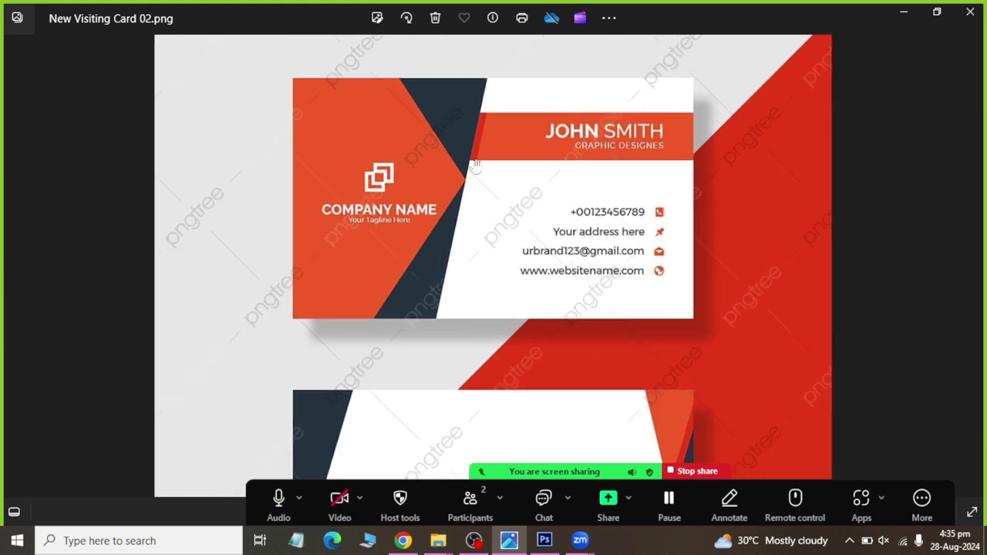
pyautogui.scroll(-1, 476, 166)
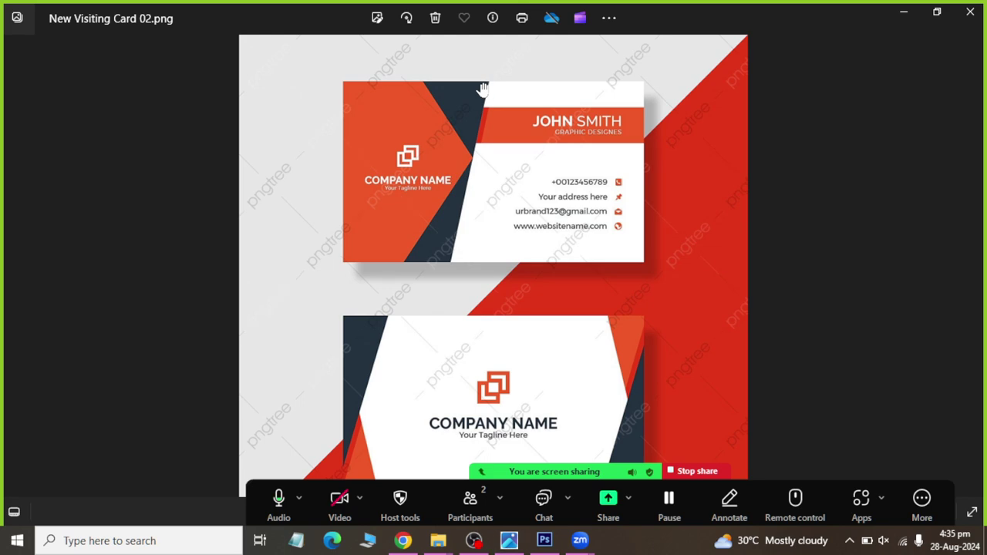
pyautogui.click(545, 540)
# - Draw a wide rectangle in the card's upper left and pick an orange foreground colour
pyautogui.click(41, 235)
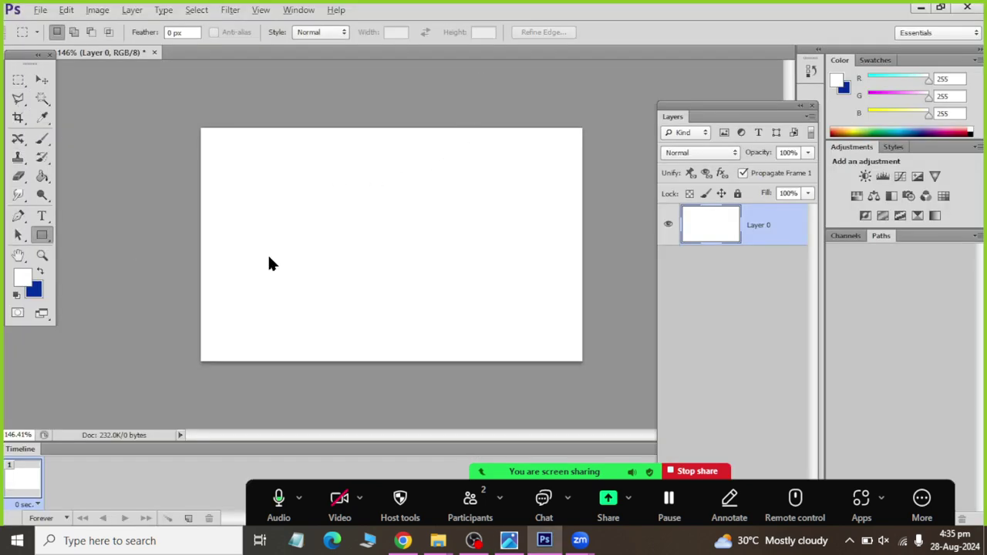
pyautogui.moveTo(249, 185); pyautogui.dragTo(387, 229)
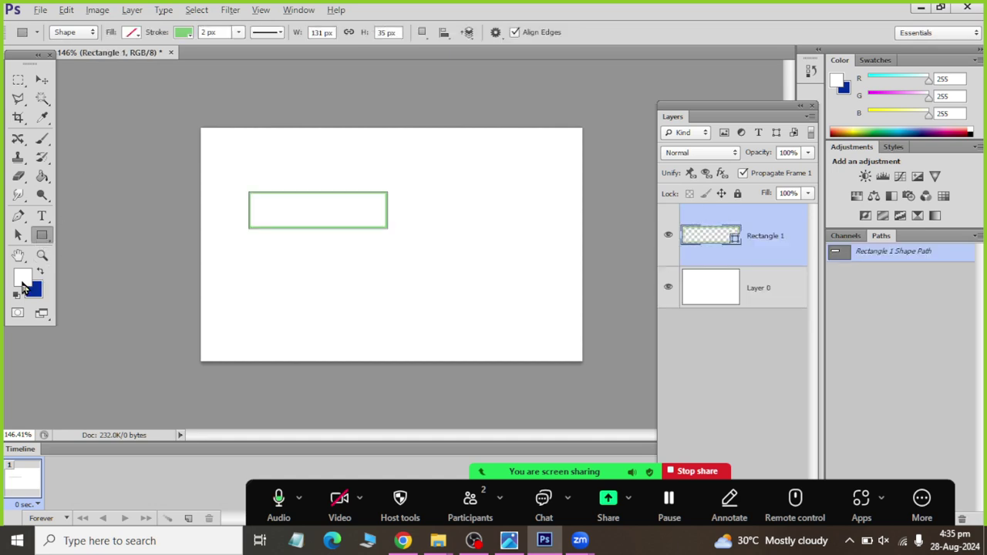
pyautogui.click(23, 288)
pyautogui.hotkey('alt', 'Tab')
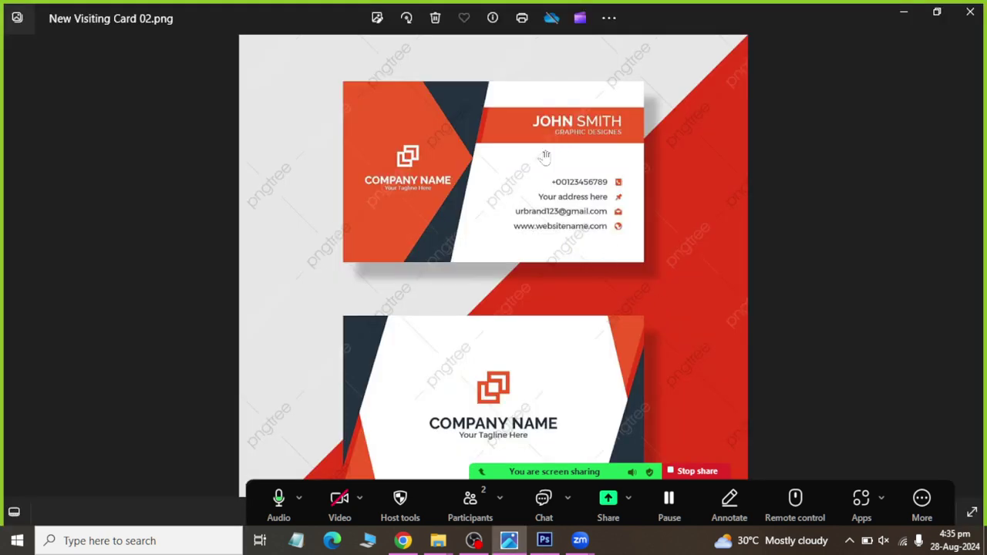
pyautogui.hotkey('alt', 'Tab')
pyautogui.moveTo(475, 310)
pyautogui.mouseDown()
pyautogui.moveTo(440, 277)
pyautogui.moveTo(463, 270)
pyautogui.mouseUp()
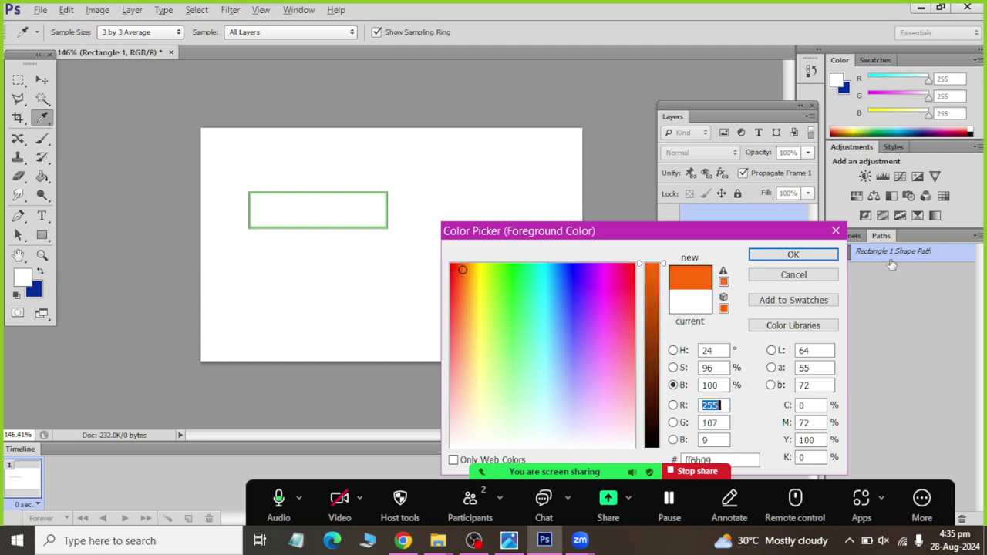
pyautogui.click(760, 254)
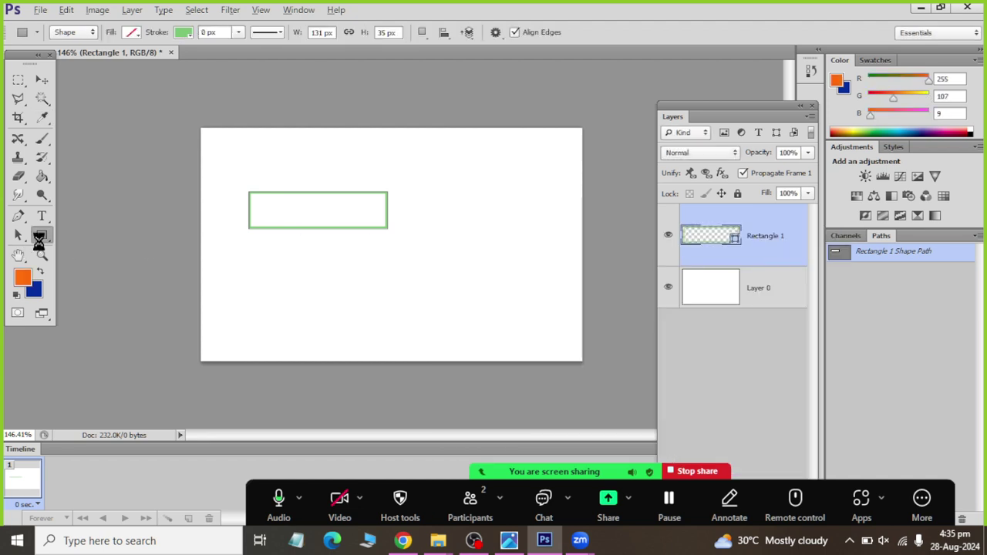
# - Copy the orange hex code ff6b09 and paste it in as Rectangle 1's fill colour
pyautogui.click(43, 177)
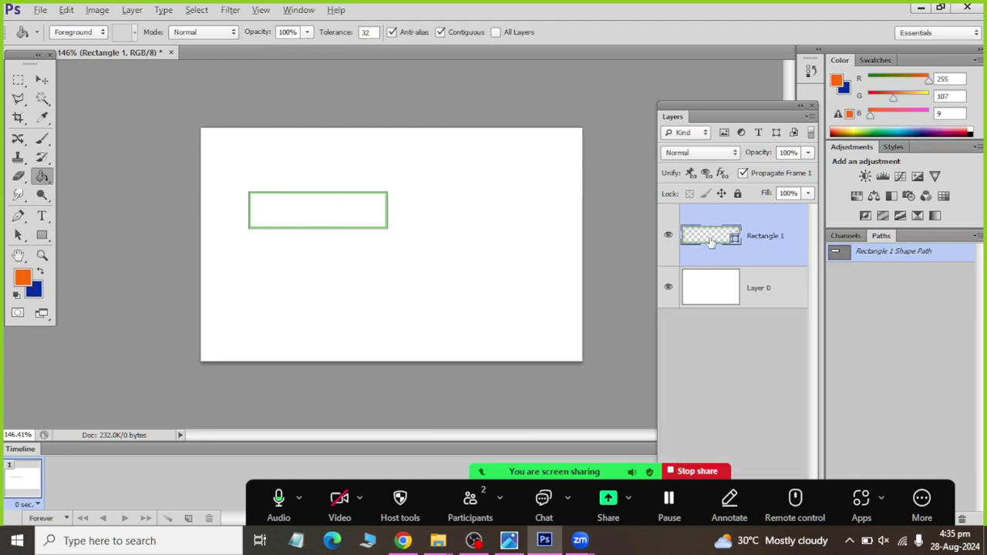
pyautogui.click(23, 279)
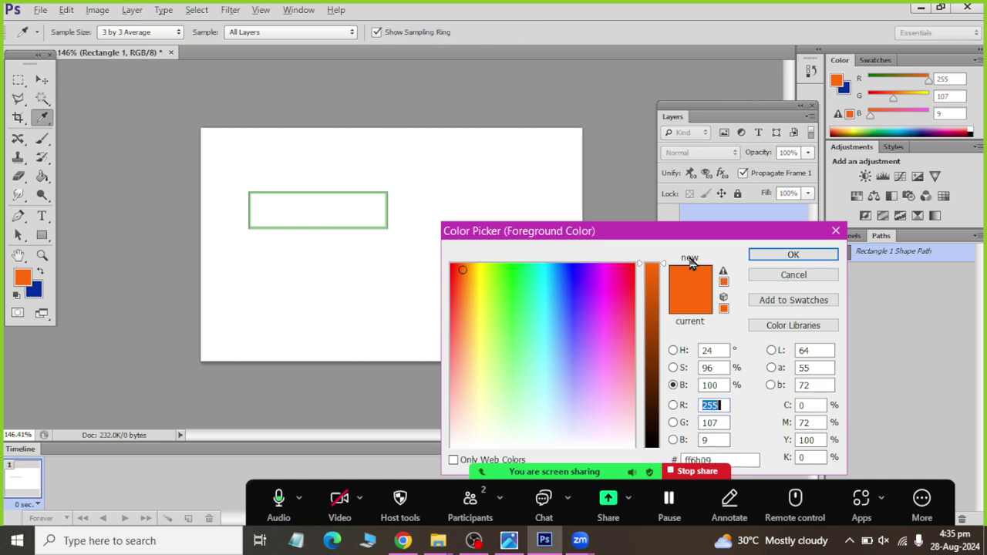
pyautogui.moveTo(695, 227); pyautogui.dragTo(720, 88)
pyautogui.click(745, 317)
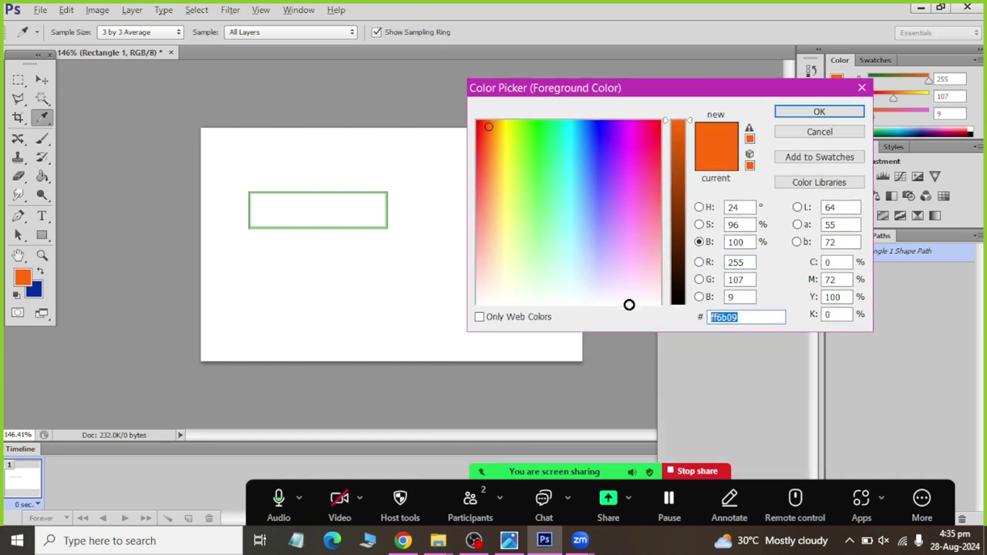
pyautogui.press('Return')
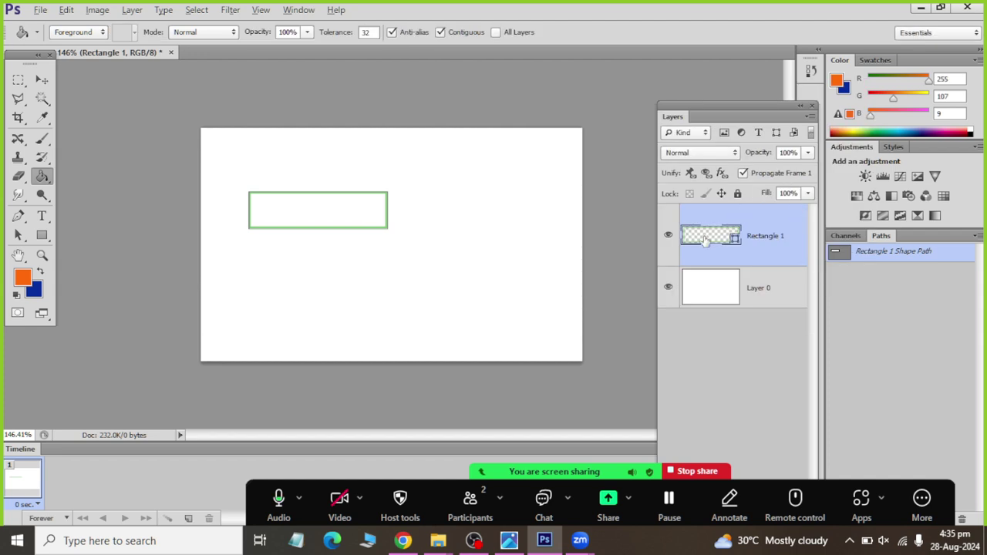
pyautogui.doubleClick(704, 242)
pyautogui.click(744, 316)
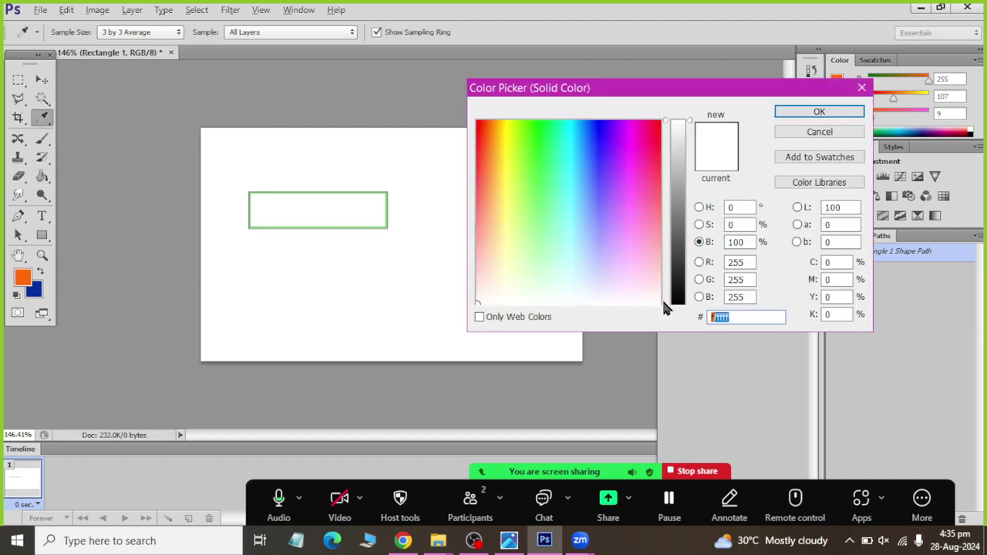
pyautogui.write('ff6b09')
pyautogui.click(818, 113)
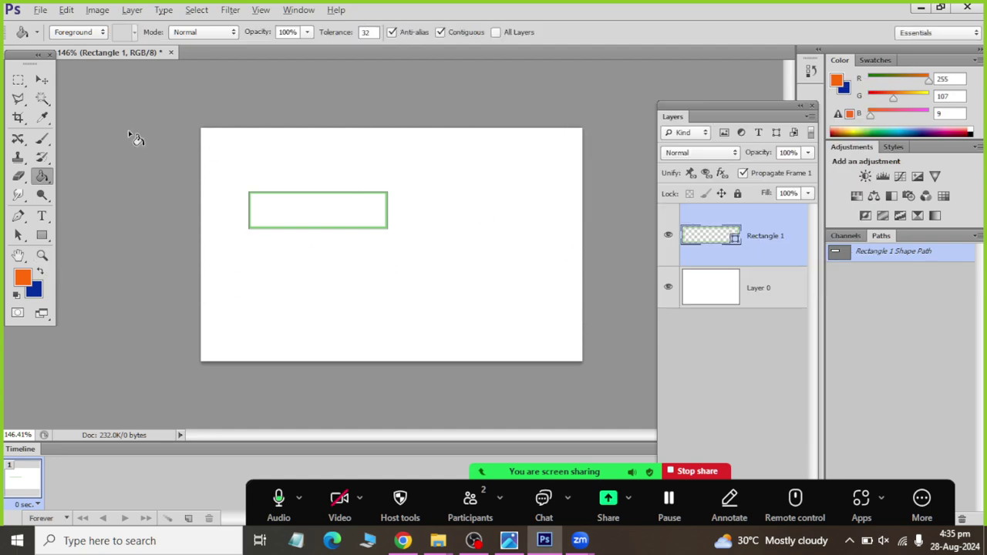
# - Set the rectangle's fill to orange and remove its outline
pyautogui.click(42, 235)
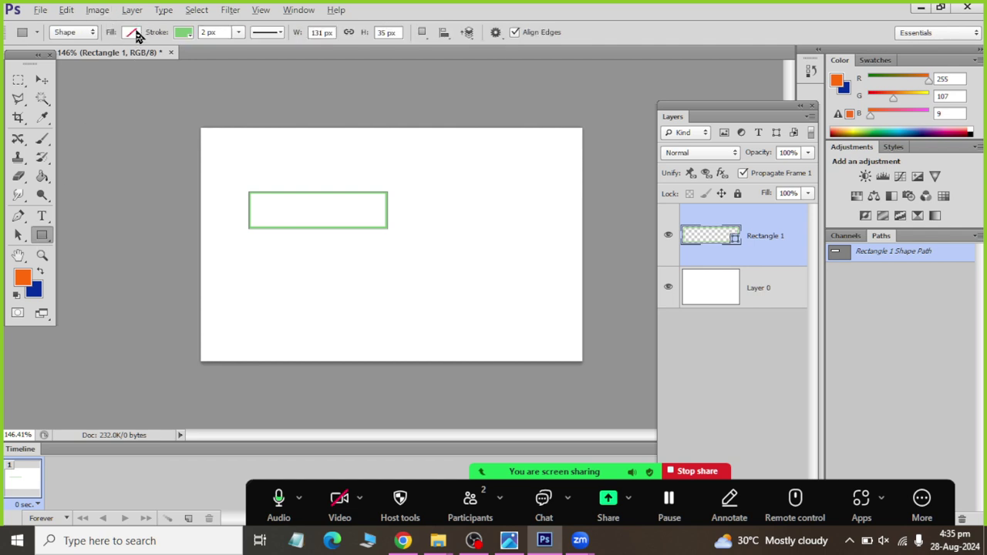
pyautogui.click(133, 32)
pyautogui.click(61, 102)
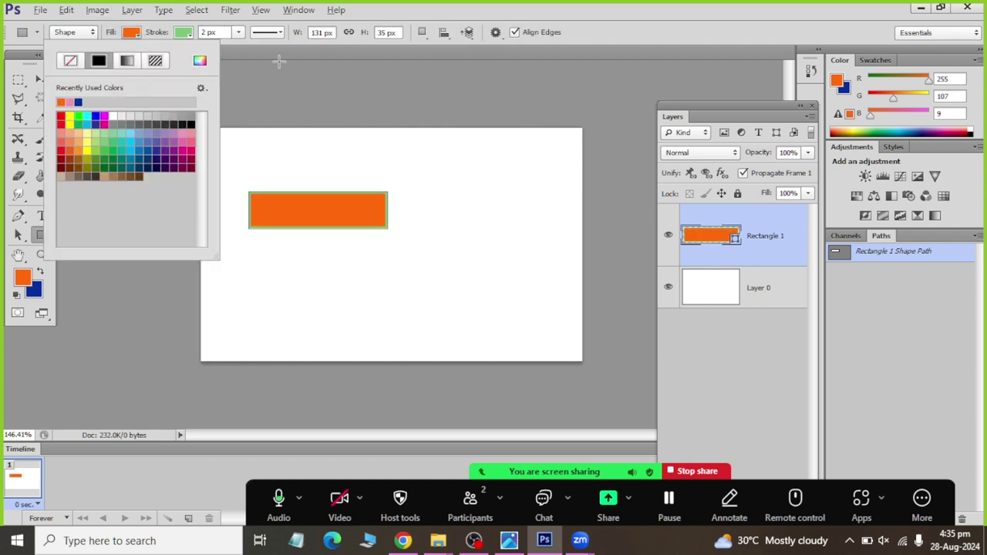
pyautogui.click(183, 38)
pyautogui.click(183, 34)
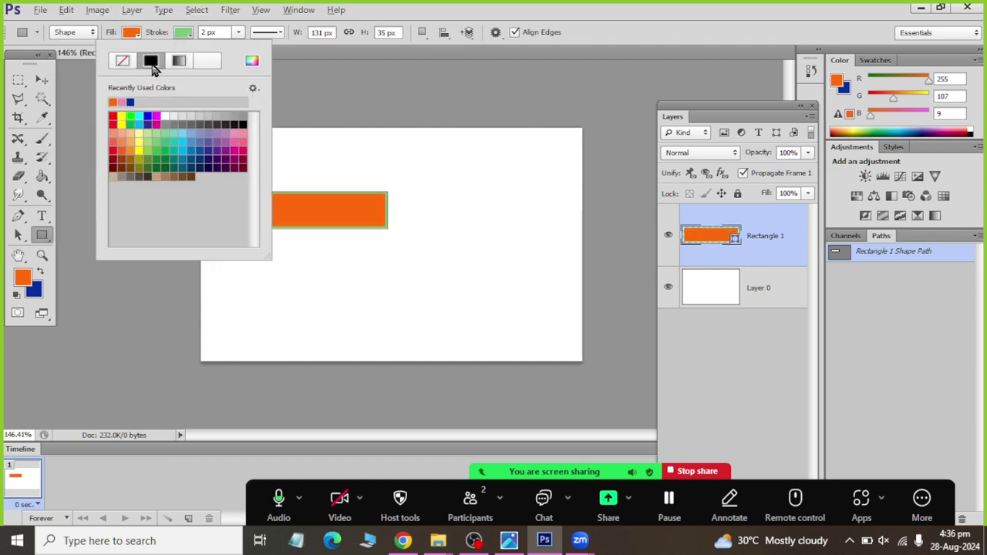
pyautogui.click(118, 68)
# - Move the orange rectangle to the upper right edge and nudge it up two steps
pyautogui.press('v')
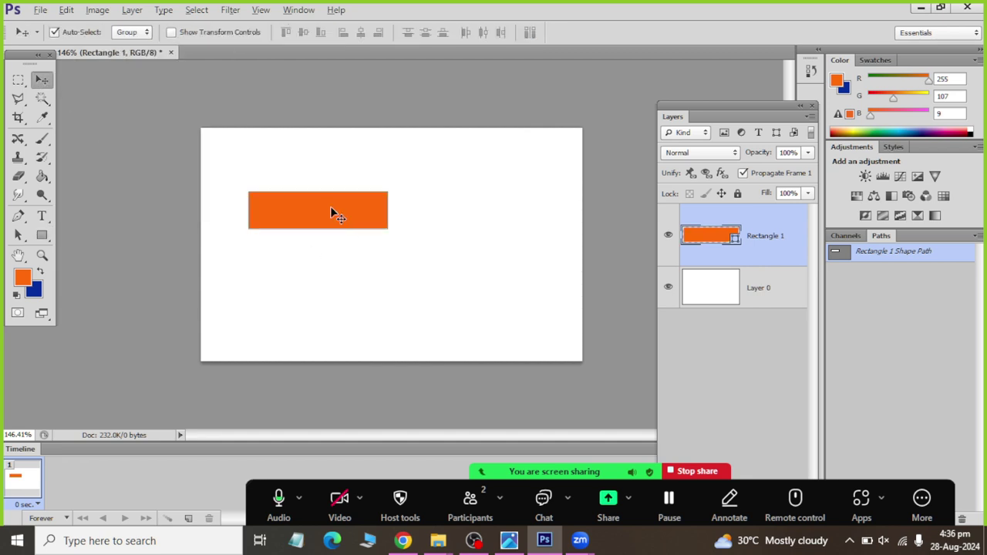
pyautogui.moveTo(331, 210); pyautogui.dragTo(520, 194)
pyautogui.hotkey('alt', 'Tab')
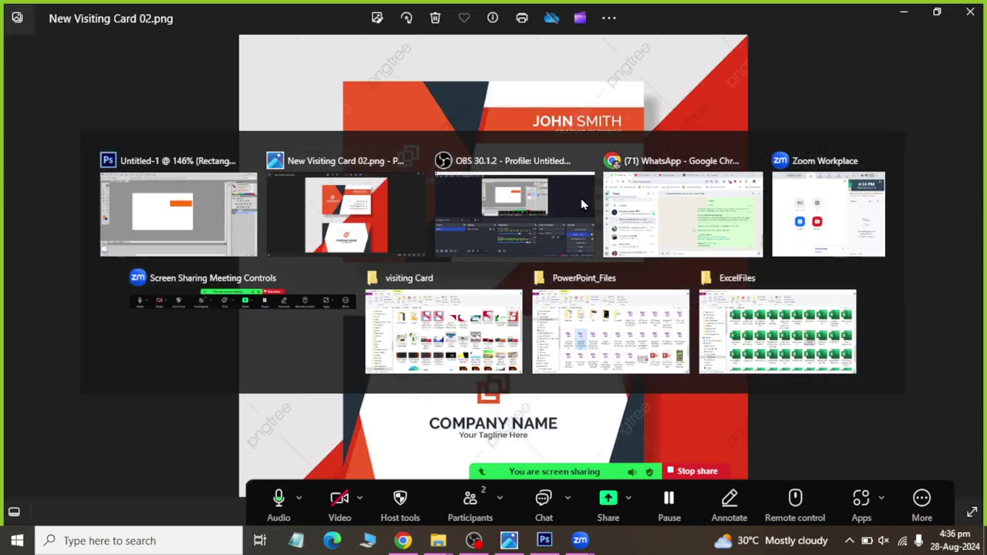
pyautogui.hotkey('alt', 'Tab')
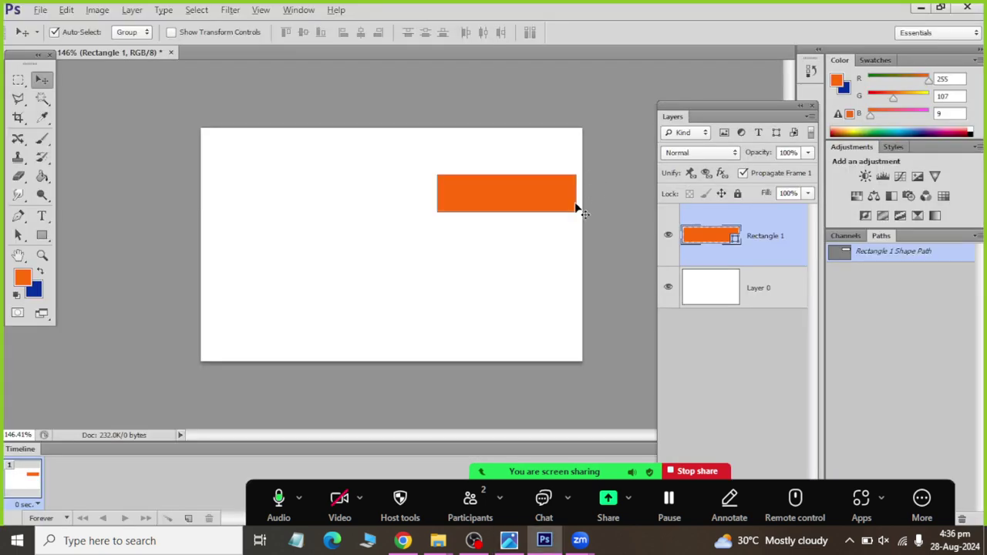
pyautogui.moveTo(551, 202); pyautogui.dragTo(554, 203)
pyautogui.hotkey('alt', 'Tab')
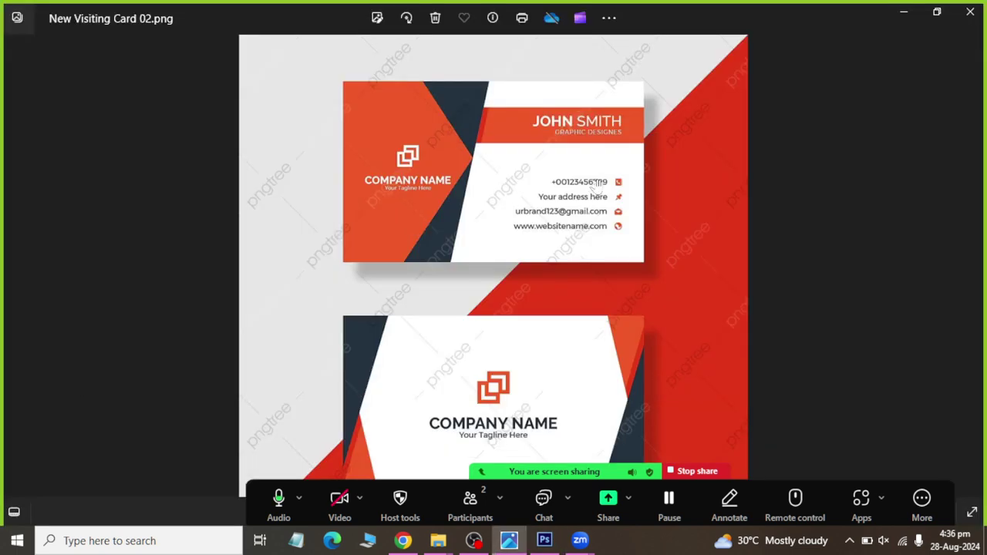
pyautogui.hotkey('alt', 'Tab')
pyautogui.press('Up')
pyautogui.press('Up')
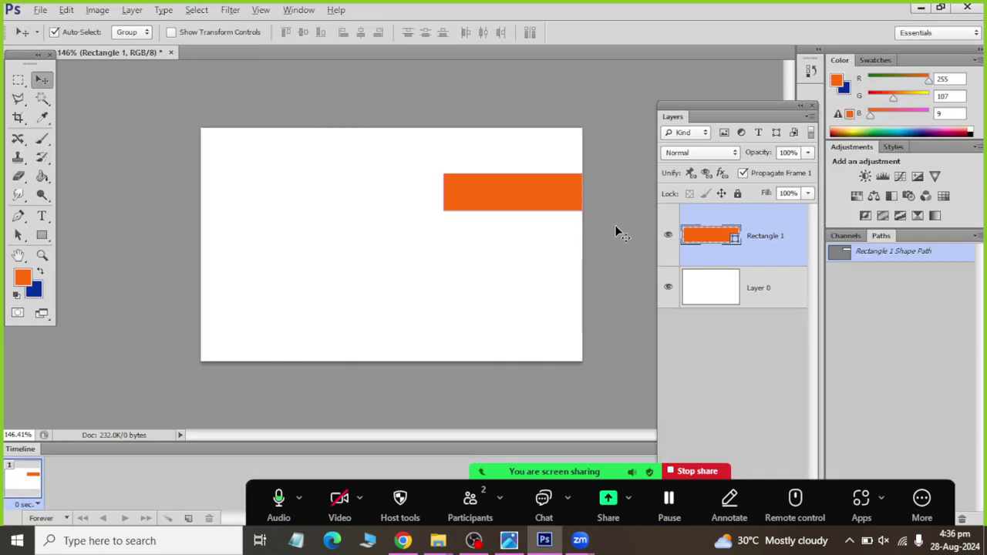
pyautogui.press('Up')
pyautogui.press('Up')
pyautogui.press('Up')
pyautogui.press('Up')
pyautogui.press('Up')
pyautogui.press('Up')
pyautogui.press('Up')
pyautogui.press('Up')
pyautogui.press('Up')
pyautogui.press('Up')
pyautogui.press('Up')
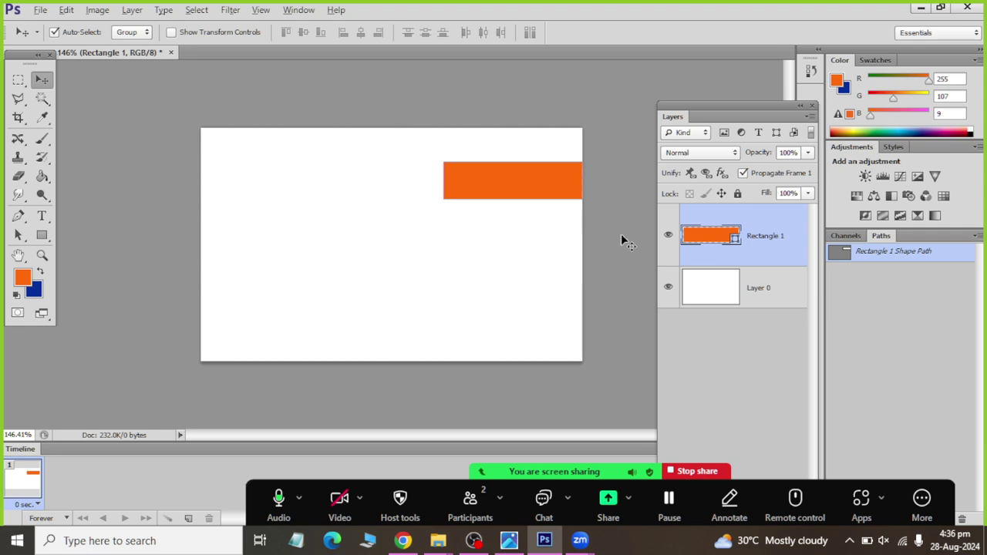
# - Stretch the orange bar left to the card's edge so it spans the full width
pyautogui.hotkey('ctrl', 't')
pyautogui.moveTo(443, 180); pyautogui.dragTo(189, 182)
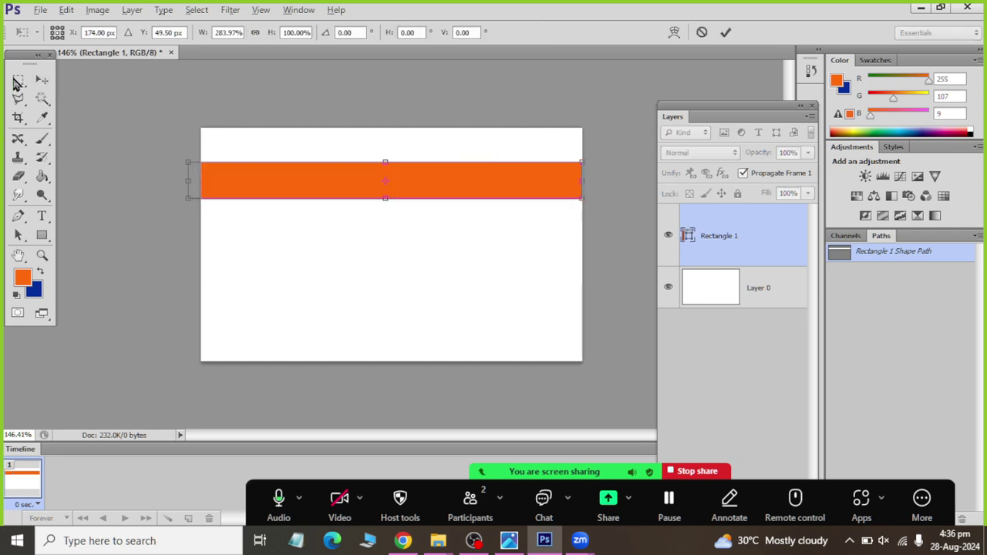
pyautogui.click(44, 89)
pyautogui.click(421, 219)
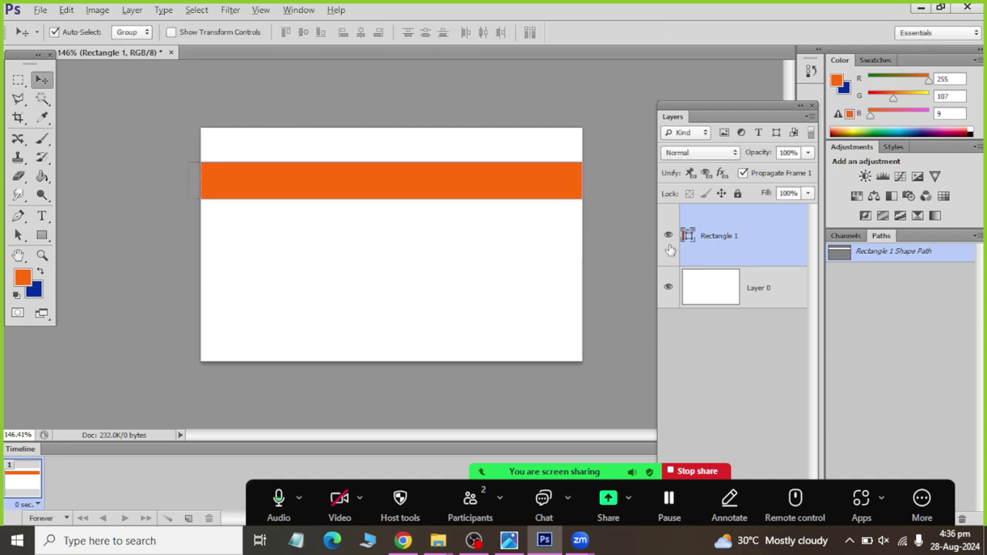
pyautogui.hotkey('alt', 'Tab')
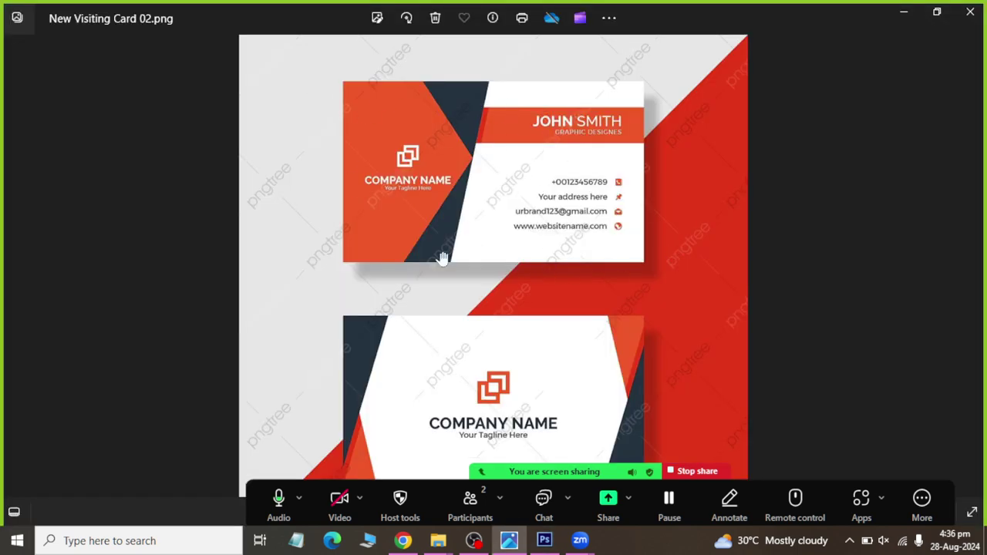
pyautogui.hotkey('alt', 'Tab')
pyautogui.hotkey('alt', 'Tab')
pyautogui.hotkey('alt', 'Tab')
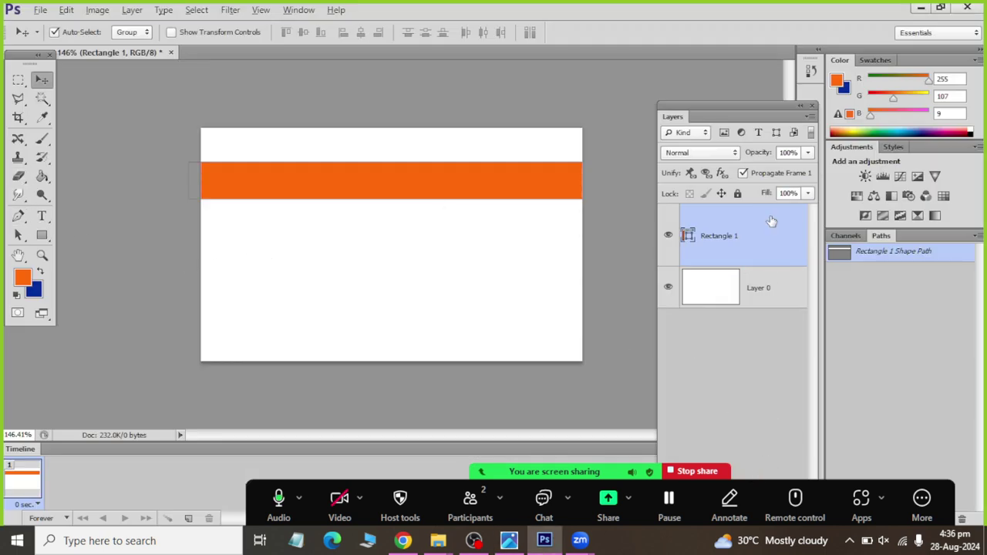
pyautogui.moveTo(739, 114); pyautogui.dragTo(738, 77)
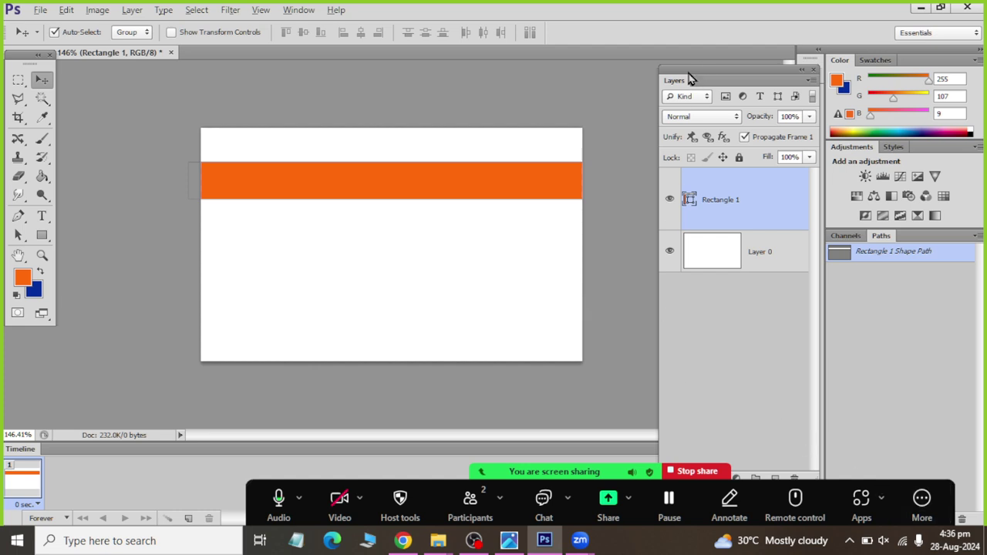
# - Reposition the Layers panel at the top and add a new empty layer
pyautogui.moveTo(690, 78); pyautogui.dragTo(671, 34)
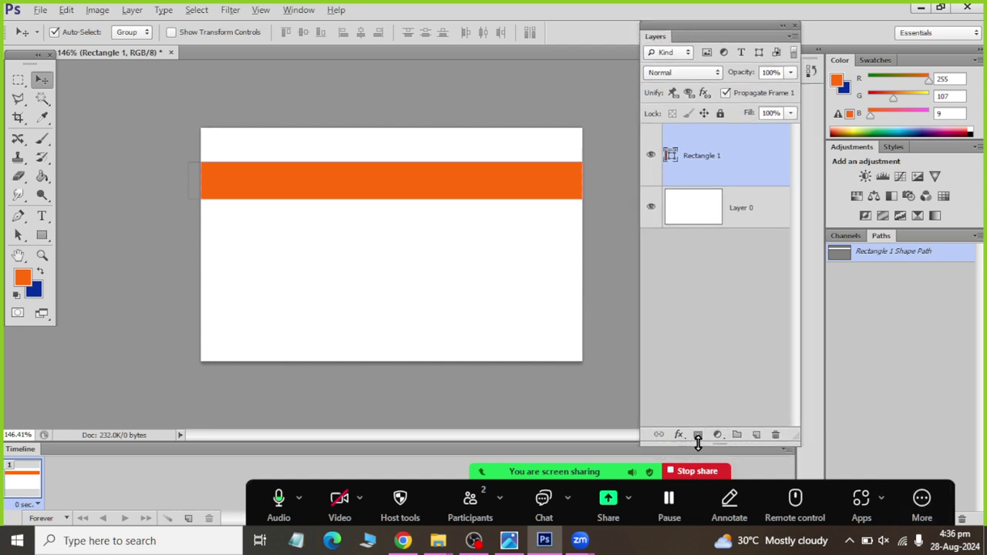
pyautogui.moveTo(698, 443); pyautogui.dragTo(707, 438)
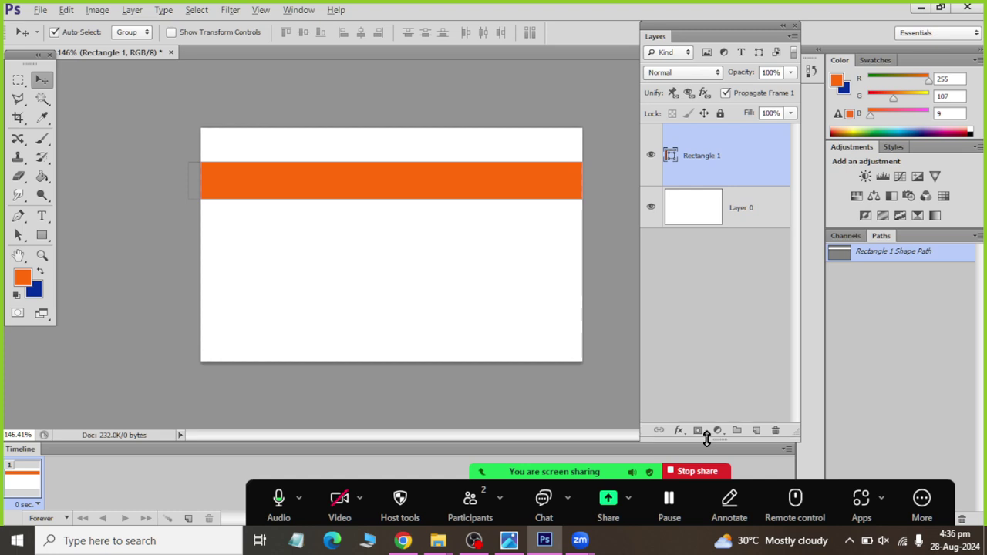
pyautogui.moveTo(679, 34); pyautogui.dragTo(699, 34)
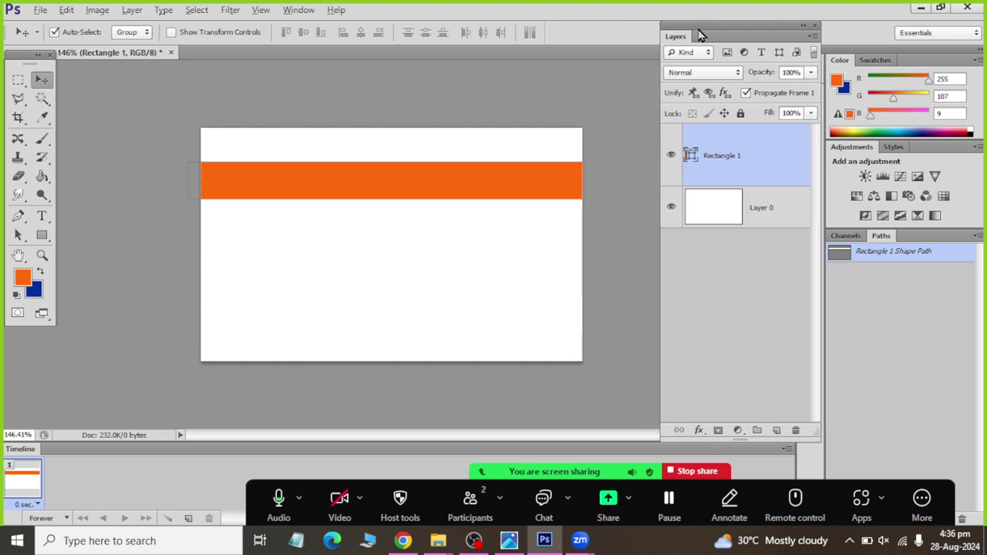
pyautogui.click(777, 430)
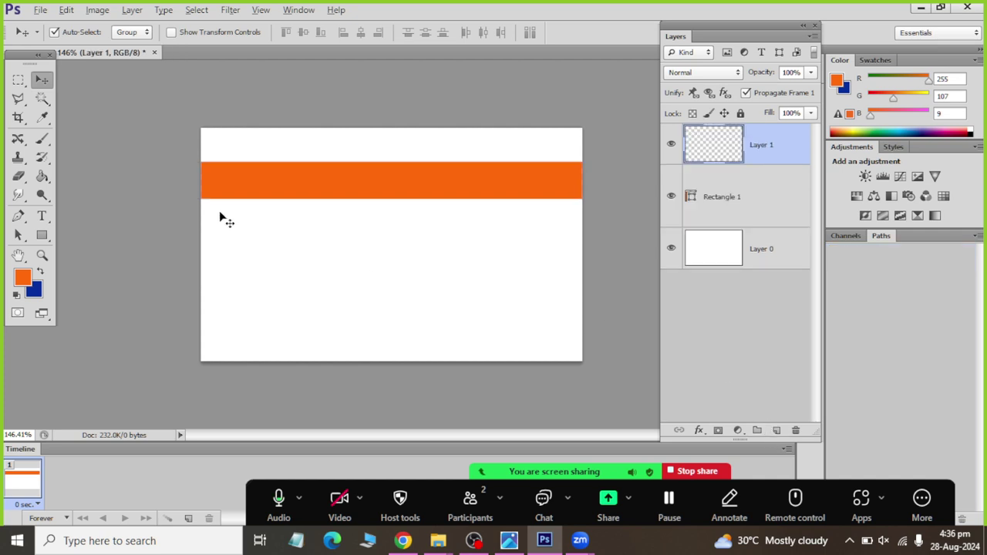
# - Draw a tall rectangle on the card's left side with dark grey fill and no outline
pyautogui.click(41, 235)
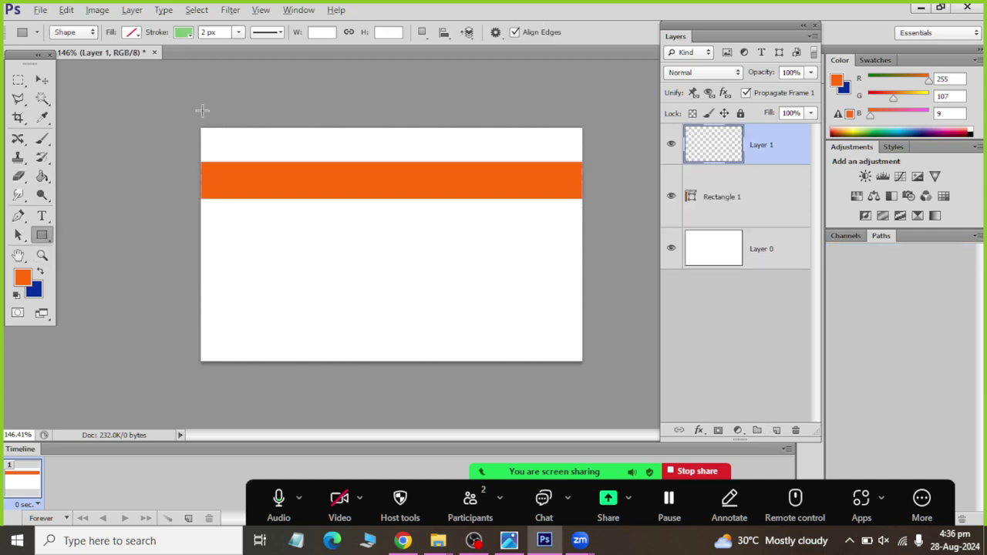
pyautogui.moveTo(231, 115)
pyautogui.mouseDown()
pyautogui.moveTo(329, 371)
pyautogui.moveTo(304, 343)
pyautogui.mouseUp()
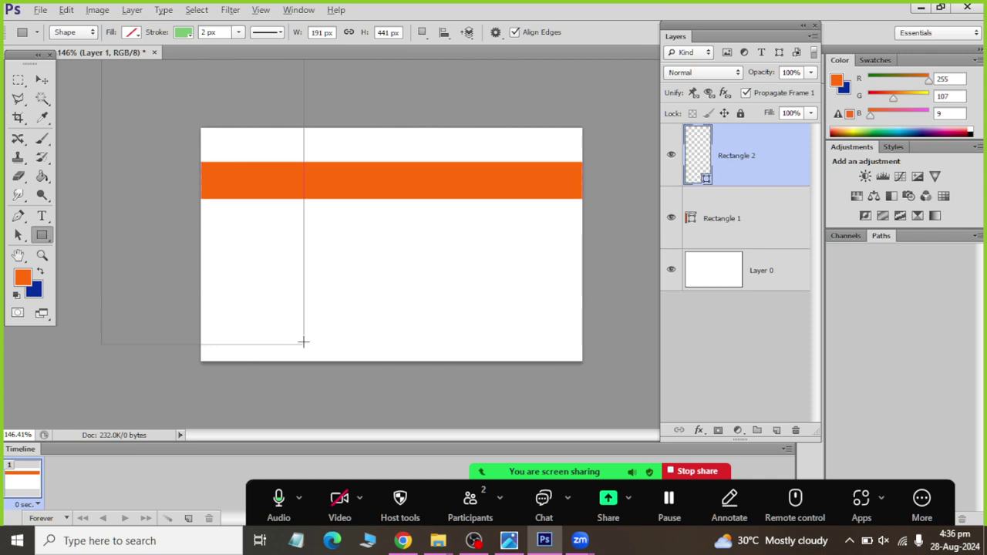
pyautogui.click(132, 33)
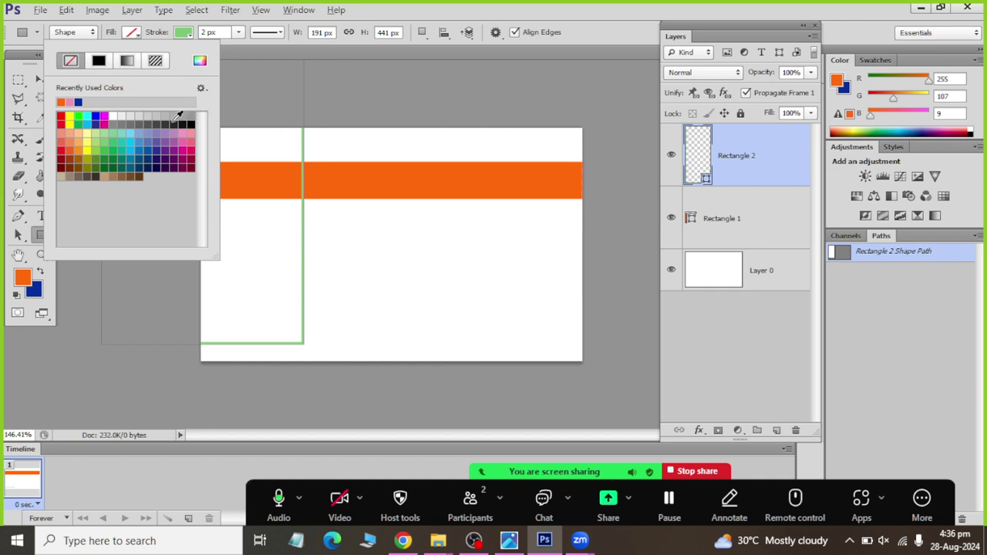
pyautogui.click(164, 121)
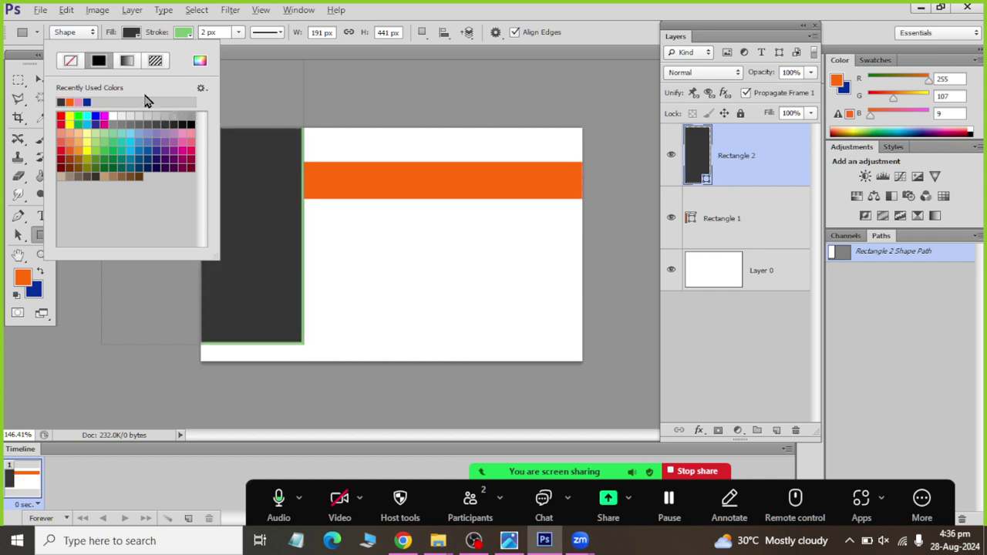
pyautogui.click(189, 45)
pyautogui.click(183, 32)
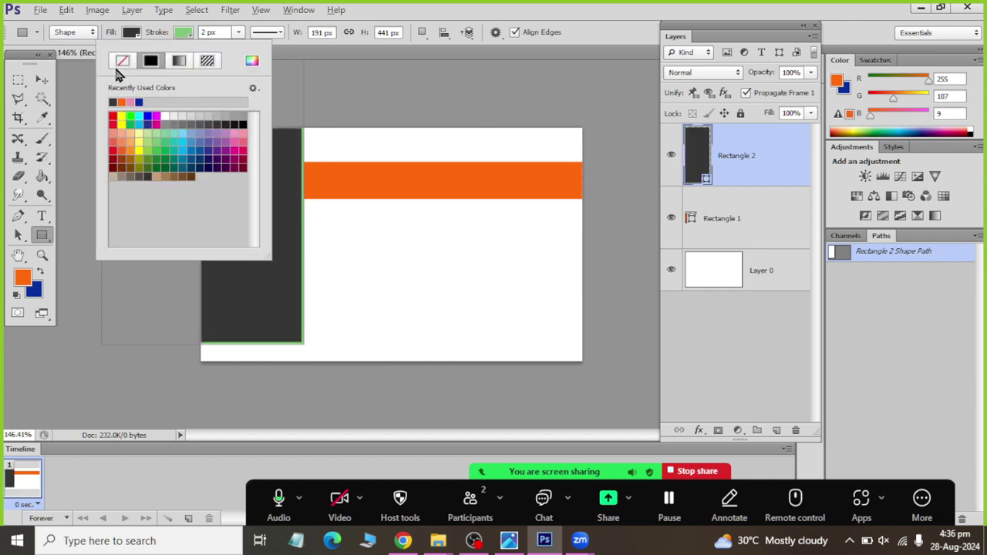
pyautogui.click(123, 60)
pyautogui.click(41, 79)
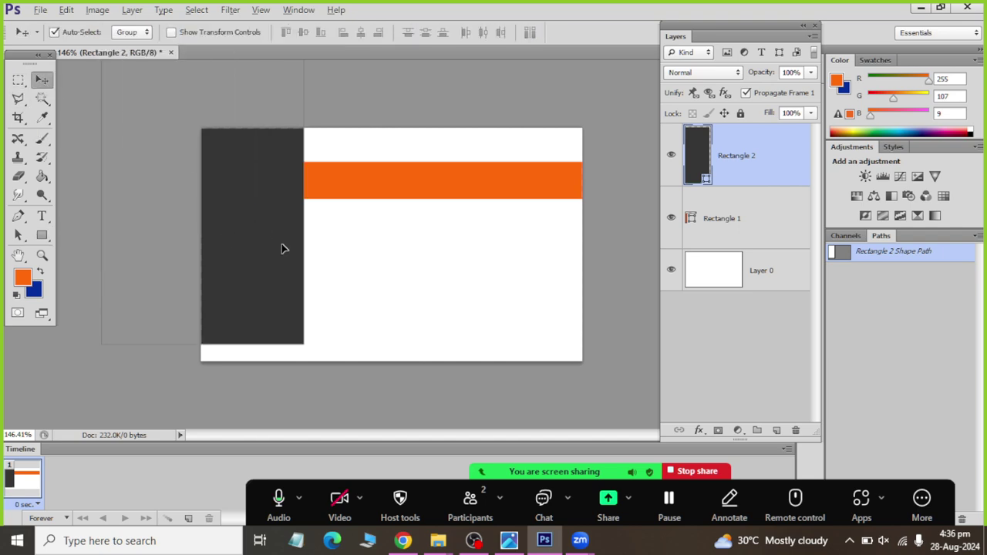
# - Scale the dark grey rectangle against the left edge at full card height, then widen it rightward
pyautogui.hotkey('ctrl', 't')
pyautogui.moveTo(315, 223)
pyautogui.mouseDown()
pyautogui.moveTo(326, 292)
pyautogui.moveTo(332, 203)
pyautogui.mouseUp()
pyautogui.moveTo(209, 129); pyautogui.dragTo(246, 214)
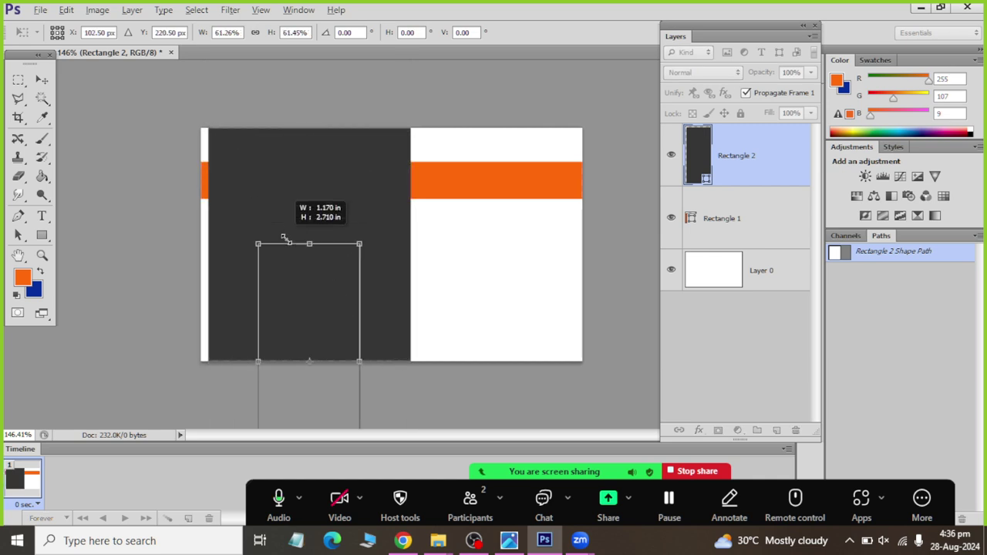
pyautogui.moveTo(309, 273)
pyautogui.mouseDown()
pyautogui.moveTo(264, 195)
pyautogui.moveTo(271, 190)
pyautogui.mouseUp()
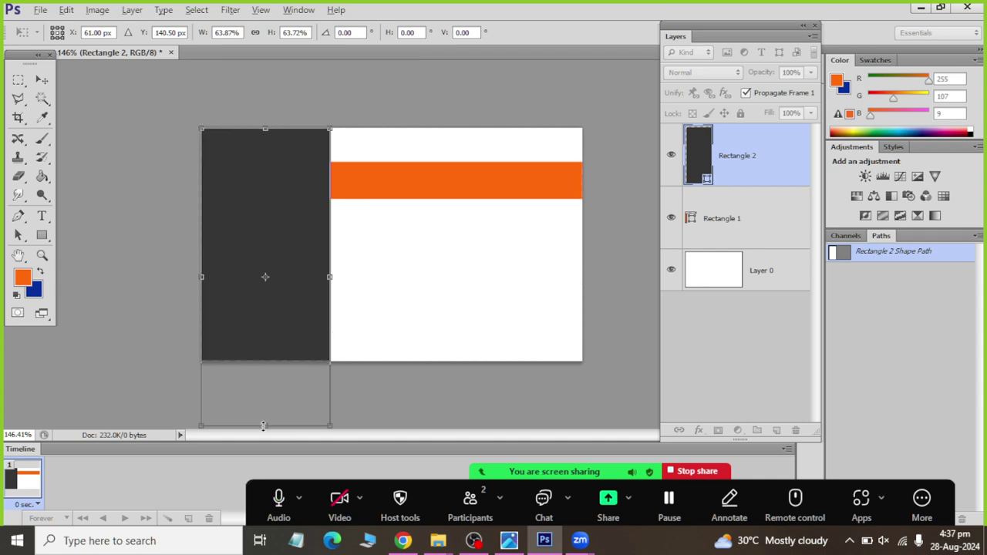
pyautogui.moveTo(263, 426); pyautogui.dragTo(274, 357)
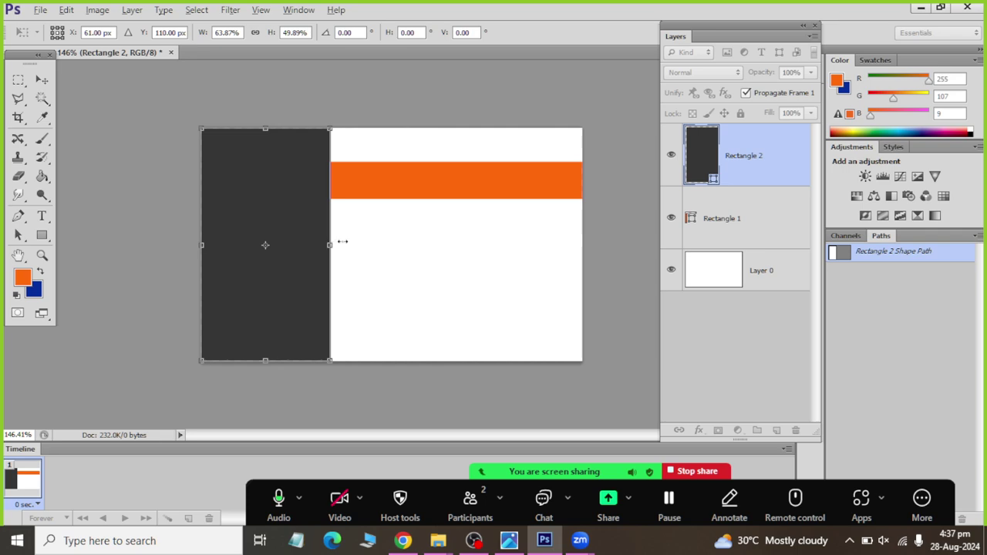
pyautogui.moveTo(343, 241); pyautogui.dragTo(351, 242)
pyautogui.hotkey('alt', 'Tab')
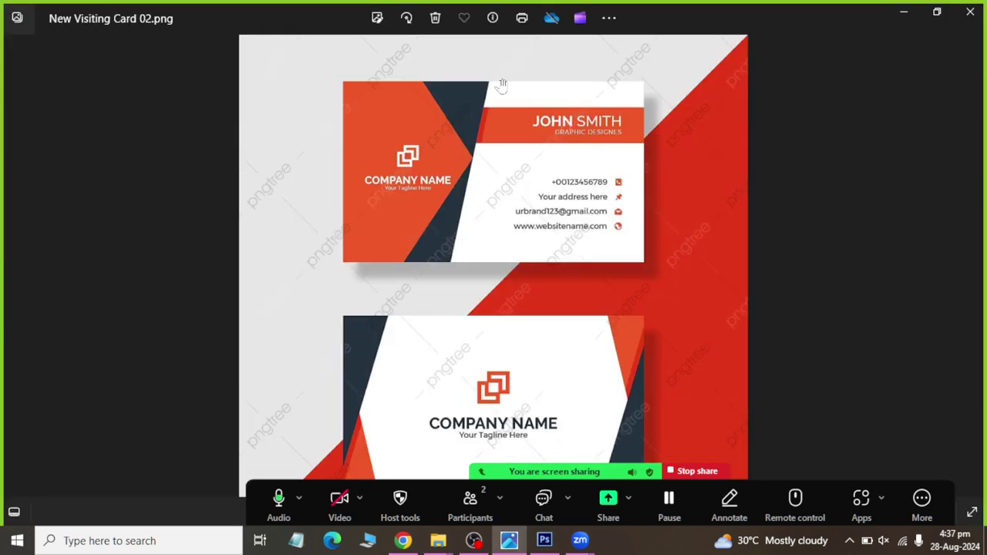
pyautogui.hotkey('alt', 'Tab')
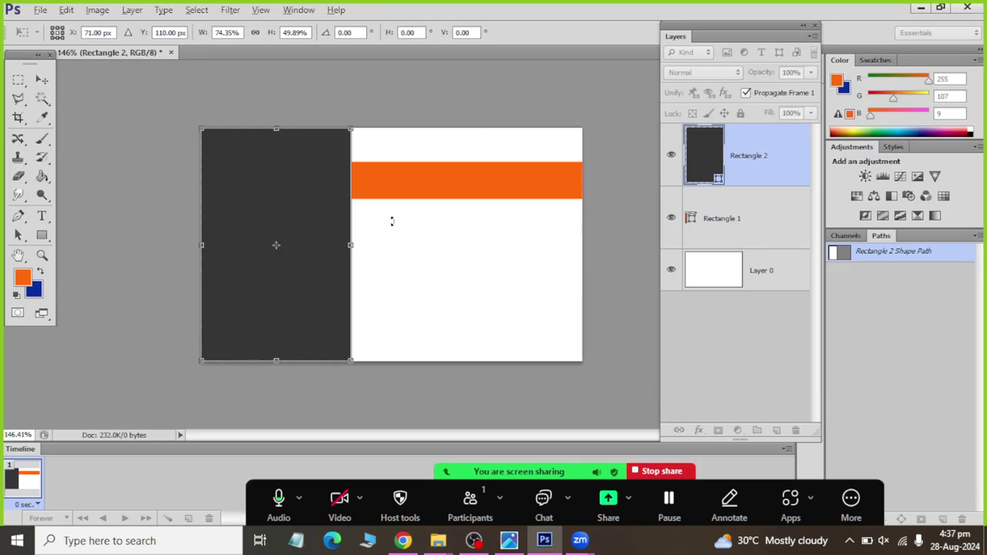
pyautogui.moveTo(350, 242); pyautogui.dragTo(373, 242)
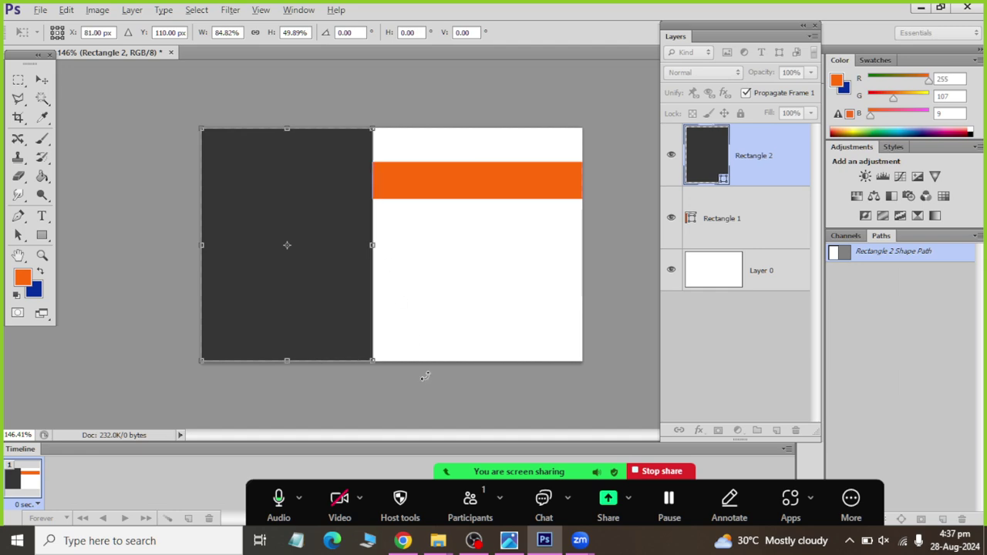
pyautogui.hotkey('alt', 'Tab')
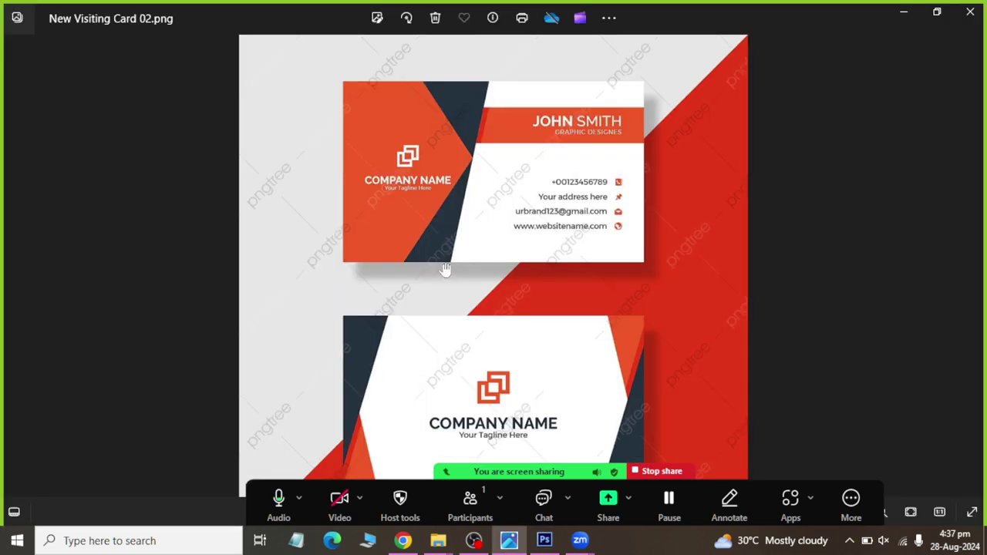
pyautogui.hotkey('alt', 'Tab')
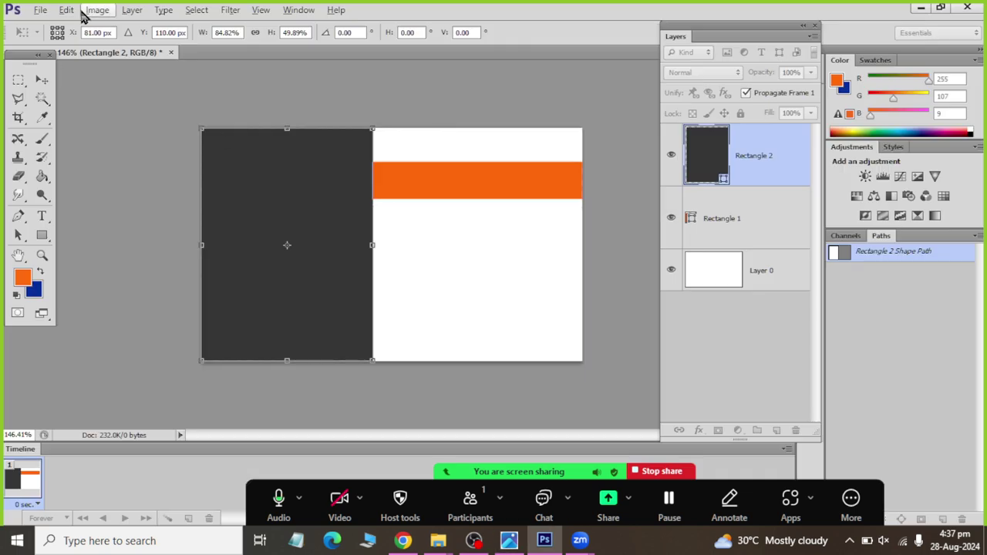
# - Distort the dark panel so its right edge slants, then apply the transform
pyautogui.click(67, 10)
pyautogui.moveTo(133, 361)
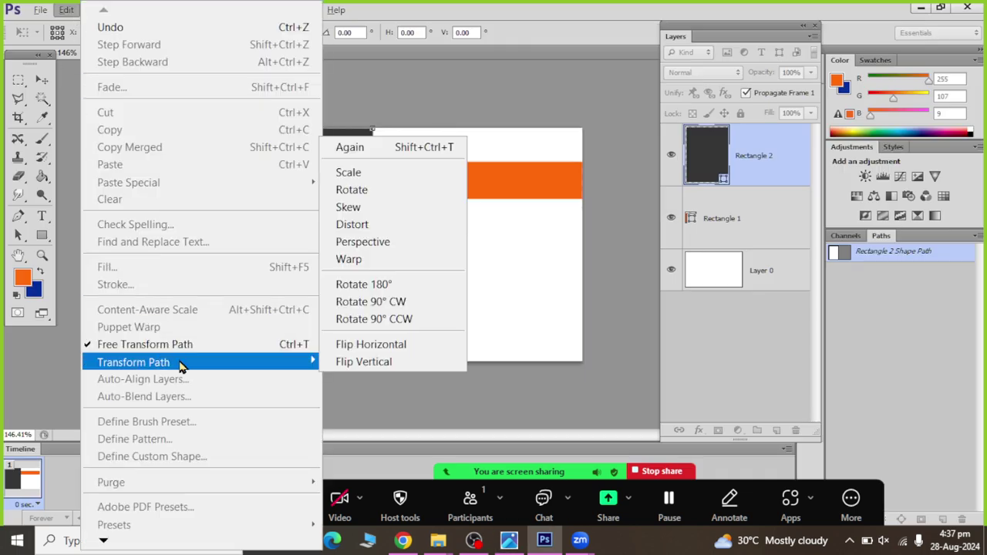
pyautogui.click(352, 225)
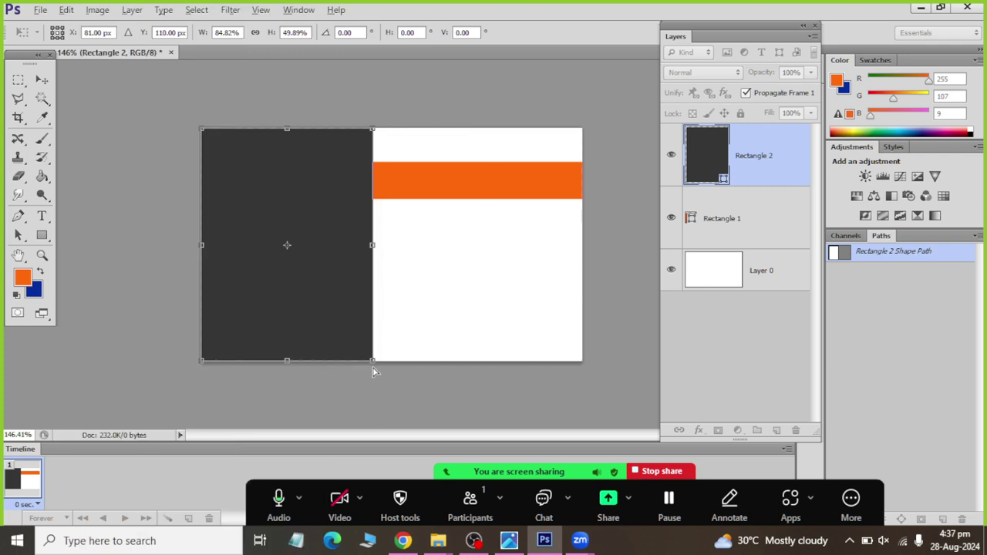
pyautogui.moveTo(373, 366); pyautogui.dragTo(301, 368)
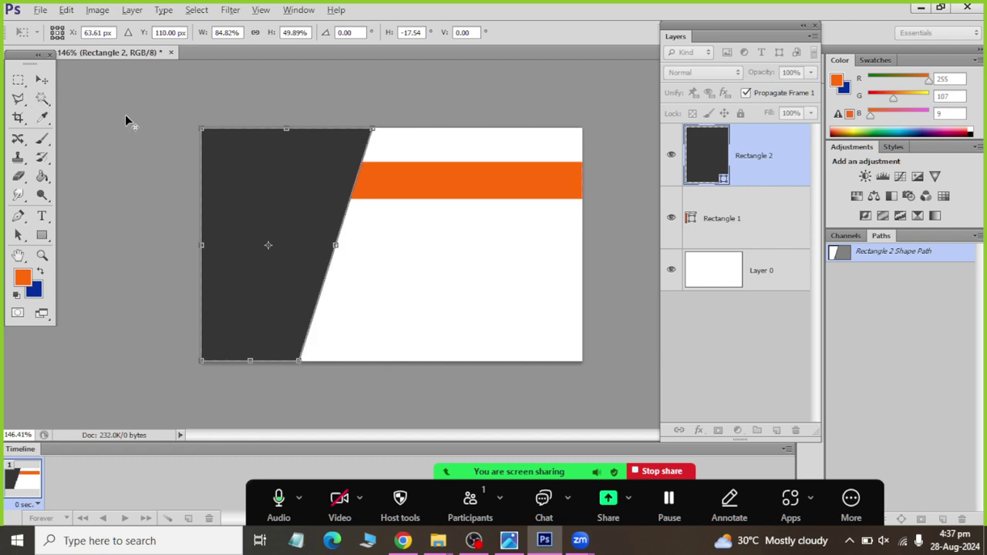
pyautogui.hotkey('alt', 'Tab')
pyautogui.hotkey('alt', 'Tab')
pyautogui.moveTo(298, 366); pyautogui.dragTo(313, 361)
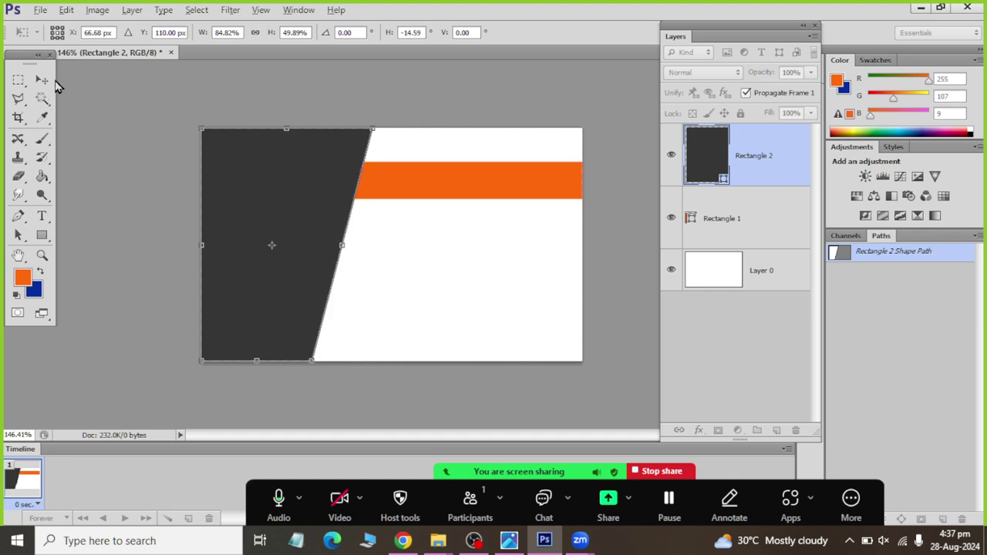
pyautogui.click(42, 80)
pyautogui.click(413, 214)
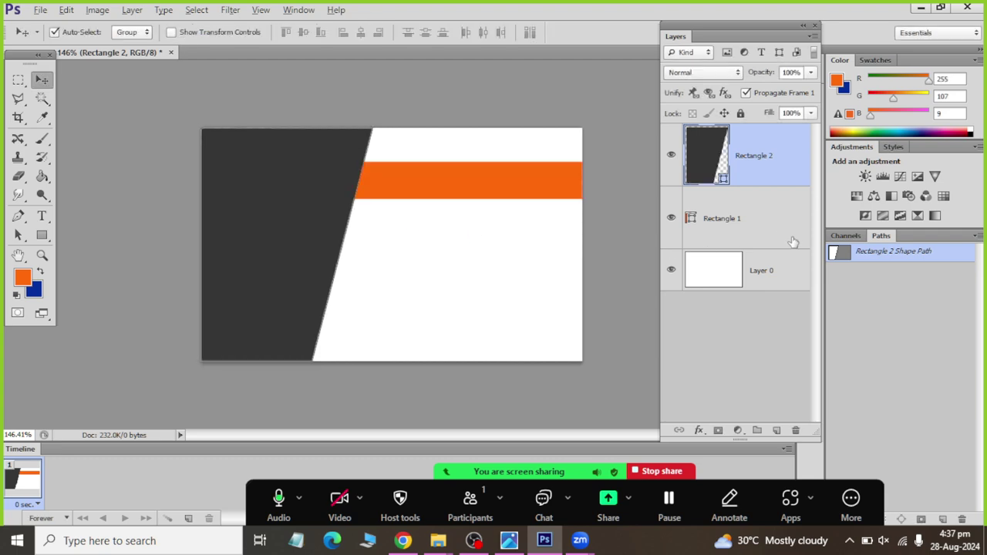
# - Add a new empty layer and compare against the reference card
pyautogui.click(776, 430)
pyautogui.hotkey('alt', 'Tab')
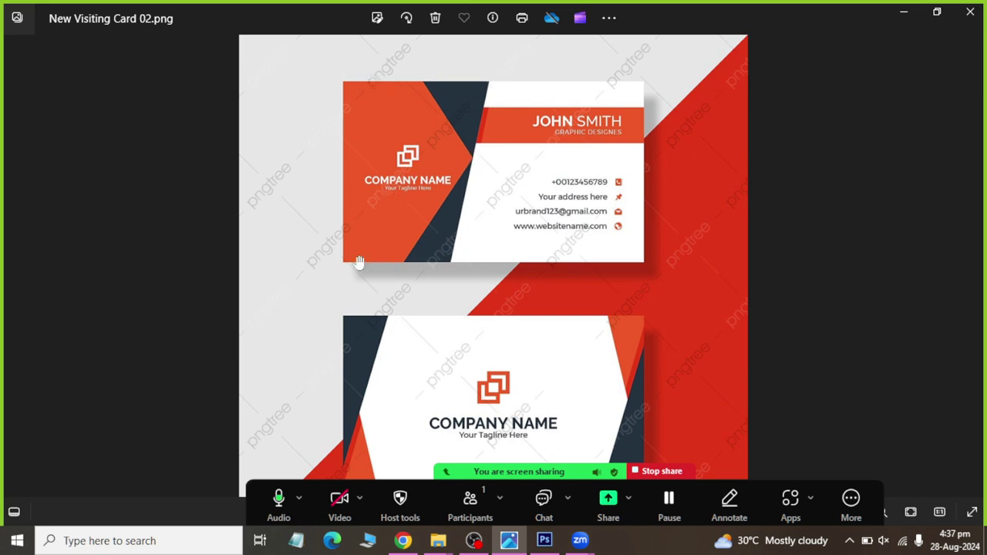
pyautogui.hotkey('alt', 'Tab')
# - Draw a hexagon over the dark panel's top edge, filled with the recent orange and no outline
pyautogui.click(43, 236)
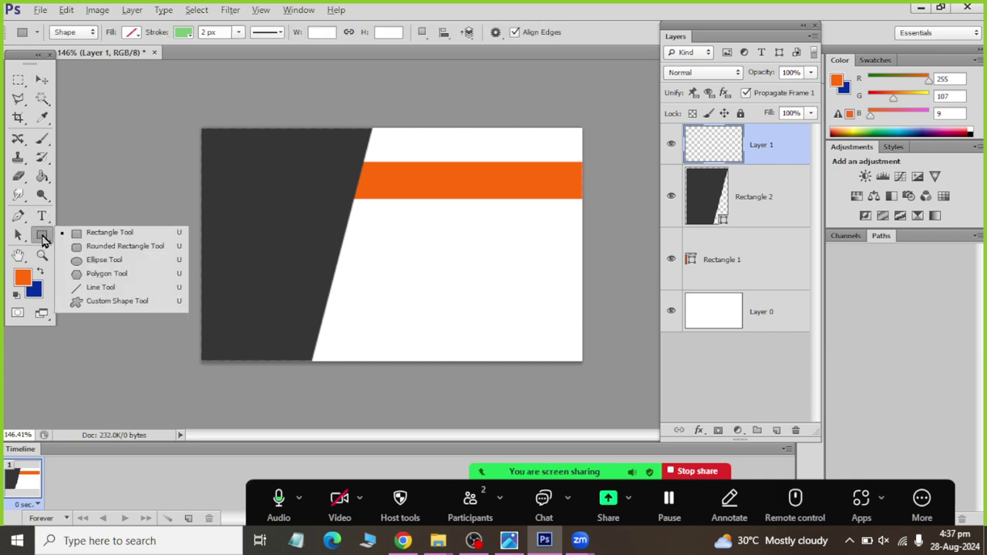
pyautogui.click(108, 273)
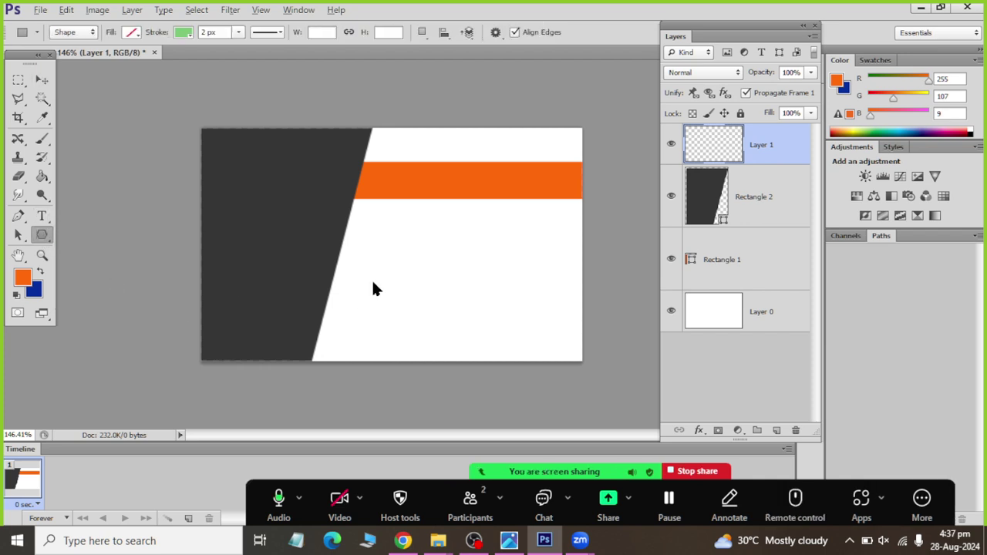
pyautogui.moveTo(319, 201); pyautogui.dragTo(412, 216)
pyautogui.click(132, 33)
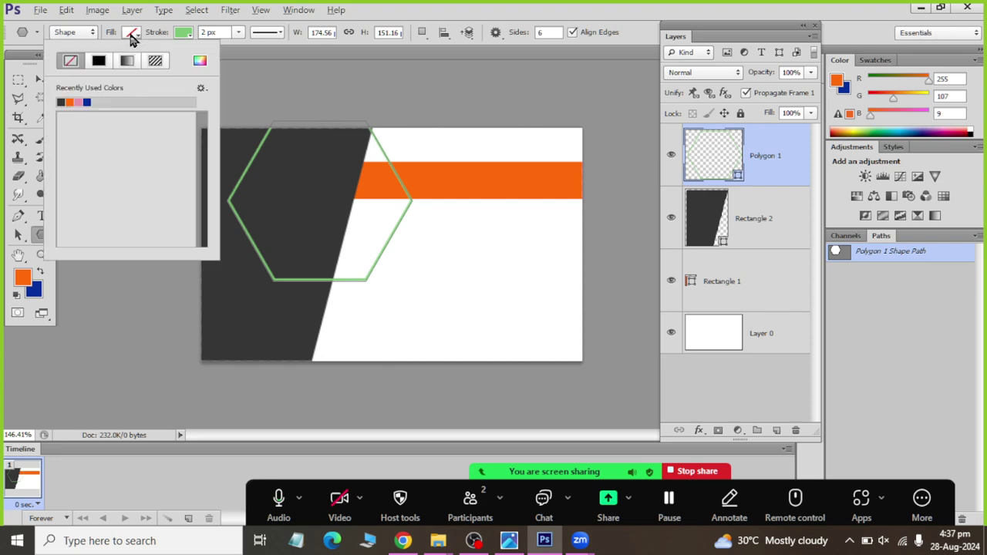
pyautogui.hotkey('alt', 'Tab')
pyautogui.hotkey('alt', 'Tab')
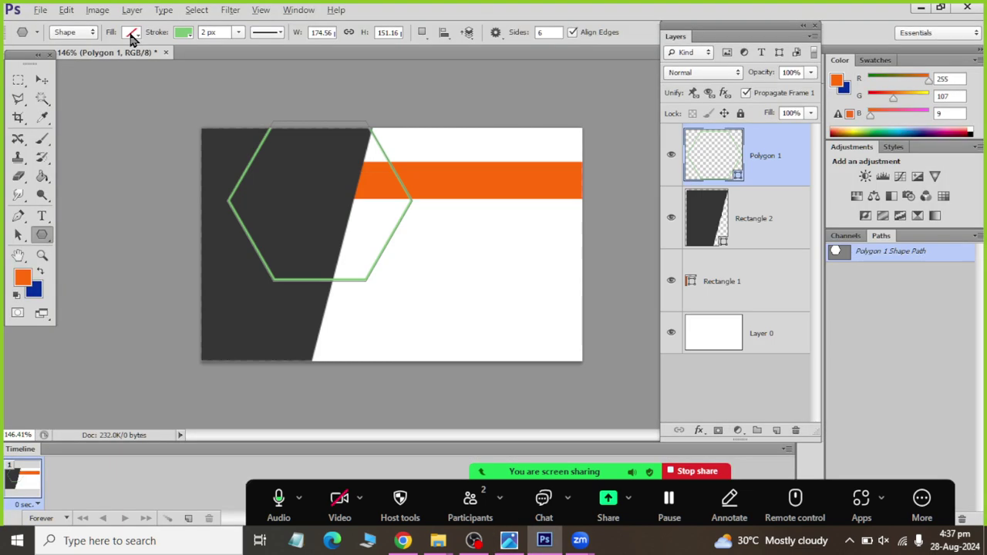
pyautogui.click(132, 32)
pyautogui.click(71, 101)
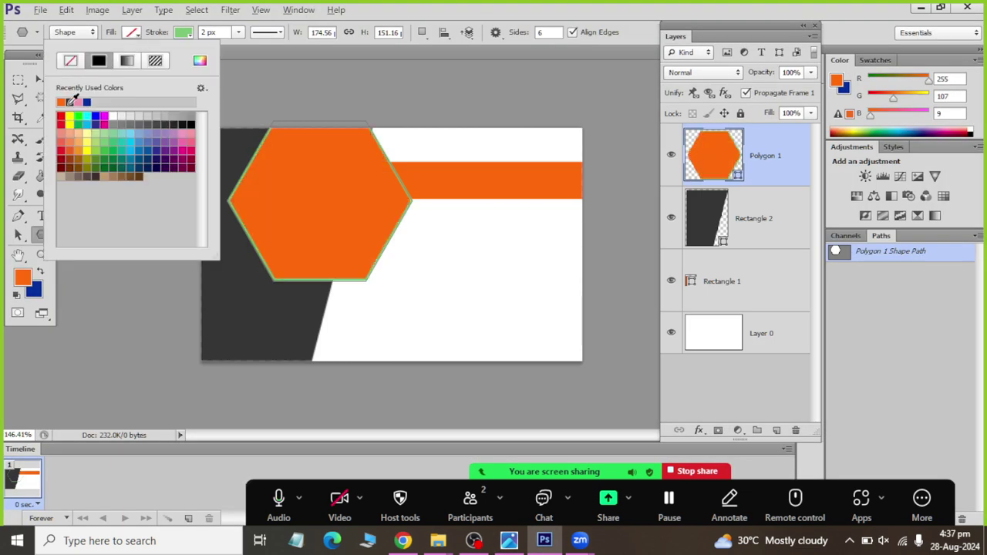
pyautogui.click(180, 38)
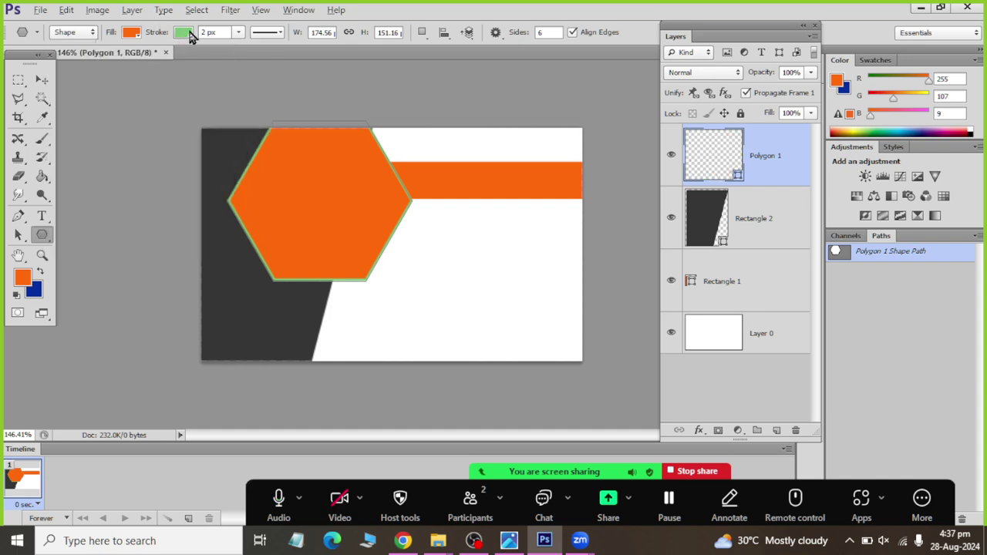
pyautogui.click(183, 34)
pyautogui.click(116, 64)
# - Move the orange hexagon left onto the dark panel
pyautogui.press('v')
pyautogui.moveTo(309, 231); pyautogui.dragTo(258, 246)
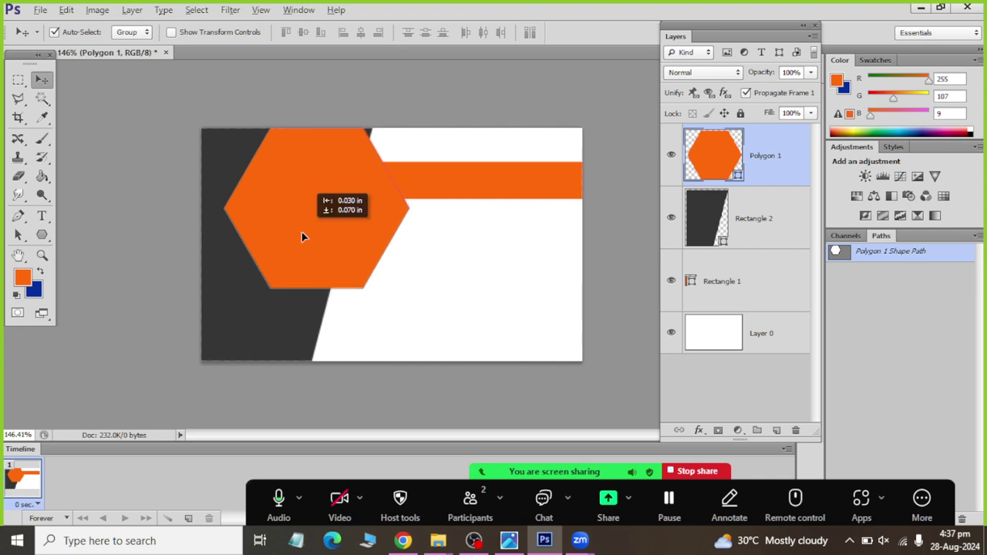
pyautogui.hotkey('alt', 'Tab')
pyautogui.click(314, 256)
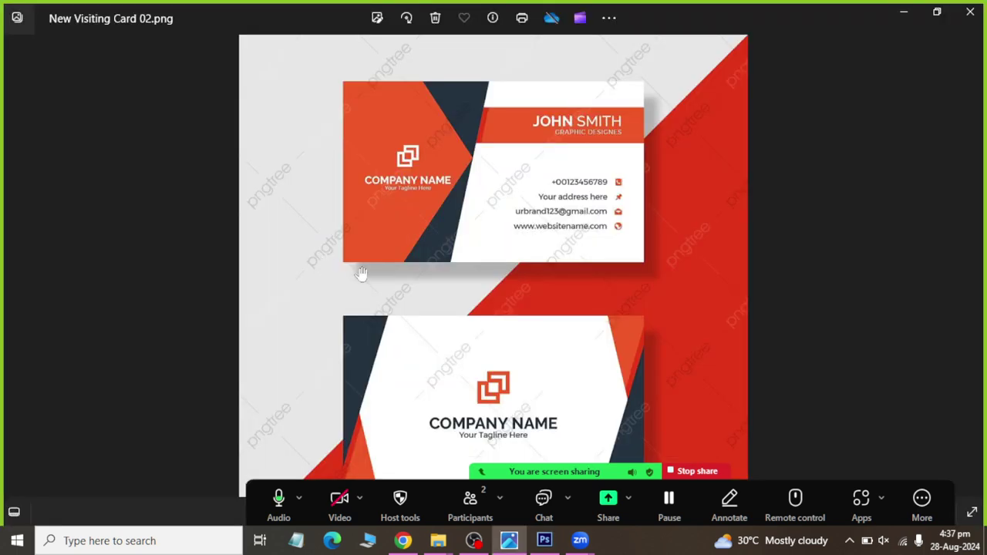
pyautogui.hotkey('alt', 'Tab')
# - Enlarge the hexagon to about 121% wide and 146% tall, shifting it past the left edge to the card's bottom
pyautogui.hotkey('ctrl', 't')
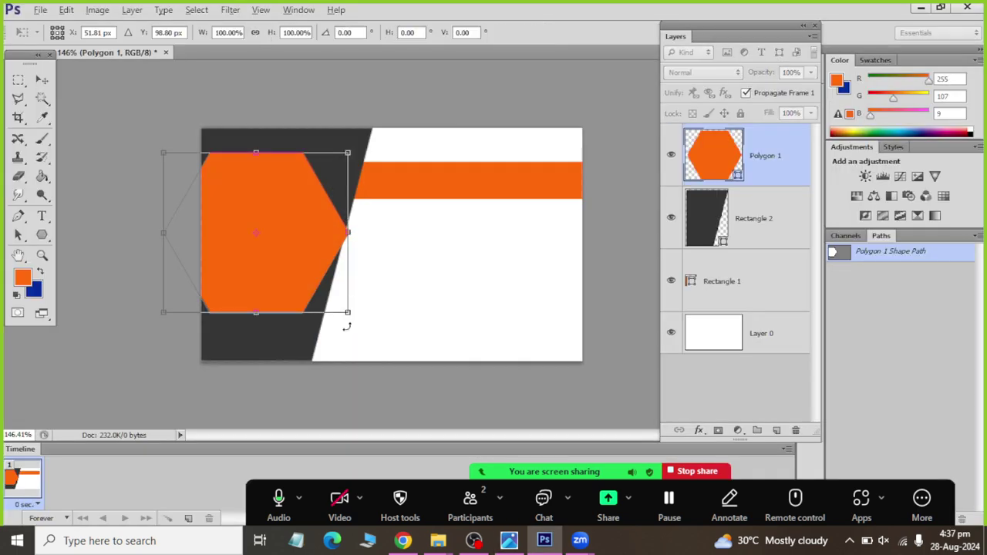
pyautogui.moveTo(348, 312); pyautogui.dragTo(368, 329)
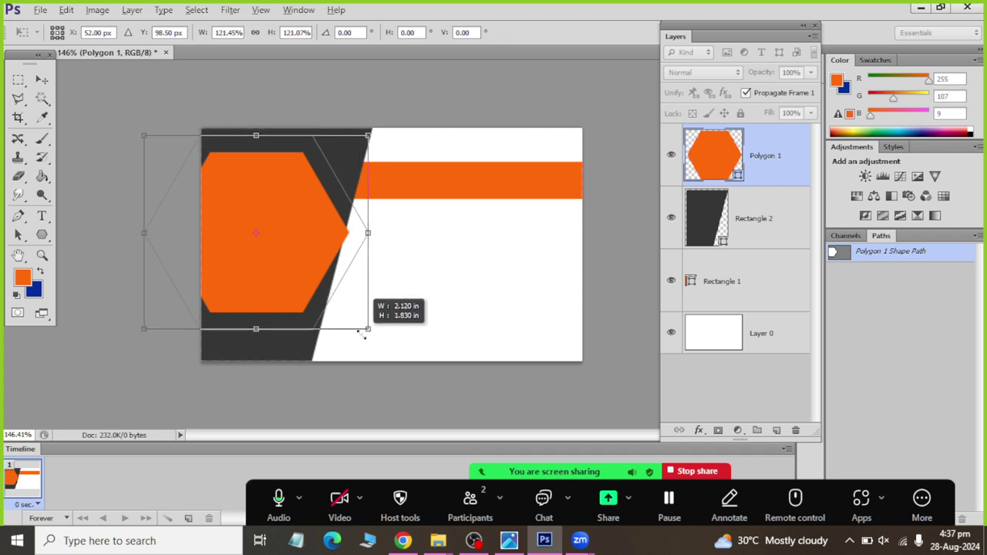
pyautogui.moveTo(263, 224); pyautogui.dragTo(260, 213)
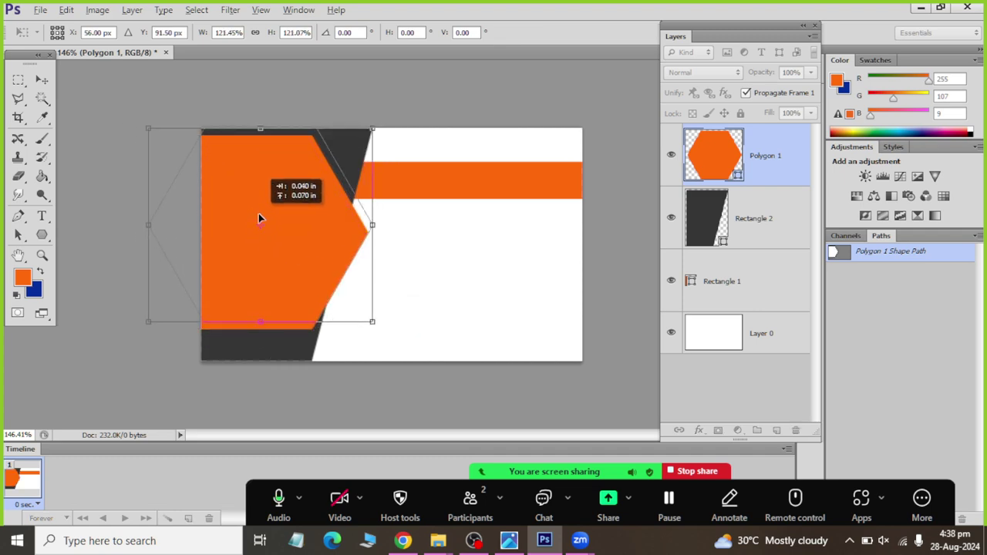
pyautogui.hotkey('alt', 'Tab')
pyautogui.hotkey('alt', 'Tab')
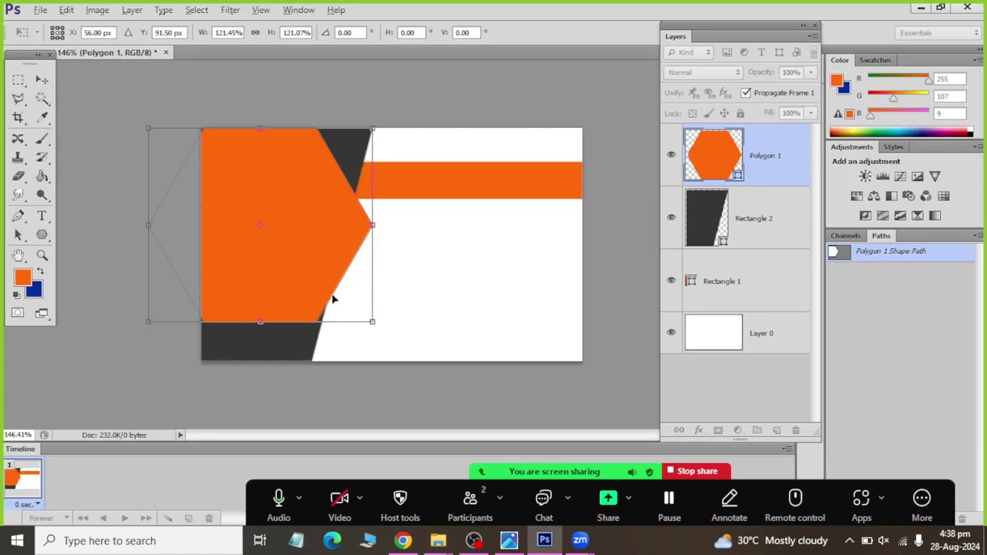
pyautogui.moveTo(259, 325); pyautogui.dragTo(259, 361)
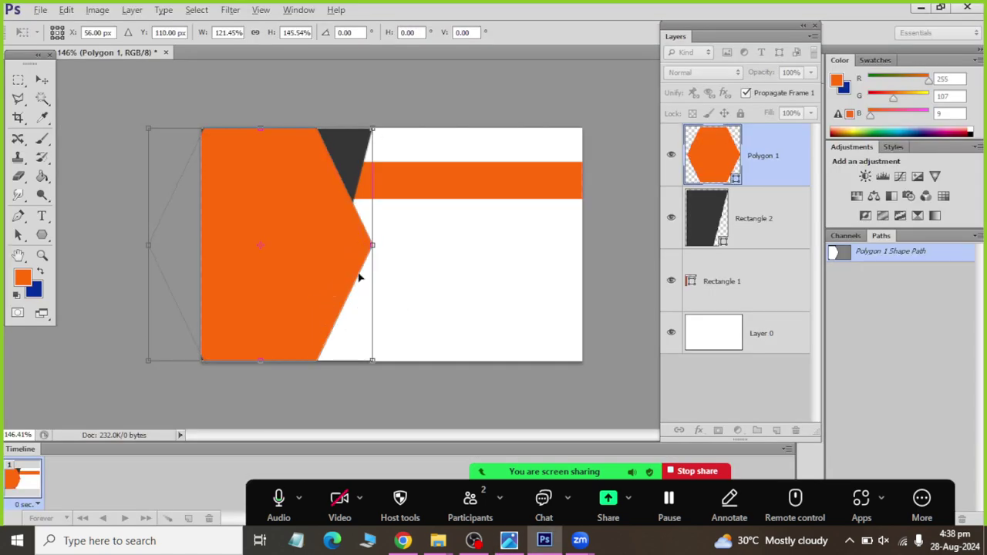
pyautogui.hotkey('alt', 'Tab')
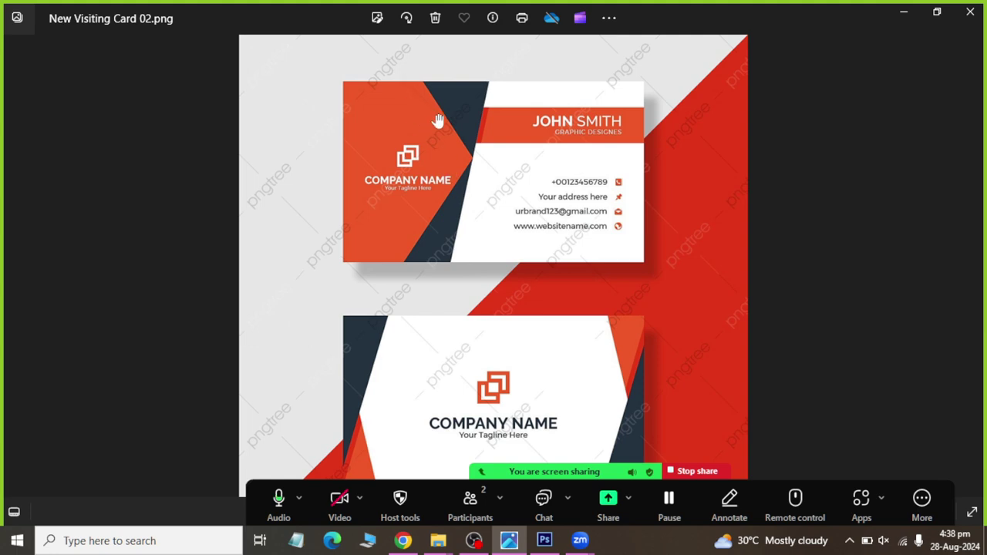
pyautogui.hotkey('alt', 'Tab')
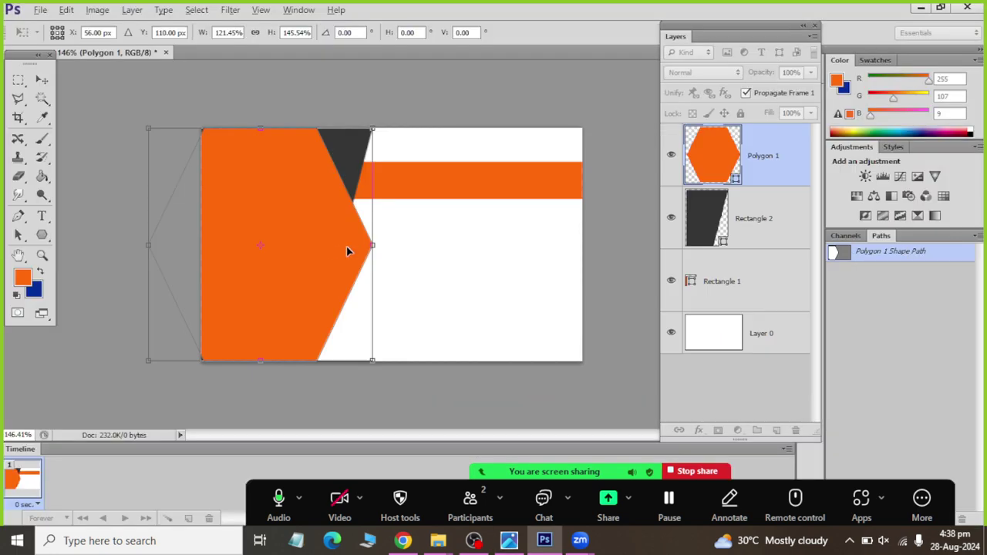
pyautogui.moveTo(347, 251); pyautogui.dragTo(301, 243)
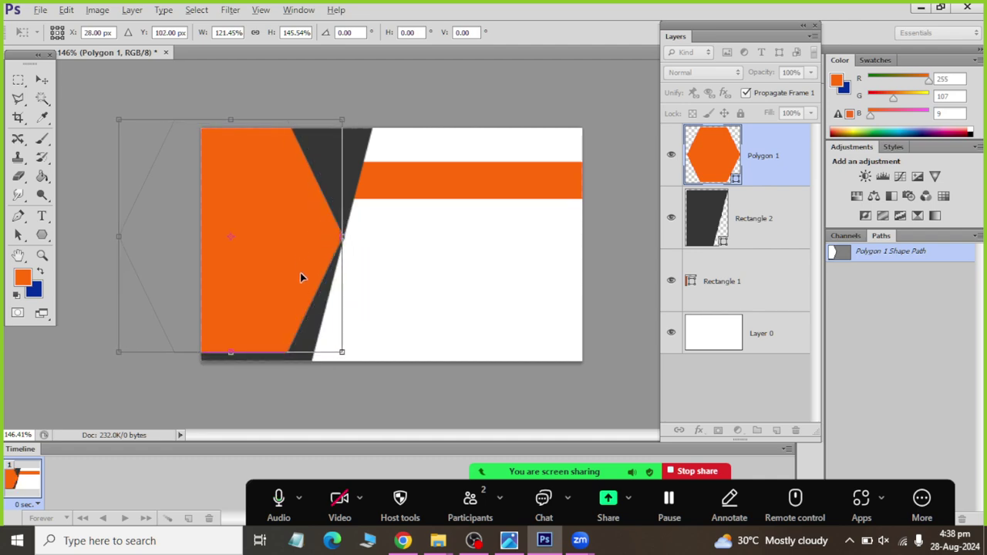
pyautogui.hotkey('alt', 'Tab')
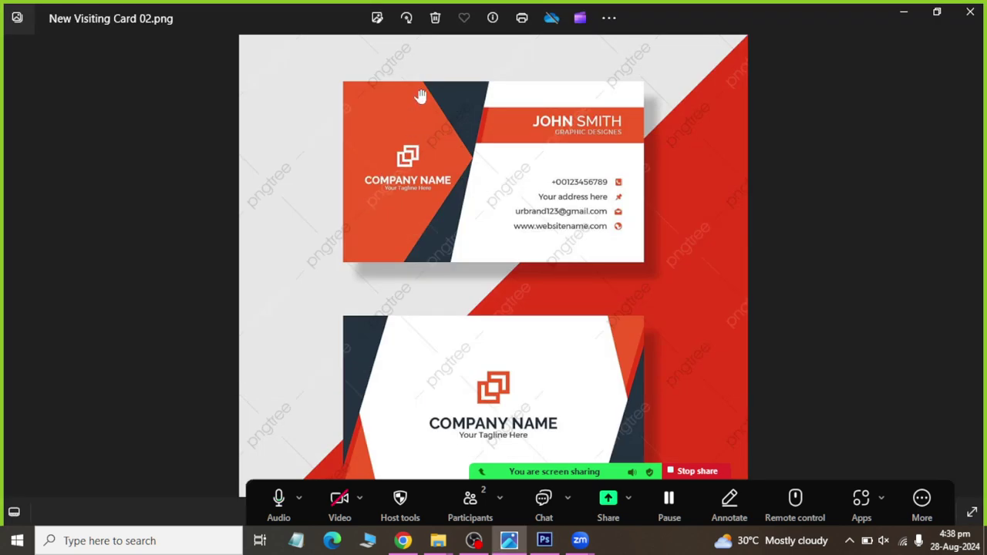
pyautogui.hotkey('alt', 'Tab')
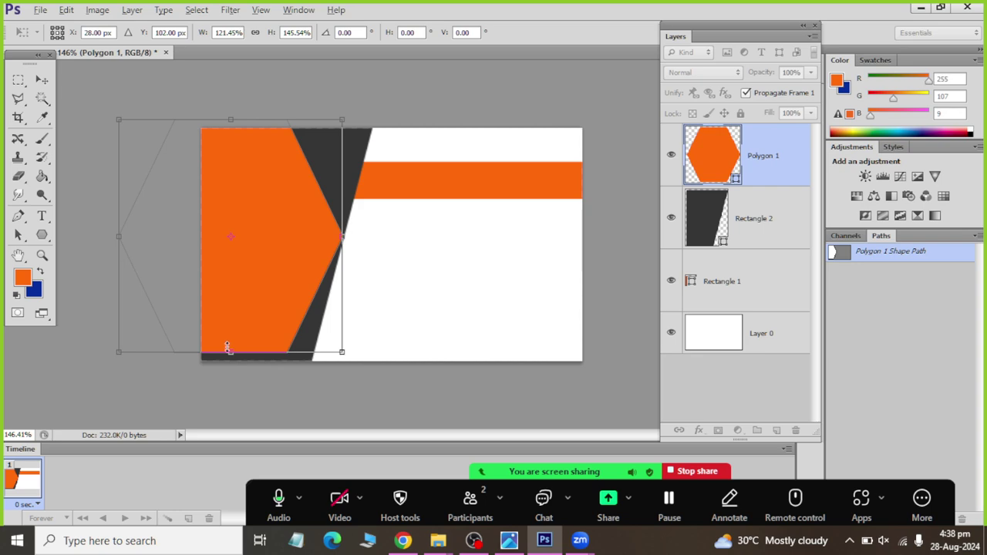
pyautogui.moveTo(231, 352); pyautogui.dragTo(231, 360)
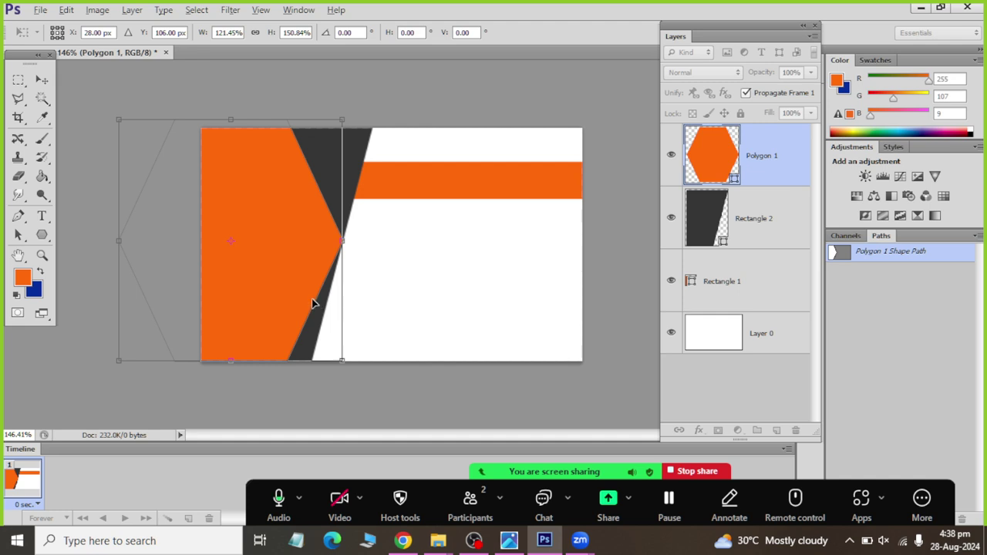
# - Nudge the hexagon left and widen it until its point meets the dark panel's slanted edge
pyautogui.press('Left')
pyautogui.press('Left')
pyautogui.press('Left')
pyautogui.press('Left')
pyautogui.press('Left')
pyautogui.press('Left')
pyautogui.press('Left')
pyautogui.press('Left')
pyautogui.press('Left')
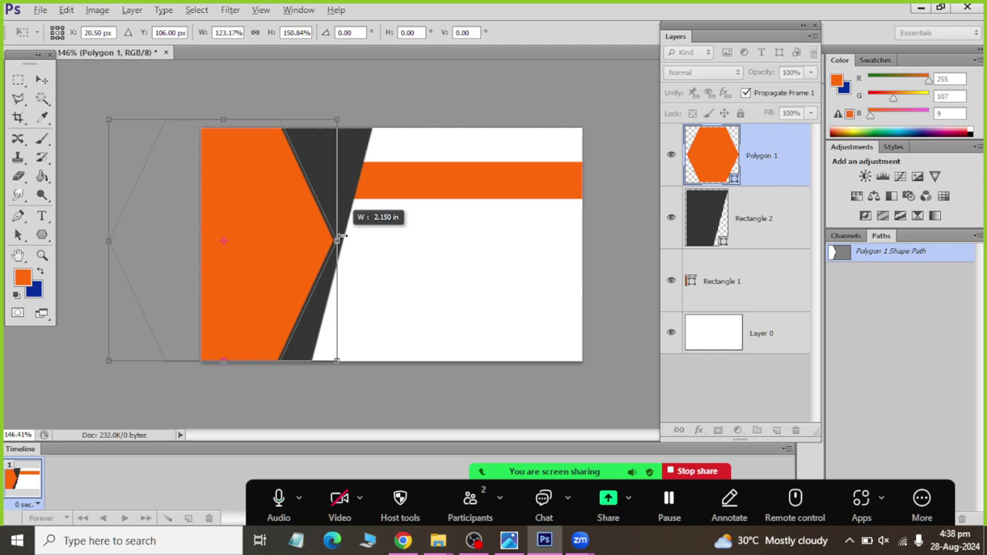
pyautogui.moveTo(336, 234); pyautogui.dragTo(340, 239)
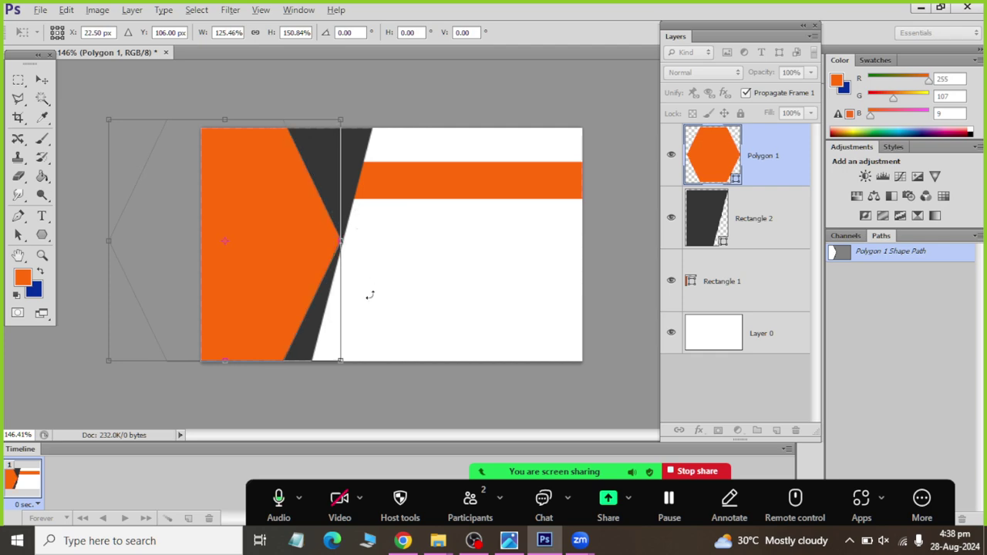
pyautogui.press('Tab')
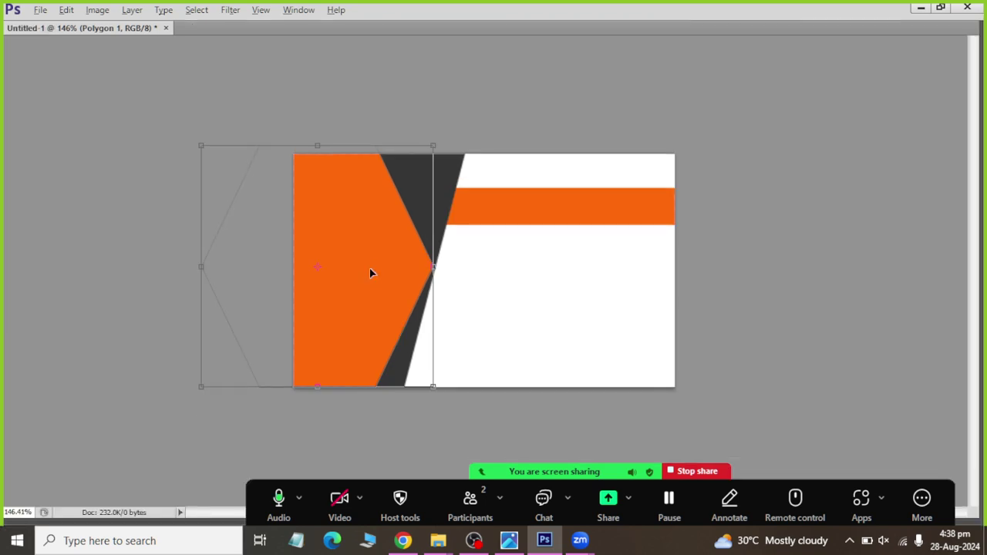
pyautogui.press('Tab')
pyautogui.hotkey('alt', 'Tab')
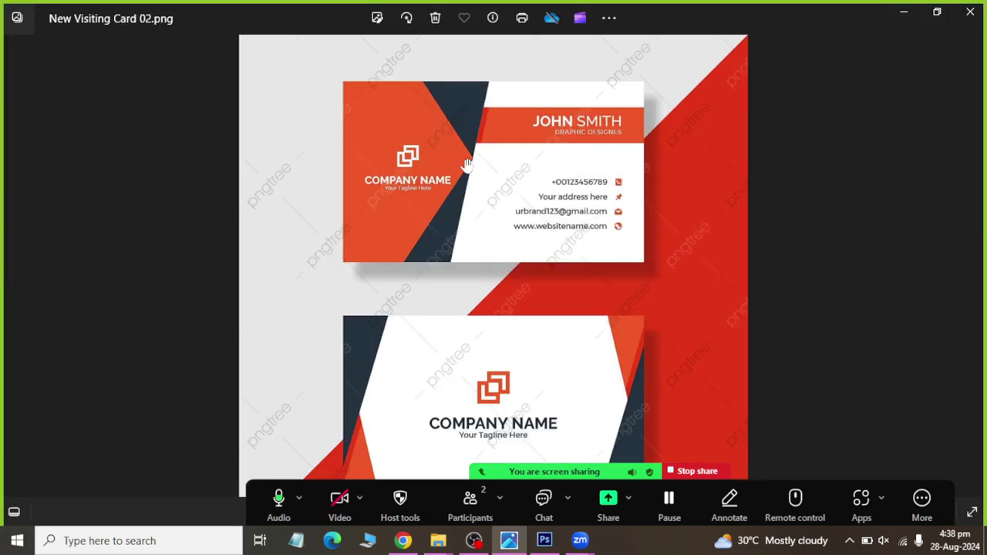
pyautogui.hotkey('alt', 'Tab')
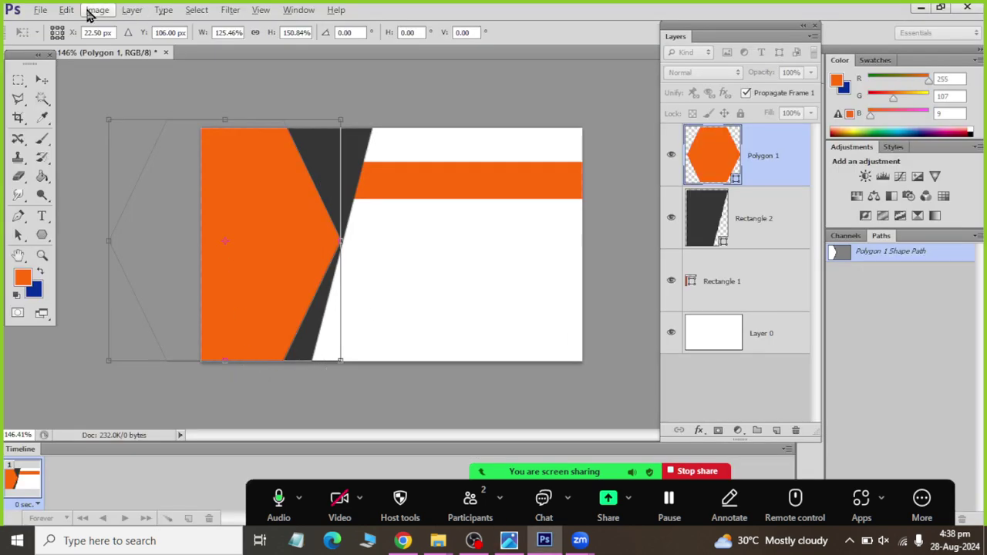
pyautogui.click(67, 10)
pyautogui.moveTo(133, 362)
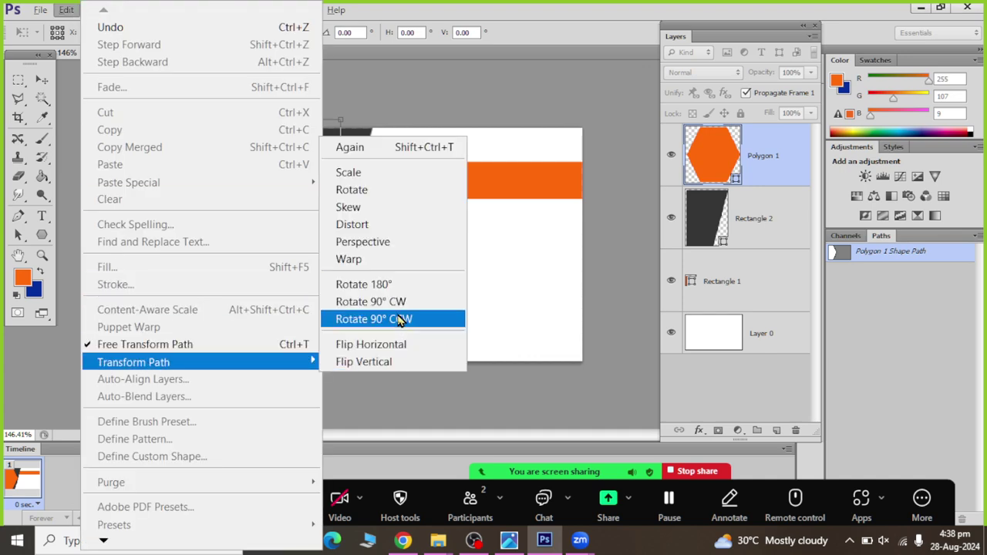
# - Skew the hexagon's corners so its right point slants along the dark diagonal band
pyautogui.click(363, 241)
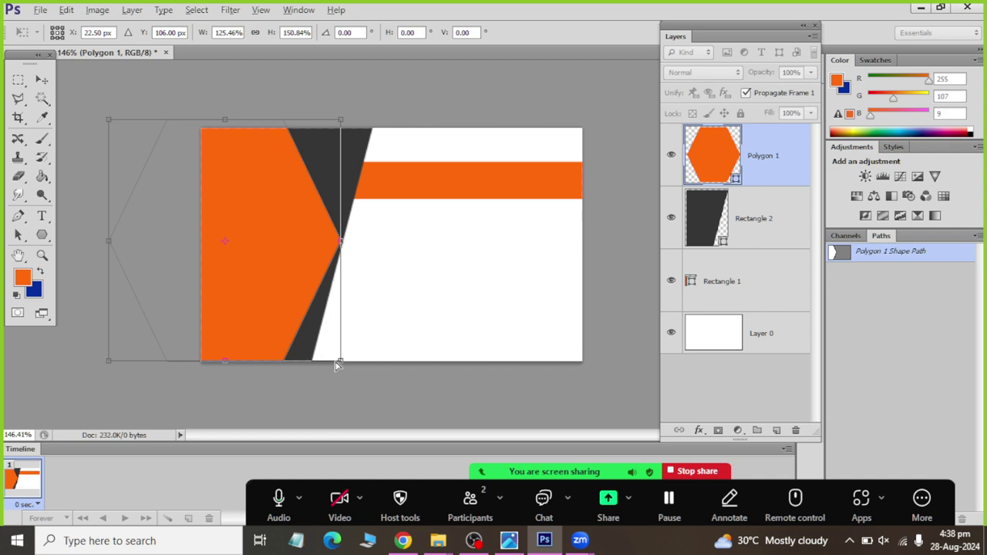
pyautogui.moveTo(342, 363); pyautogui.dragTo(315, 365)
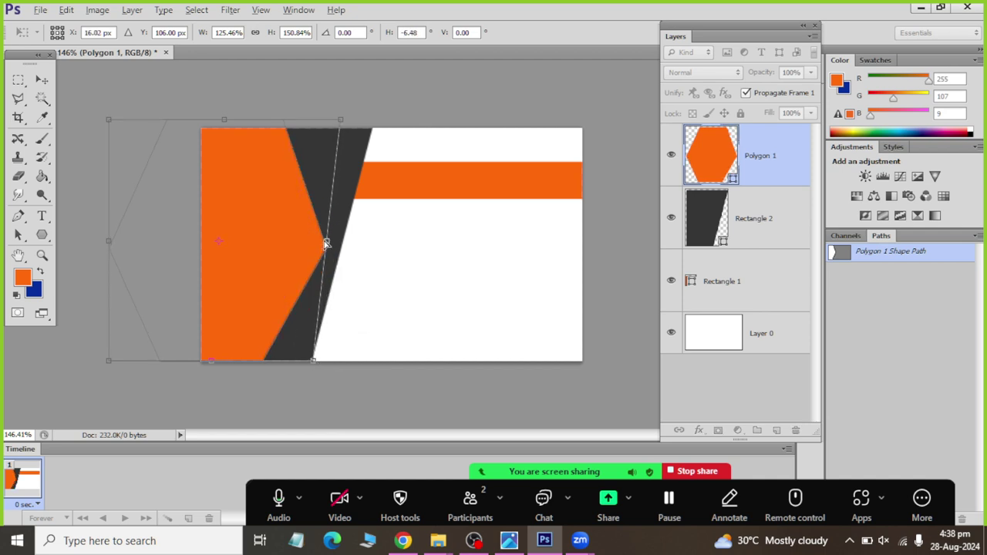
pyautogui.moveTo(326, 244); pyautogui.dragTo(340, 242)
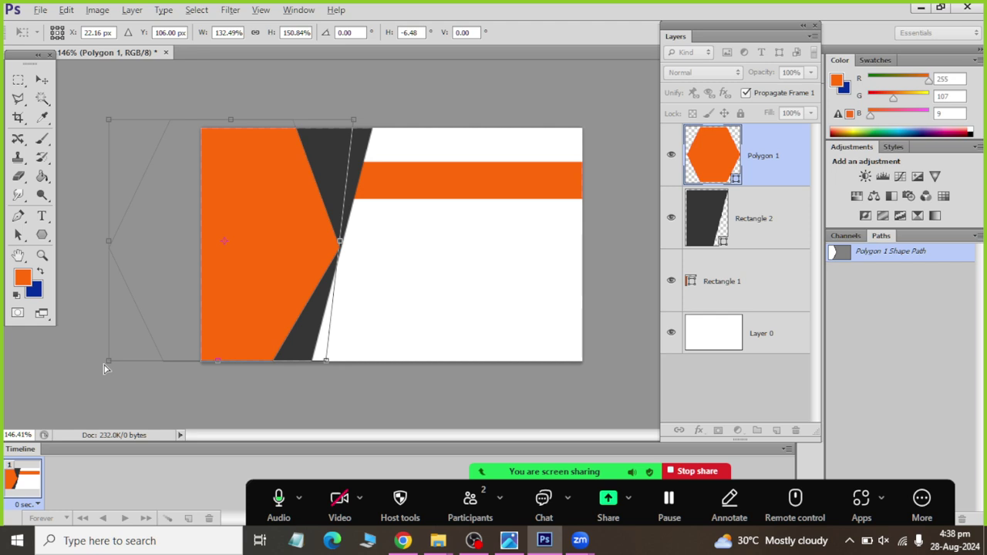
pyautogui.moveTo(105, 362); pyautogui.dragTo(86, 366)
pyautogui.moveTo(207, 363); pyautogui.dragTo(200, 371)
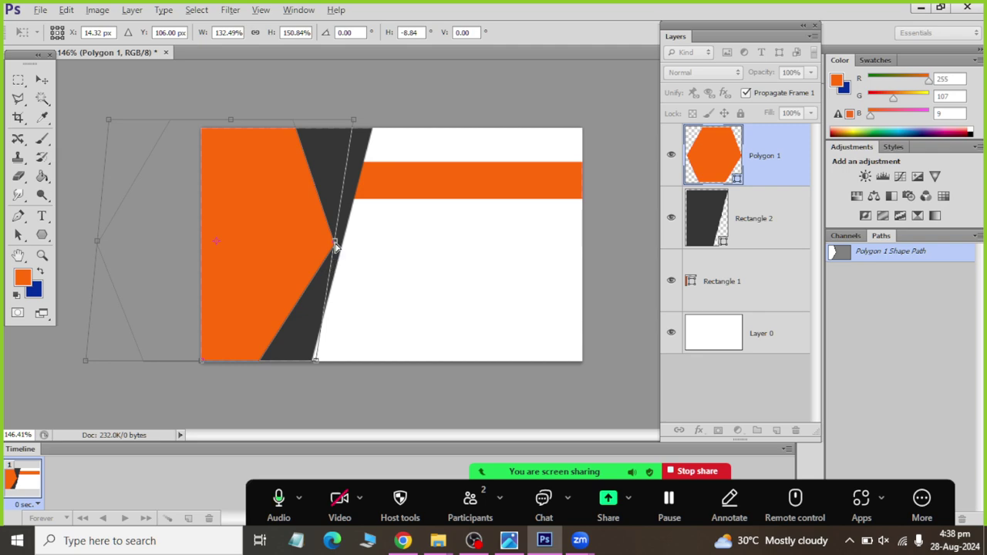
pyautogui.moveTo(335, 245); pyautogui.dragTo(340, 237)
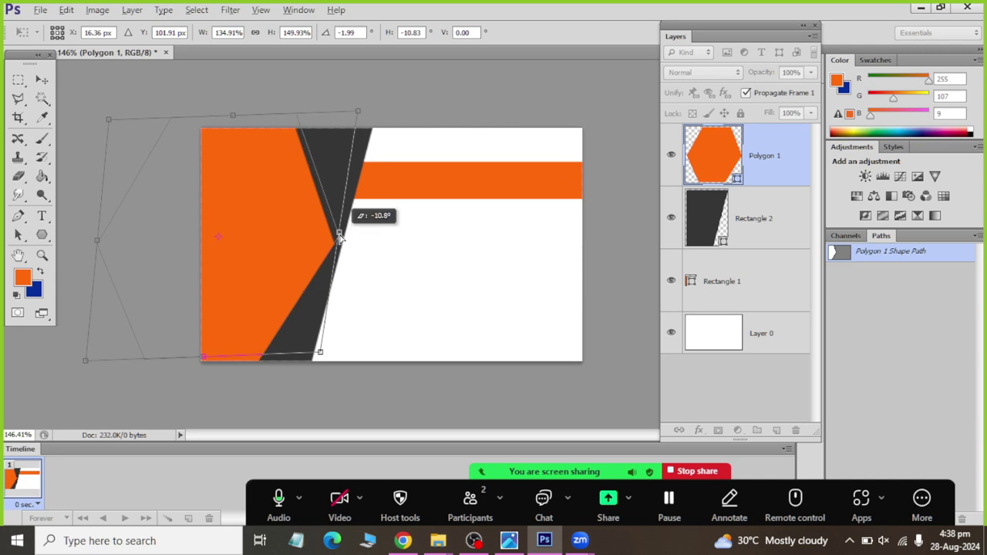
pyautogui.moveTo(339, 238); pyautogui.dragTo(343, 231)
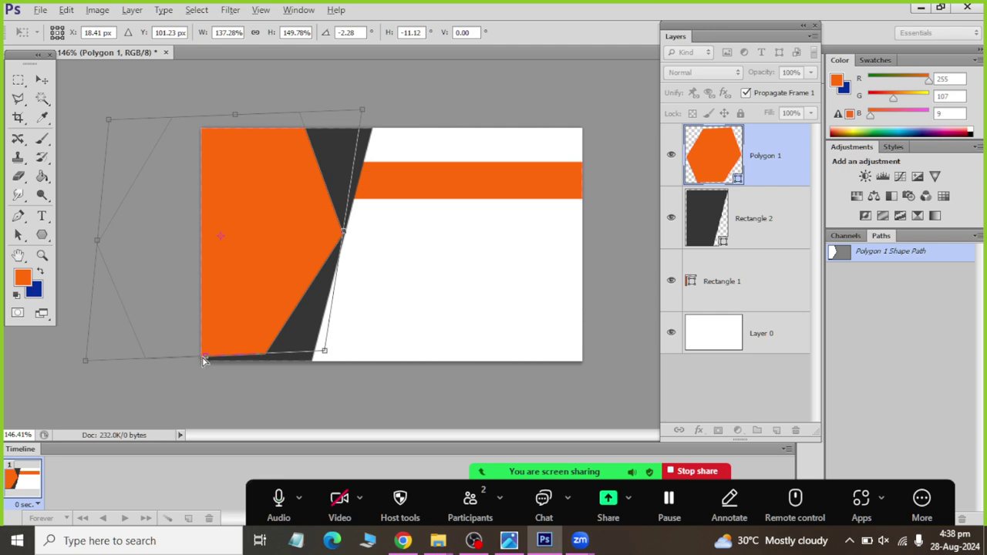
# - Switch the path transform to scaling and apply it at about 137% × 150%
pyautogui.click(67, 9)
pyautogui.moveTo(134, 361)
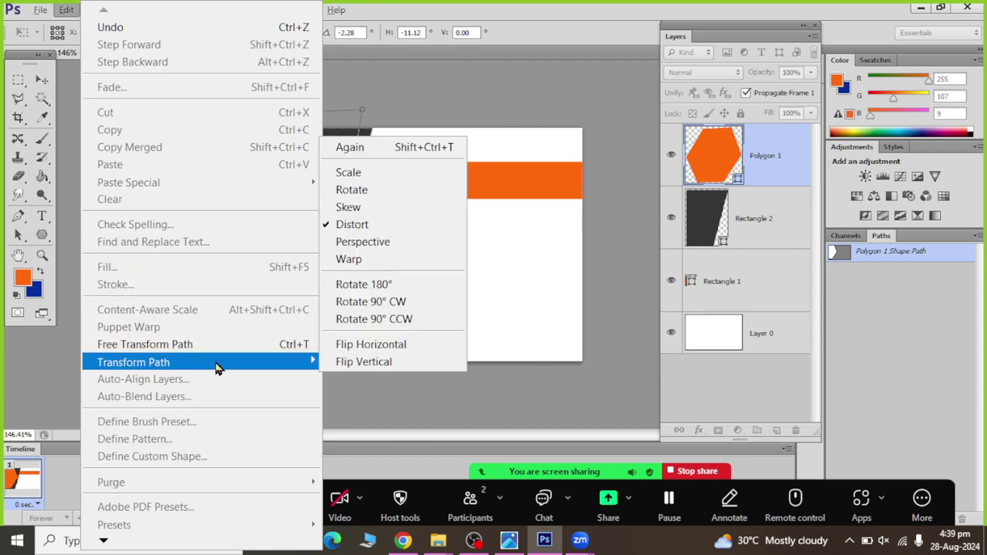
pyautogui.click(364, 166)
pyautogui.click(38, 81)
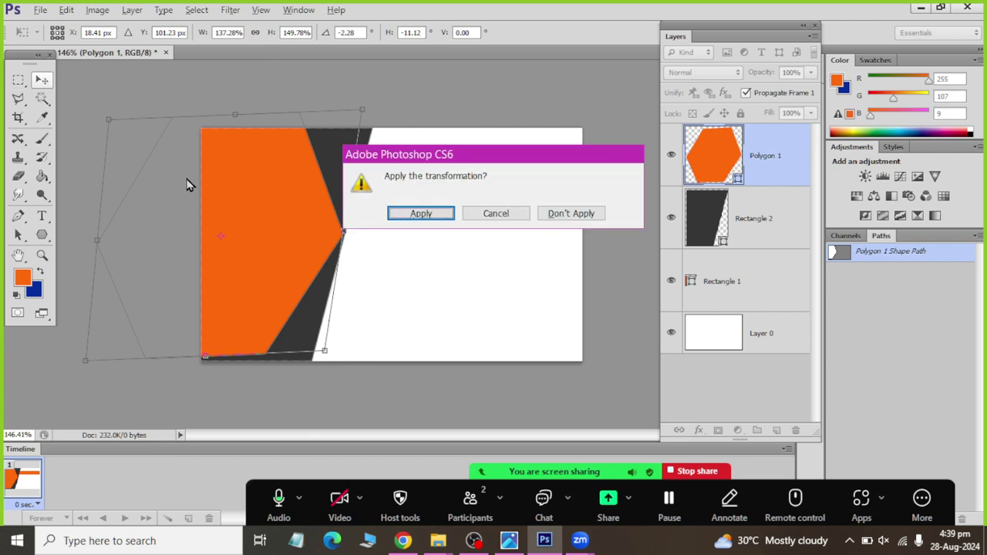
pyautogui.click(413, 217)
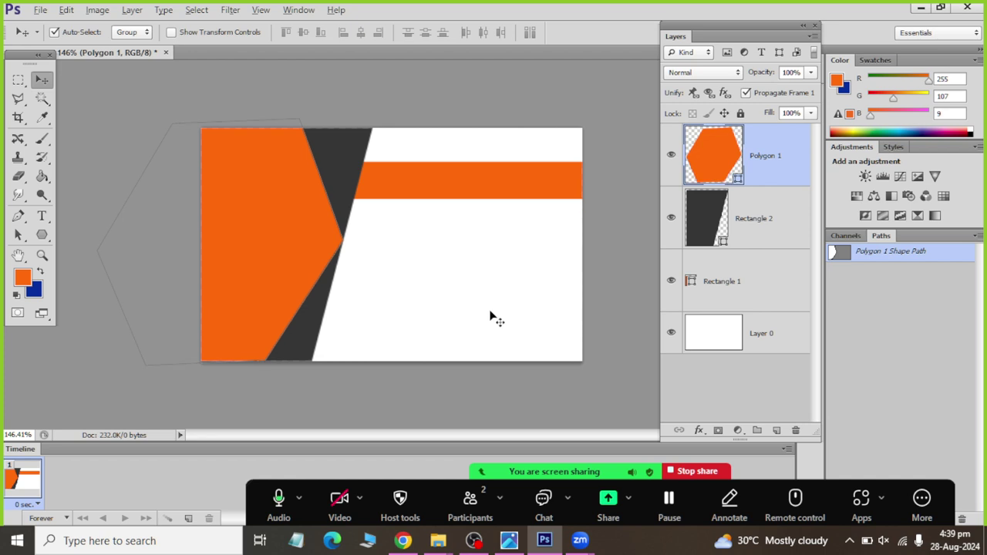
pyautogui.hotkey('alt', 'Tab')
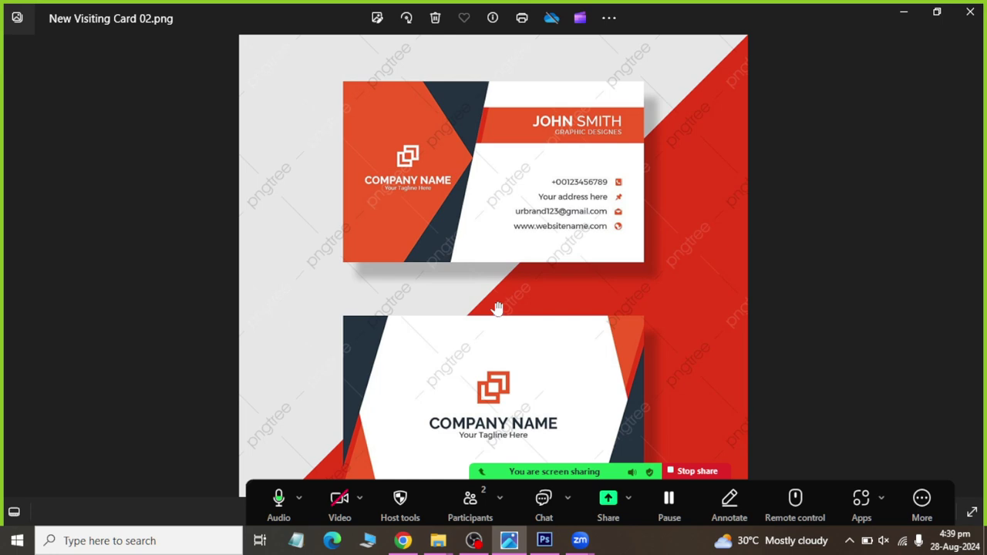
pyautogui.hotkey('alt', 'Tab')
pyautogui.hotkey('alt', 'Tab')
pyautogui.hotkey('alt', 'Tab')
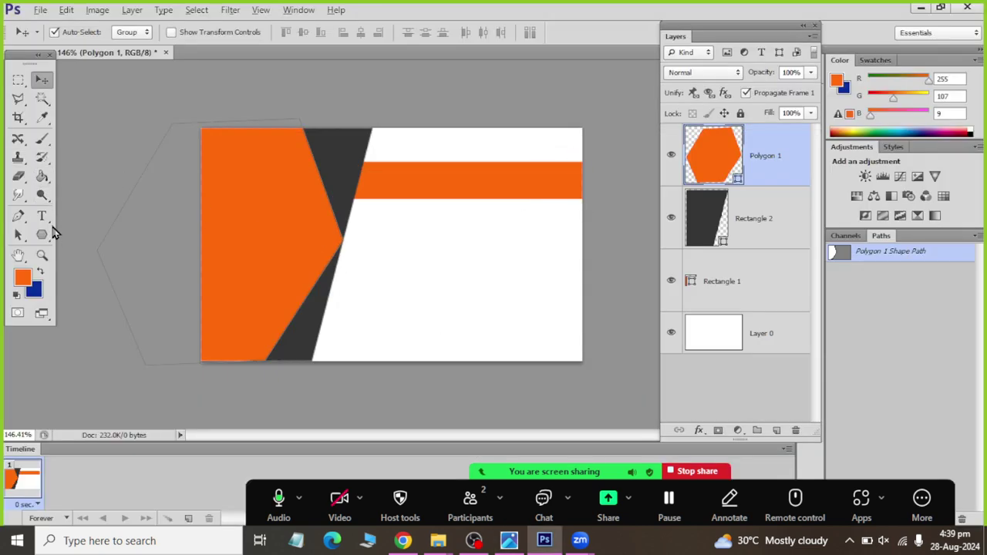
# - Draw a thin vertical rectangle above the left end of the orange bar
pyautogui.click(42, 235)
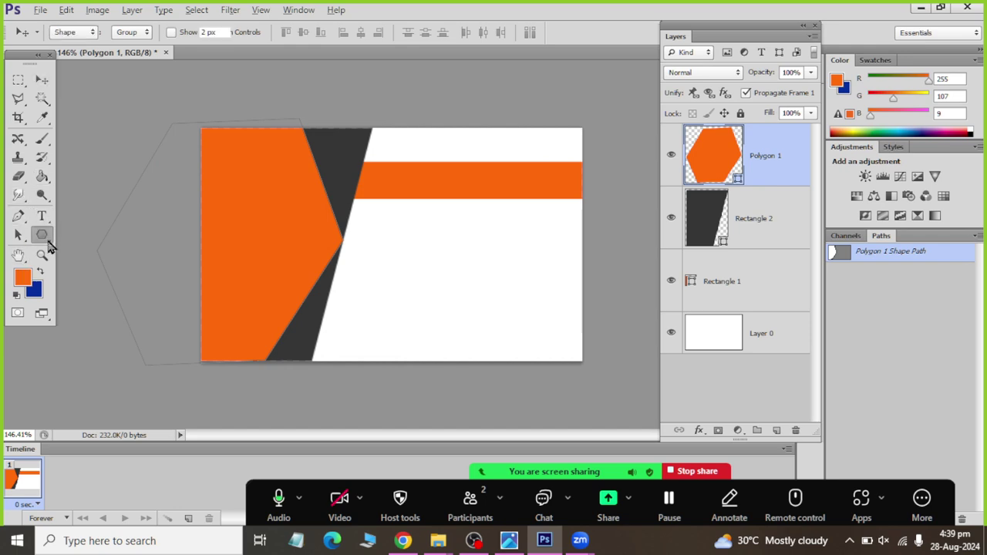
pyautogui.rightClick(42, 235)
pyautogui.click(100, 229)
pyautogui.scroll(2, 378, 144)
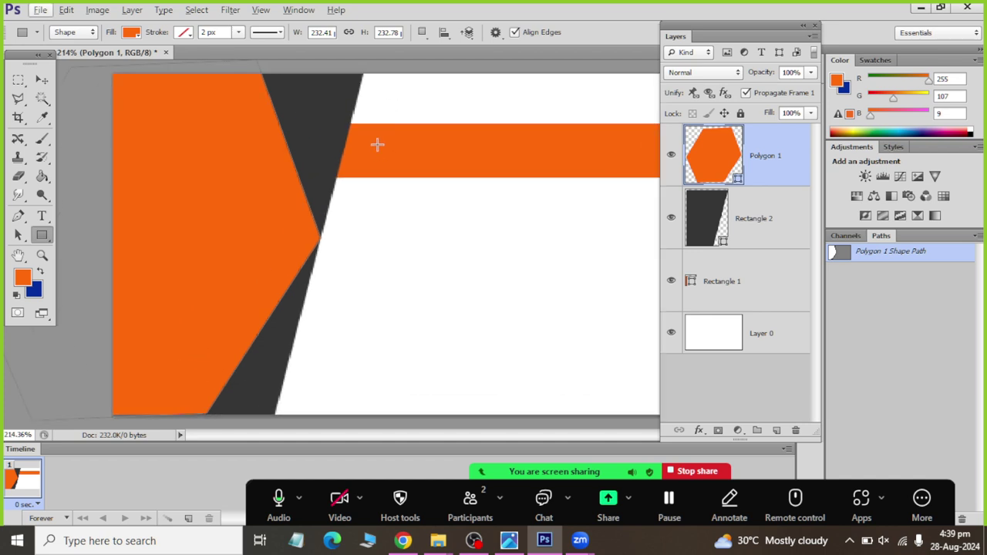
pyautogui.moveTo(378, 93); pyautogui.dragTo(387, 149)
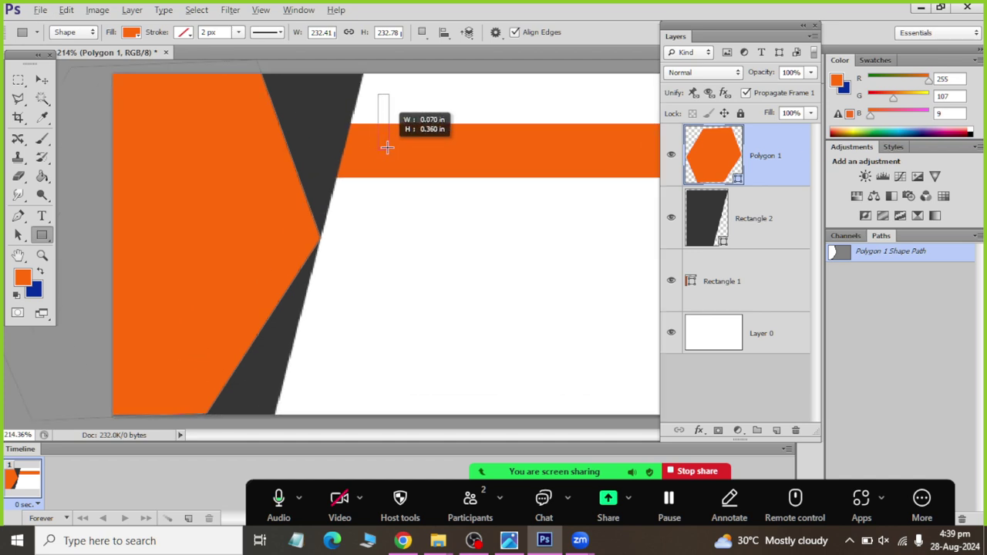
pyautogui.moveTo(388, 149); pyautogui.dragTo(389, 149)
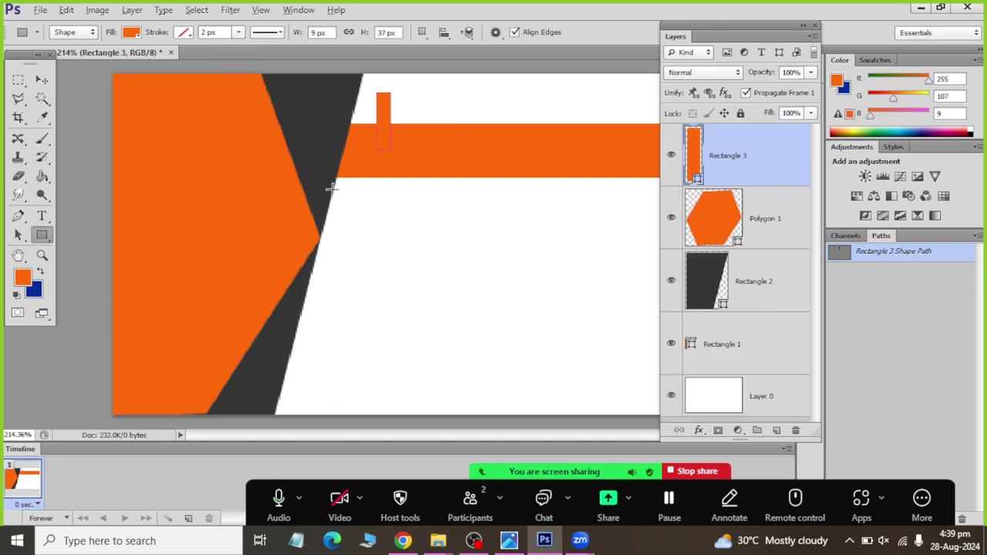
# - Fill the new 9 × 37 px rectangle with red ff0606
pyautogui.click(22, 277)
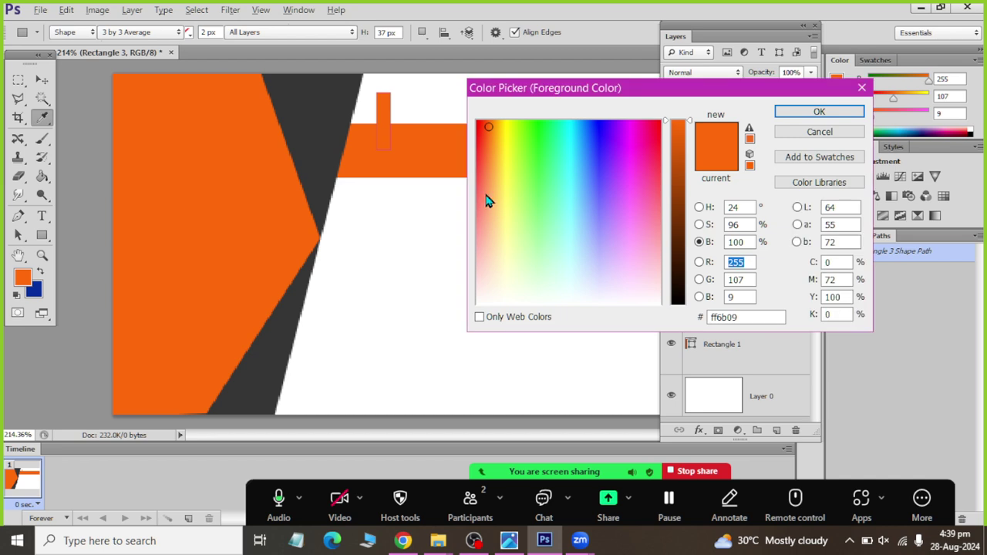
pyautogui.moveTo(481, 142)
pyautogui.mouseDown()
pyautogui.moveTo(485, 122)
pyautogui.moveTo(476, 122)
pyautogui.mouseUp()
pyautogui.click(819, 112)
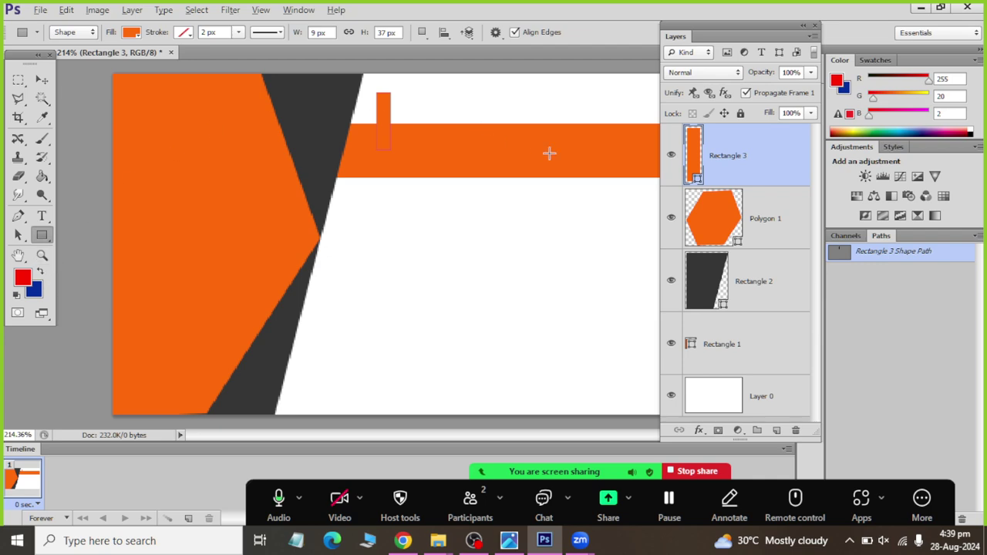
pyautogui.doubleClick(695, 154)
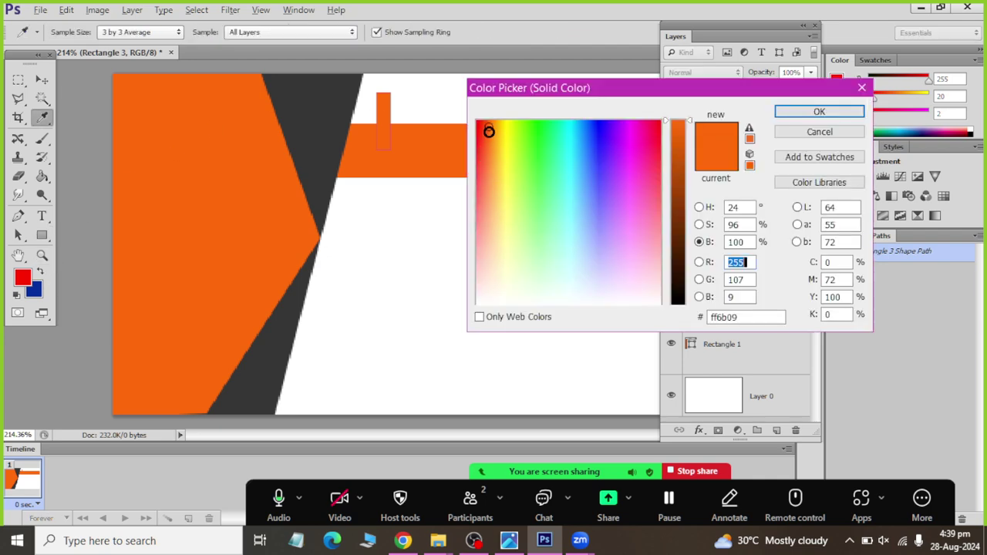
pyautogui.moveTo(486, 129); pyautogui.dragTo(476, 126)
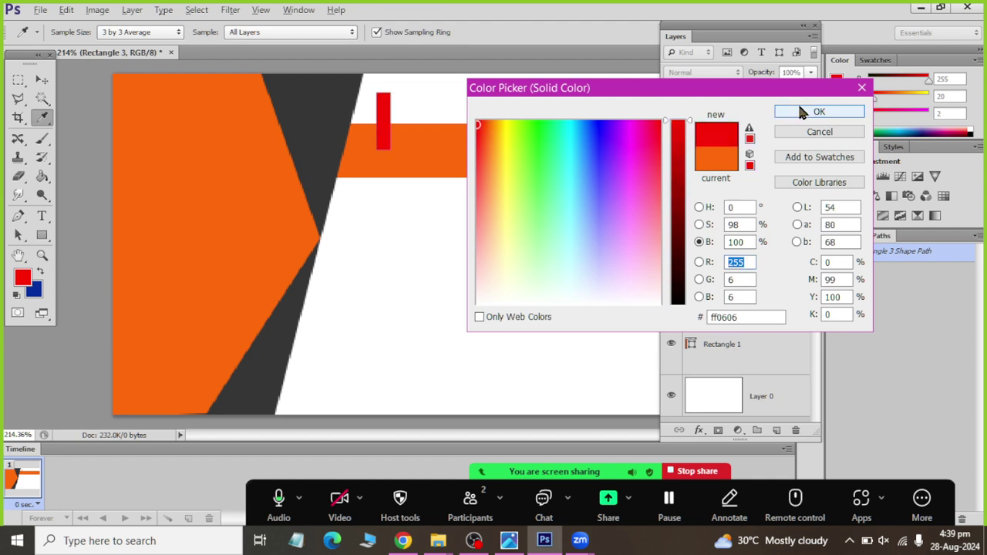
pyautogui.click(810, 111)
pyautogui.click(42, 79)
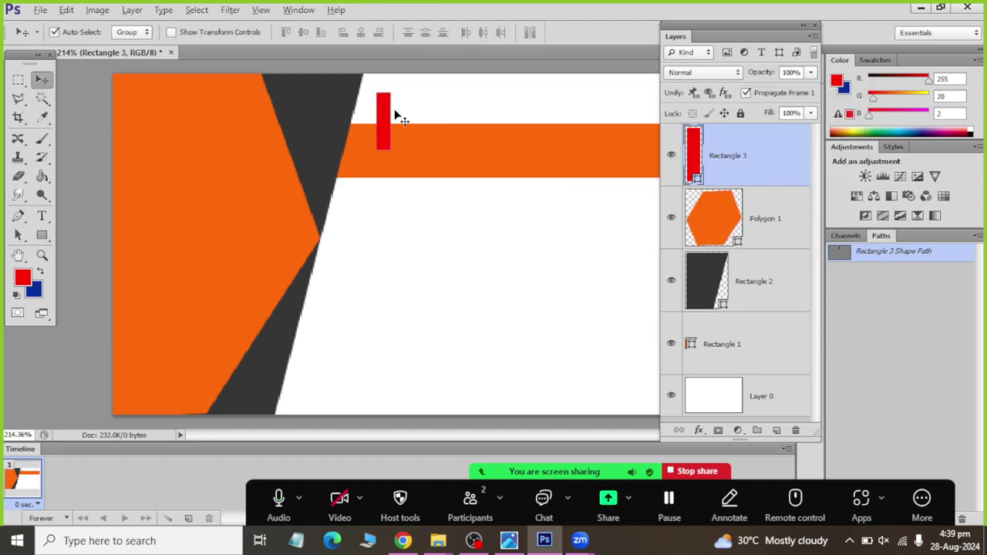
# - Move the red rectangle onto the orange bar's left end and fit its height to the bar
pyautogui.moveTo(382, 134); pyautogui.dragTo(355, 170)
pyautogui.scroll(2, 355, 170)
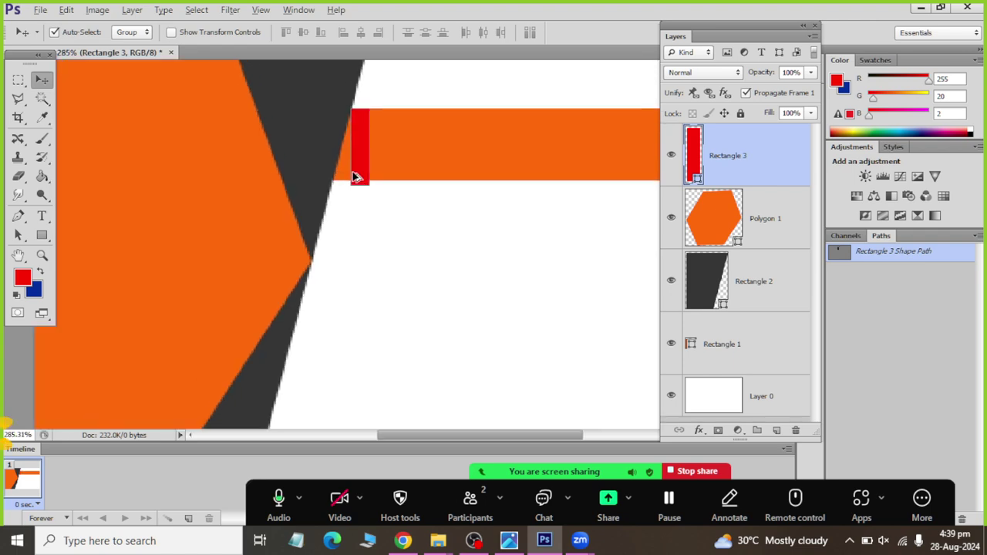
pyautogui.scroll(2, 363, 154)
pyautogui.hotkey('ctrl', 't')
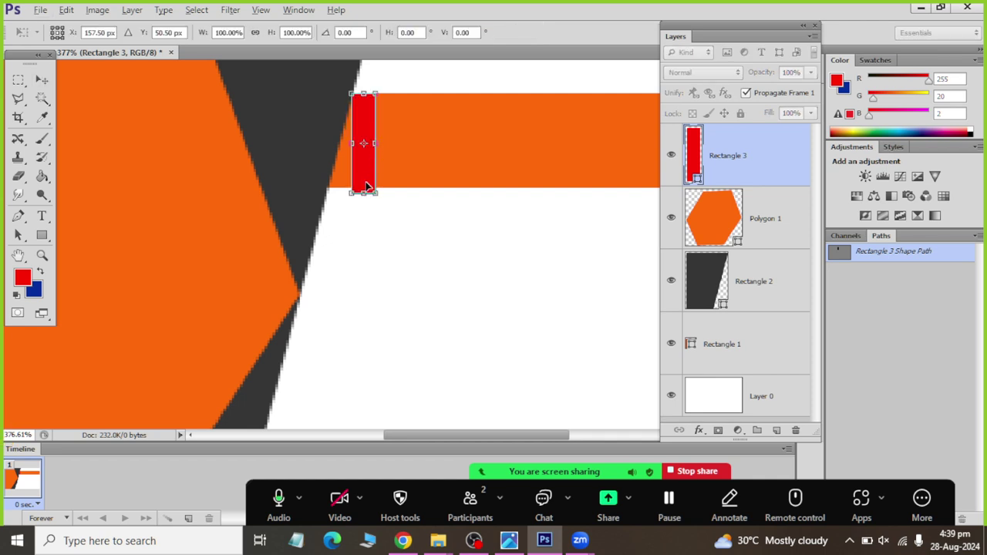
pyautogui.press('Return')
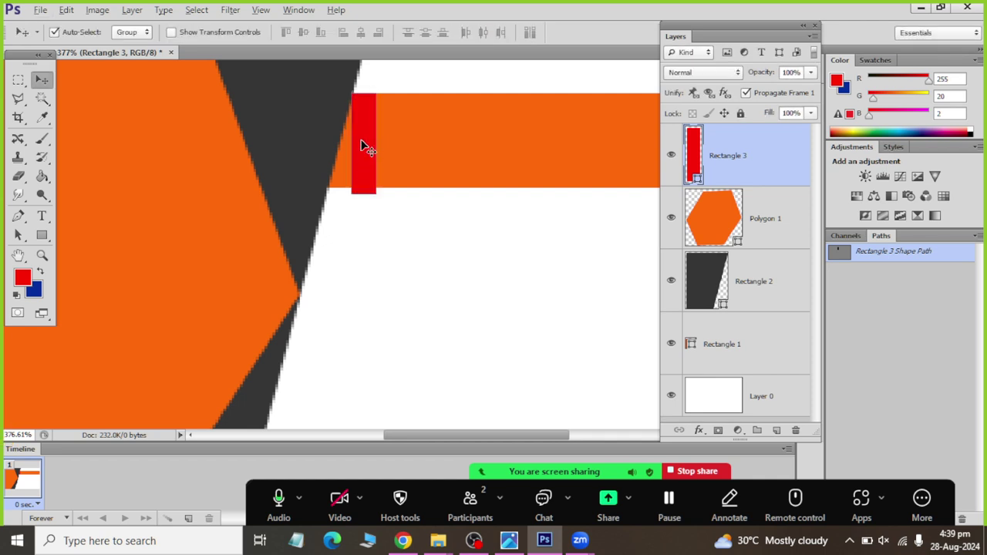
pyautogui.hotkey('ctrl', 't')
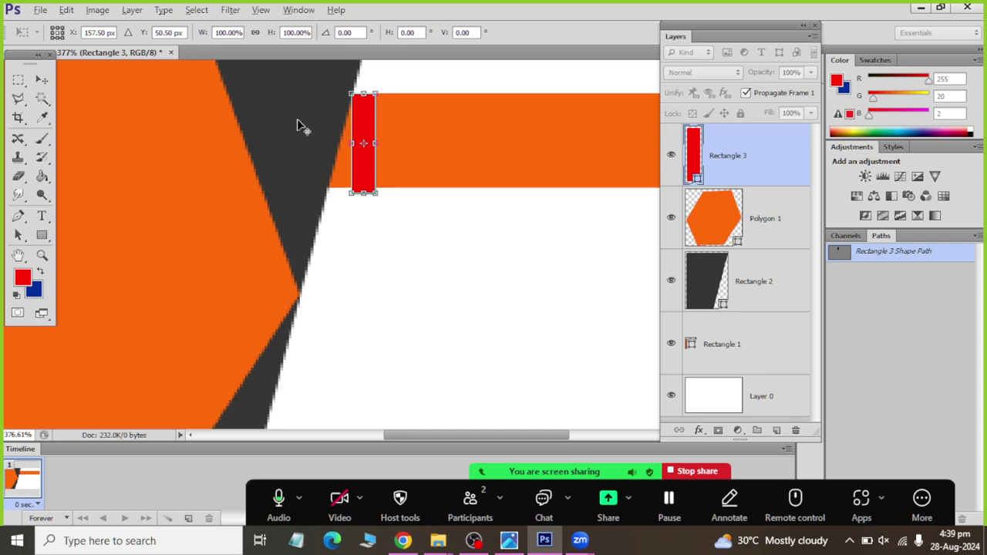
pyautogui.scroll(2, 361, 197)
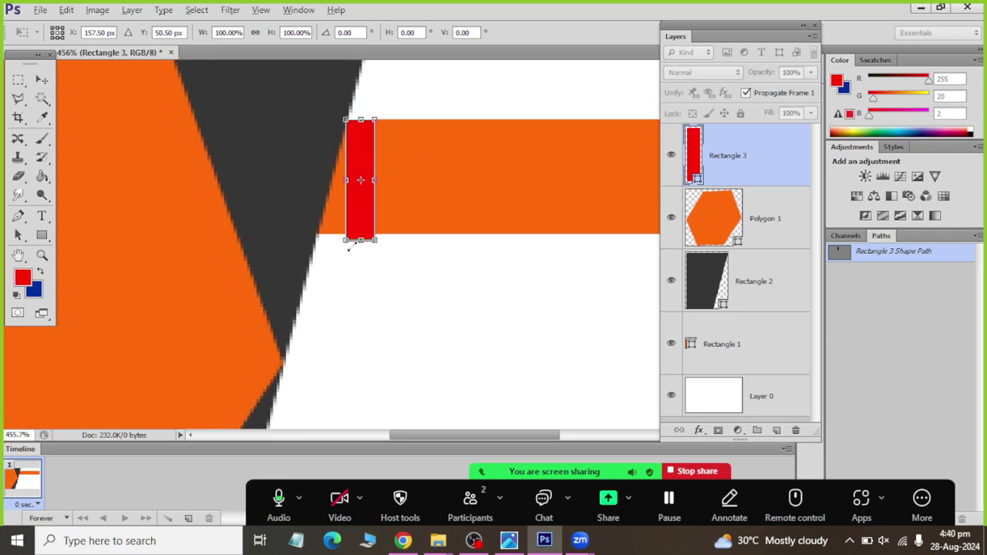
pyautogui.scroll(4, 375, 266)
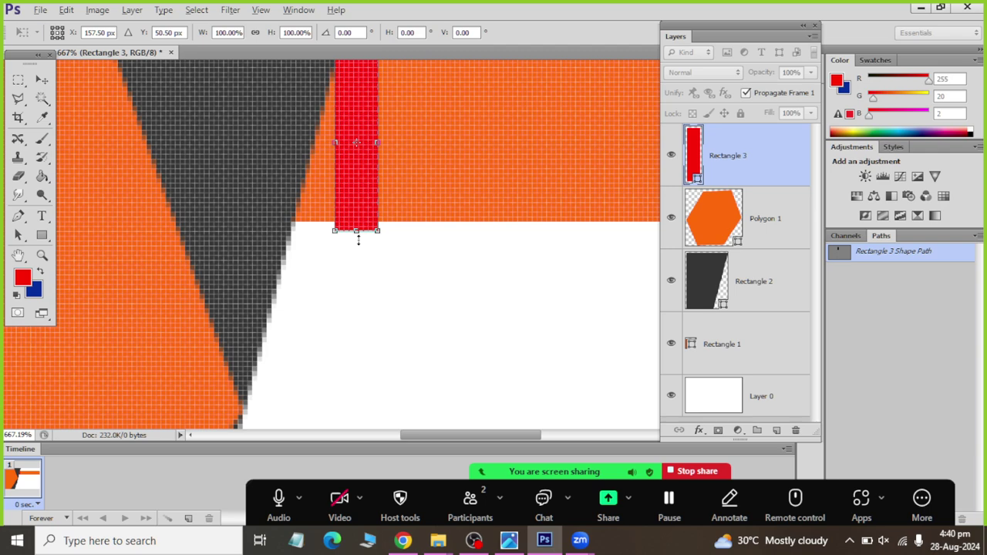
pyautogui.moveTo(358, 240); pyautogui.dragTo(358, 225)
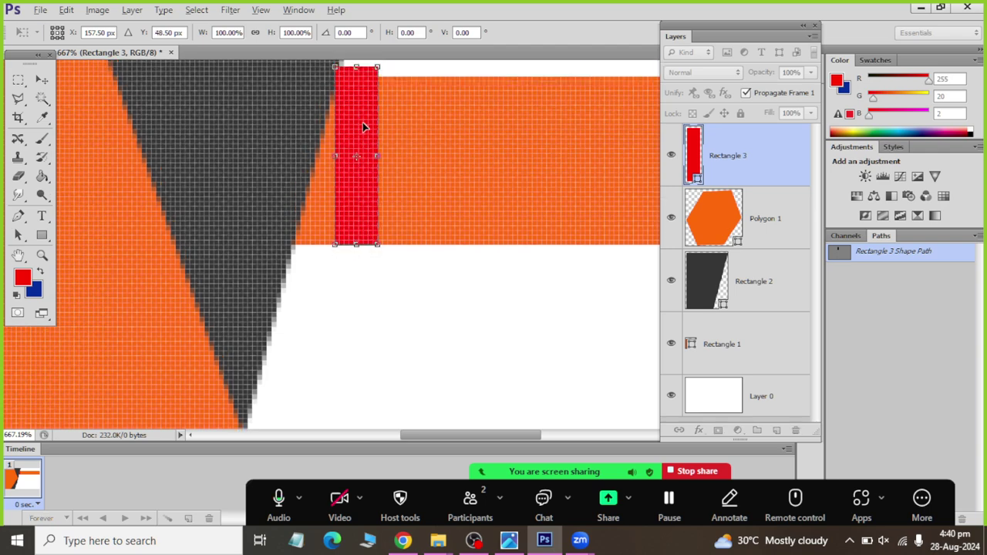
pyautogui.scroll(1, 356, 85)
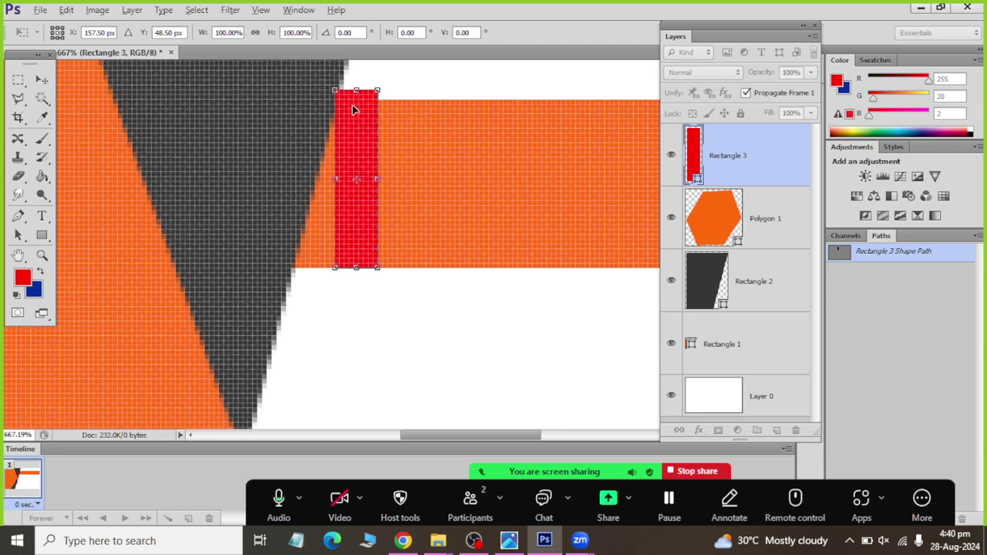
pyautogui.scroll(3, 357, 97)
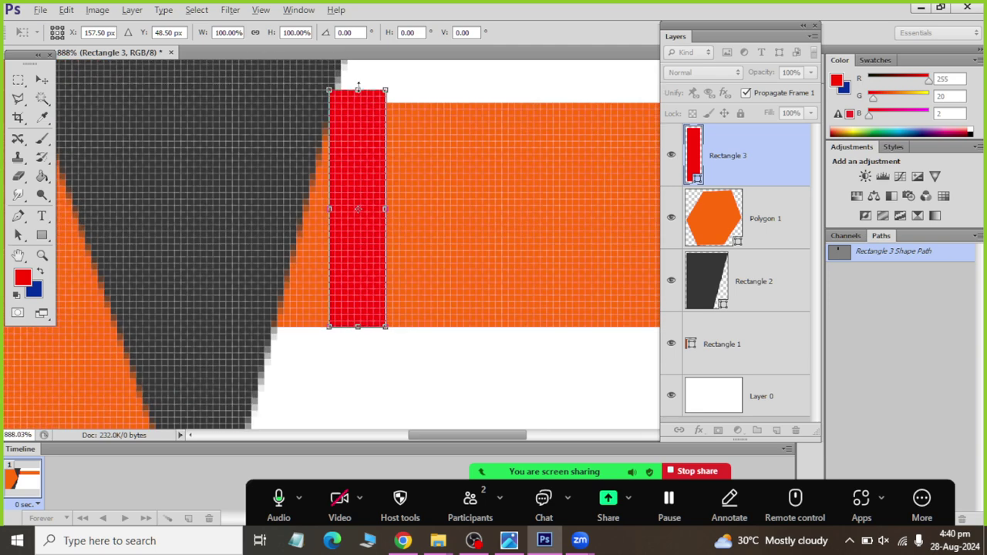
pyautogui.moveTo(358, 88); pyautogui.dragTo(358, 102)
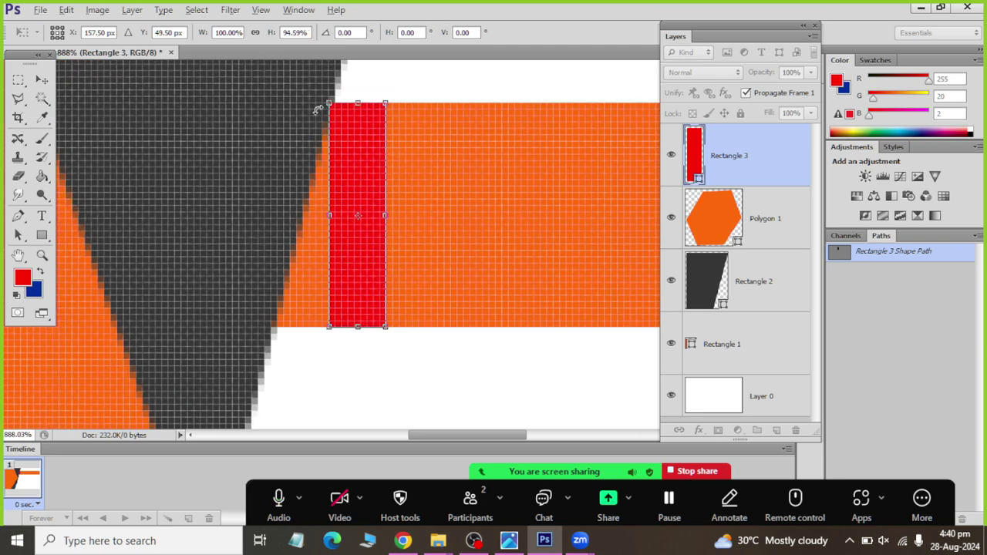
# - Skew the red strip about -14° to follow the dark panel's slant and commit it
pyautogui.click(66, 10)
pyautogui.moveTo(134, 362)
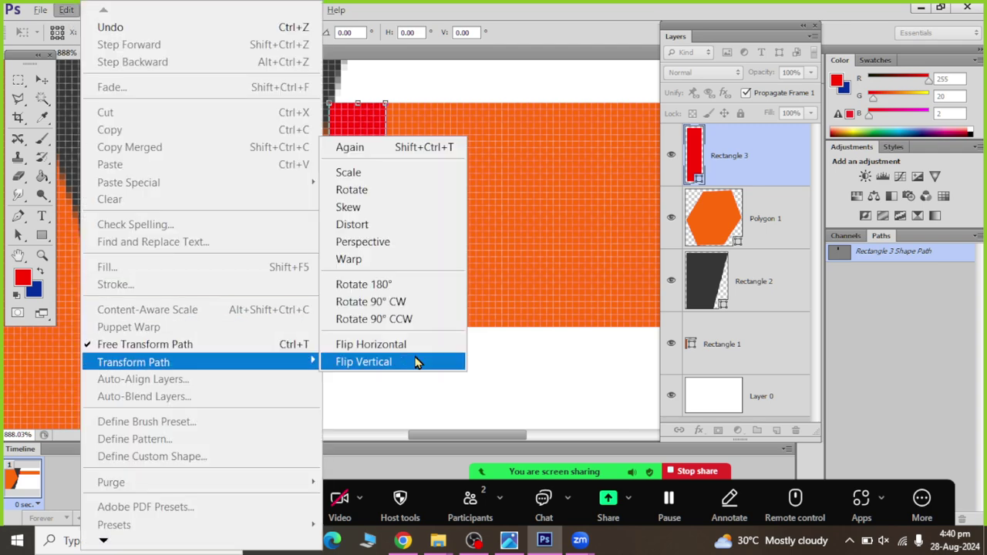
pyautogui.click(348, 207)
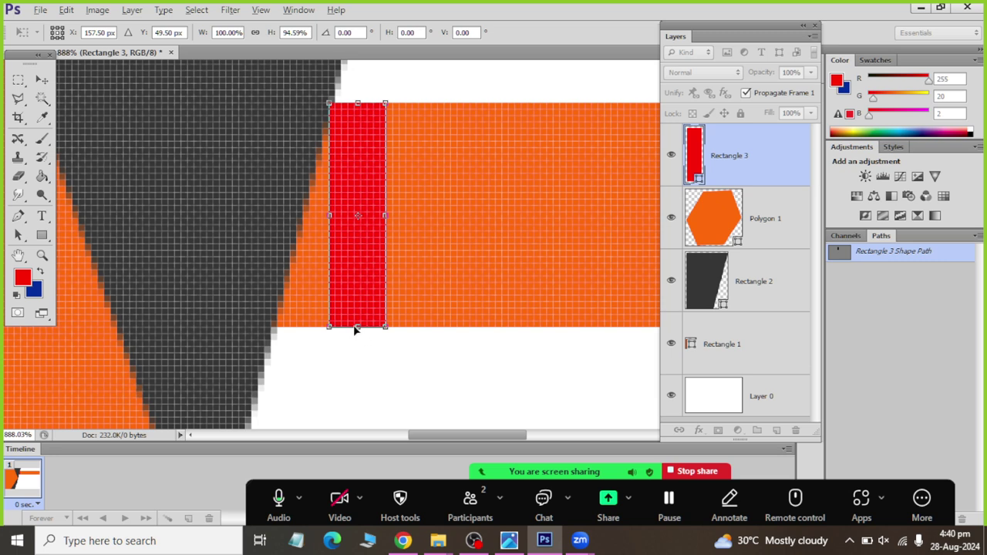
pyautogui.moveTo(357, 328)
pyautogui.mouseDown()
pyautogui.moveTo(386, 349)
pyautogui.moveTo(372, 331)
pyautogui.mouseUp()
pyautogui.click(66, 9)
pyautogui.moveTo(133, 362)
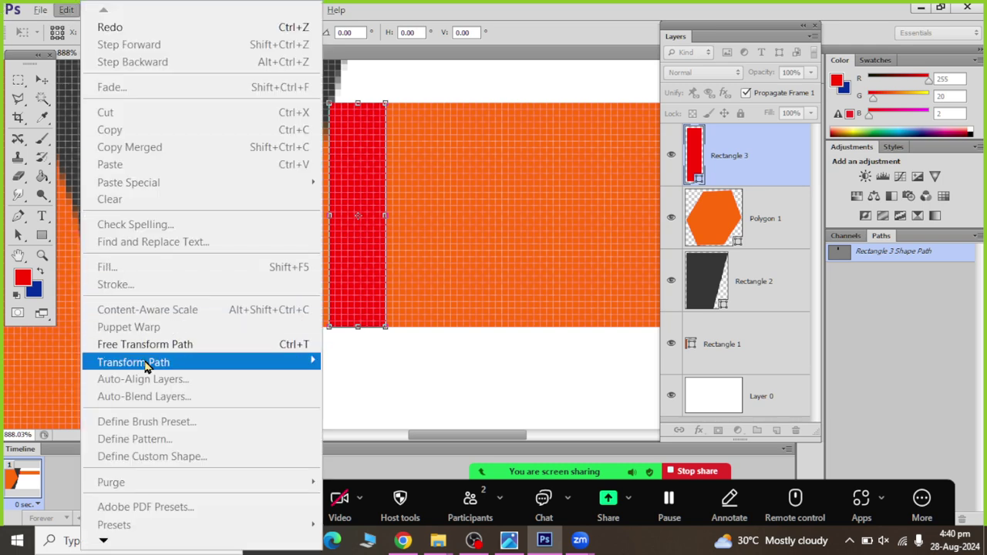
pyautogui.click(502, 60)
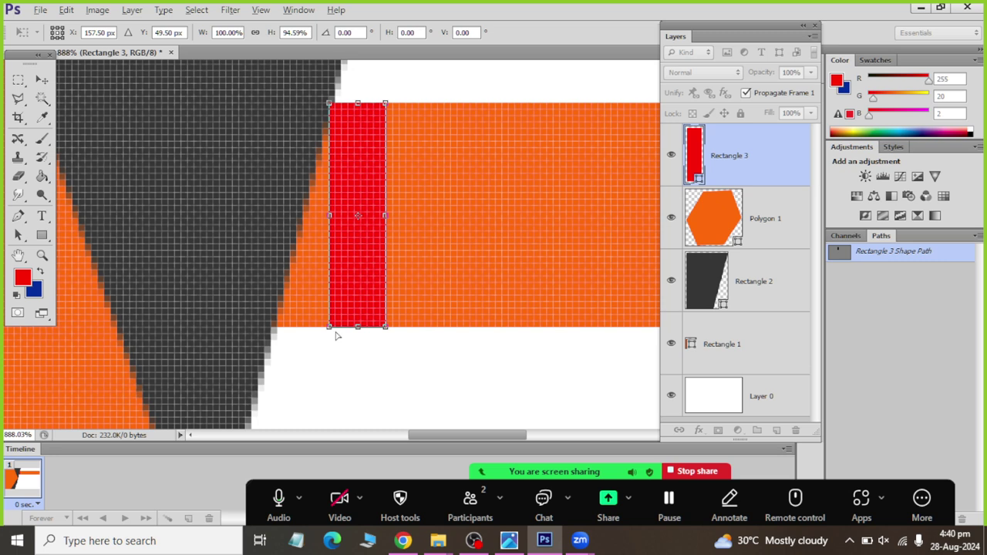
pyautogui.moveTo(330, 328); pyautogui.dragTo(276, 327)
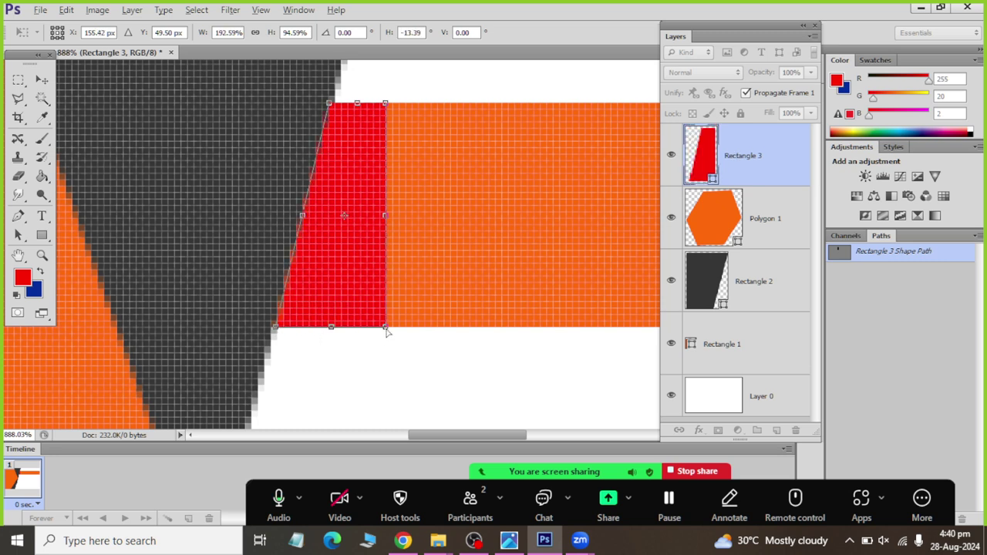
pyautogui.moveTo(386, 330); pyautogui.dragTo(330, 329)
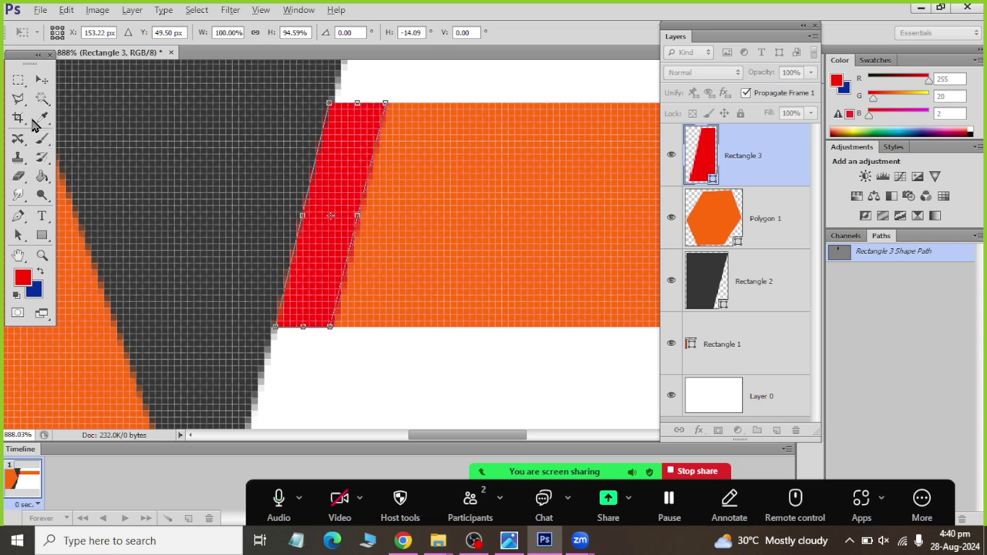
pyautogui.click(42, 80)
pyautogui.click(406, 219)
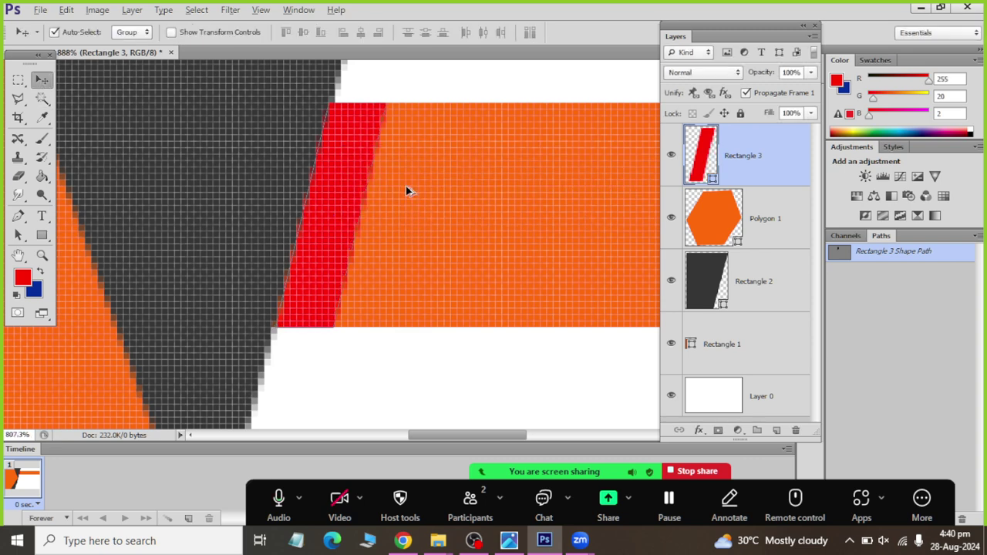
pyautogui.hotkey('ctrl', '0')
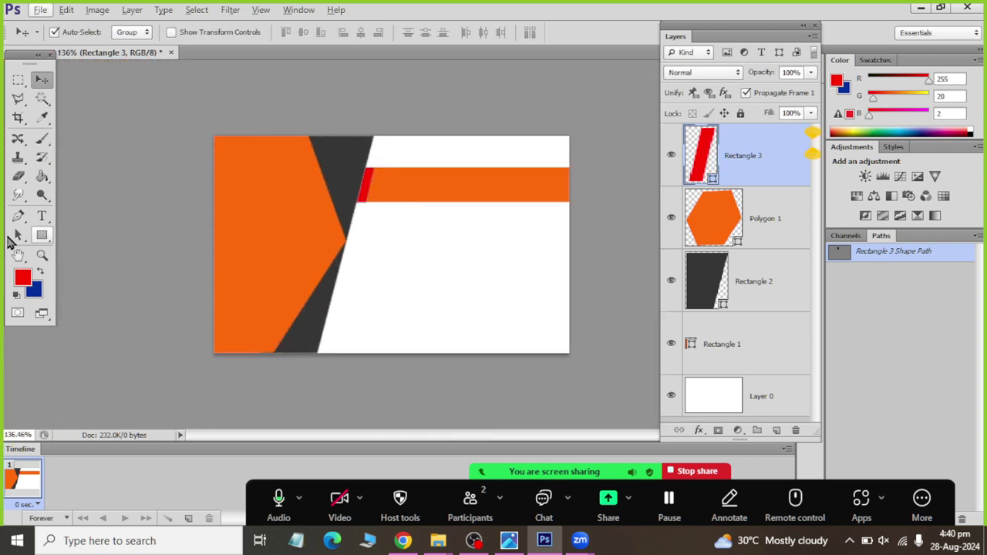
# - Check the reference card's logo, then draw a small 0.29 in red square on the orange panel
pyautogui.click(42, 236)
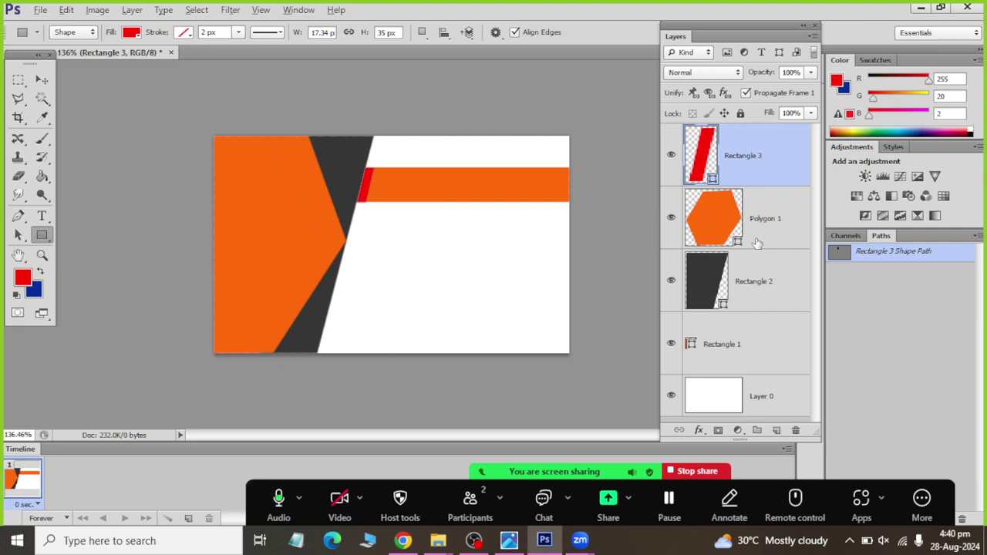
pyautogui.hotkey('alt', 'Tab')
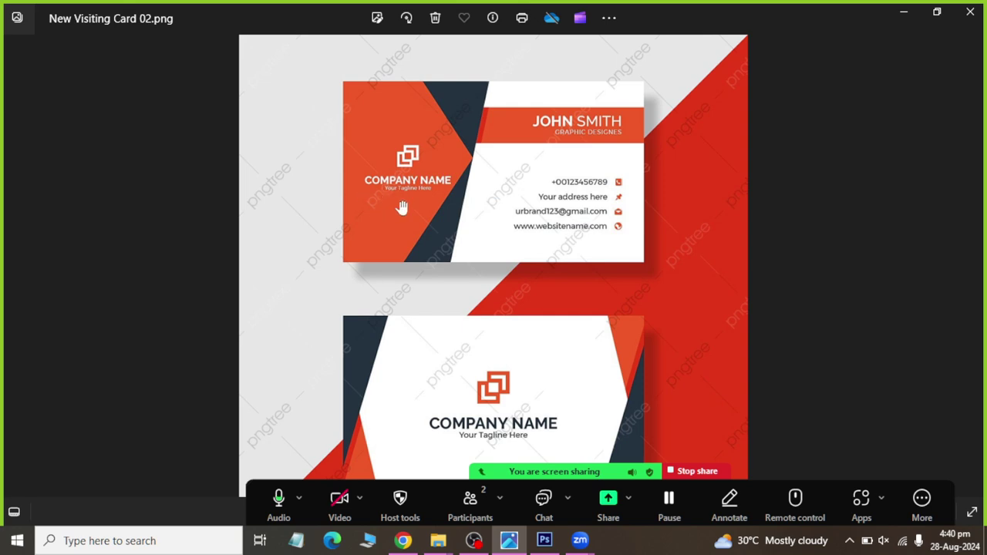
pyautogui.scroll(1, 418, 141)
pyautogui.scroll(2, 417, 142)
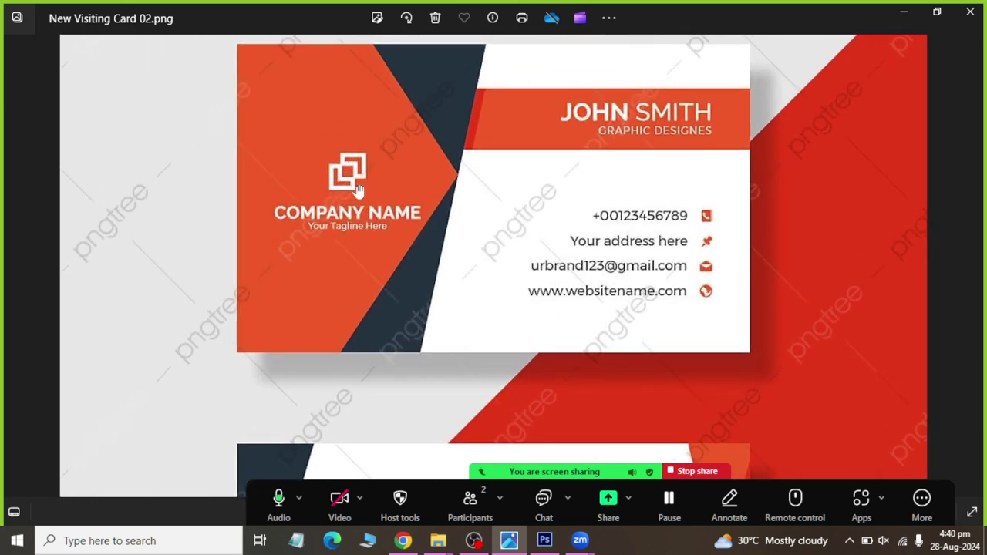
pyautogui.hotkey('alt', 'Tab')
pyautogui.scroll(1, 238, 211)
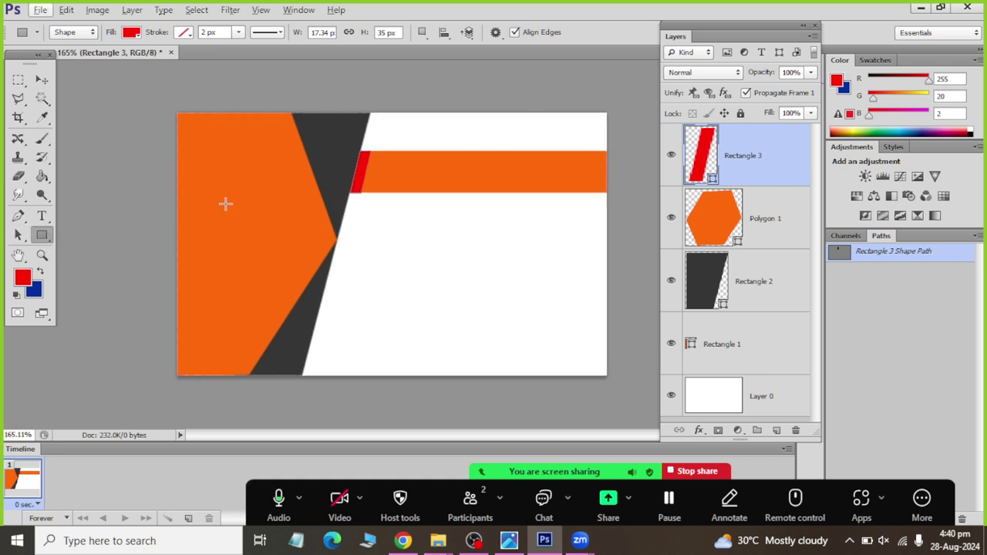
pyautogui.moveTo(196, 185); pyautogui.dragTo(229, 221)
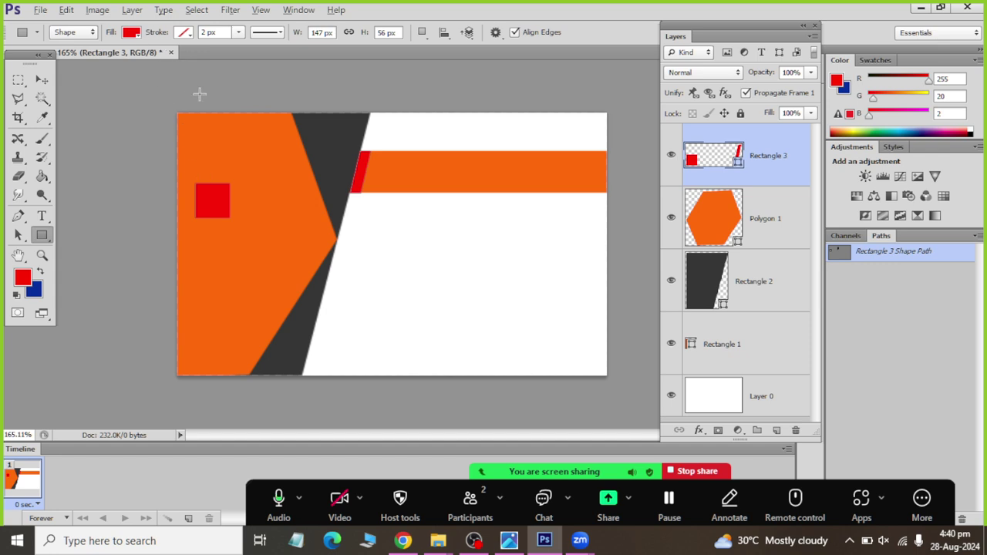
# - Give the square no fill and a white 4 px outline
pyautogui.click(185, 34)
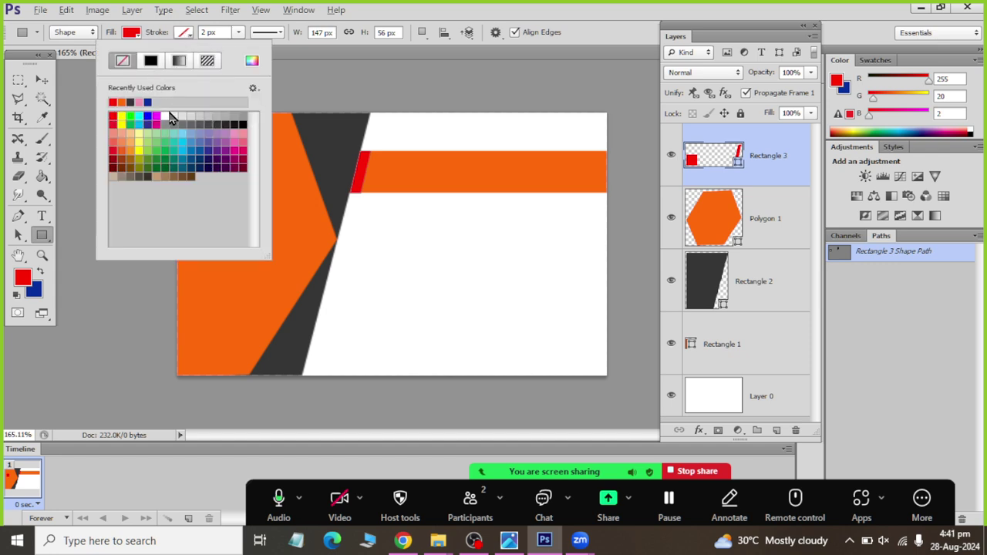
pyautogui.click(171, 118)
pyautogui.click(133, 37)
pyautogui.click(132, 34)
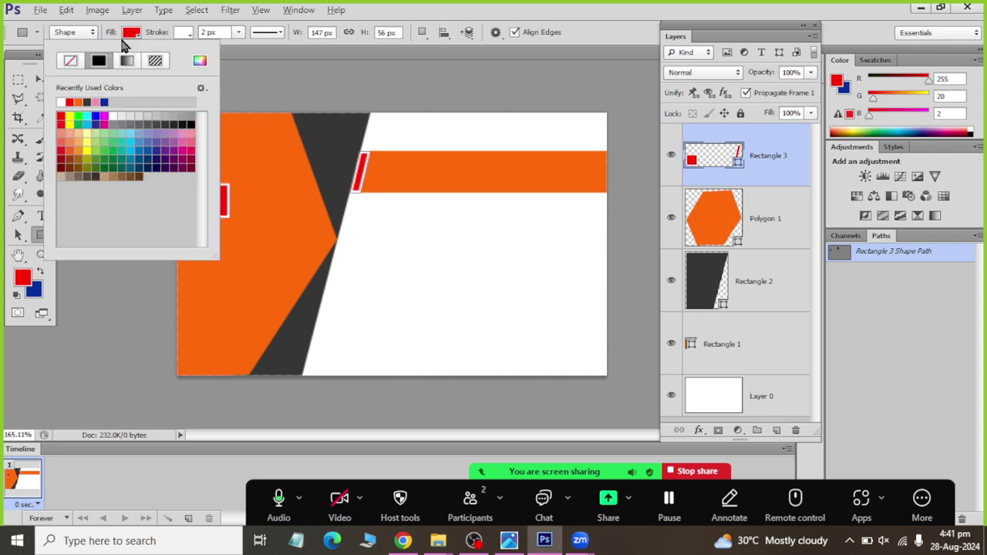
pyautogui.click(70, 61)
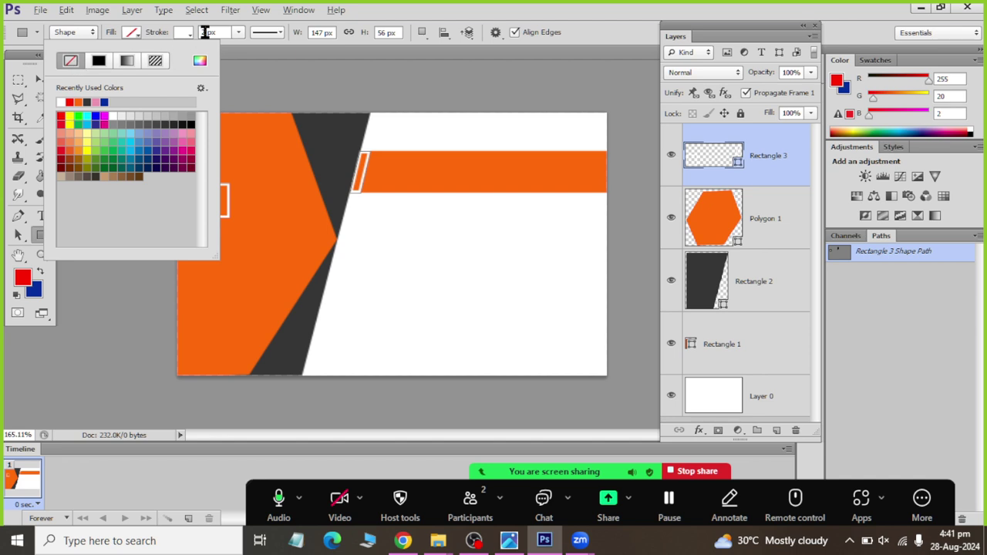
pyautogui.click(206, 32)
pyautogui.doubleClick(216, 32)
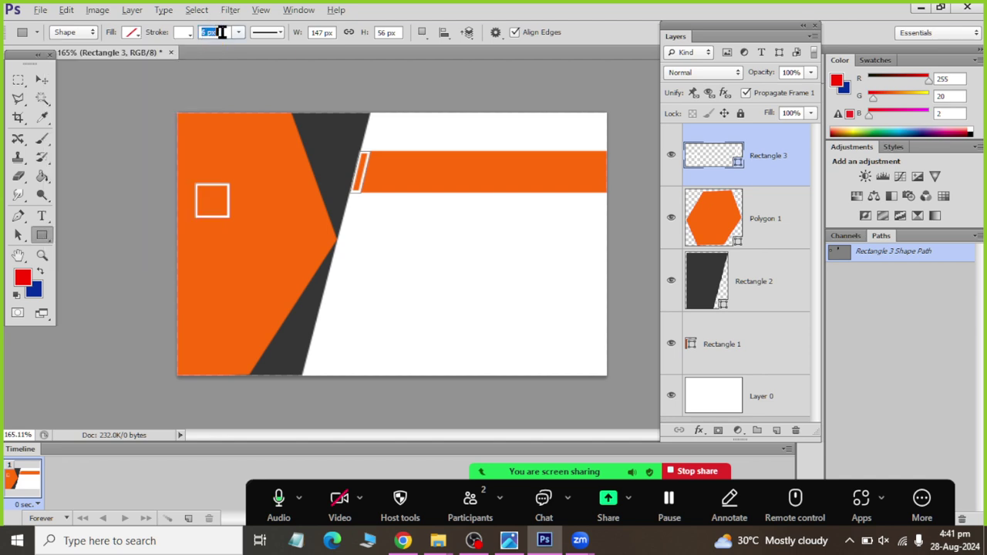
pyautogui.write('2')
pyautogui.click(41, 79)
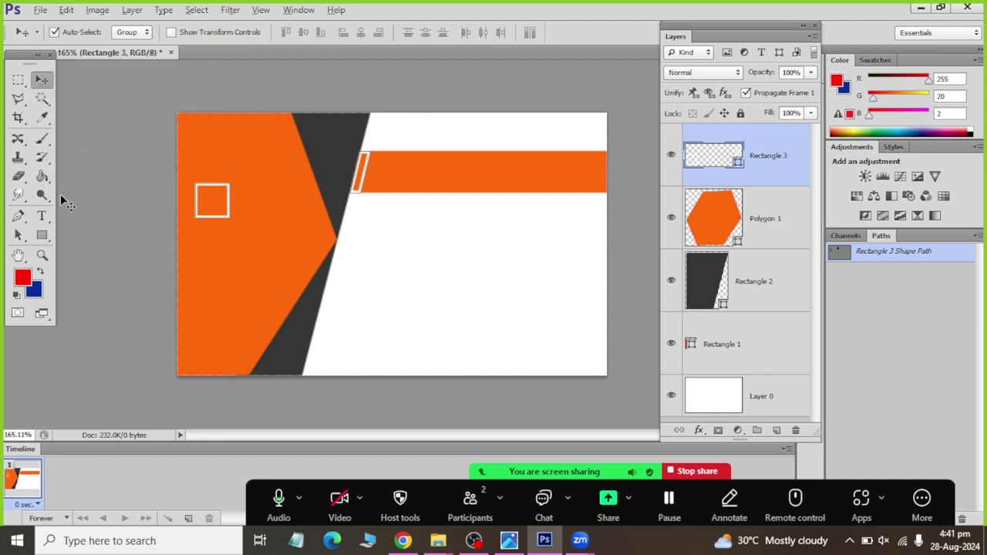
pyautogui.click(41, 235)
pyautogui.doubleClick(207, 32)
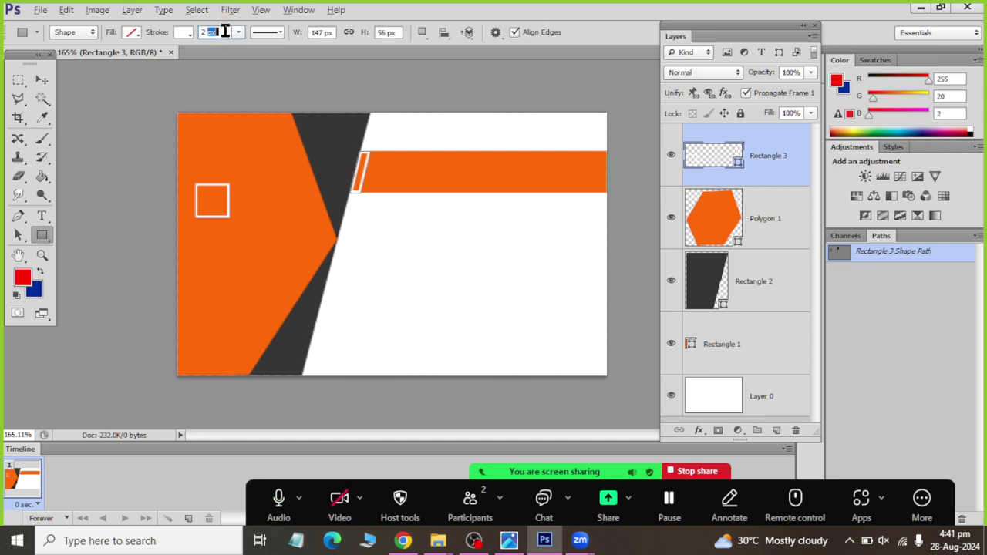
pyautogui.write('4')
pyautogui.press('Return')
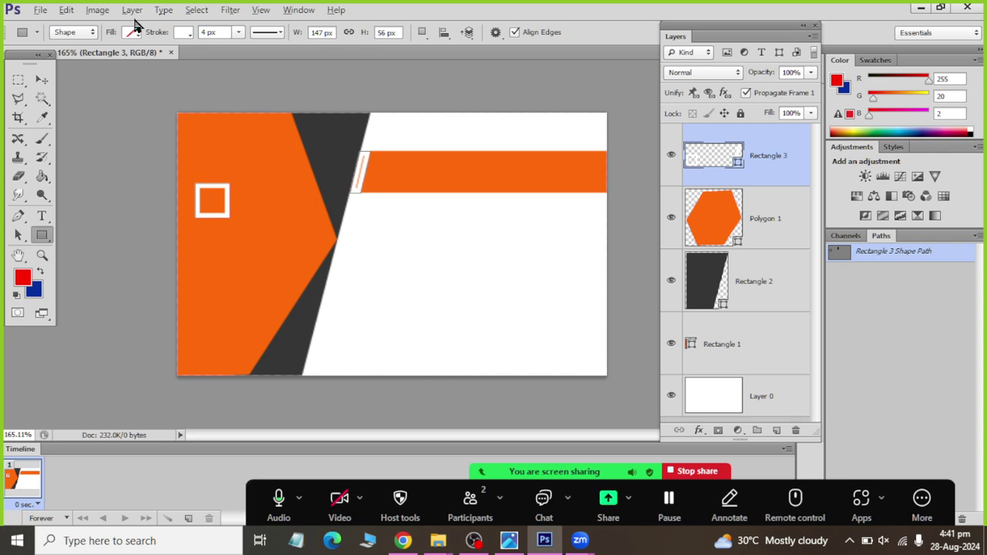
# - Duplicate the outlined square, offset the copy to overlap, then link and move both
pyautogui.hotkey('alt', 'Tab')
pyautogui.hotkey('alt', 'Tab')
pyautogui.hotkey('ctrl', 'j')
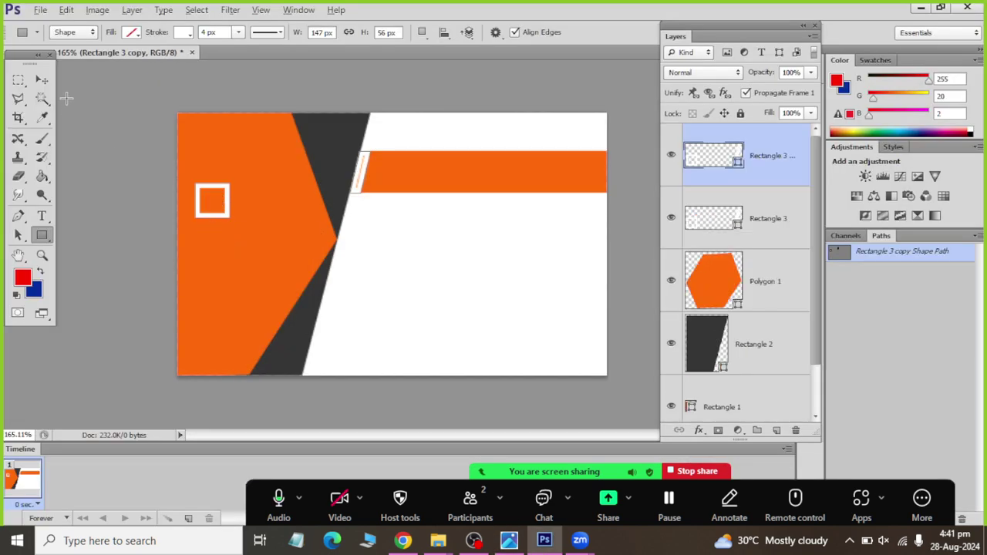
pyautogui.click(42, 79)
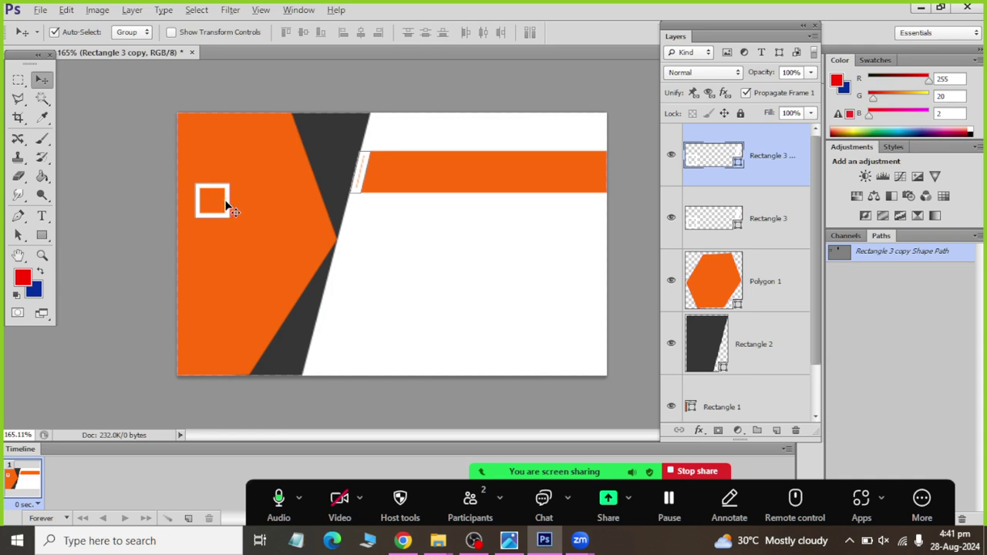
pyautogui.moveTo(226, 205); pyautogui.dragTo(241, 190)
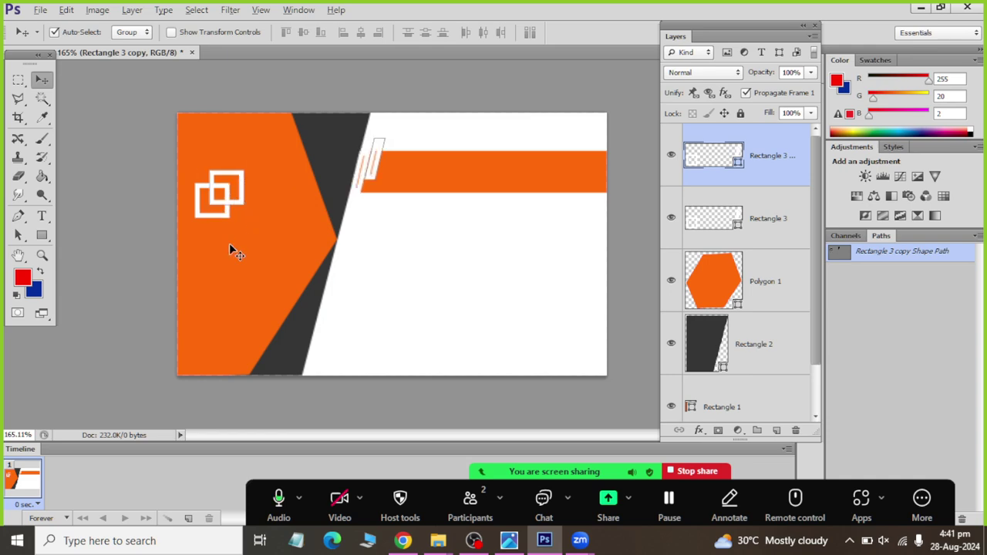
pyautogui.keyDown('shift'); pyautogui.click(776, 227); pyautogui.keyUp('shift')
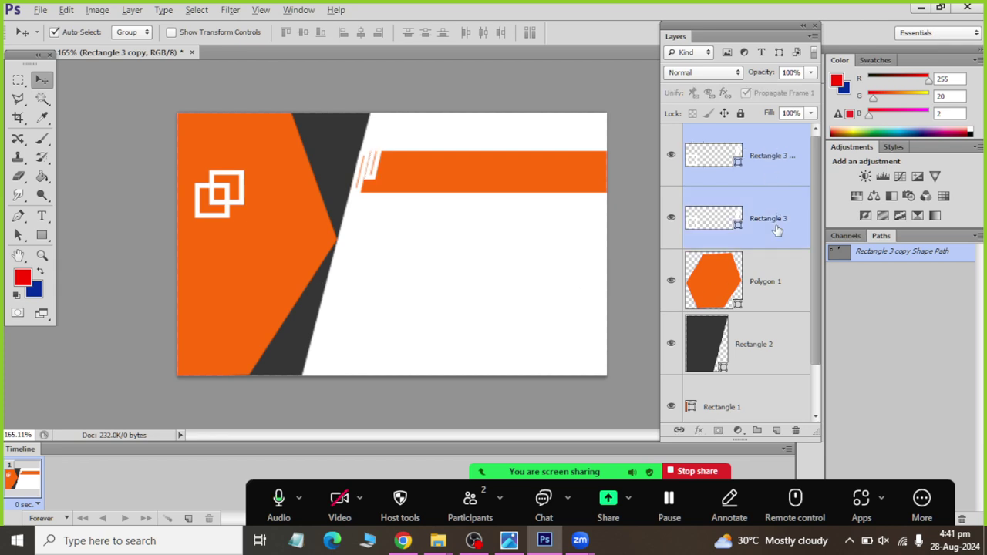
pyautogui.click(679, 431)
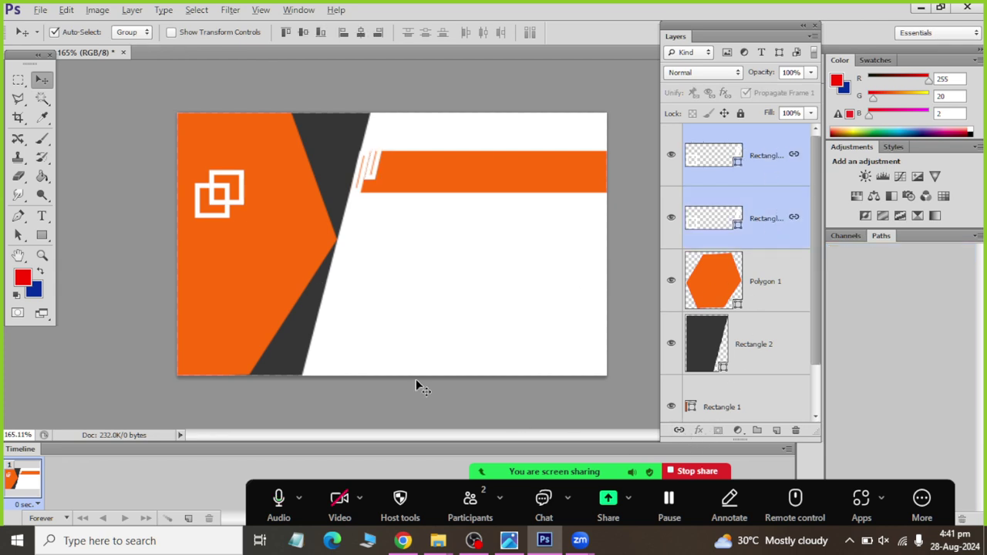
pyautogui.moveTo(223, 209)
pyautogui.mouseDown()
pyautogui.moveTo(301, 206)
pyautogui.moveTo(316, 215)
pyautogui.mouseUp()
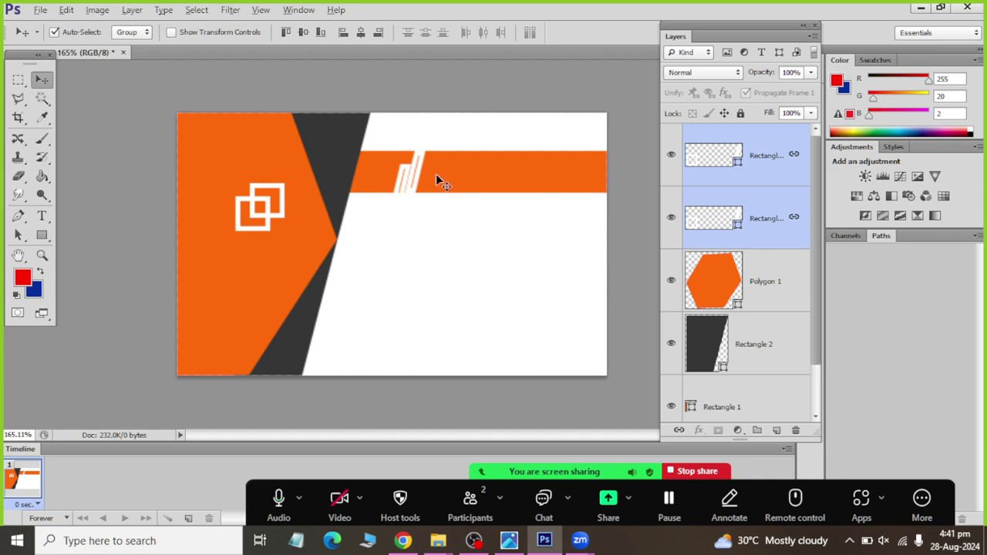
# - Undo the trial logo back to the single filled red square
pyautogui.hotkey('ctrl', 'alt', 'z')
pyautogui.hotkey('ctrl', 'alt', 'z')
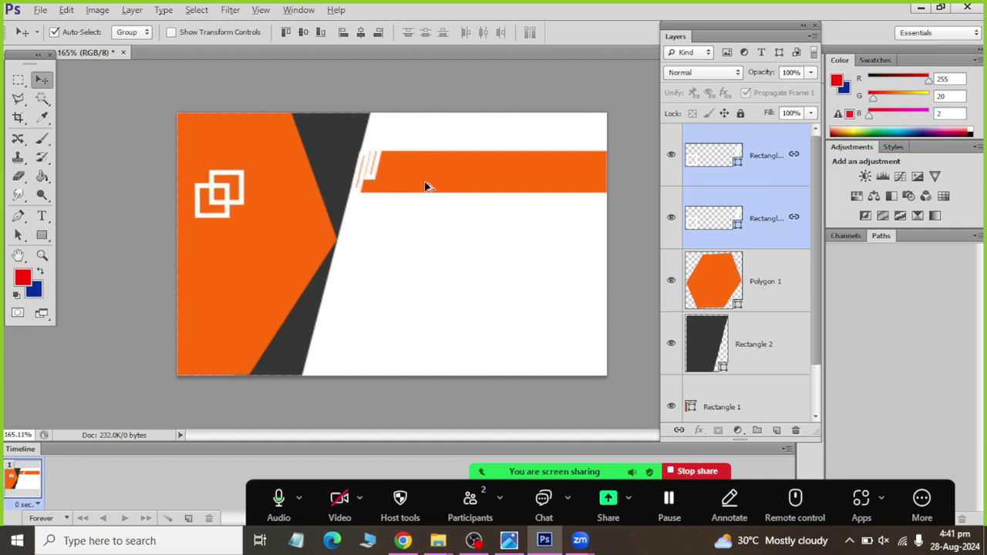
pyautogui.hotkey('ctrl', 'alt', 'z')
pyautogui.hotkey('ctrl', 'alt', 'z')
pyautogui.hotkey('ctrl', 'alt', 'z')
pyautogui.hotkey('ctrl', 'alt', 'z')
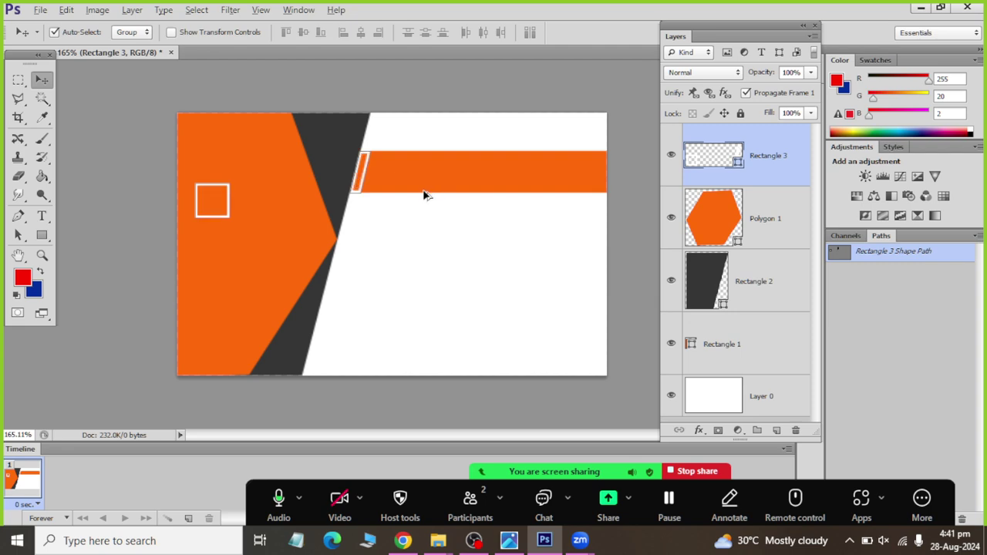
pyautogui.hotkey('ctrl', 'alt', 'z')
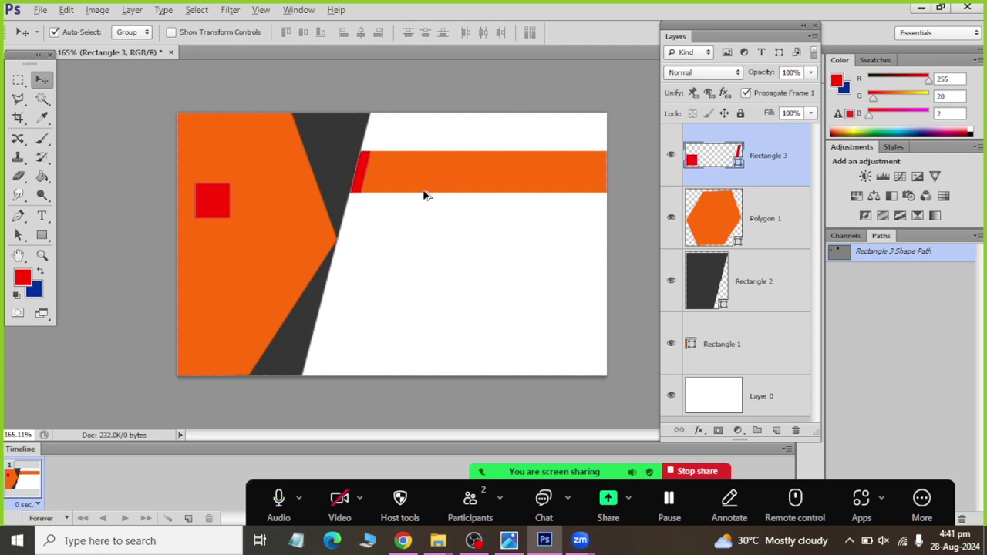
pyautogui.hotkey('ctrl', 'alt', 'z')
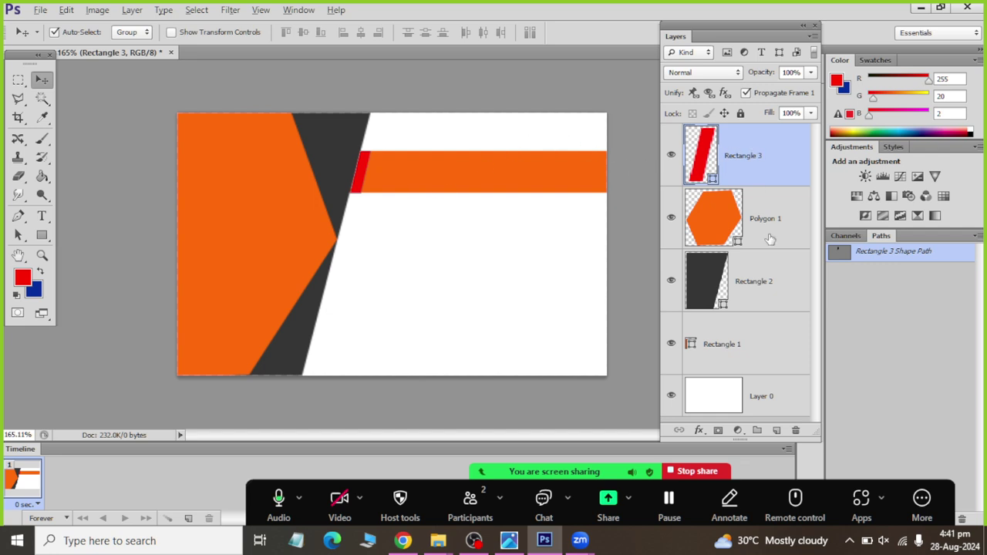
# - On a new layer, draw a small square with a white 4 px outline
pyautogui.click(777, 431)
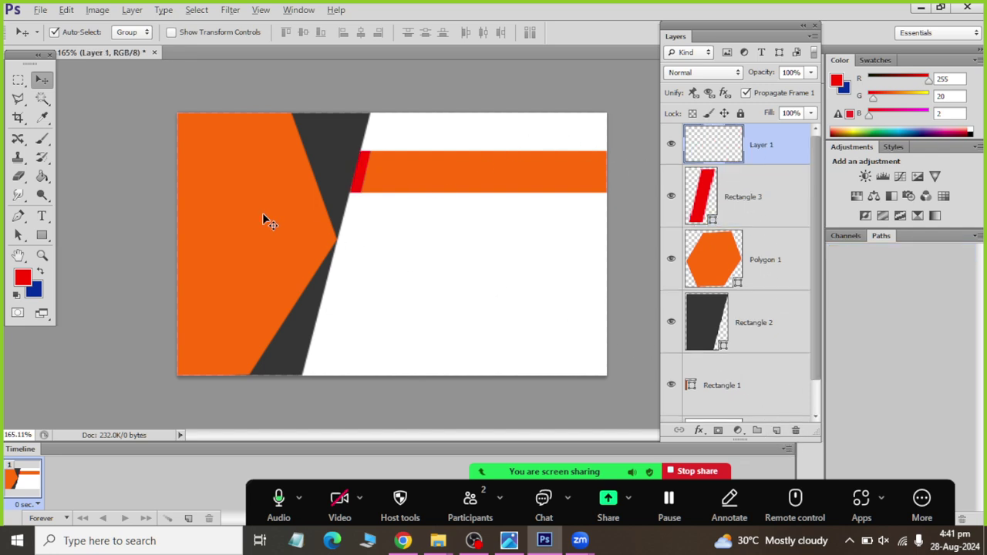
pyautogui.click(41, 235)
pyautogui.moveTo(207, 207)
pyautogui.mouseDown()
pyautogui.moveTo(244, 247)
pyautogui.moveTo(228, 226)
pyautogui.mouseUp()
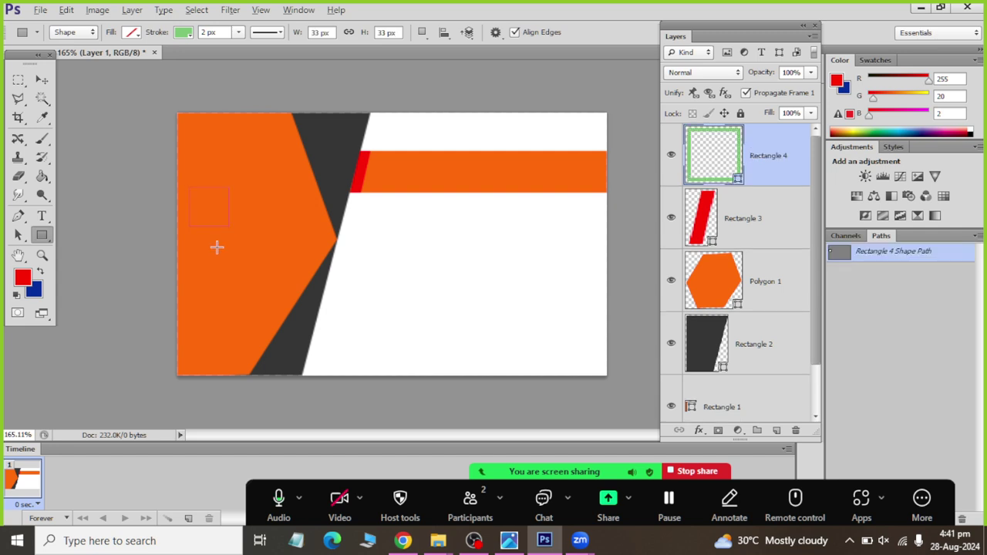
pyautogui.click(183, 35)
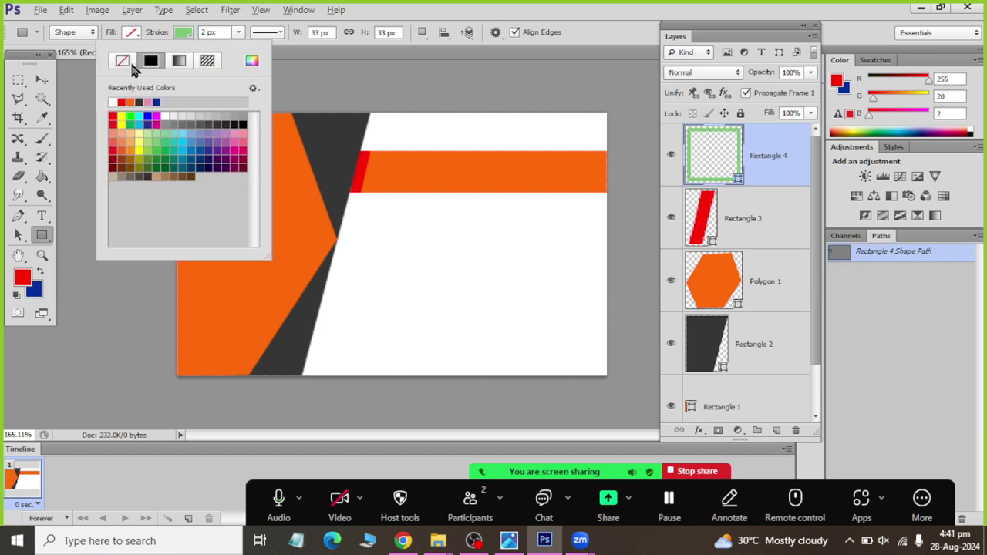
pyautogui.click(114, 102)
pyautogui.click(218, 36)
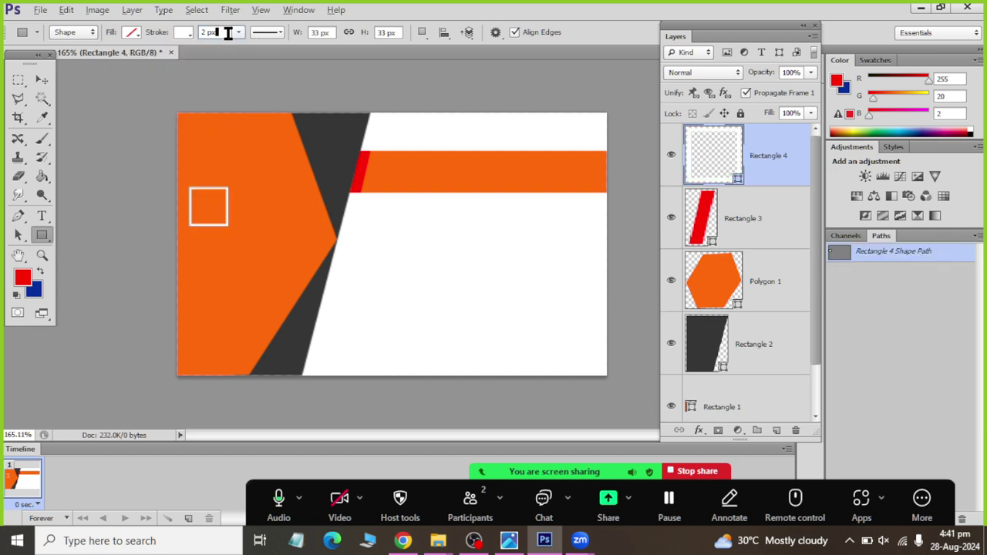
pyautogui.write('4')
pyautogui.press('Return')
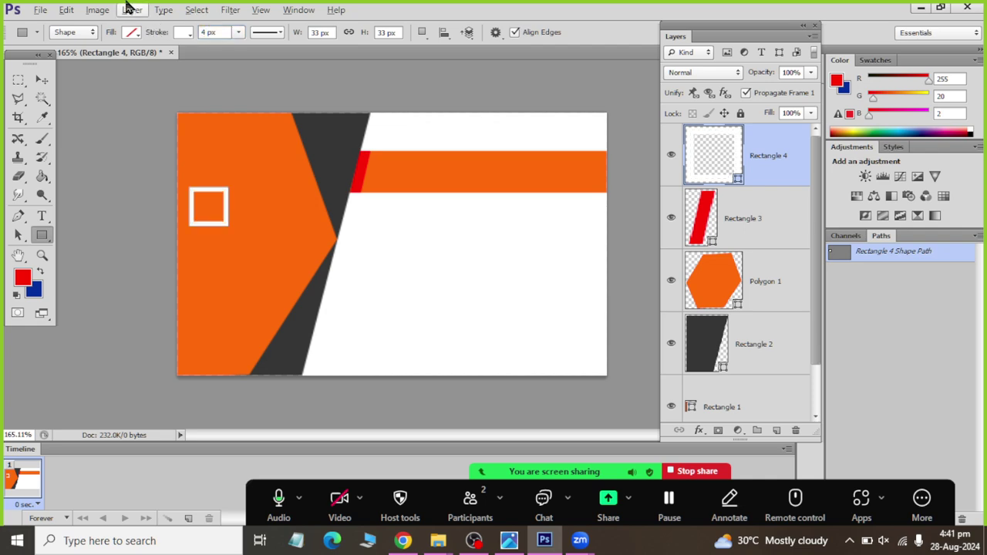
# - Move the square, then duplicate it as Rectangle 4 copy offset up-right to overlap
pyautogui.click(42, 79)
pyautogui.moveTo(218, 215); pyautogui.dragTo(260, 241)
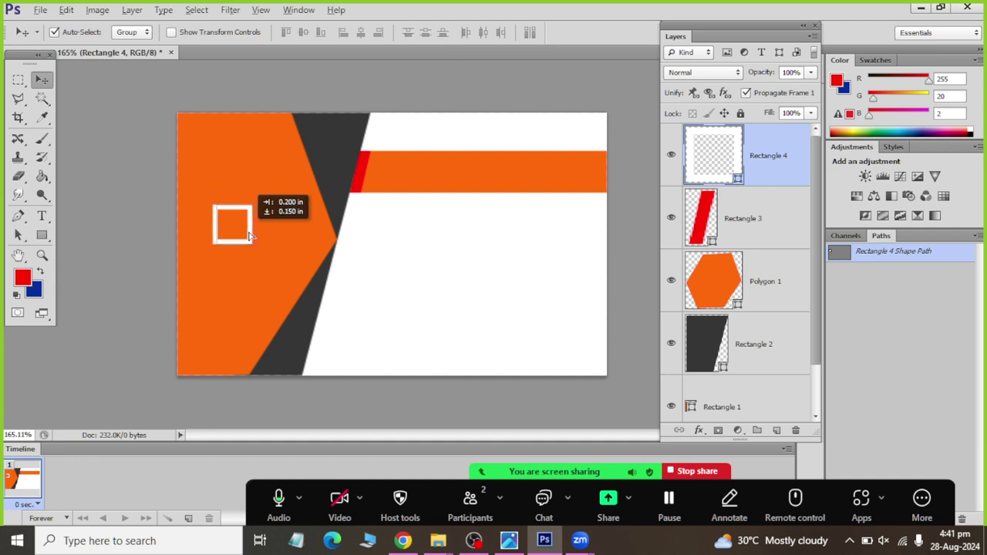
pyautogui.hotkey('ctrl', 'j')
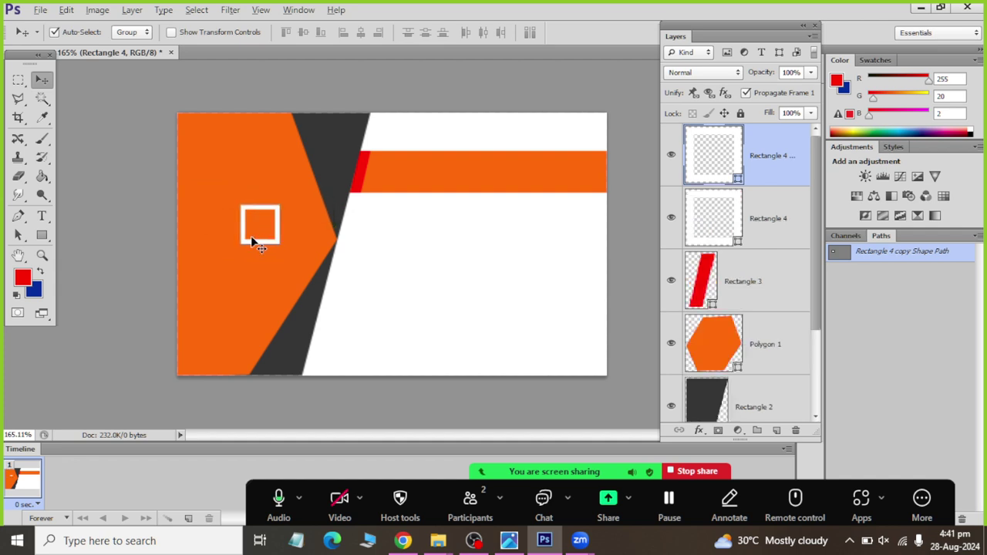
pyautogui.moveTo(276, 226)
pyautogui.mouseDown()
pyautogui.moveTo(290, 208)
pyautogui.moveTo(293, 226)
pyautogui.mouseUp()
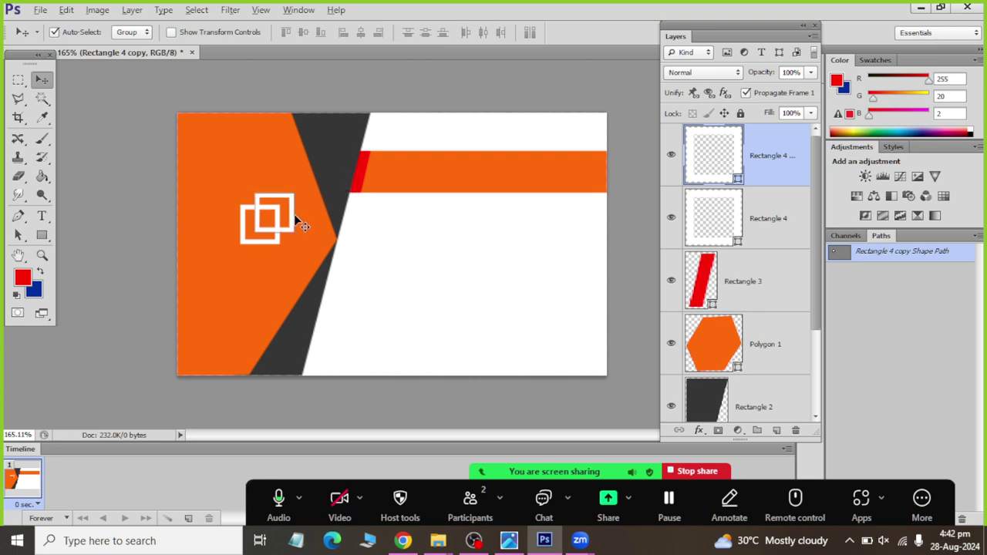
pyautogui.keyDown('shift'); pyautogui.click(760, 231); pyautogui.keyUp('shift')
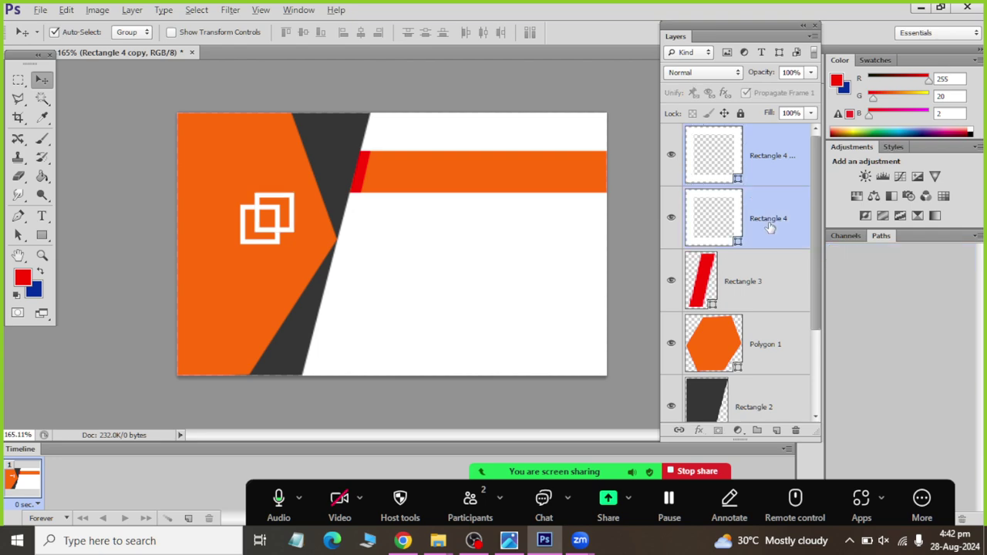
# - Link the two Rectangle 4 layers and scale the icon down to about 75%
pyautogui.click(680, 430)
pyautogui.hotkey('alt', 'Tab')
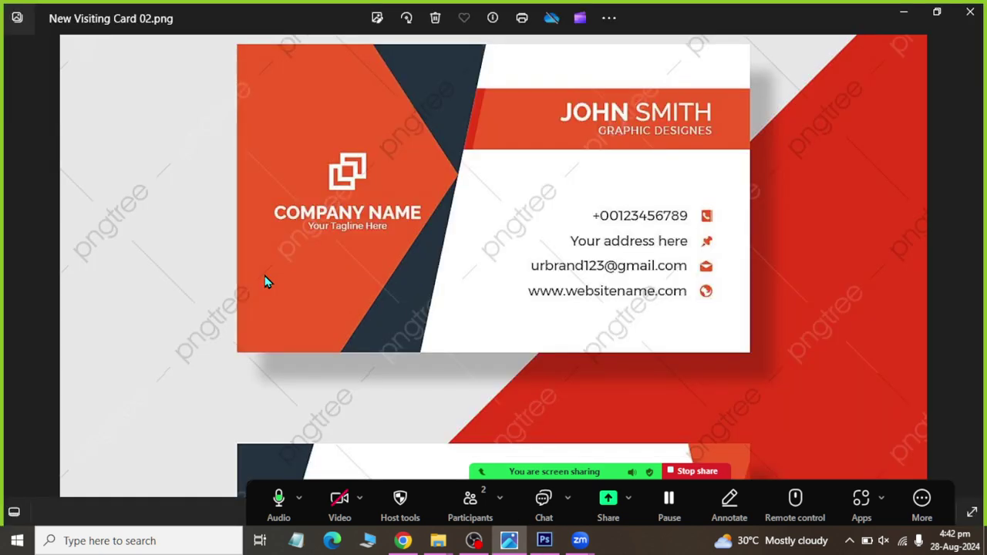
pyautogui.hotkey('alt', 'Tab')
pyautogui.hotkey('ctrl', 't')
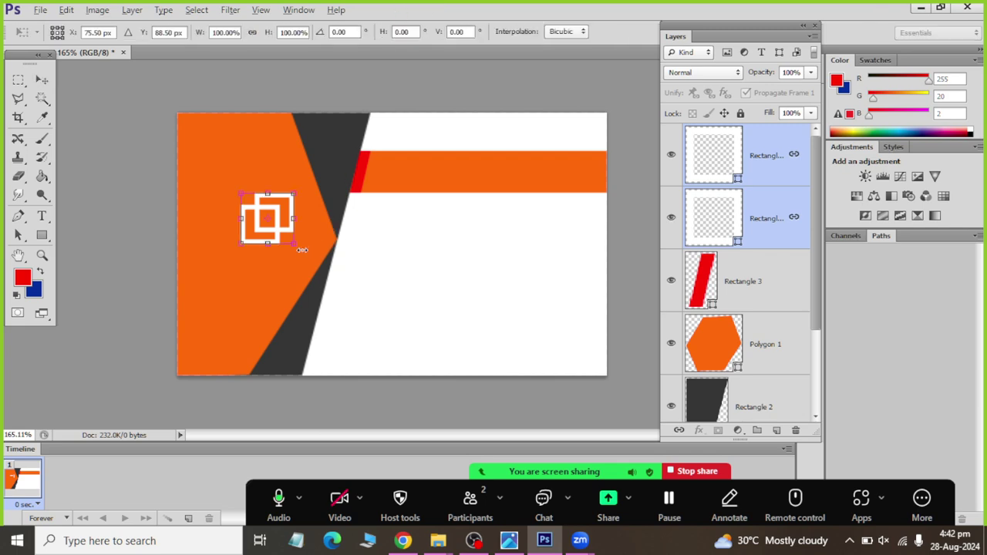
pyautogui.moveTo(294, 244); pyautogui.dragTo(286, 237)
pyautogui.click(43, 84)
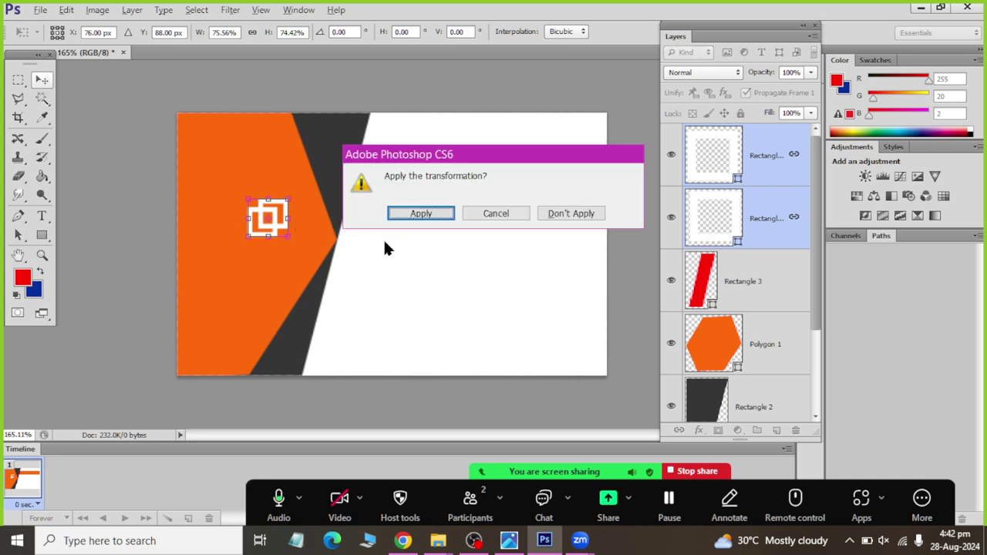
pyautogui.click(420, 214)
# - Compare with the reference card and nudge the icon up and left on the orange panel
pyautogui.hotkey('alt', 'Tab')
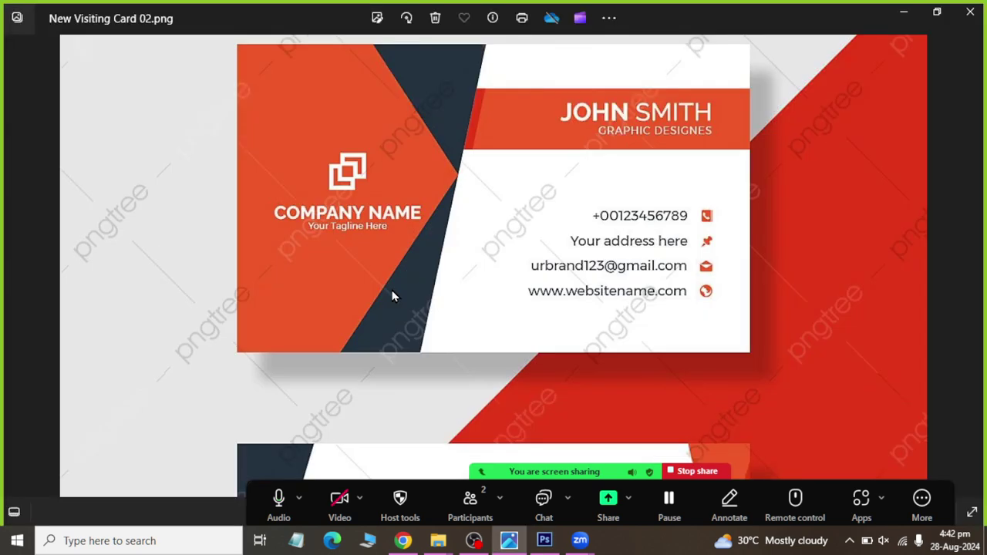
pyautogui.hotkey('alt', 'Tab')
pyautogui.moveTo(264, 227); pyautogui.dragTo(252, 233)
pyautogui.hotkey('alt', 'Tab')
pyautogui.hotkey('alt', 'Tab')
pyautogui.moveTo(246, 226); pyautogui.dragTo(244, 206)
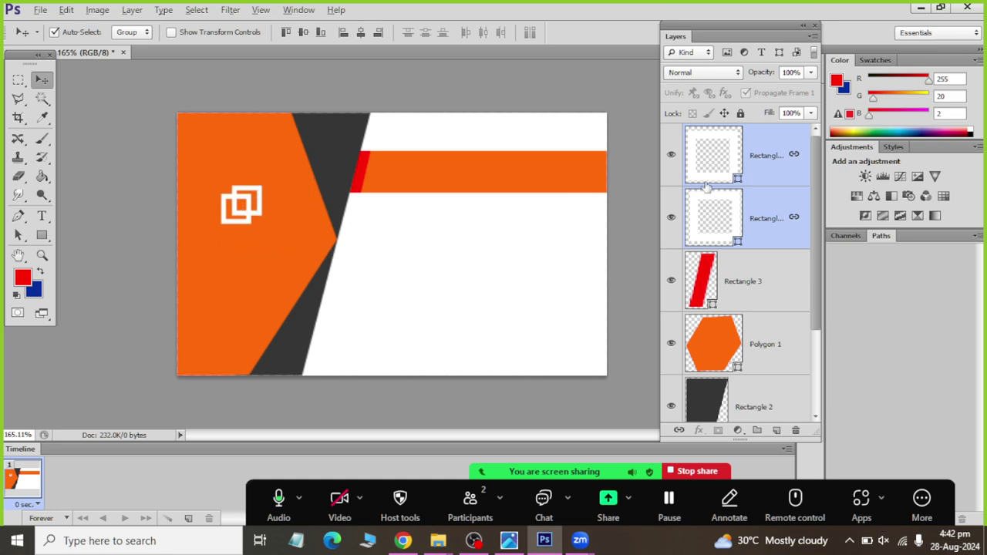
pyautogui.click(43, 217)
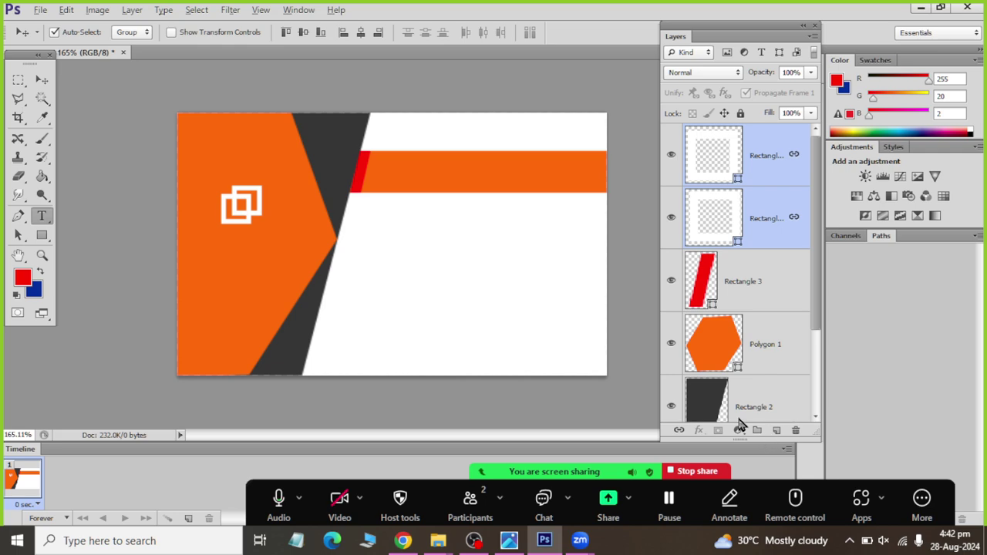
# - Start a 24 px text line below the icon and type the cardholder's full name
pyautogui.click(220, 261)
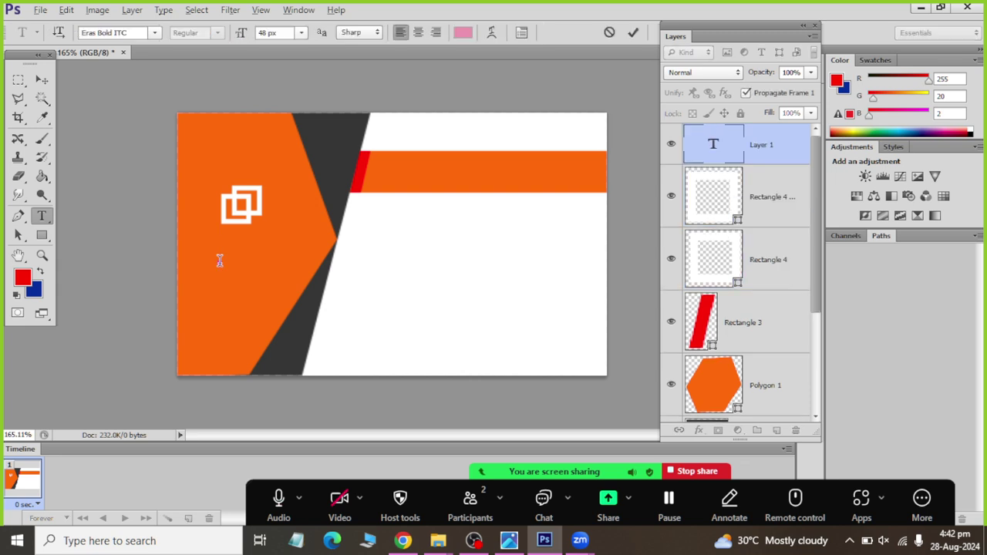
pyautogui.click(290, 32)
pyautogui.write('2')
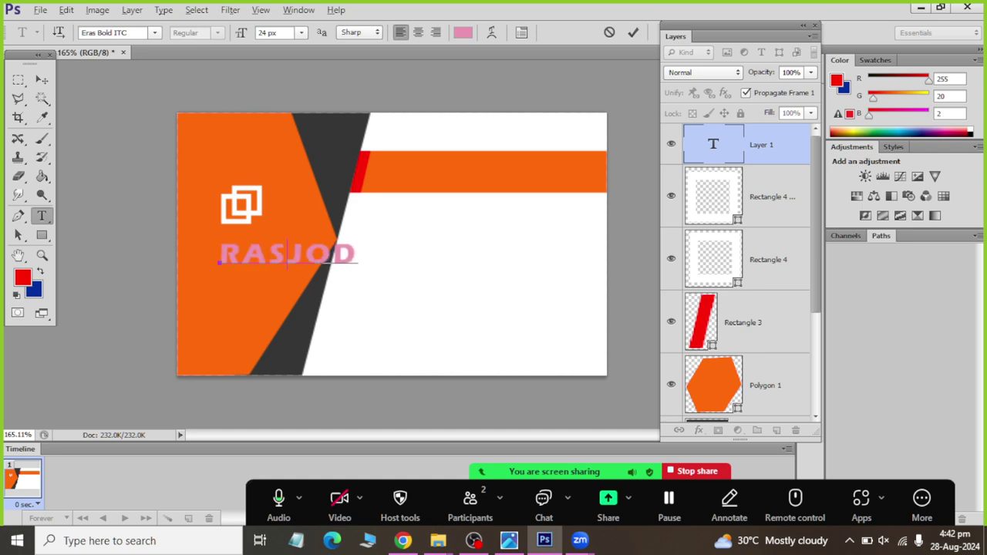
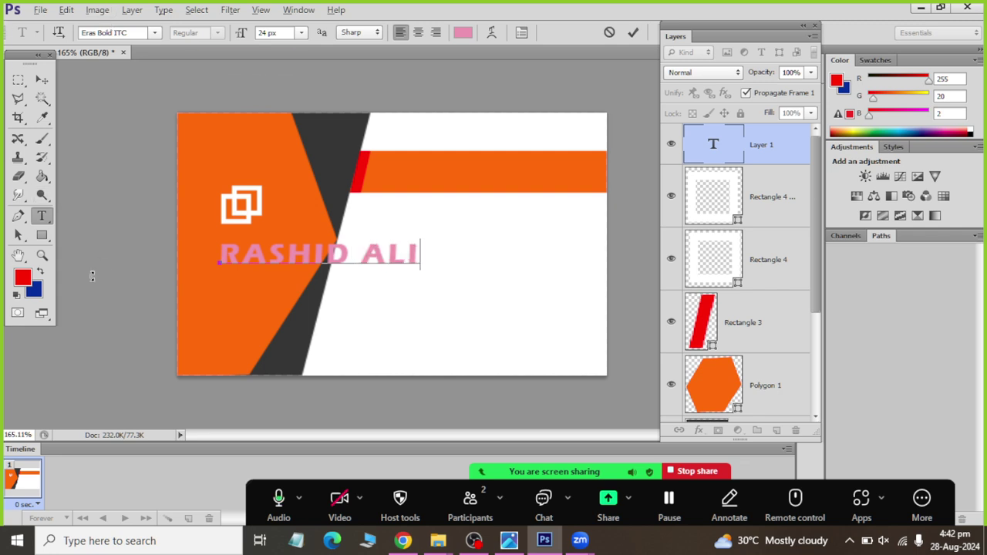
# - Correct the last word of the name, select all the text, and view the reference card
pyautogui.hotkey('ctrl', 'a')
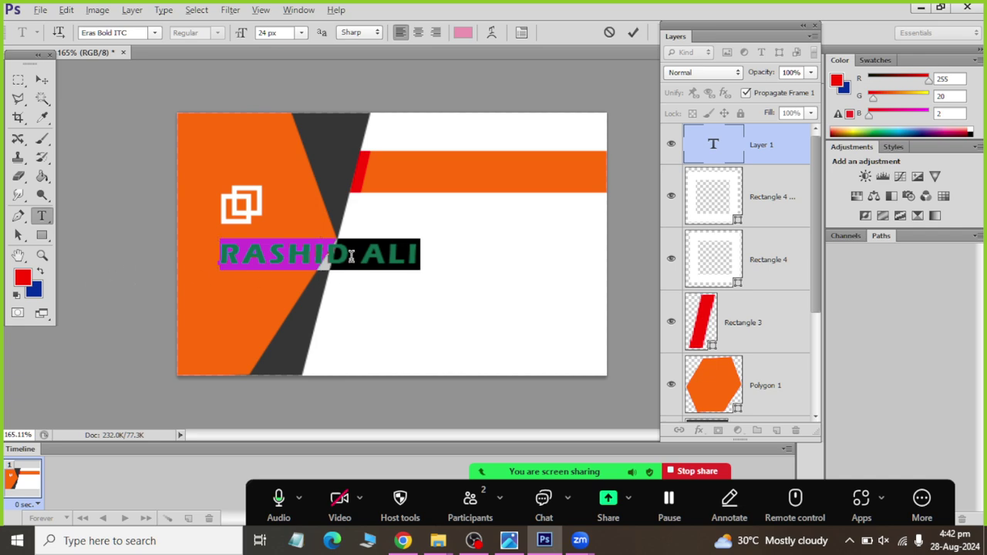
pyautogui.click(351, 256)
pyautogui.moveTo(367, 253); pyautogui.dragTo(478, 237)
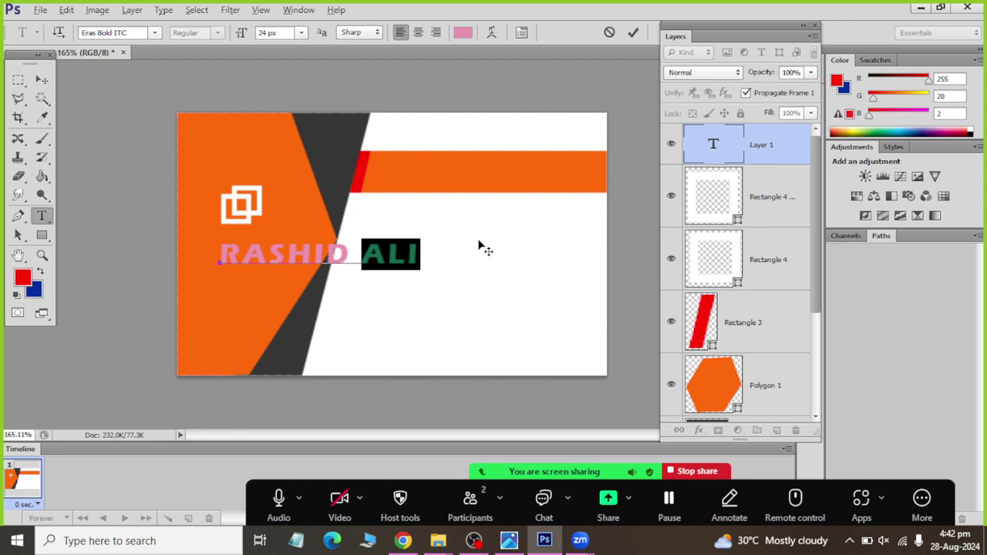
pyautogui.press('Right')
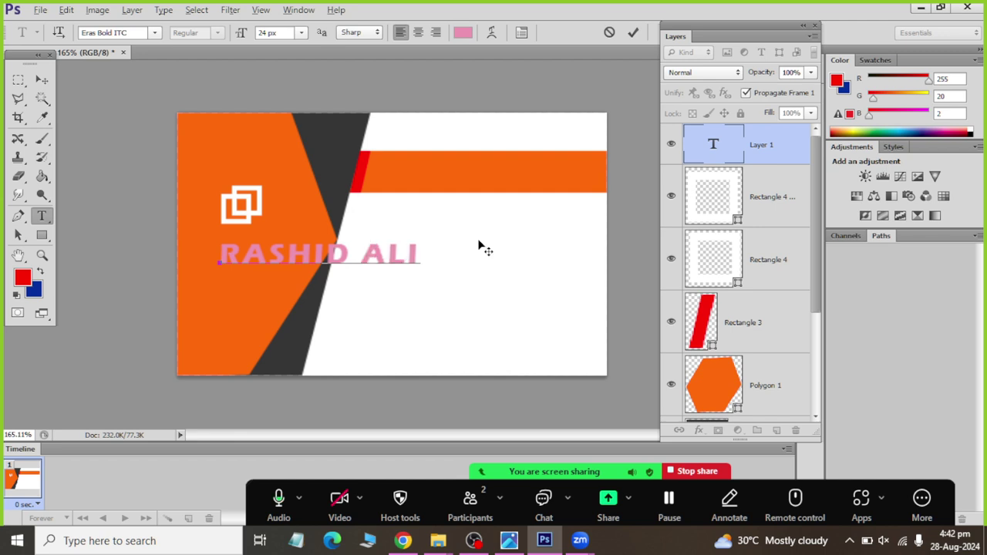
pyautogui.press('BackSpace')
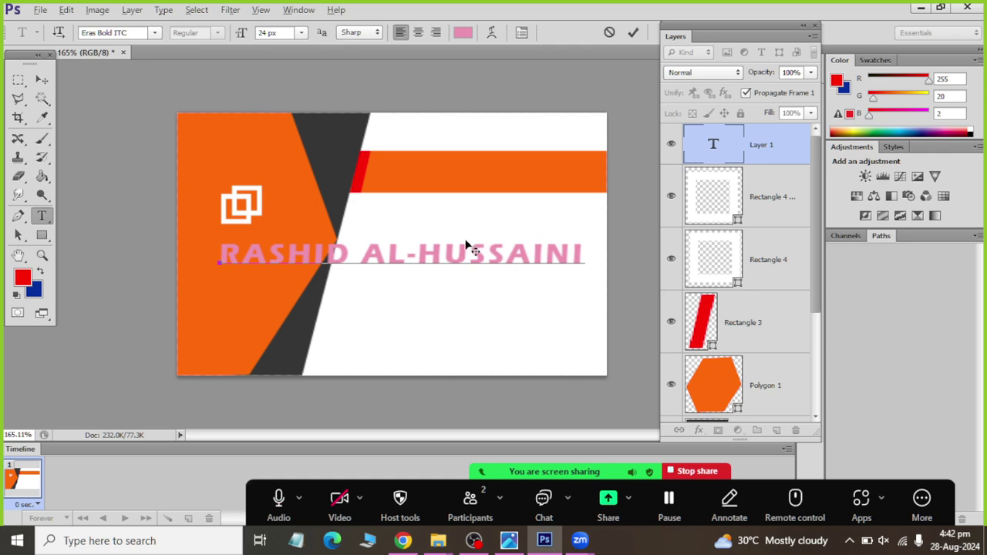
pyautogui.hotkey('ctrl', 'a')
pyautogui.hotkey('alt', 'Tab')
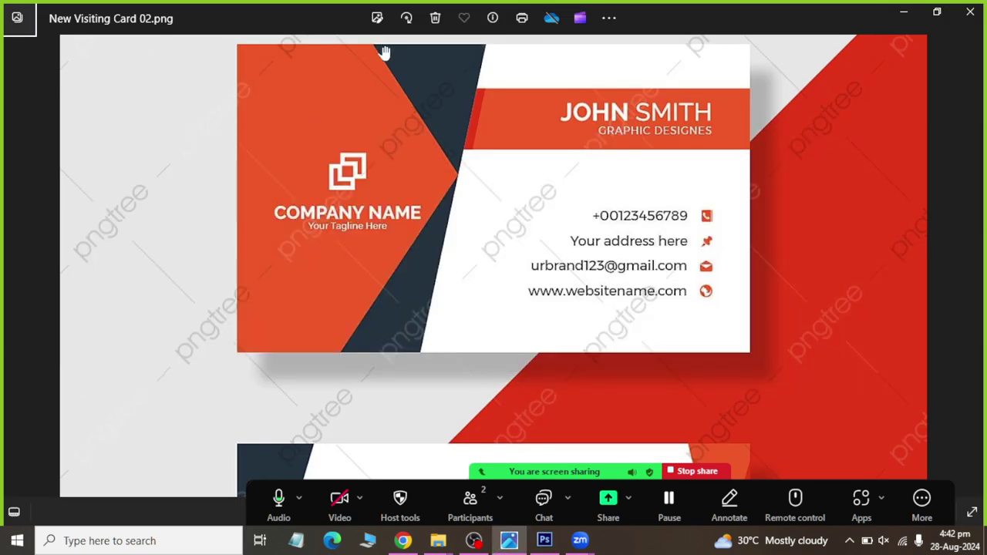
# - Recolour the name text to near-white grey ededed and commit it
pyautogui.hotkey('alt', 'Tab')
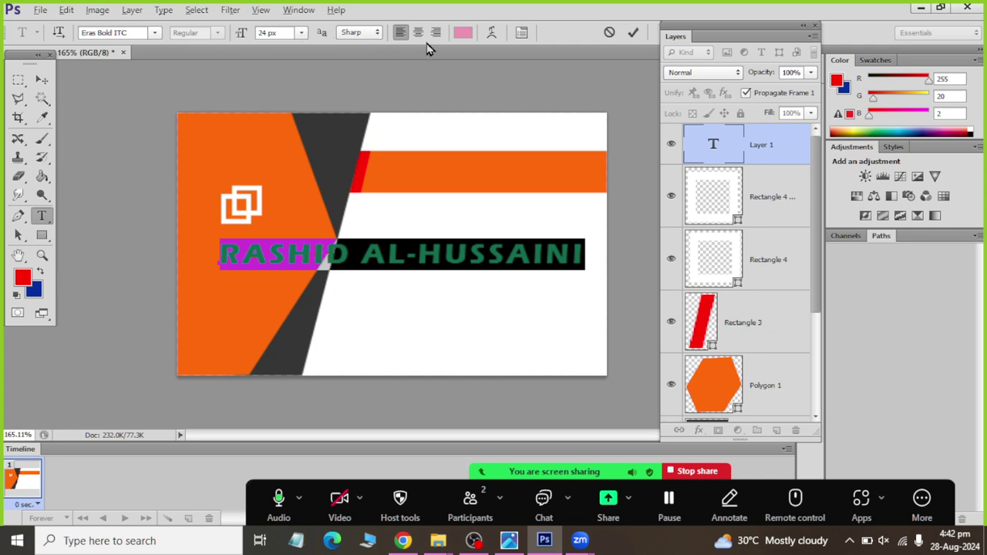
pyautogui.click(463, 32)
pyautogui.click(576, 220)
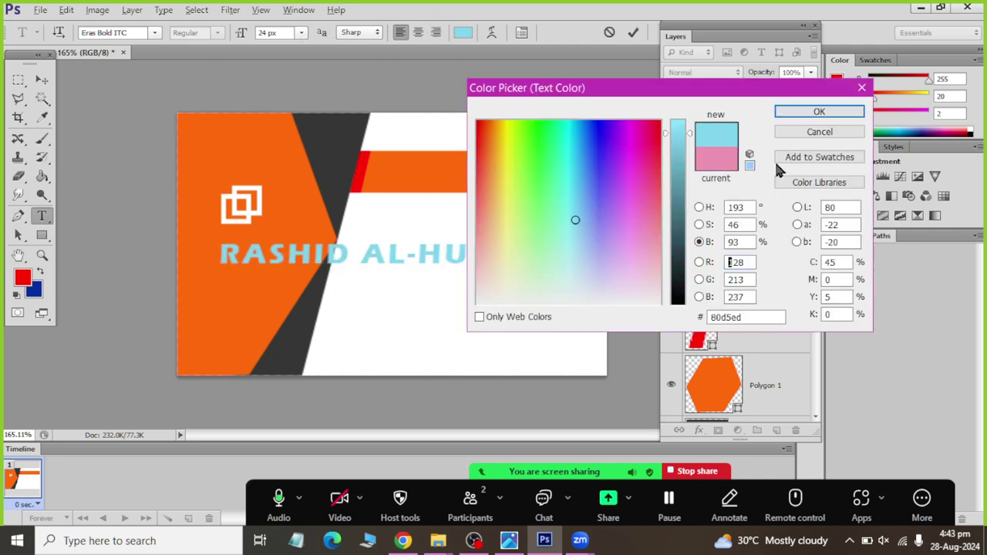
pyautogui.moveTo(540, 271); pyautogui.dragTo(489, 335)
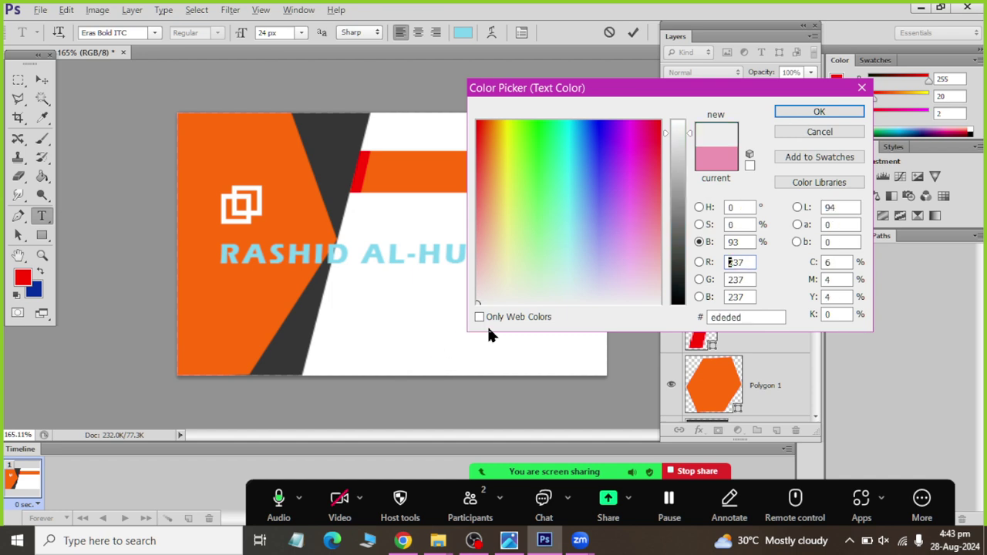
pyautogui.click(817, 112)
pyautogui.tripleClick(302, 257)
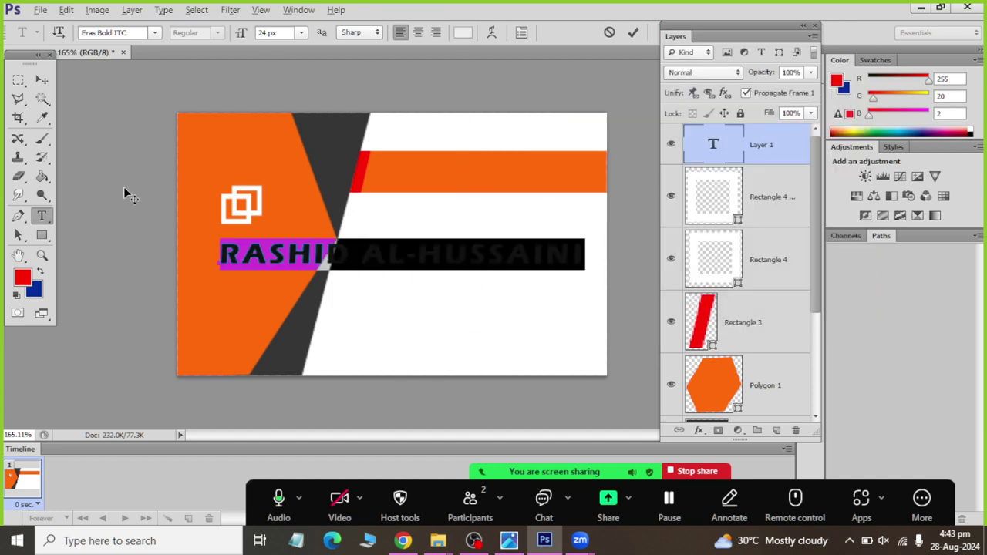
pyautogui.click(522, 33)
pyautogui.click(42, 80)
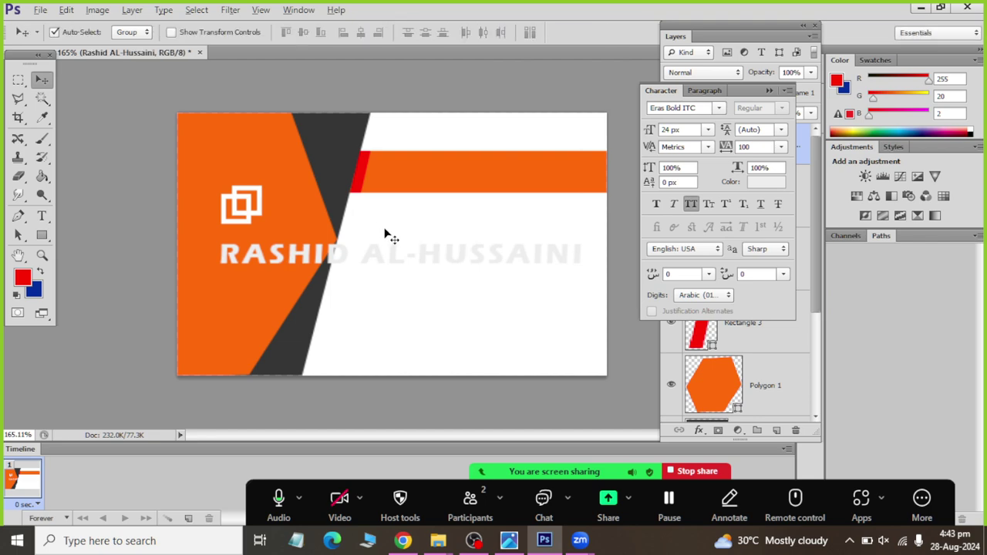
# - Scale the name text to 50%, about 12 px
pyautogui.hotkey('ctrl', 't')
pyautogui.moveTo(584, 270)
pyautogui.mouseDown()
pyautogui.moveTo(272, 249)
pyautogui.moveTo(283, 242)
pyautogui.mouseUp()
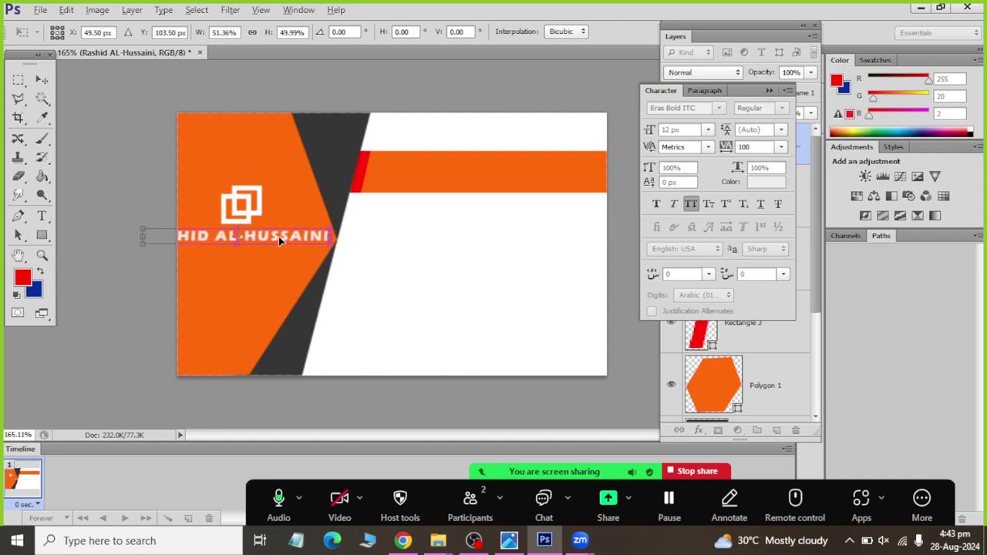
pyautogui.click(41, 216)
pyautogui.click(422, 214)
# - Break the name onto two centred lines and move it under the square icon
pyautogui.click(222, 235)
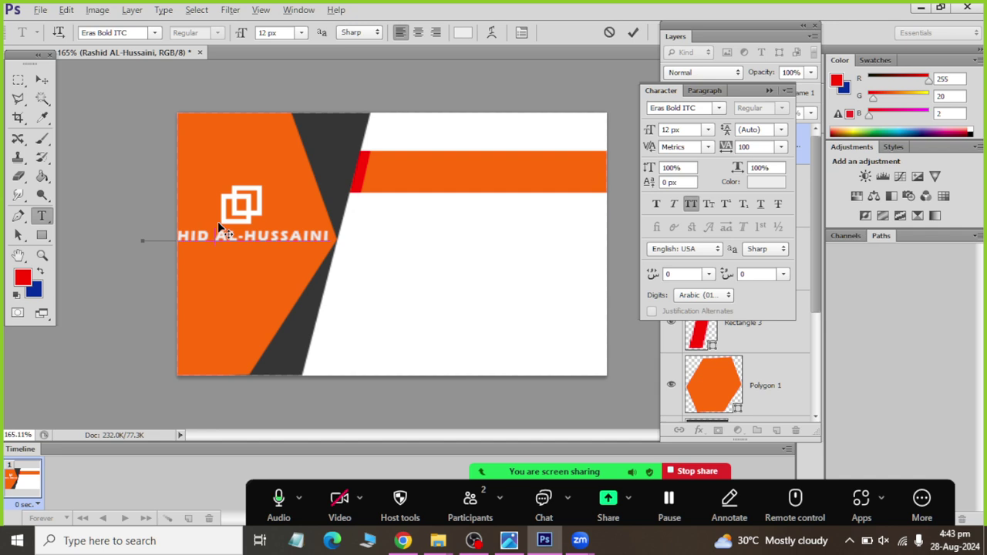
pyautogui.press('Return')
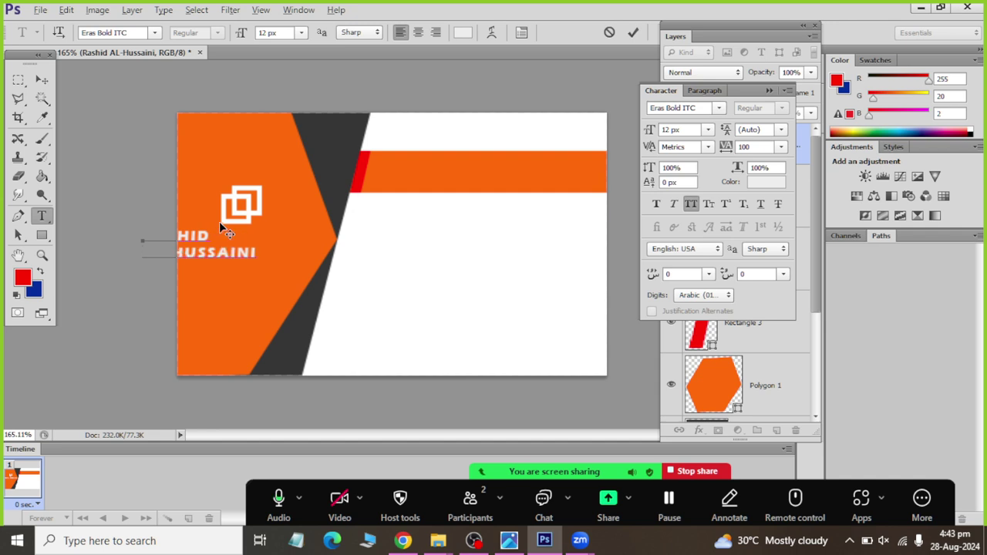
pyautogui.hotkey('ctrl', 'a')
pyautogui.click(418, 31)
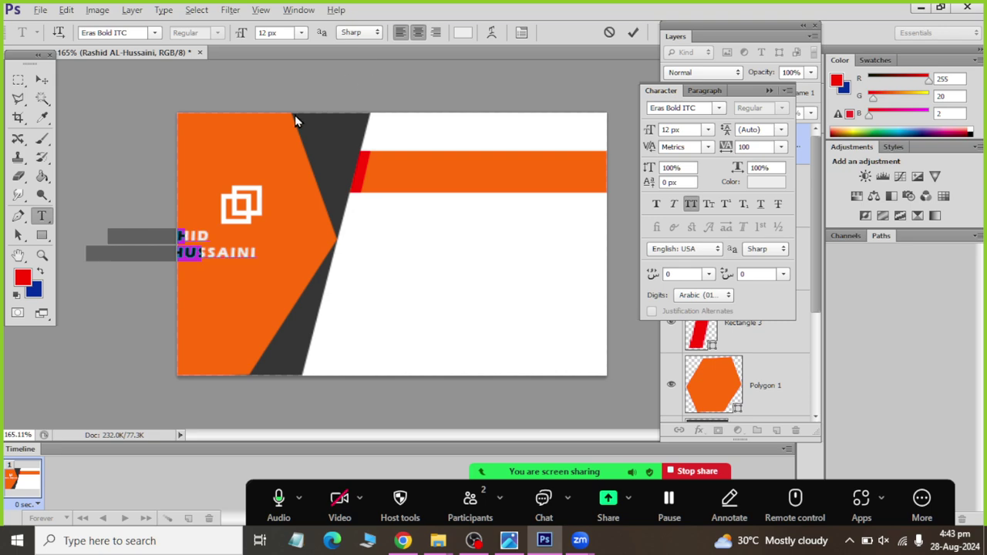
pyautogui.click(42, 79)
pyautogui.moveTo(190, 253); pyautogui.dragTo(286, 256)
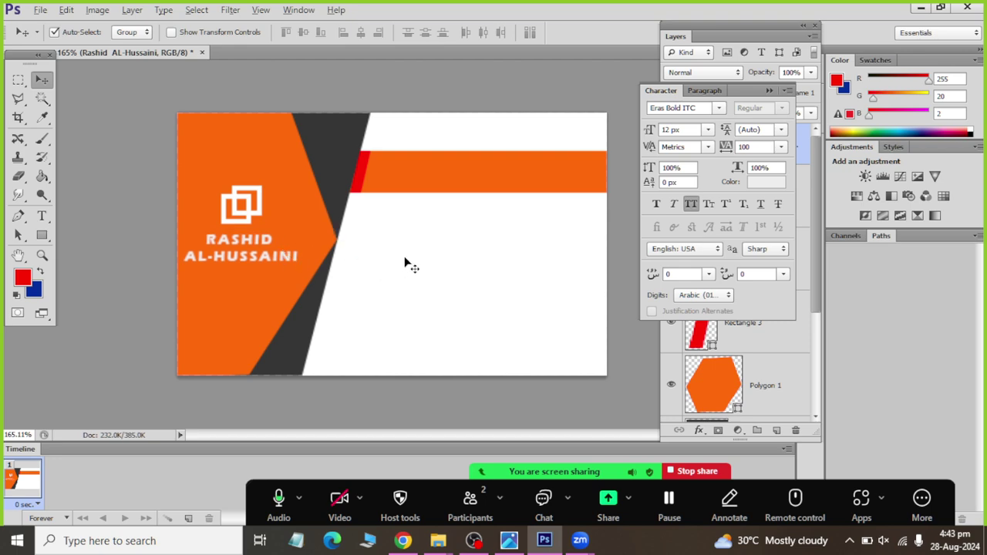
pyautogui.hotkey('alt', 'Tab')
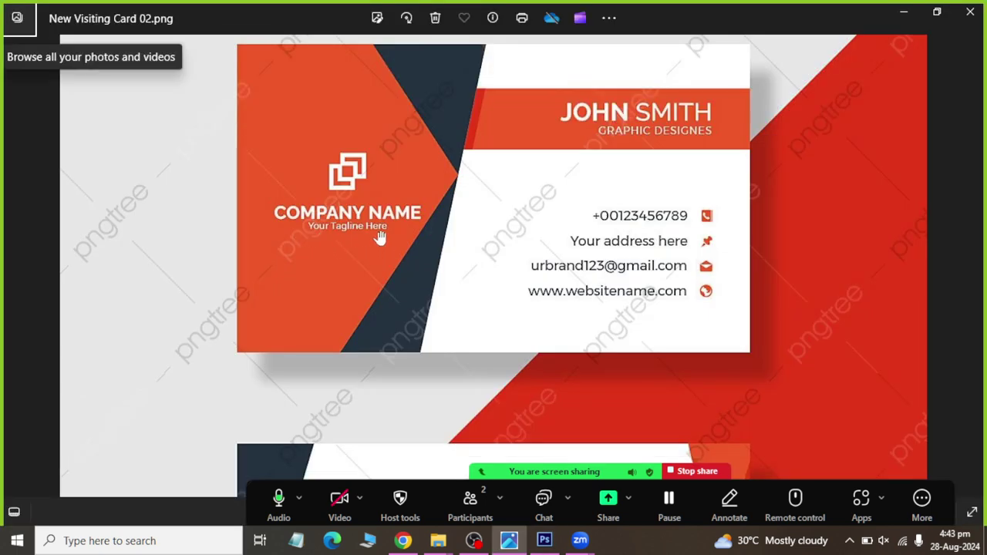
# - Zoom in on the contact lines and icons of the New Visiting Card 02.png reference in Photos
pyautogui.hotkey('alt', 'Tab')
pyautogui.click(383, 245)
pyautogui.hotkey('alt', 'Tab')
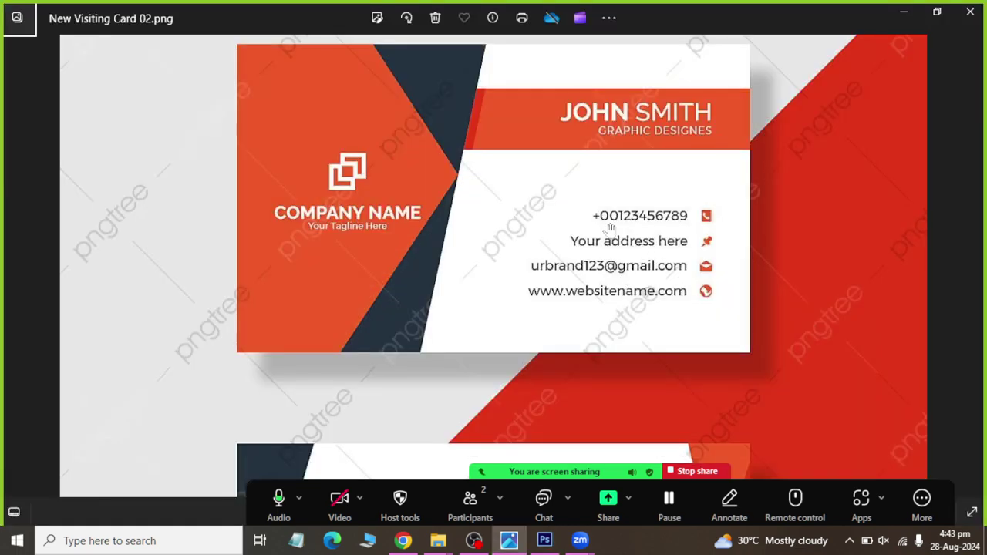
pyautogui.scroll(1, 729, 220)
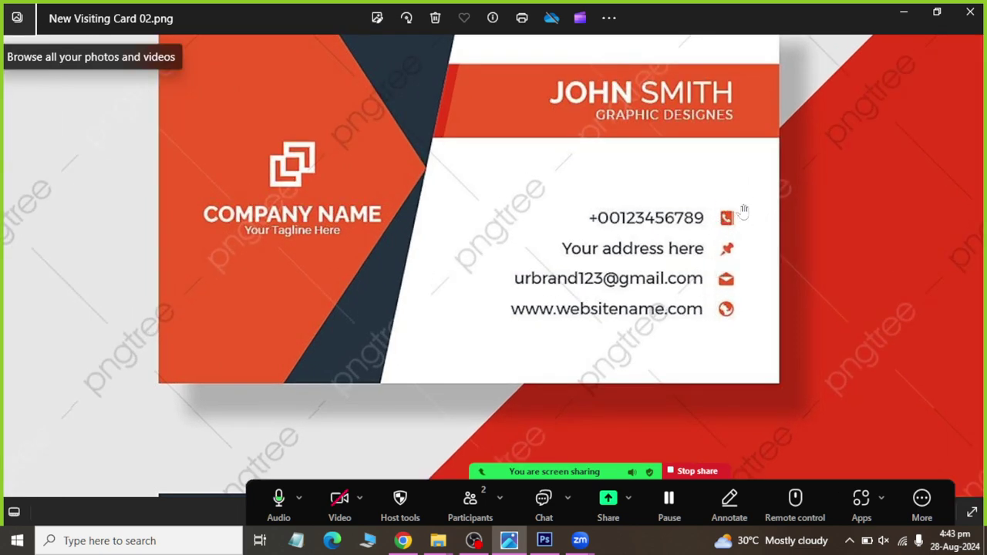
# - Type the card holder's name with courtesy title as a new text line on the card
pyautogui.hotkey('alt', 'Tab')
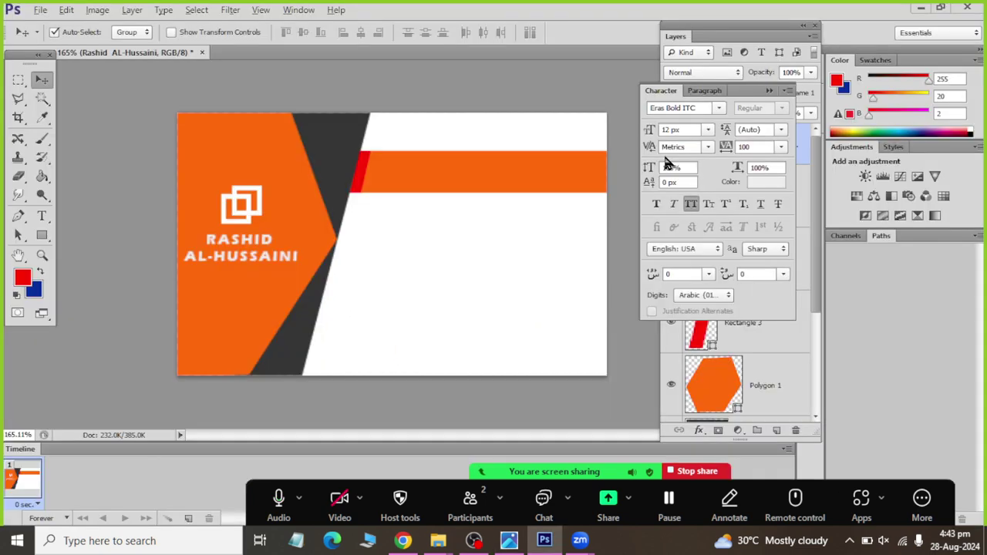
pyautogui.click(42, 216)
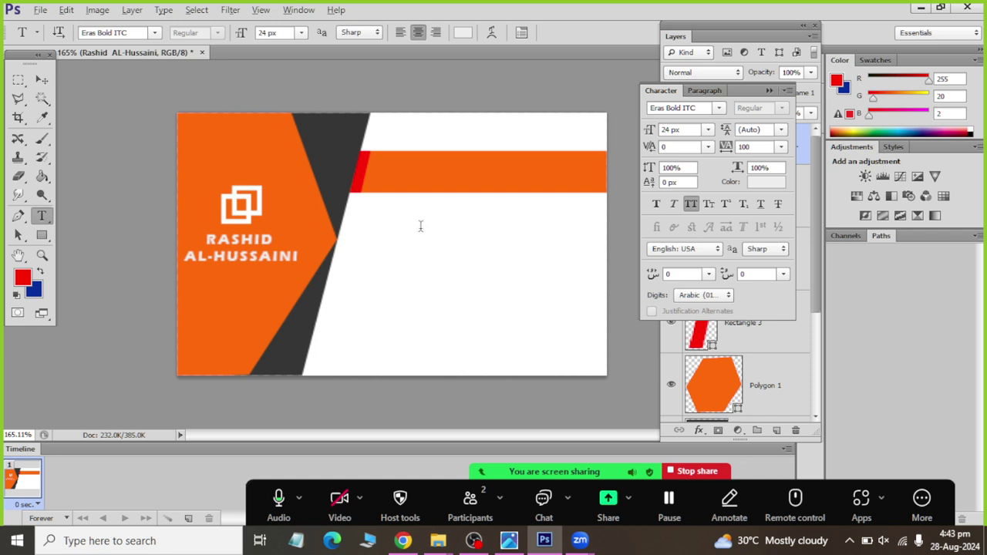
pyautogui.click(415, 227)
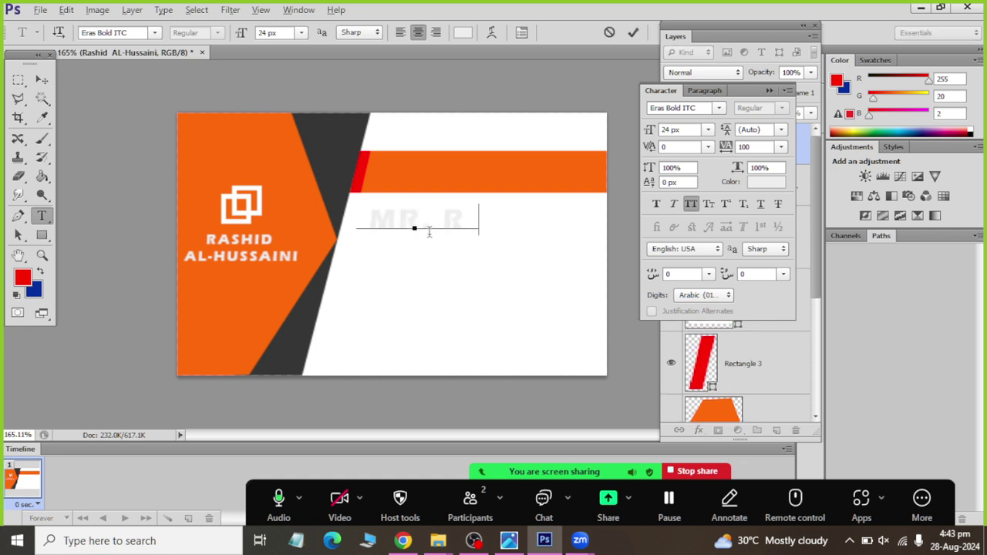
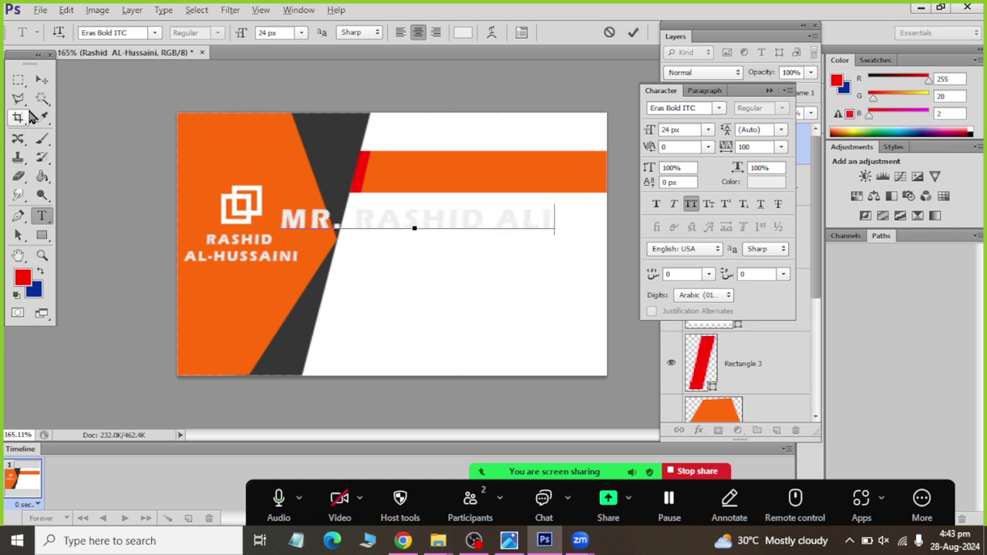
# - Move the name onto the orange bar and scale it to about two-thirds (16.61 px)
pyautogui.click(42, 80)
pyautogui.moveTo(436, 223); pyautogui.dragTo(503, 176)
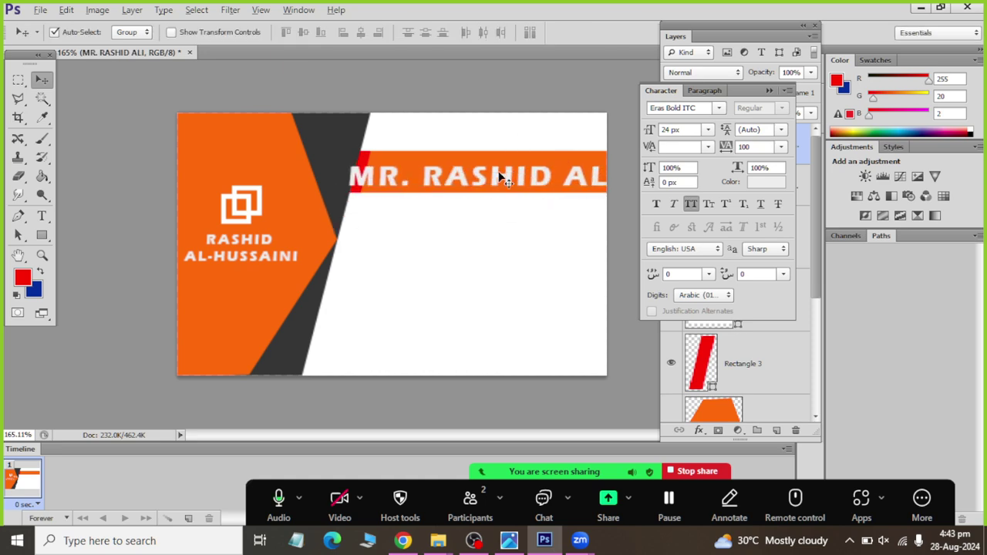
pyautogui.hotkey('ctrl', 't')
pyautogui.moveTo(621, 185)
pyautogui.mouseDown()
pyautogui.moveTo(590, 171)
pyautogui.moveTo(559, 176)
pyautogui.mouseUp()
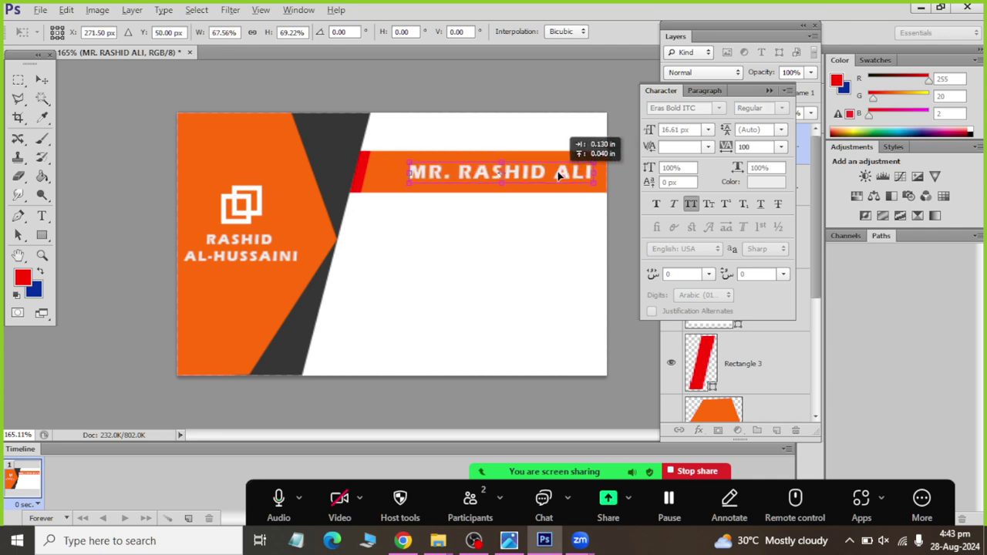
pyautogui.hotkey('alt', 'Tab')
pyautogui.hotkey('alt', 'Tab')
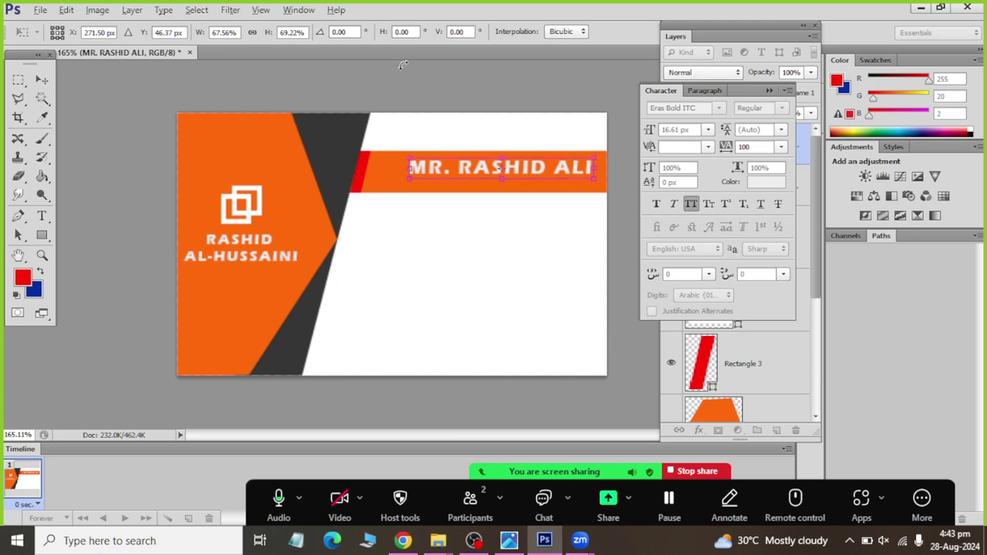
pyautogui.click(43, 82)
pyautogui.click(442, 221)
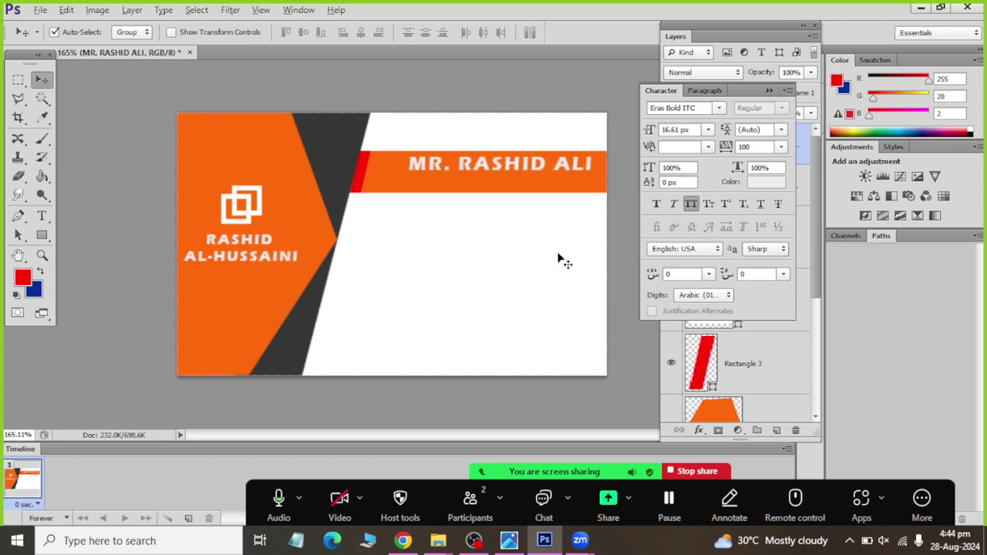
# - Add an IT TRAINER text line and move it under the name on the bar
pyautogui.click(41, 216)
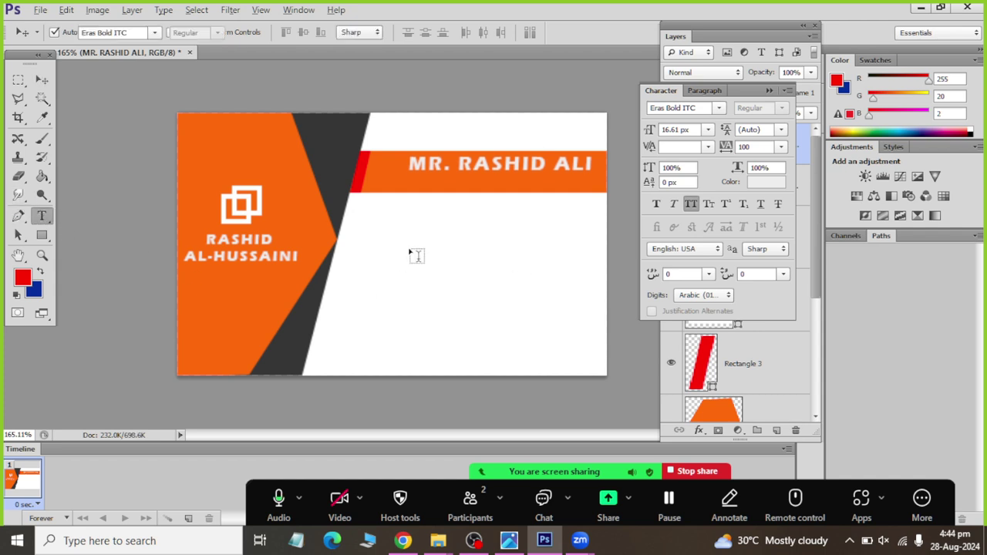
pyautogui.click(427, 210)
pyautogui.write('IT')
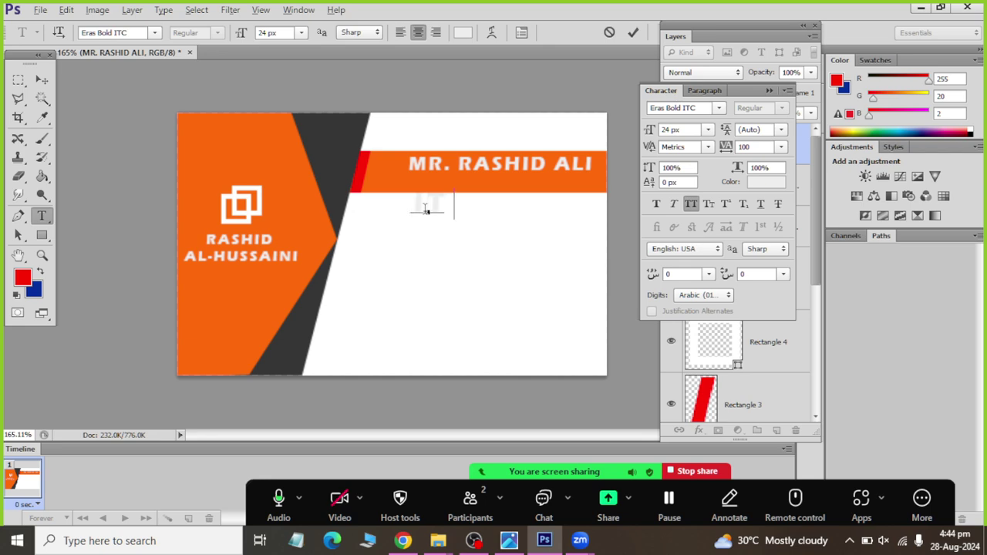
pyautogui.write(' TR')
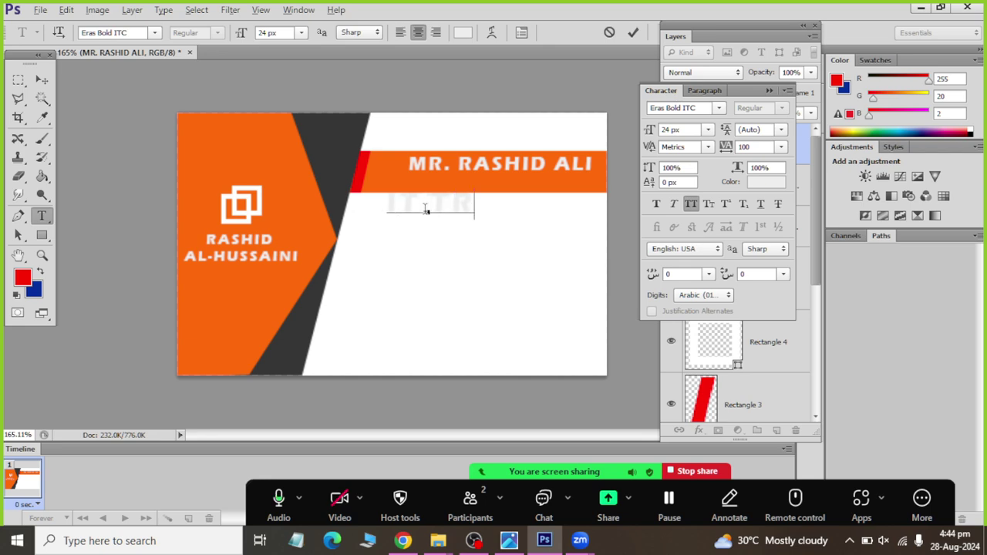
pyautogui.write('AINER')
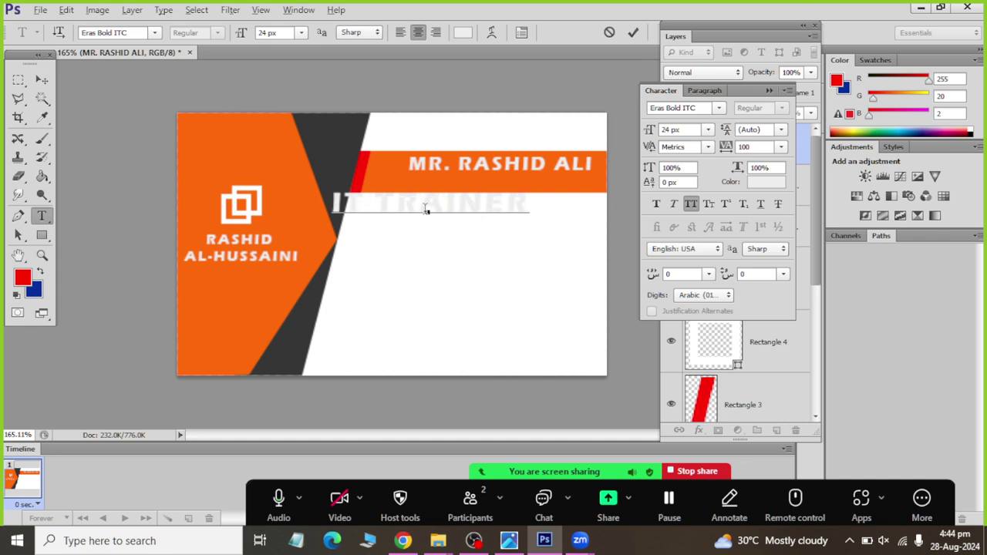
pyautogui.hotkey('ctrl', 'Return')
pyautogui.moveTo(459, 214); pyautogui.dragTo(509, 194)
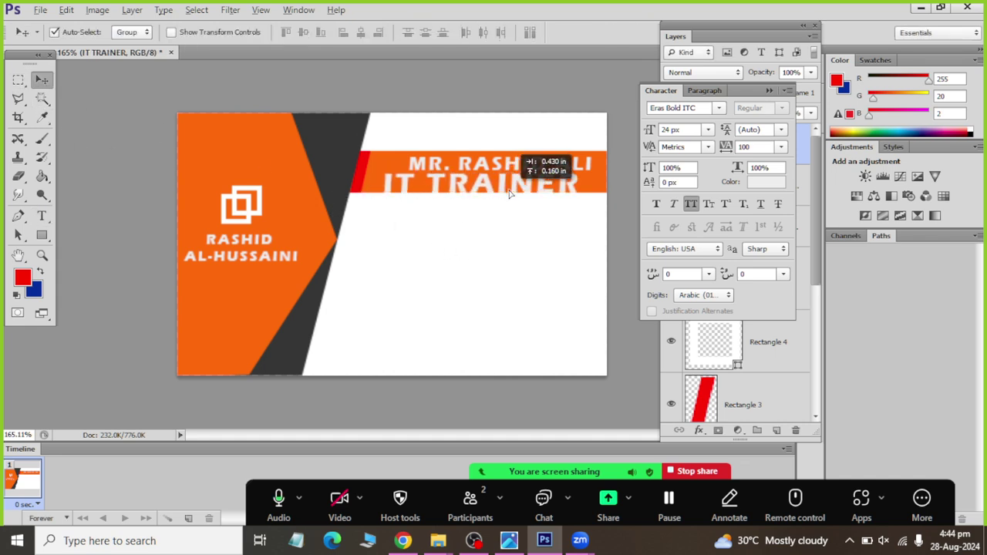
# - Replace the IT TRAINER text with the GRAPHICS DESIGNER title
pyautogui.click(41, 216)
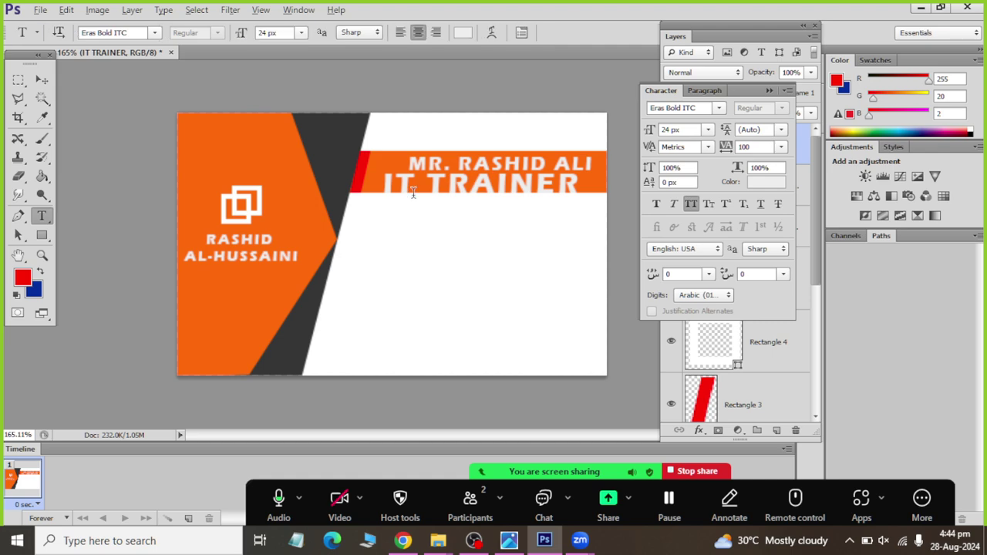
pyautogui.click(413, 193)
pyautogui.hotkey('ctrl', 'a')
pyautogui.click(425, 187)
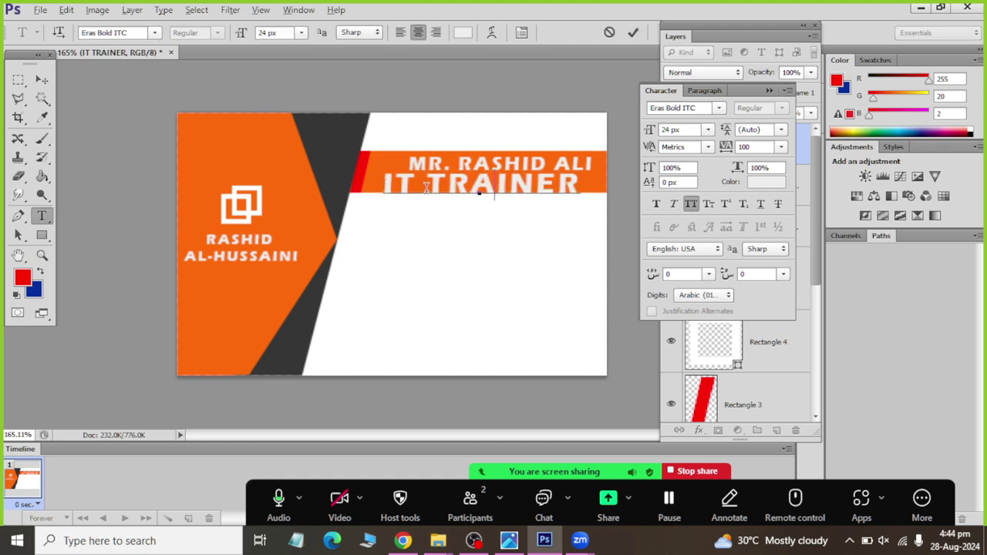
pyautogui.hotkey('ctrl', 'a')
pyautogui.write('GRAP')
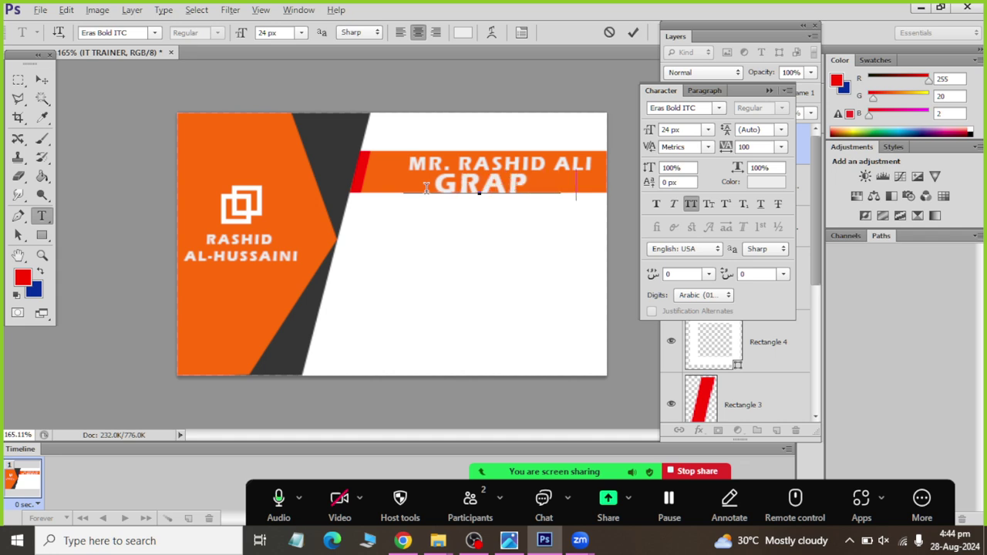
pyautogui.write('HICS DESIG')
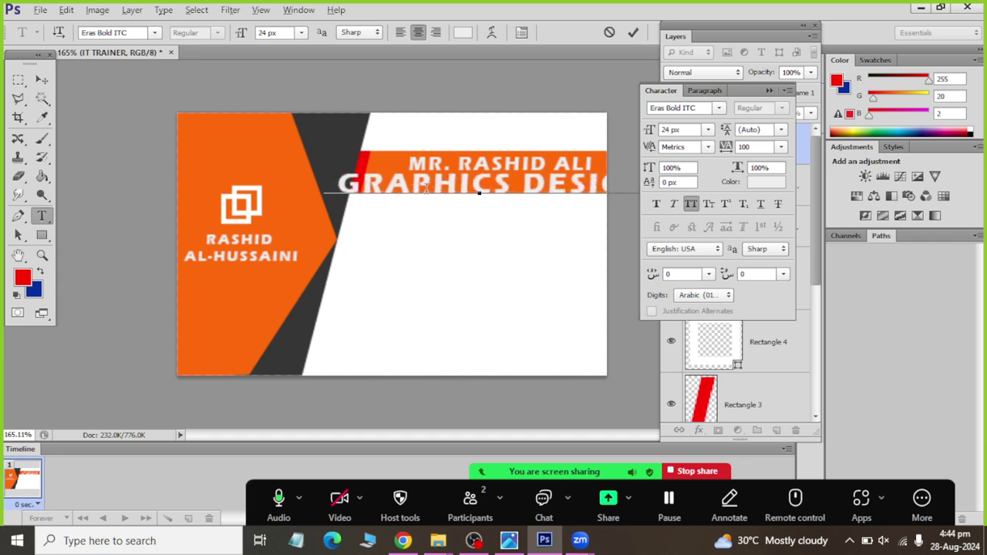
pyautogui.write('N')
pyautogui.hotkey('ctrl', 'a')
pyautogui.click(41, 80)
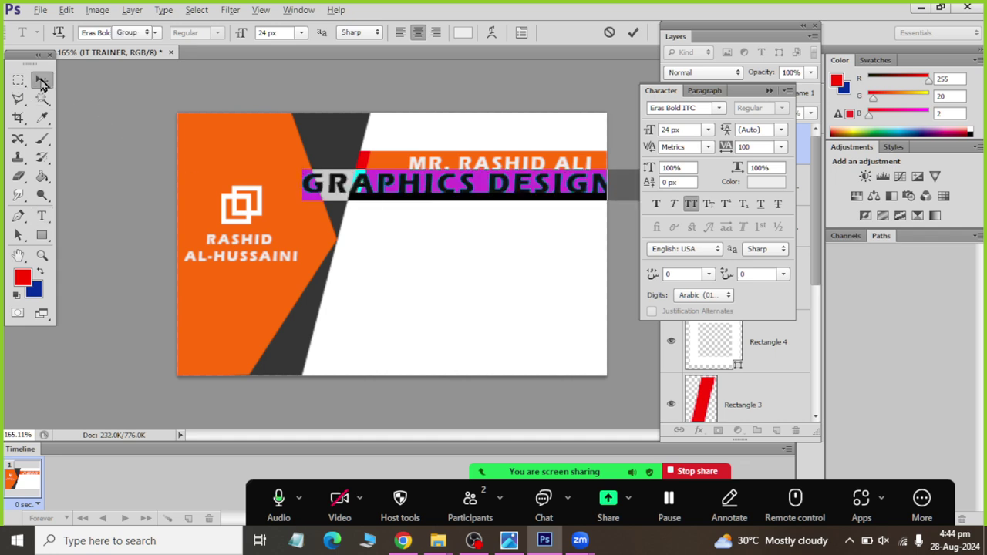
# - Shrink the title to about 9.23 px and right-align it beneath the name
pyautogui.hotkey('ctrl', 't')
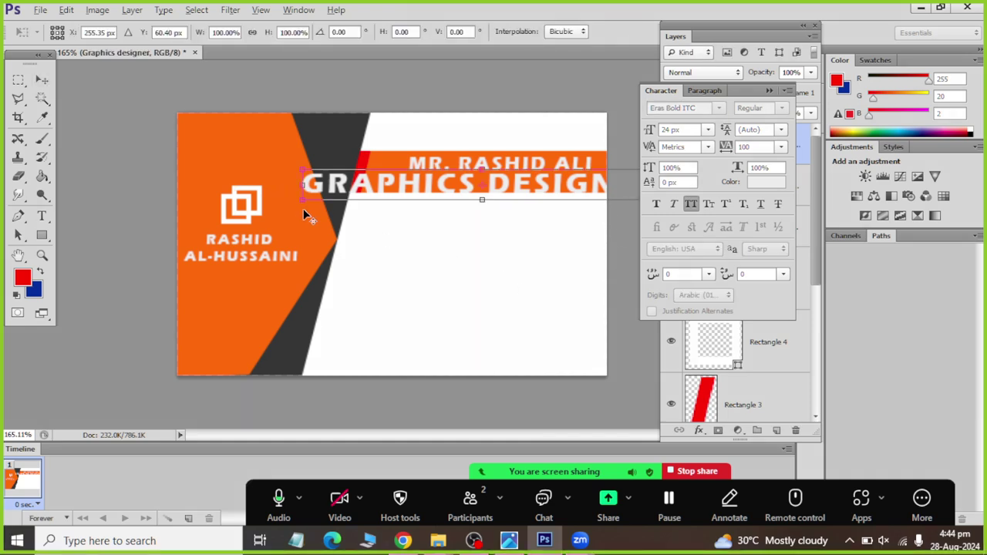
pyautogui.moveTo(302, 199); pyautogui.dragTo(421, 185)
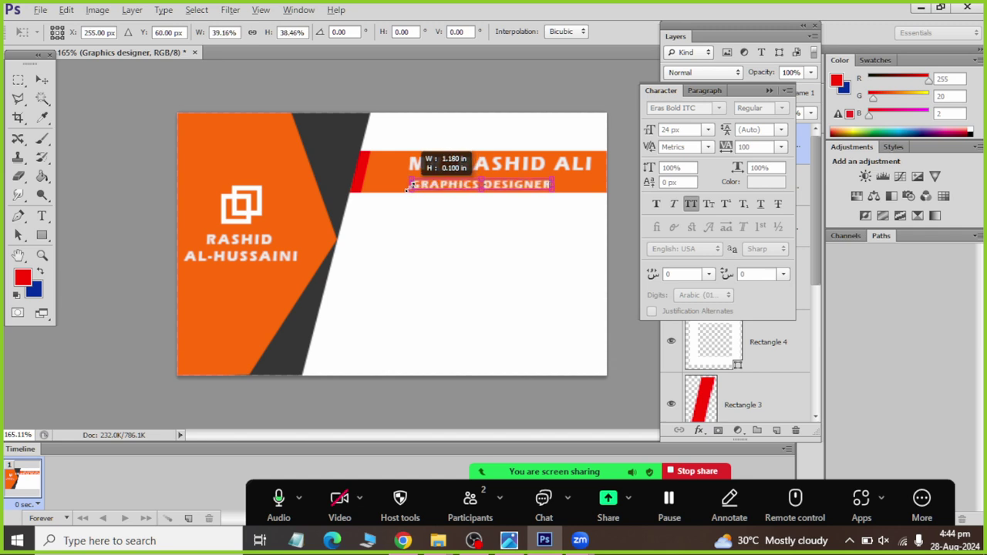
pyautogui.moveTo(419, 185); pyautogui.dragTo(407, 190)
pyautogui.moveTo(519, 191)
pyautogui.mouseDown()
pyautogui.moveTo(562, 182)
pyautogui.moveTo(558, 192)
pyautogui.mouseUp()
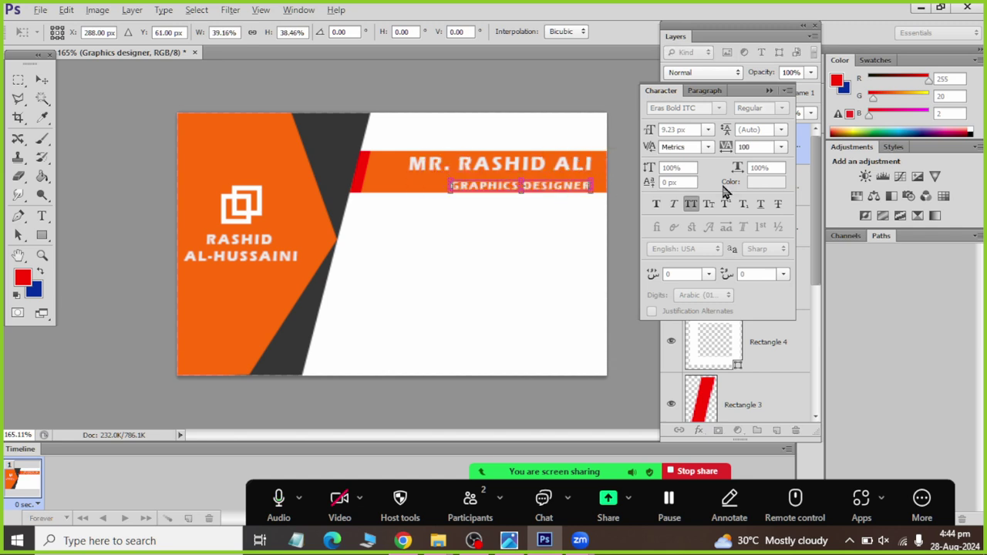
pyautogui.press('Up')
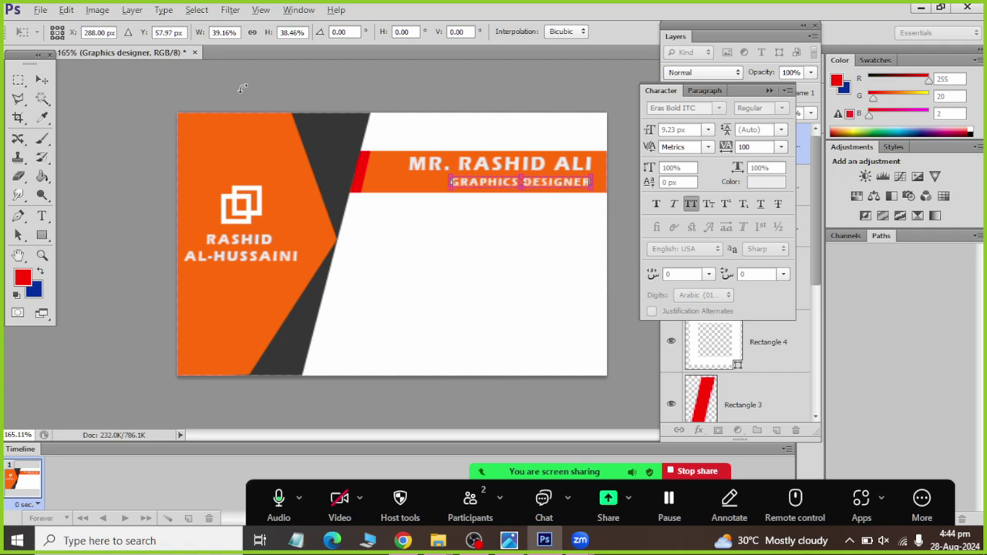
# - Apply the title transform and browse Save As to Documents > Ps Files > visiting Card
pyautogui.click(44, 74)
pyautogui.click(414, 213)
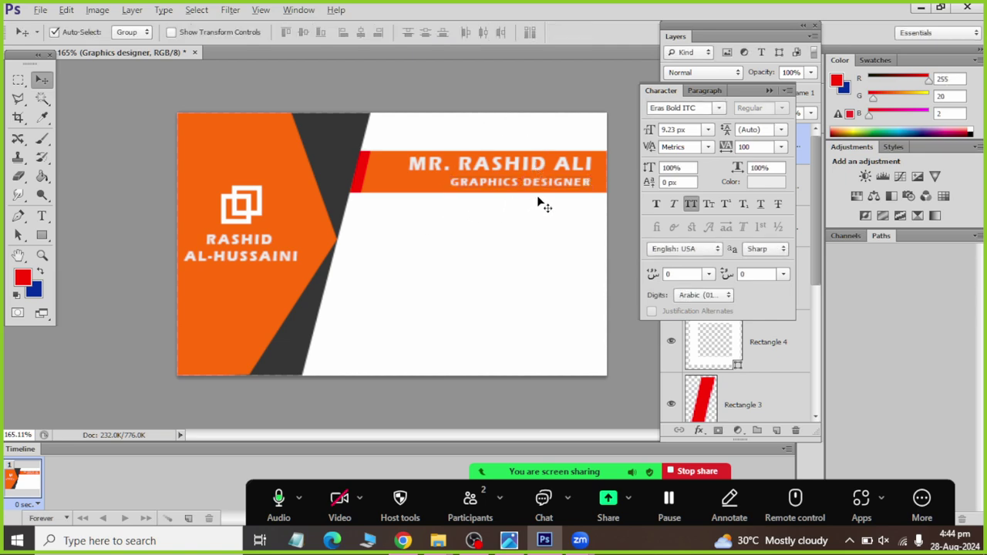
pyautogui.hotkey('ctrl', 'shift', 's')
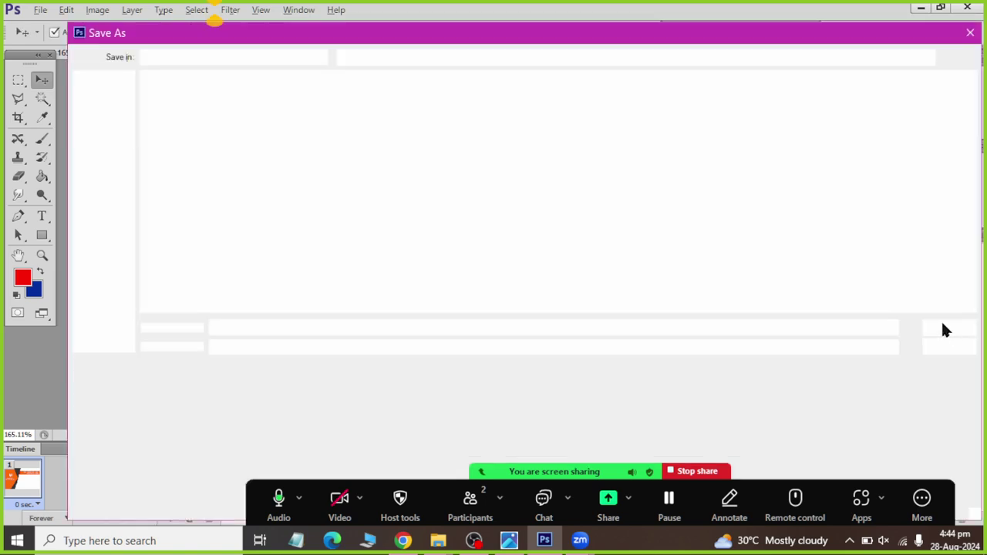
pyautogui.click(118, 181)
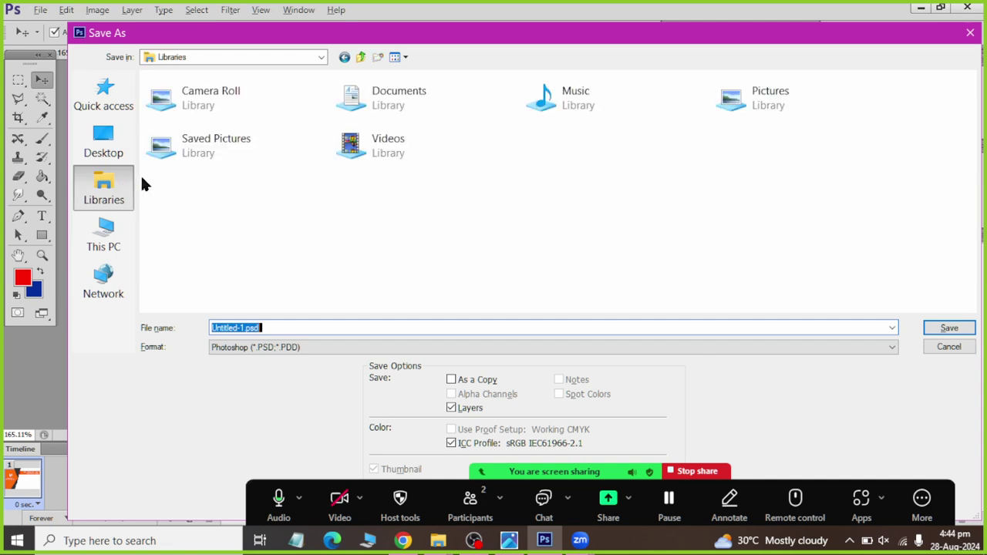
pyautogui.doubleClick(418, 116)
pyautogui.press('p')
pyautogui.press('s')
pyautogui.press('Return')
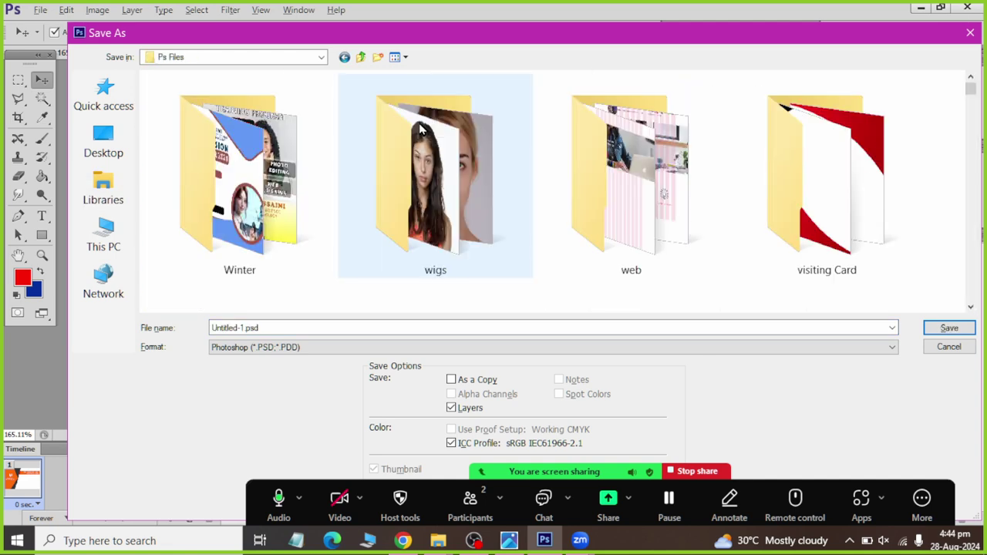
pyautogui.press('v')
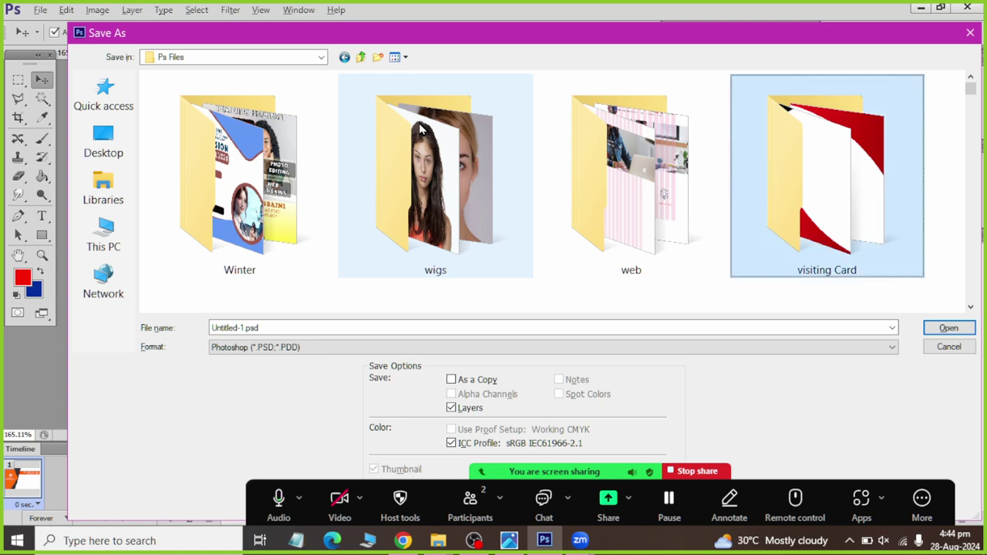
pyautogui.press('Return')
# - Save the card as Orange Visiting Card Front.psd, accepting the format options
pyautogui.scroll(-2, 606, 249)
pyautogui.scroll(1, 606, 248)
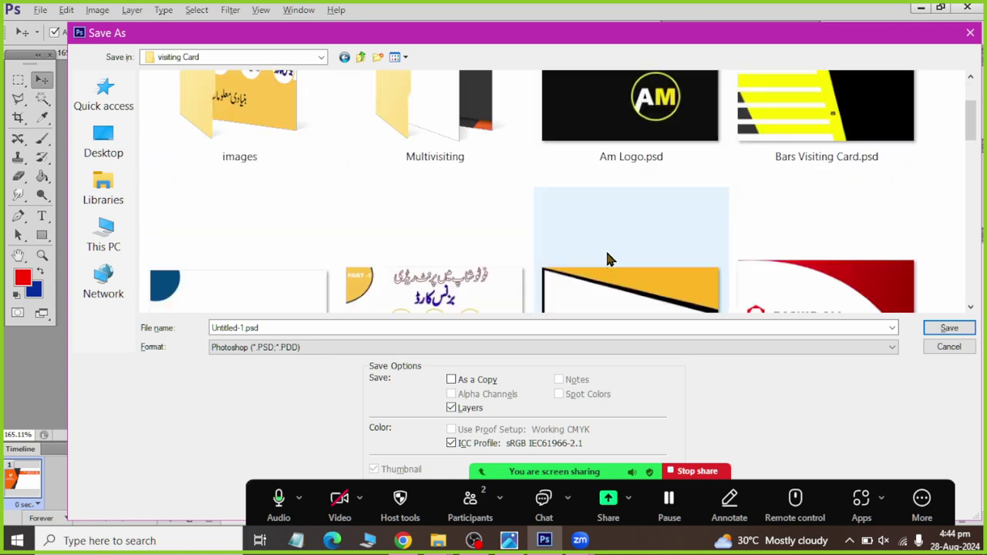
pyautogui.click(287, 327)
pyautogui.write('Oran')
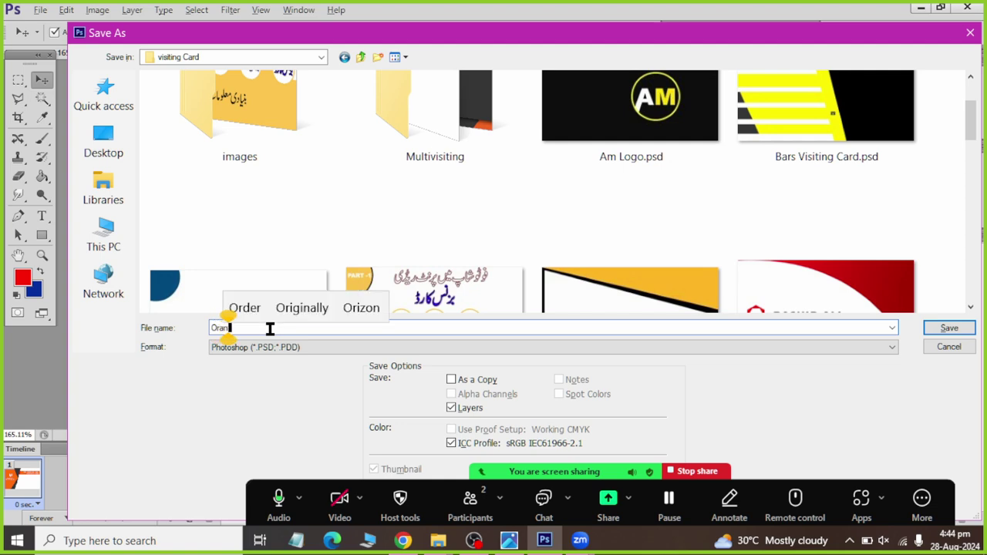
pyautogui.write('ge Visiti')
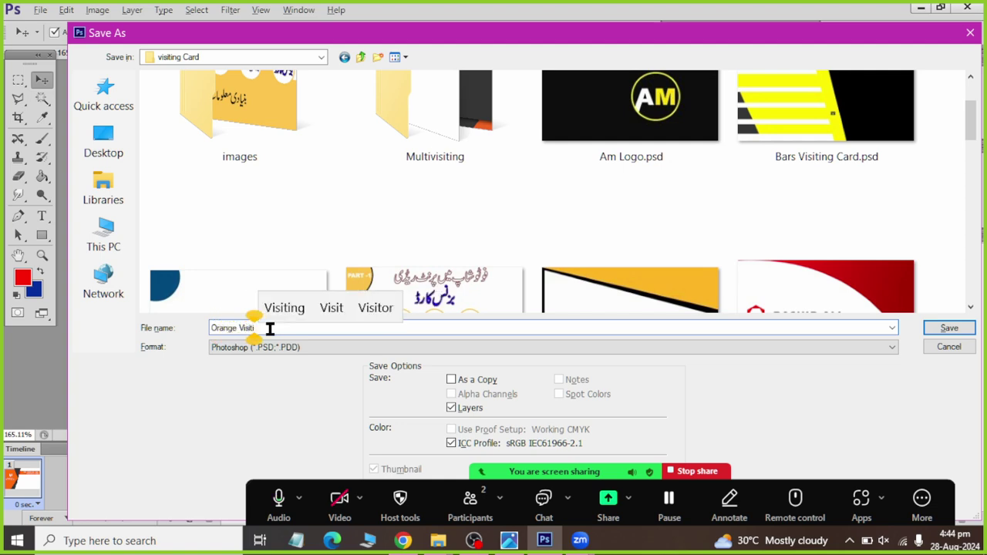
pyautogui.write('ng Card Front')
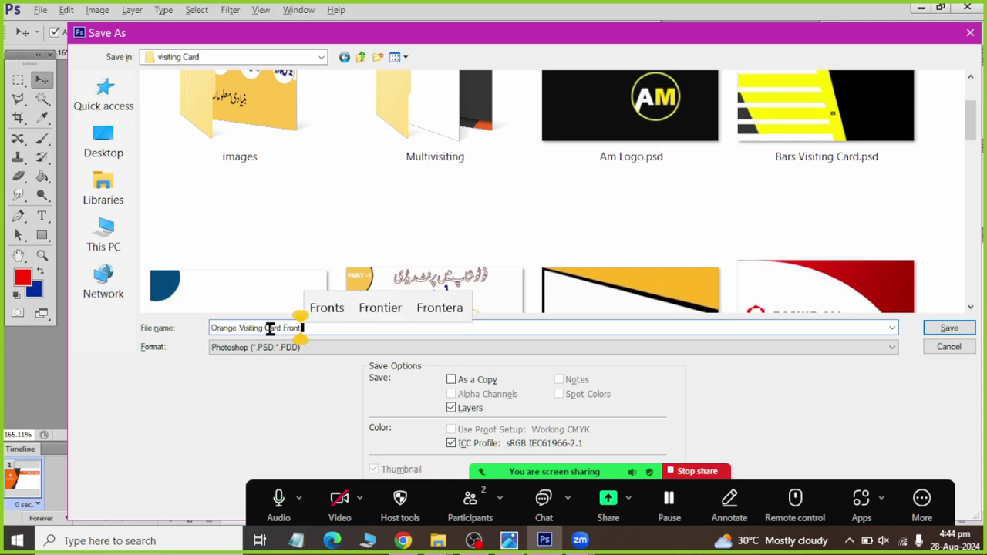
pyautogui.press('Return')
pyautogui.click(760, 199)
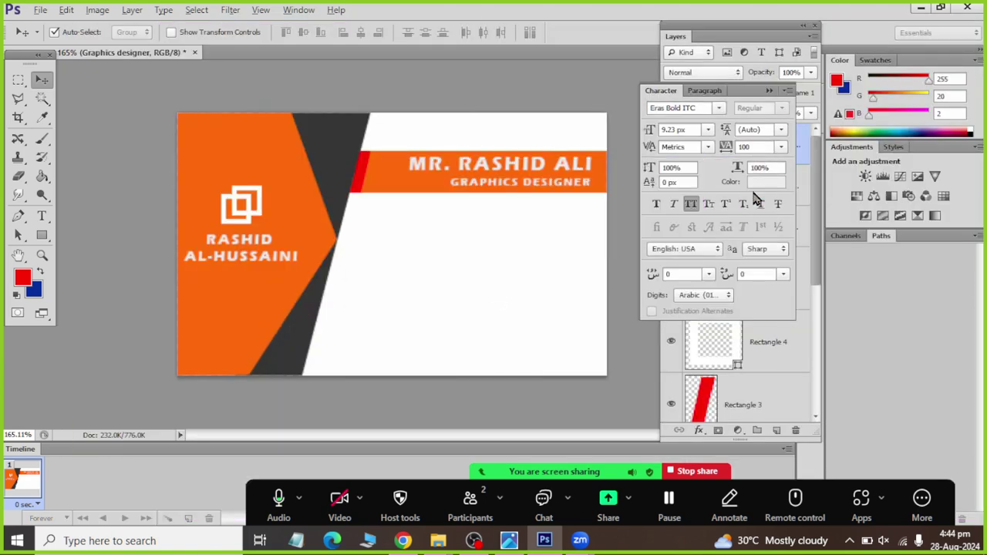
pyautogui.hotkey('alt', 'Tab')
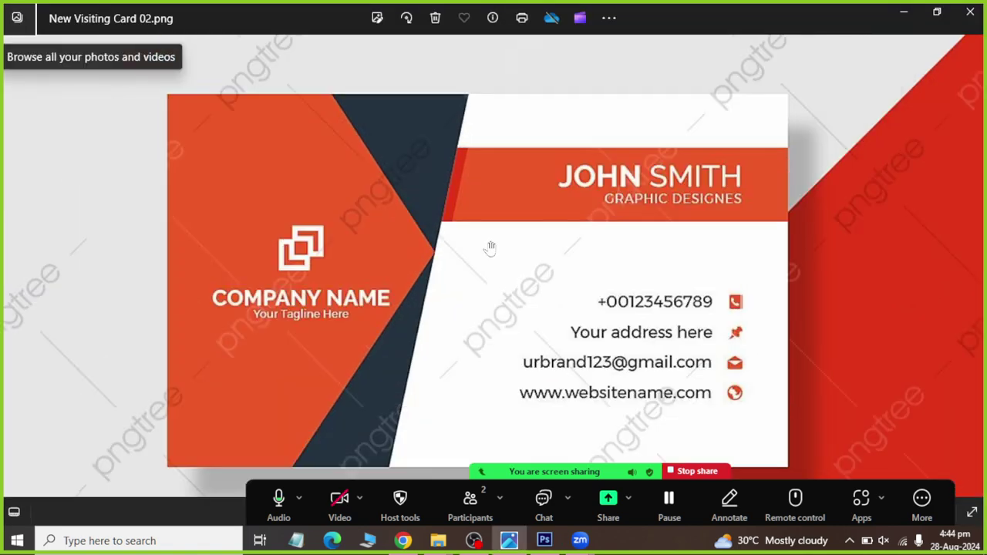
pyautogui.hotkey('alt', 'Tab')
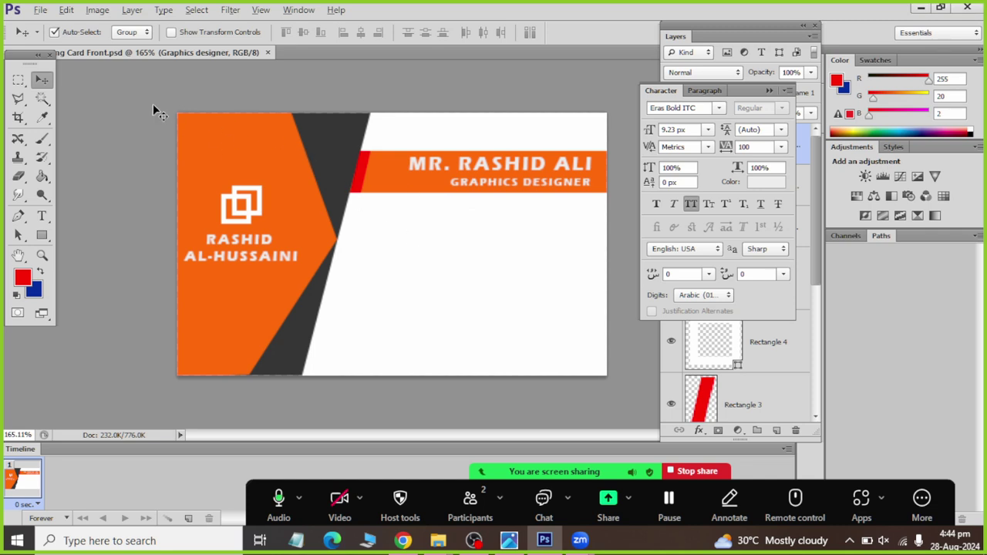
# - Resample the card to 300 pixels/inch (1080 × 660 px) and fit it on screen
pyautogui.click(98, 10)
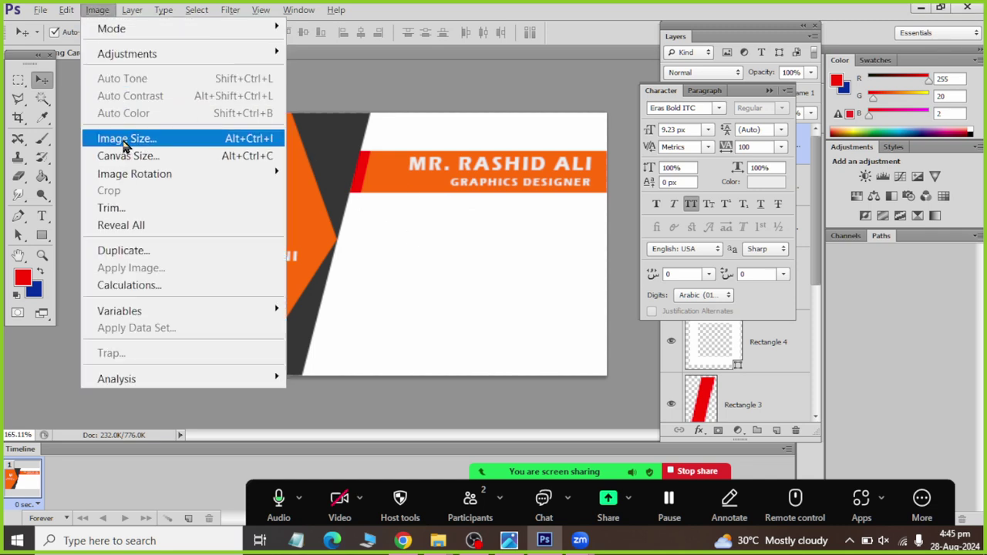
pyautogui.click(126, 139)
pyautogui.doubleClick(183, 305)
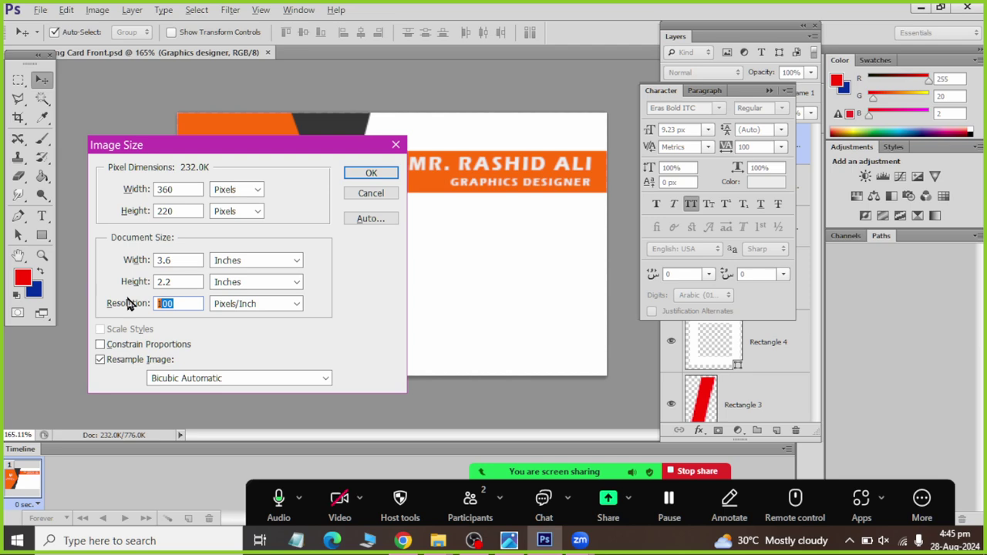
pyautogui.write('300')
pyautogui.press('Return')
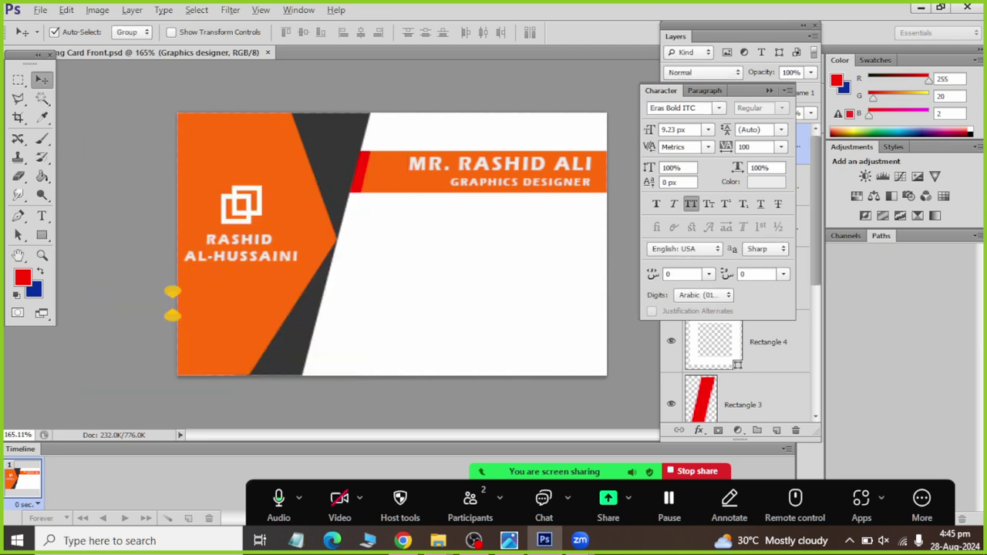
pyautogui.click(42, 255)
pyautogui.click(426, 32)
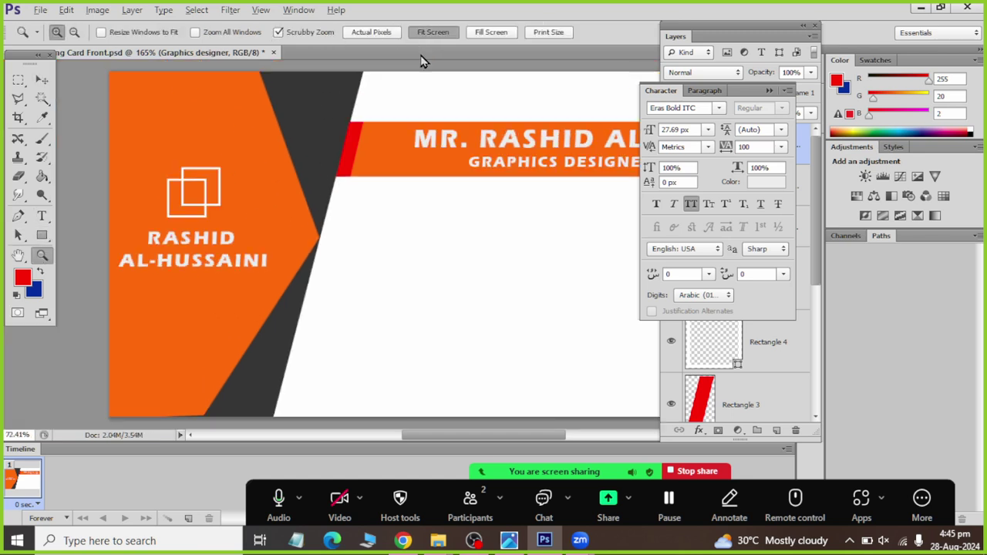
pyautogui.keyDown('alt'); pyautogui.click(398, 125); pyautogui.keyUp('alt')
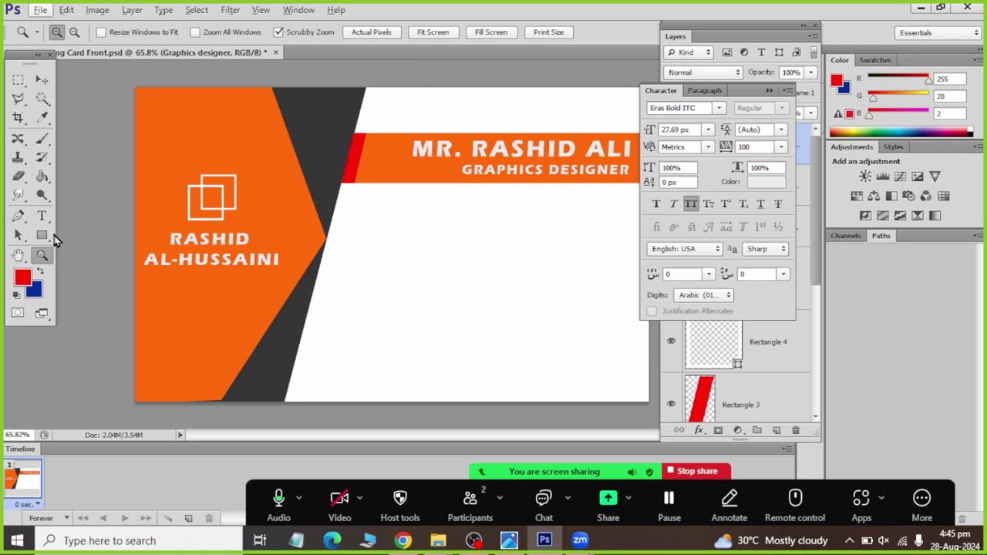
# - Change the orange band's name heading from Eras Bold ITC to the Masque font
pyautogui.click(42, 216)
pyautogui.click(473, 148)
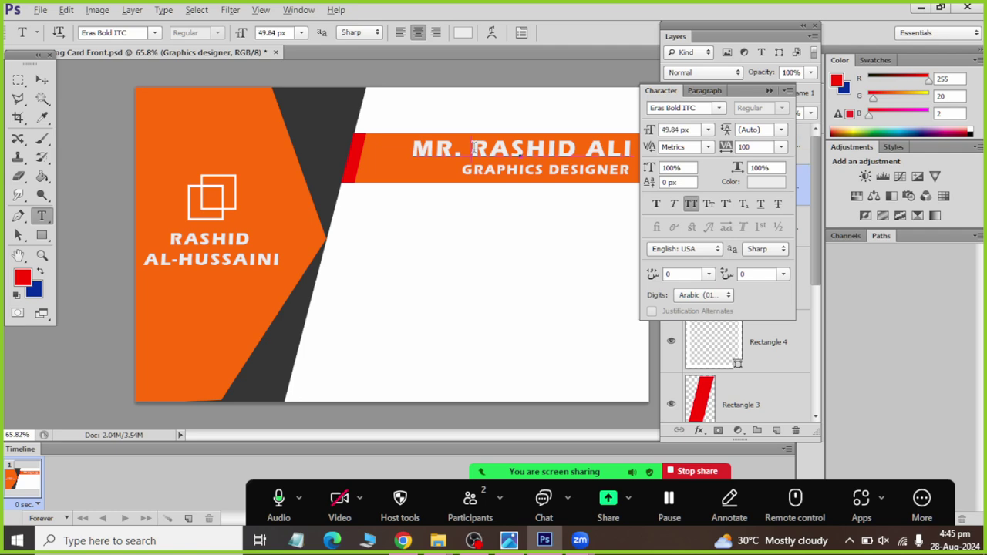
pyautogui.tripleClick(472, 147)
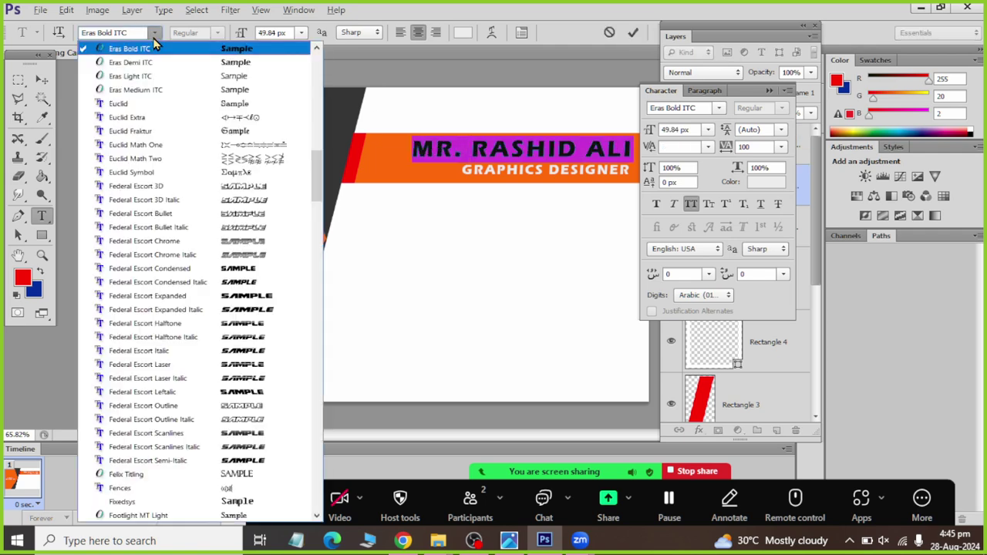
pyautogui.click(154, 33)
pyautogui.scroll(-3, 316, 194)
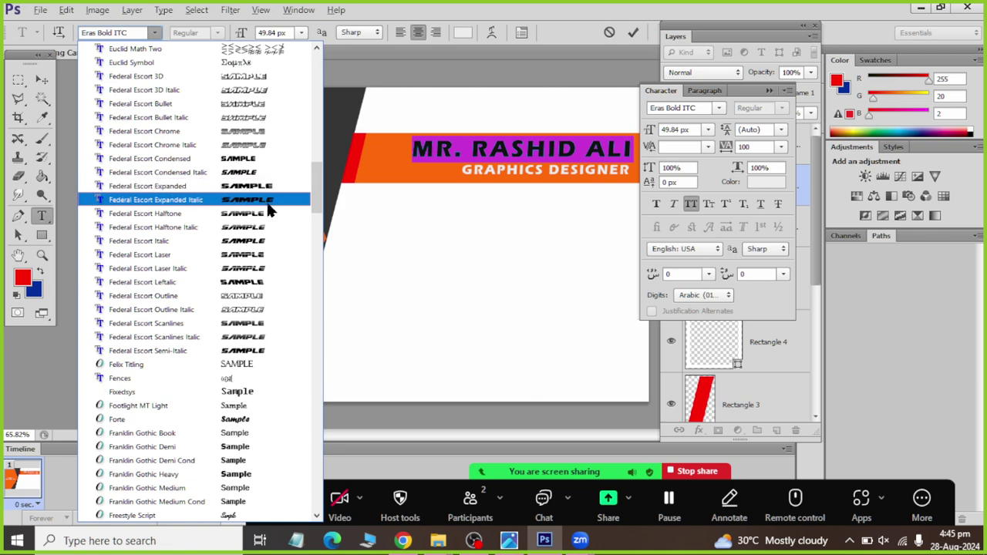
pyautogui.moveTo(313, 175); pyautogui.dragTo(323, 283)
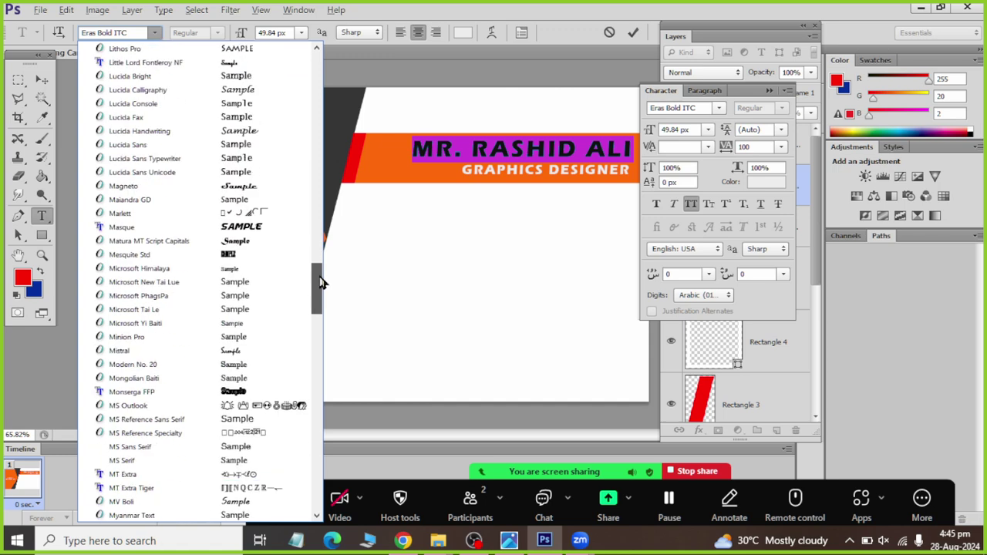
pyautogui.click(262, 227)
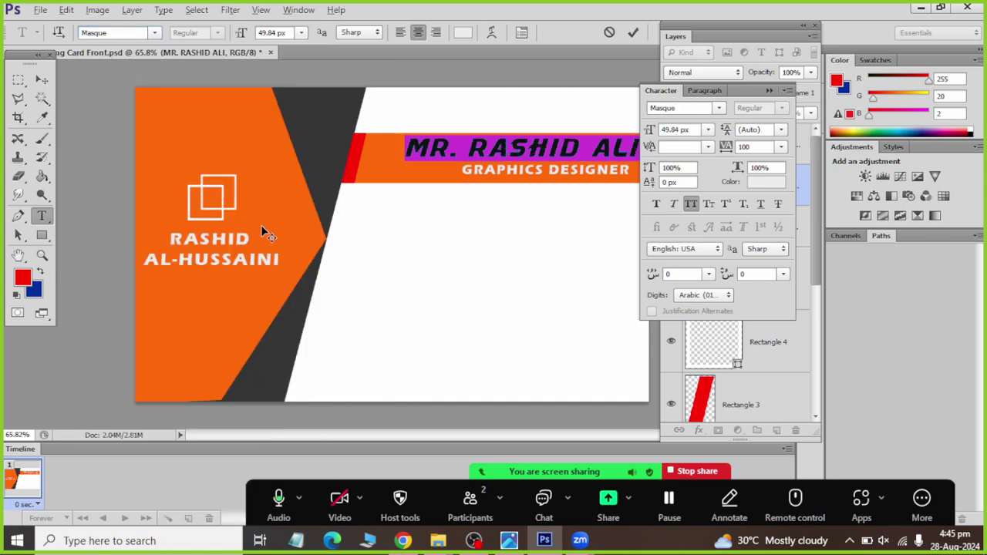
pyautogui.click(41, 79)
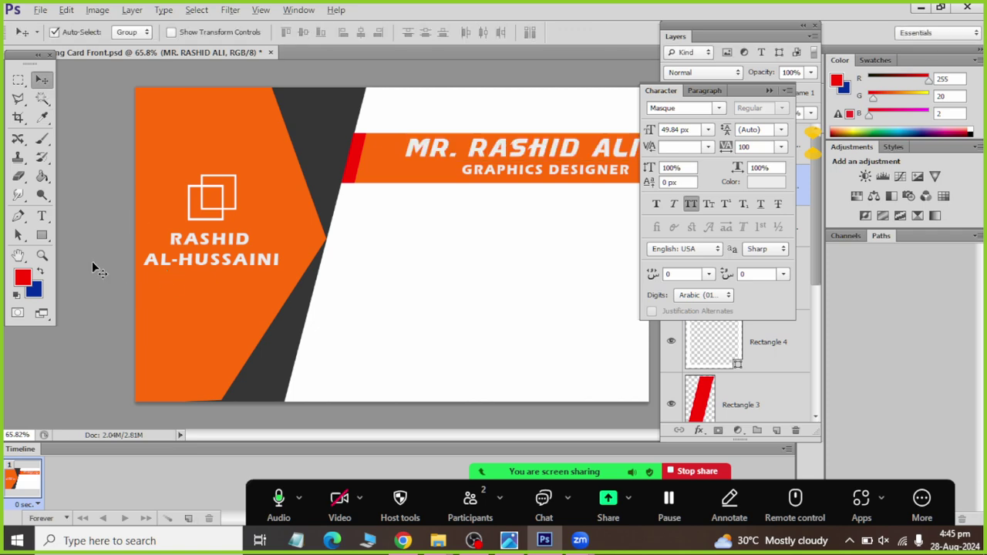
# - Try Federal Escort Condensed, then Expanded, on the two-line sidebar name
pyautogui.click(42, 218)
pyautogui.moveTo(170, 231); pyautogui.dragTo(310, 274)
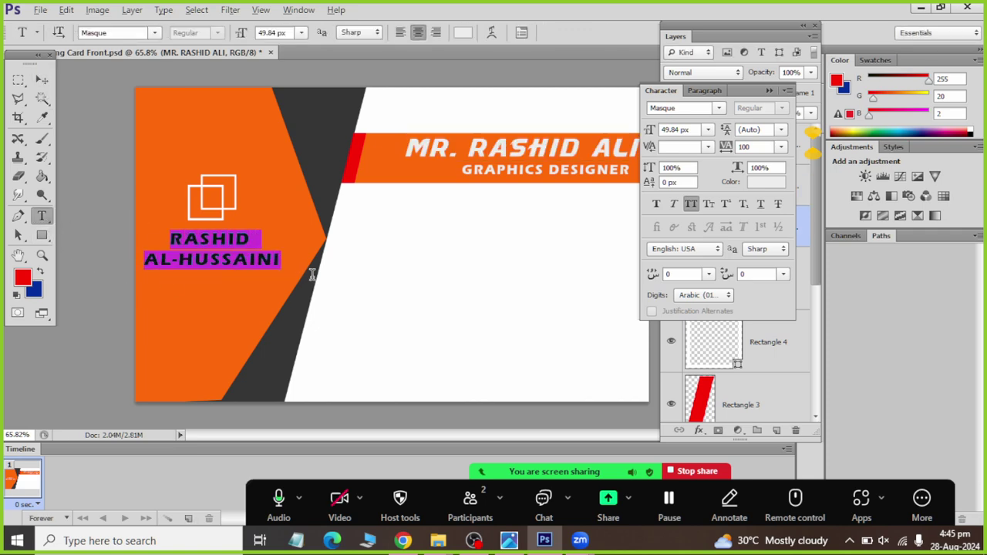
pyautogui.click(154, 32)
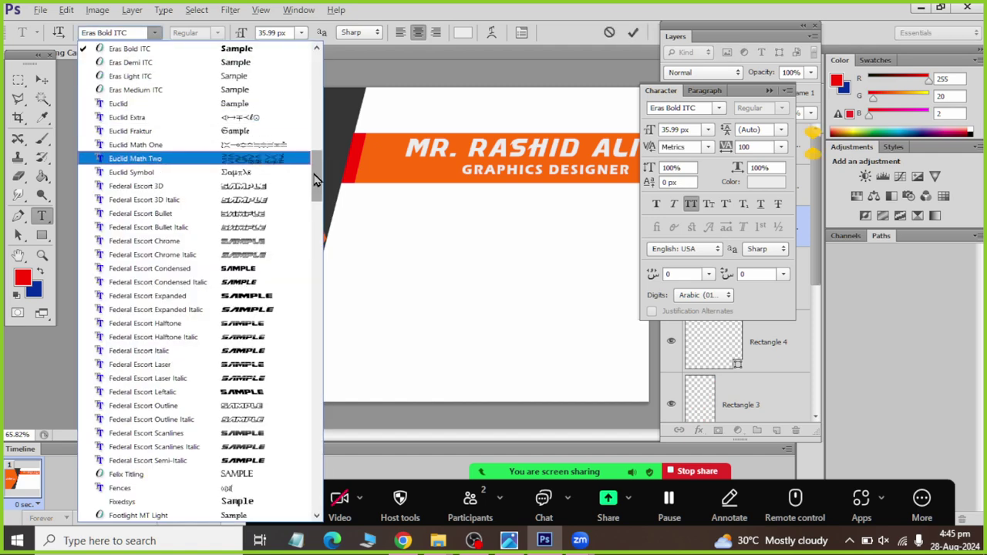
pyautogui.scroll(-2, 317, 191)
pyautogui.click(154, 48)
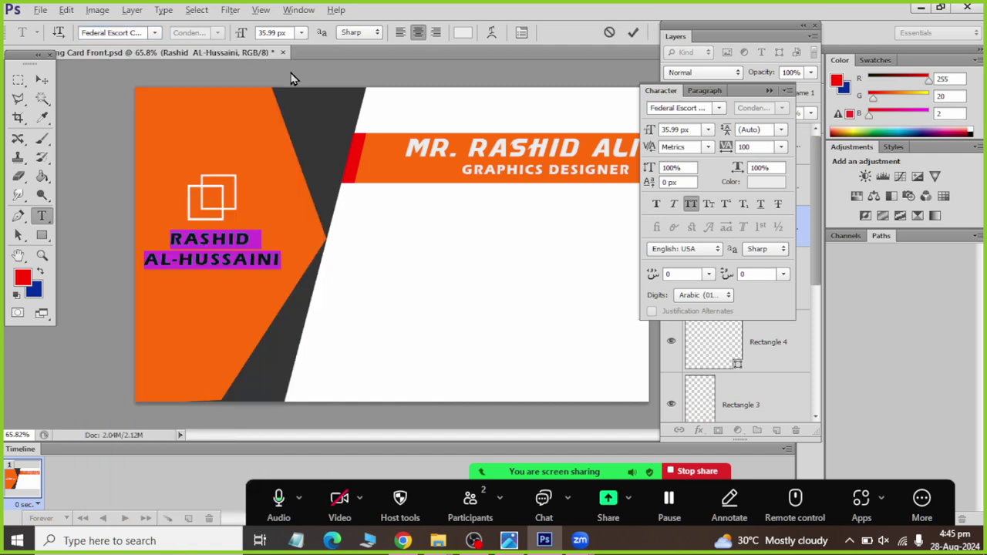
pyautogui.click(154, 33)
pyautogui.click(142, 77)
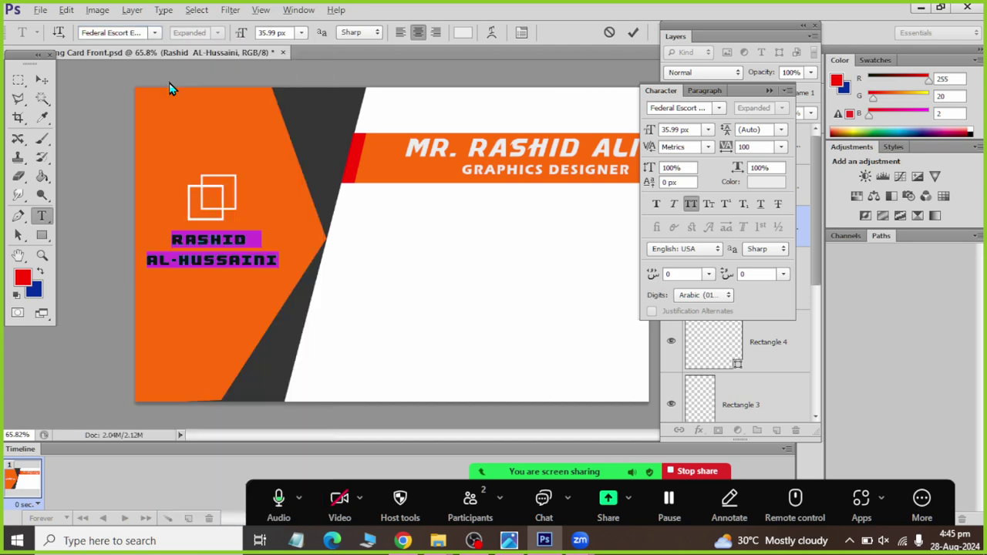
# - Set the sidebar name to Sansita One, glance at the reference image, then go to Chrome
pyautogui.click(161, 33)
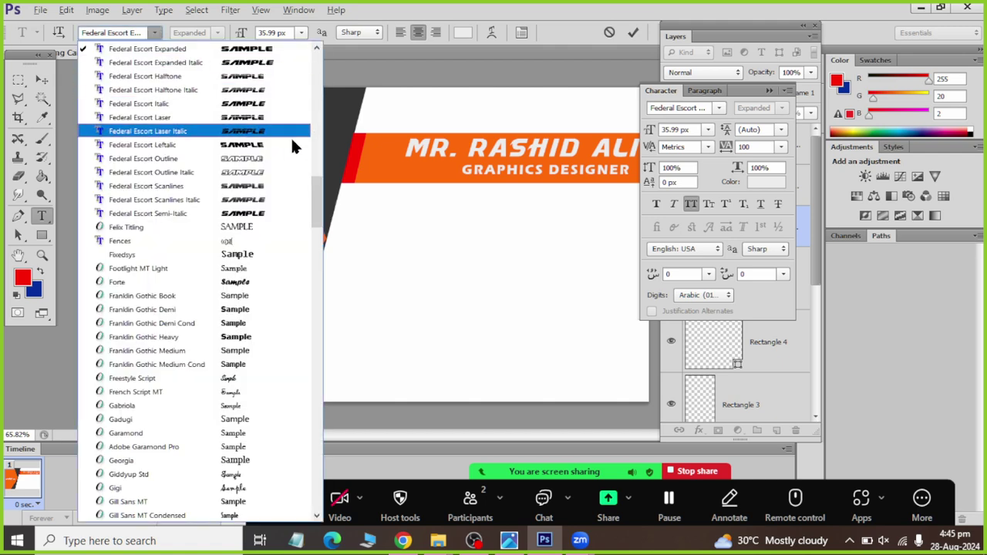
pyautogui.moveTo(316, 207); pyautogui.dragTo(324, 370)
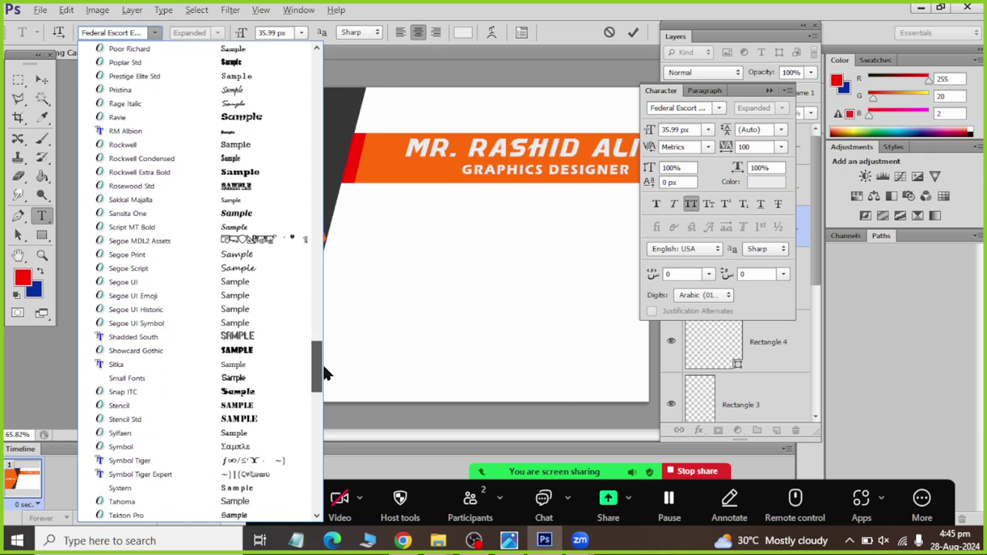
pyautogui.click(270, 226)
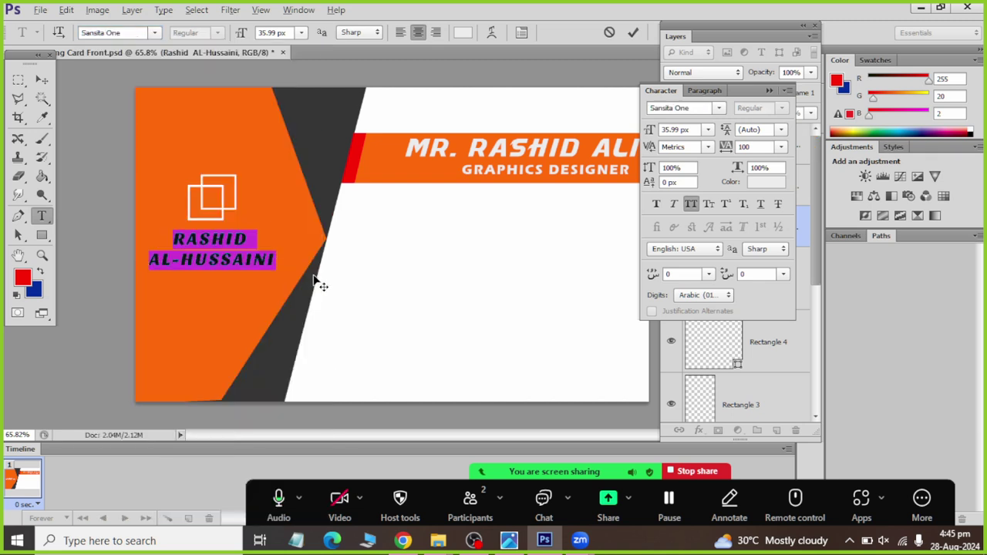
pyautogui.click(42, 80)
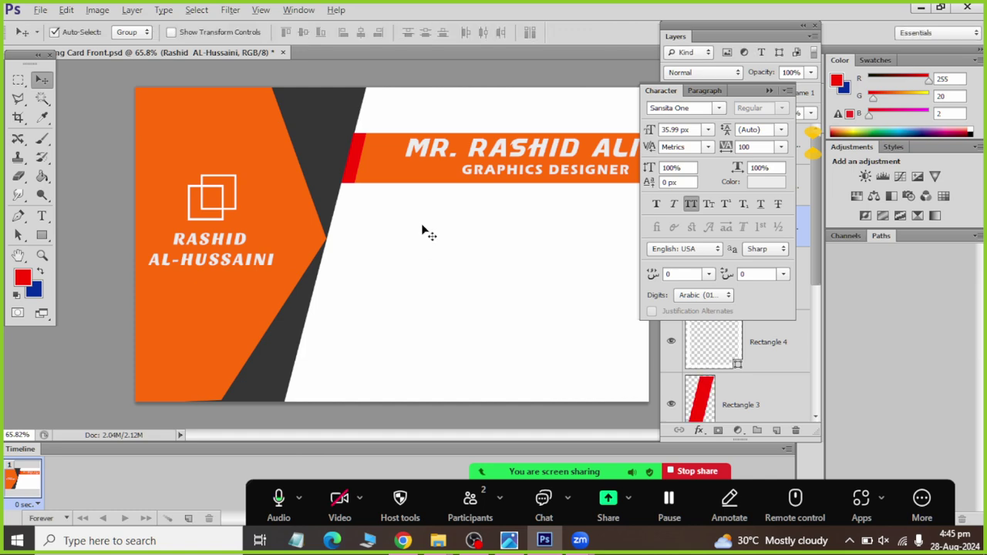
pyautogui.scroll(-1, 423, 230)
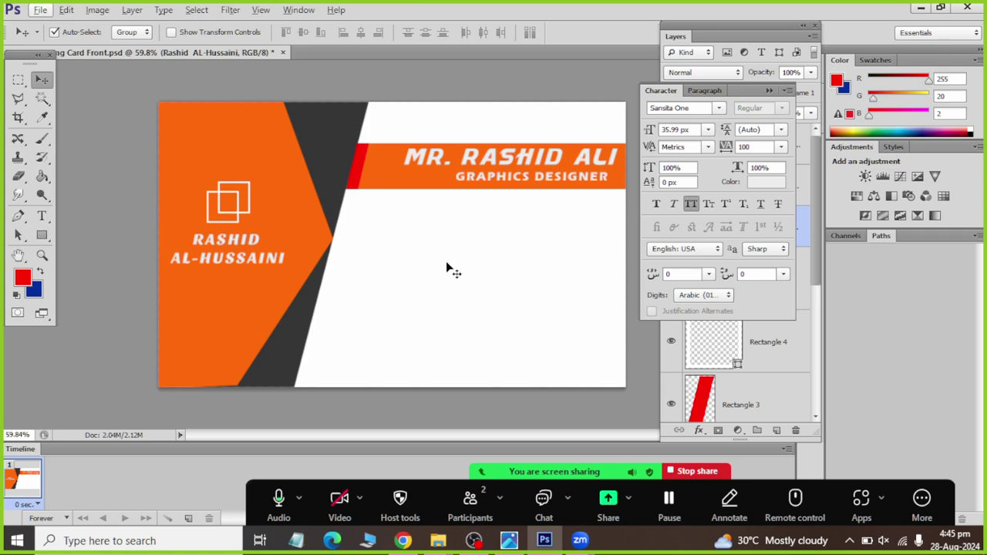
pyautogui.hotkey('alt', 'Tab')
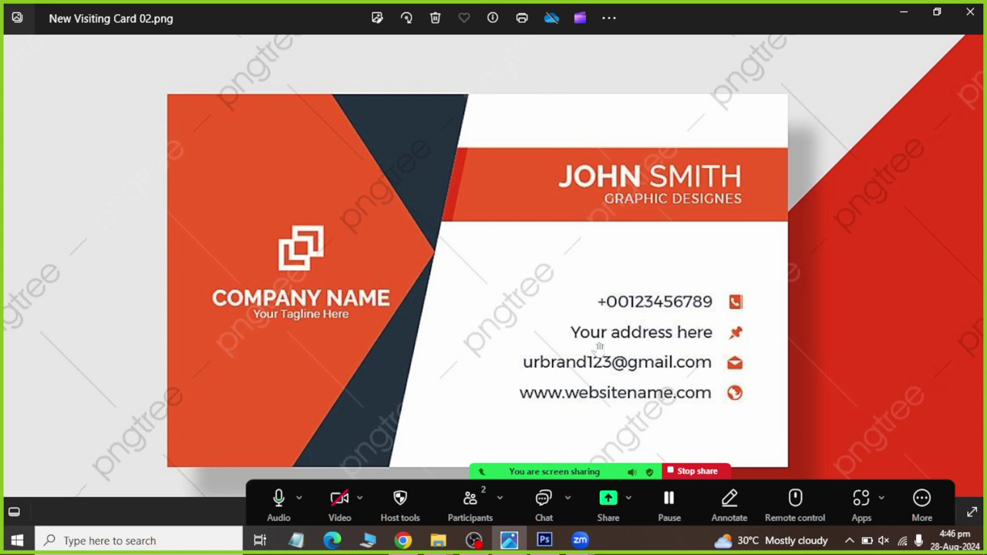
pyautogui.click(404, 541)
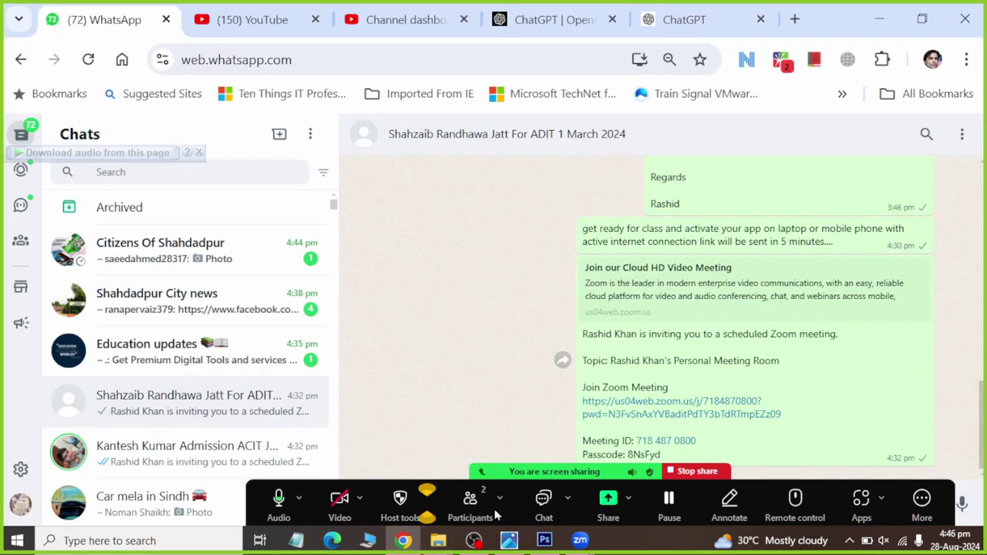
# - Load the Google home page in a new Chrome tab, then search Windows for 'stick'
pyautogui.click(794, 19)
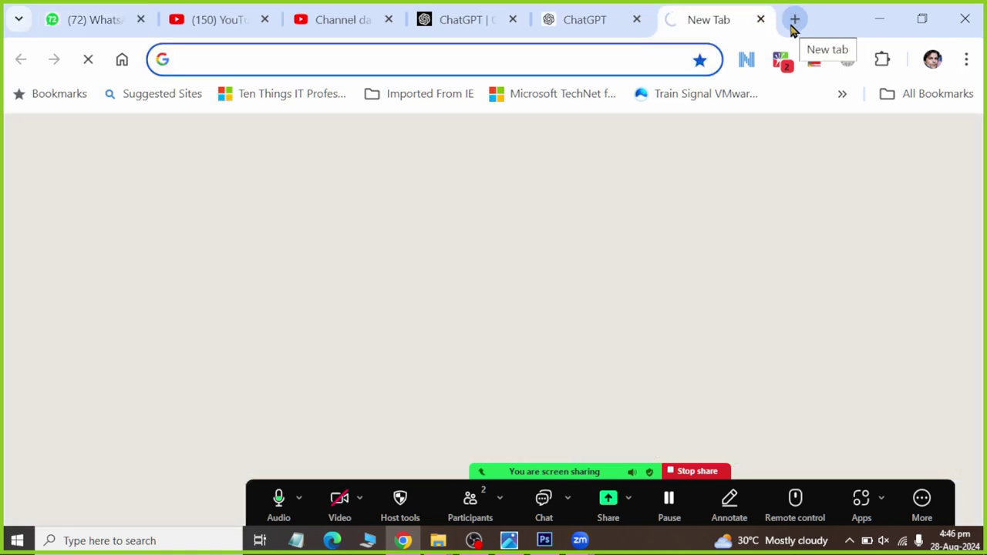
pyautogui.write('google.')
pyautogui.press('Return')
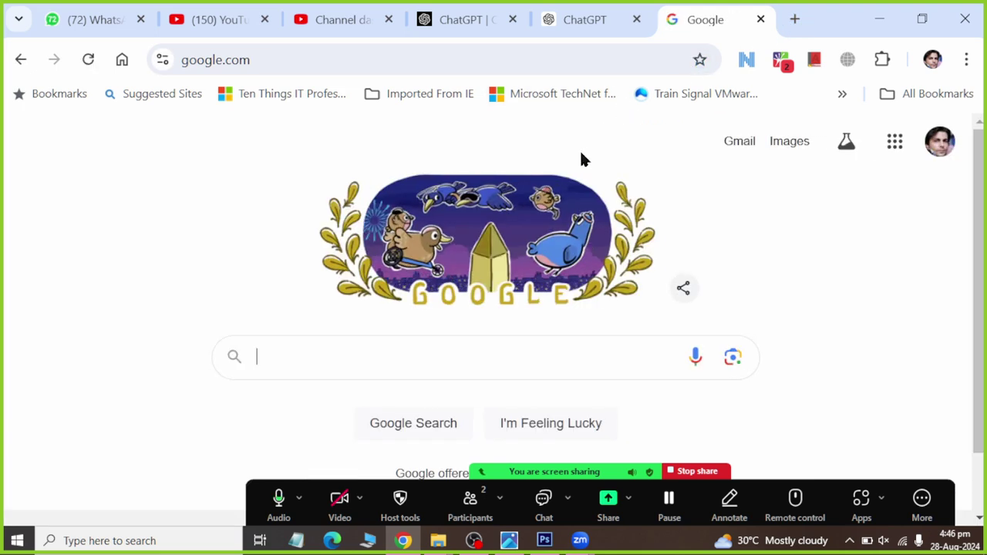
pyautogui.press('super')
pyautogui.write('s')
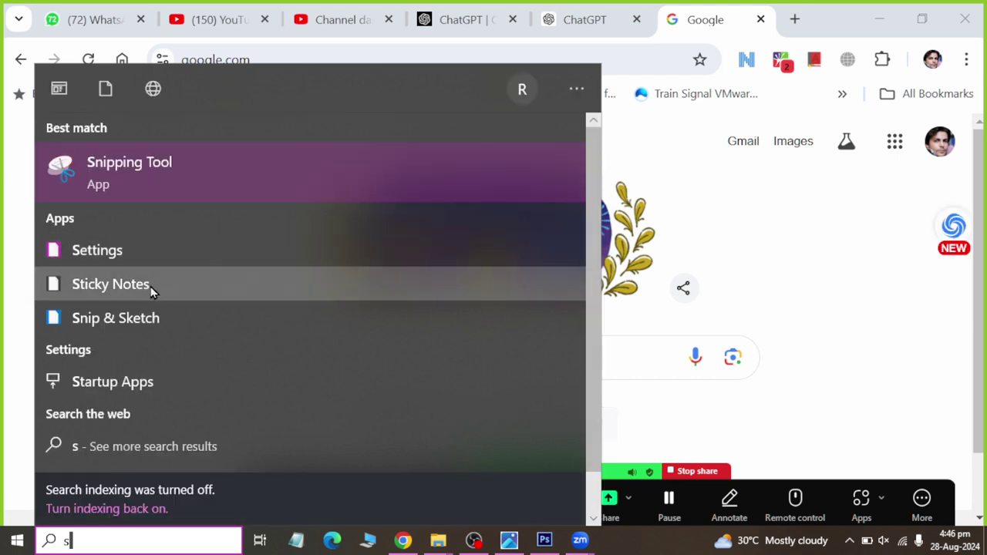
pyautogui.write('tick')
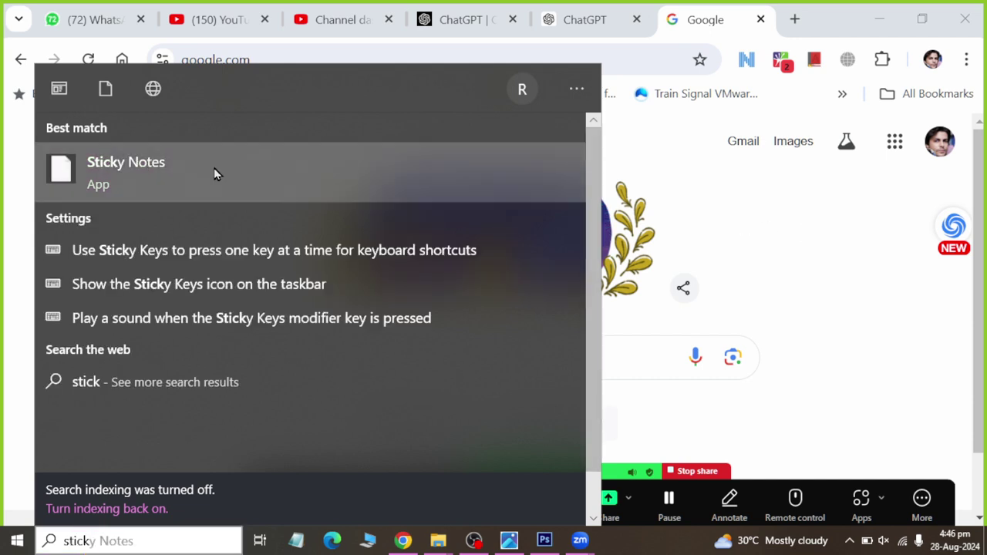
# - Launch Sticky Notes from the search results, then click into Google's search box
pyautogui.click(145, 161)
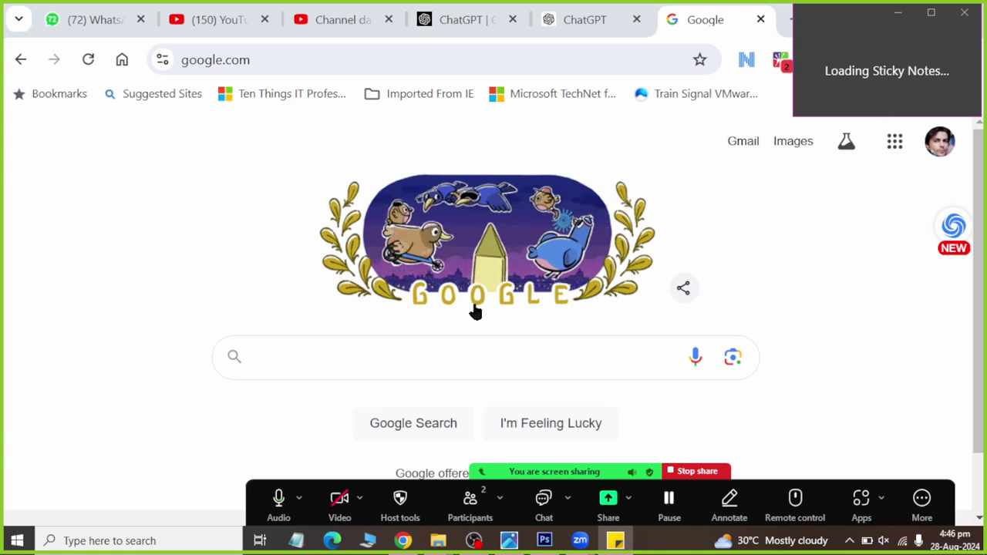
pyautogui.click(385, 357)
# - Search Google for 'contact png icon' and scroll to the image results
pyautogui.write('cont')
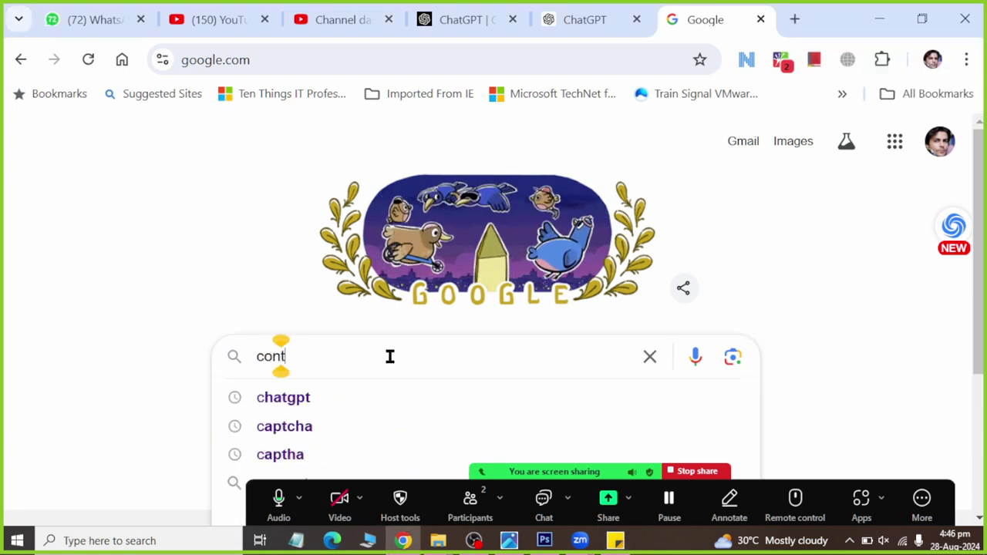
pyautogui.write('act png icon')
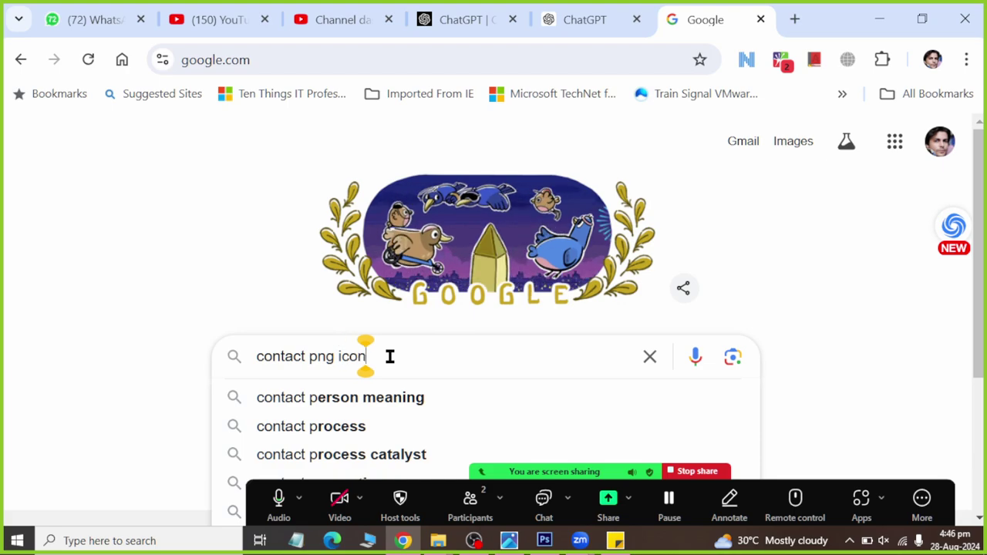
pyautogui.press('Return')
pyautogui.scroll(-3, 372, 360)
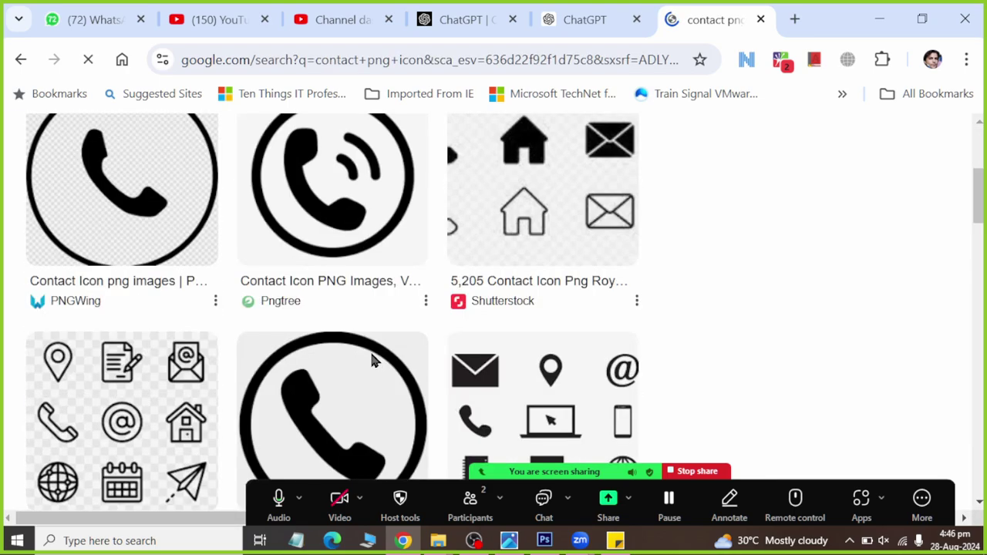
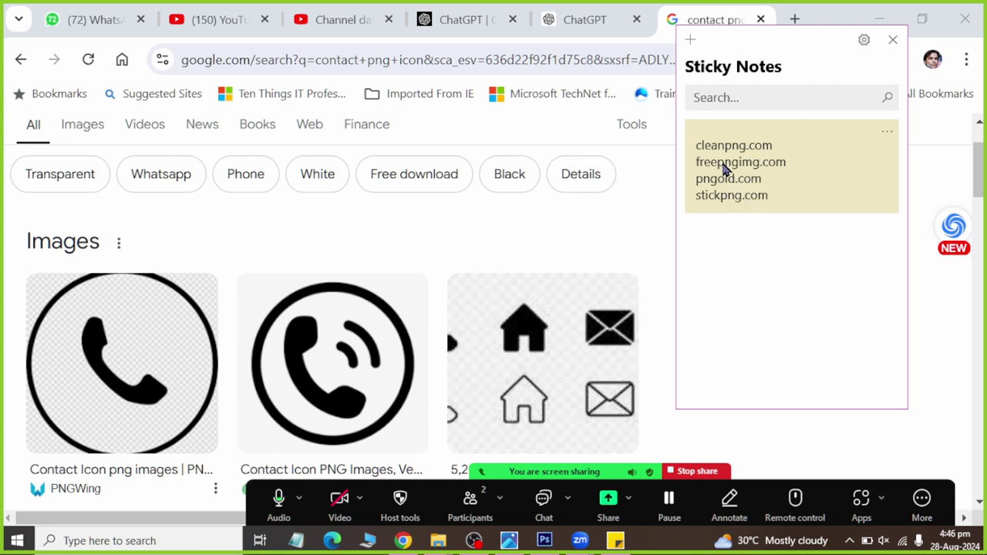
# - Go to cleanpng.com in Chrome
pyautogui.click(479, 61)
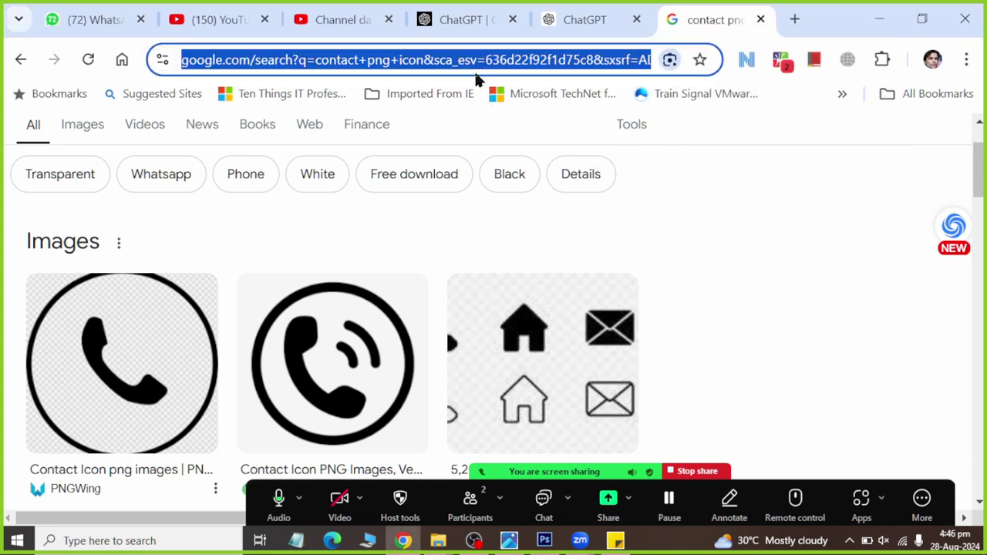
pyautogui.write('cleanpn')
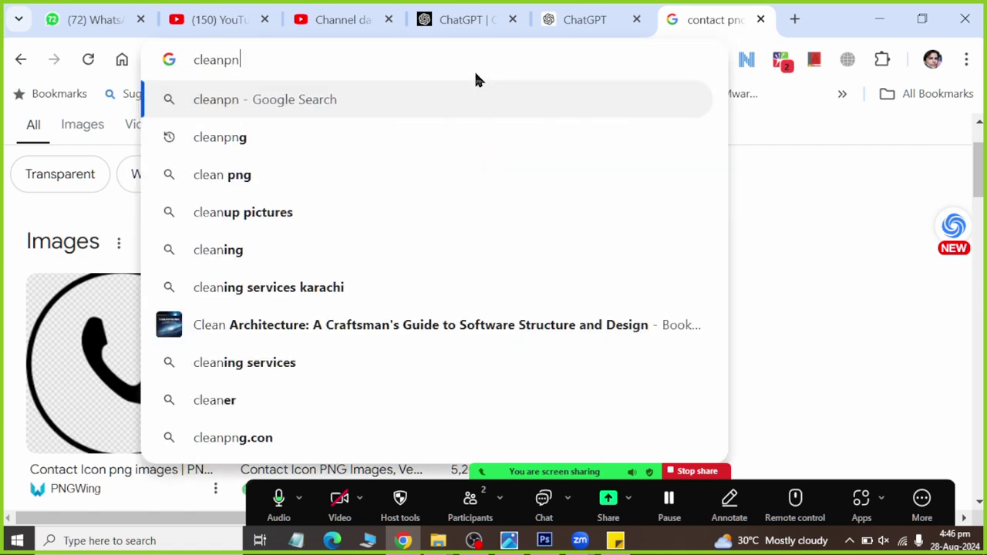
pyautogui.write('g.com')
pyautogui.press('Return')
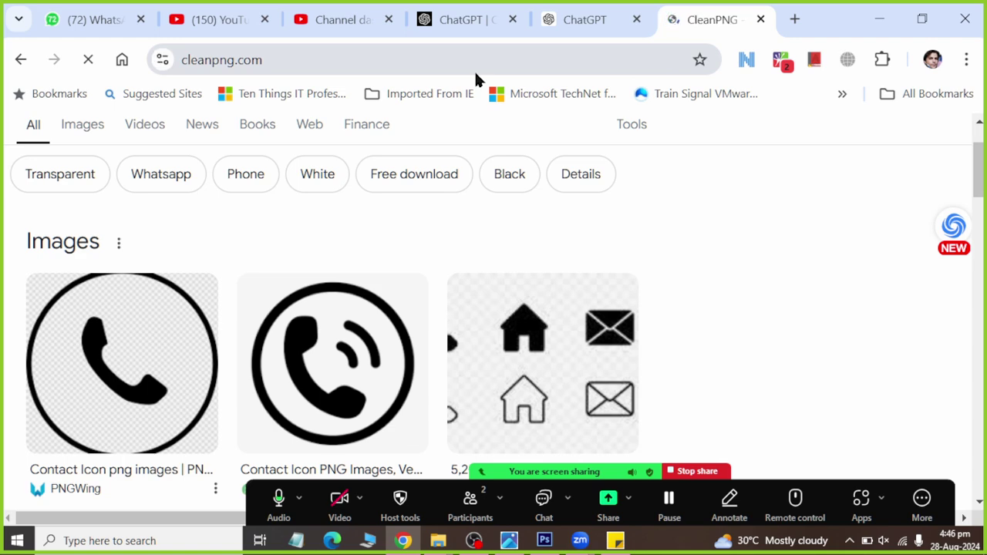
# - Search CleanPNG for 'contact' PNG images
pyautogui.scroll(-2, 532, 195)
pyautogui.scroll(-4, 529, 248)
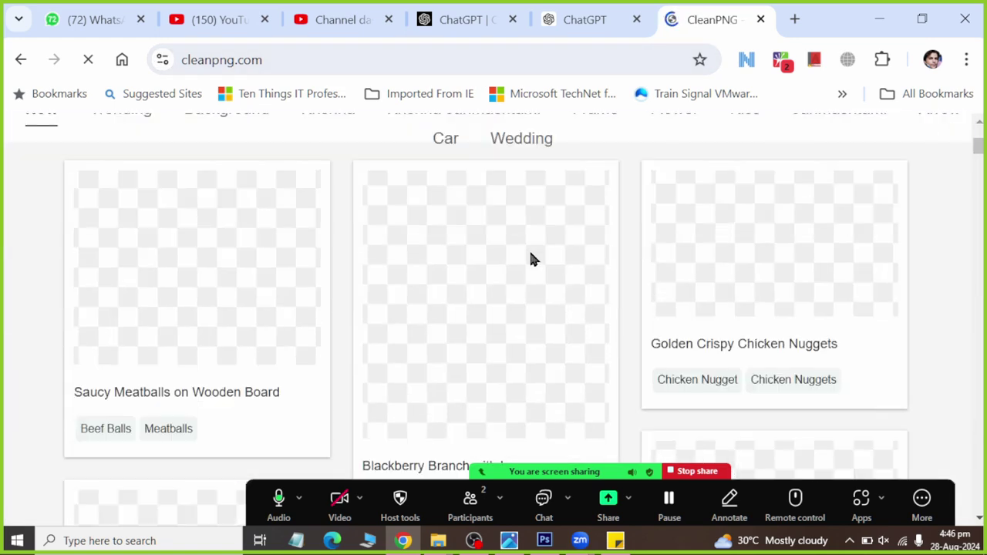
pyautogui.scroll(3, 530, 258)
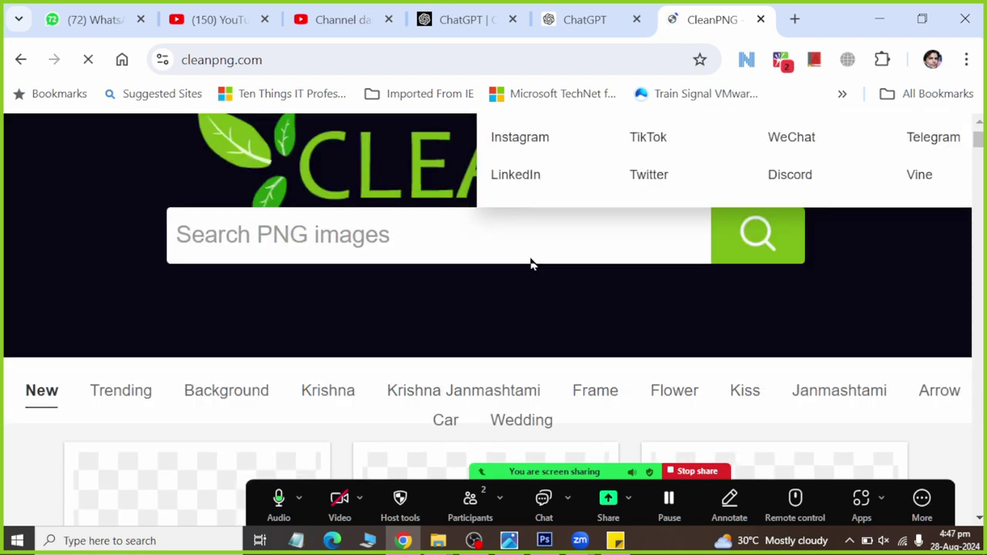
pyautogui.click(254, 235)
pyautogui.write('co')
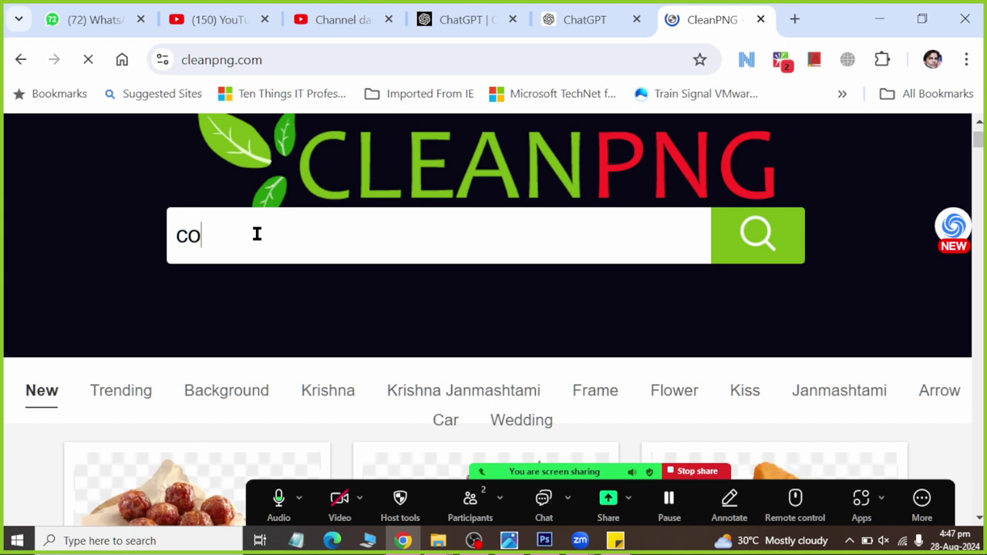
pyautogui.write('ntact')
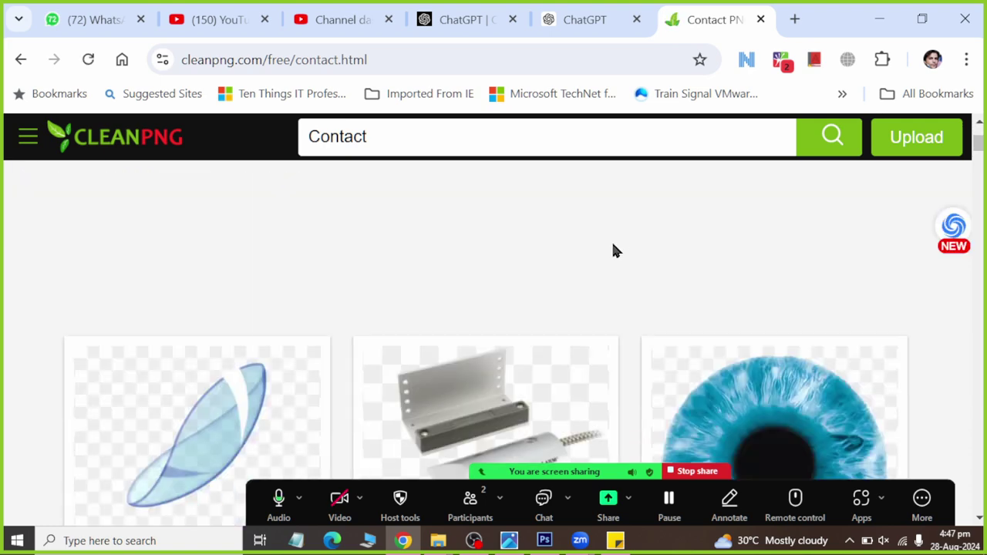
pyautogui.scroll(-2, 609, 258)
pyautogui.scroll(2, 607, 260)
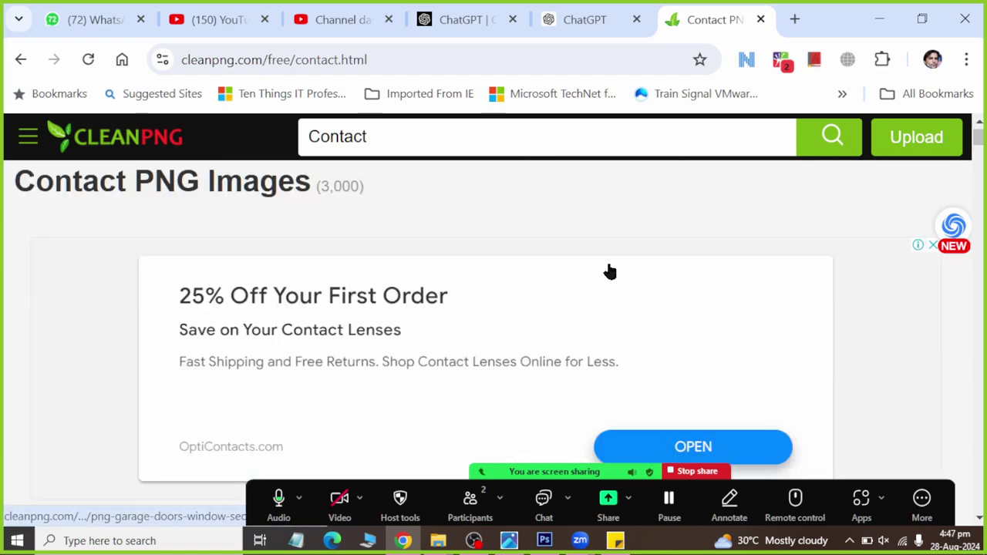
pyautogui.scroll(-5, 609, 272)
pyautogui.scroll(-1, 608, 268)
pyautogui.scroll(-2, 607, 267)
pyautogui.scroll(-3, 608, 279)
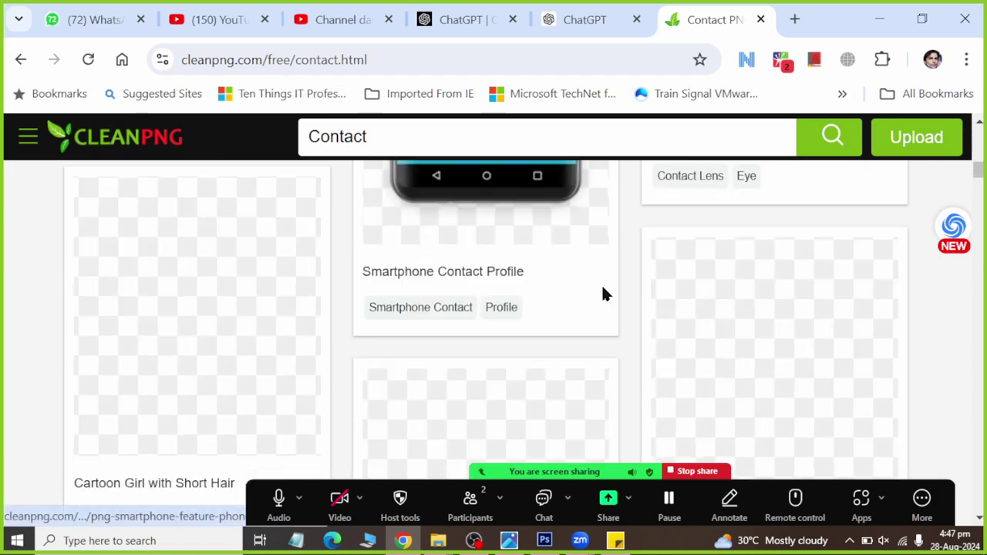
pyautogui.scroll(-1, 604, 293)
pyautogui.scroll(4, 601, 300)
pyautogui.scroll(-1, 603, 300)
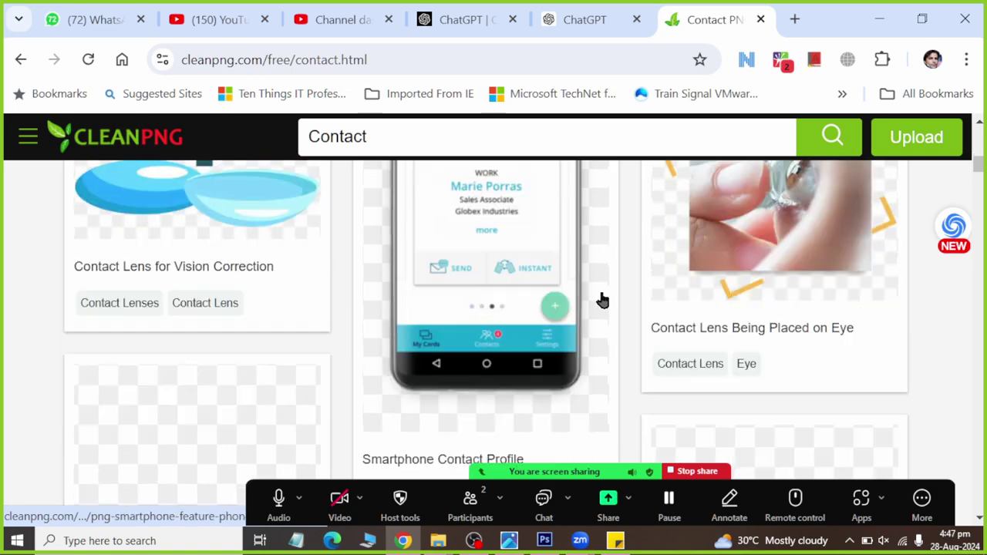
pyautogui.scroll(-1, 602, 300)
pyautogui.scroll(-5, 602, 301)
pyautogui.scroll(-3, 604, 302)
pyautogui.scroll(3, 603, 300)
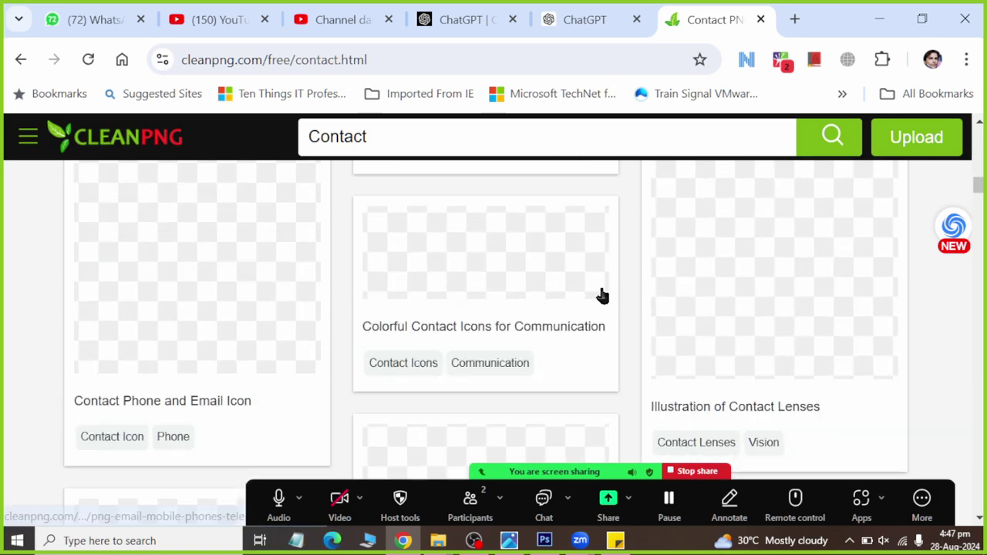
pyautogui.scroll(3, 601, 295)
pyautogui.scroll(4, 602, 297)
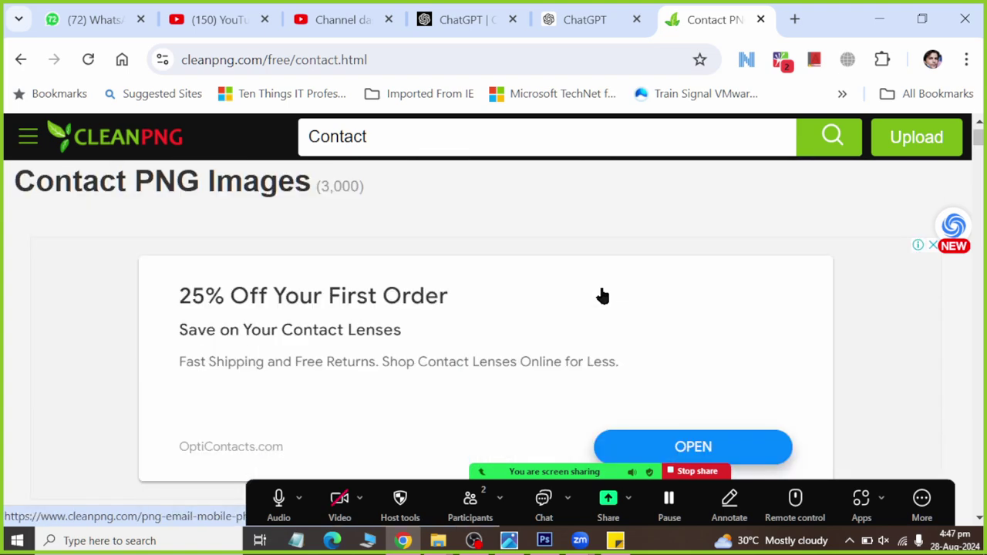
pyautogui.scroll(-4, 588, 298)
pyautogui.scroll(-3, 587, 308)
pyautogui.scroll(-6, 587, 318)
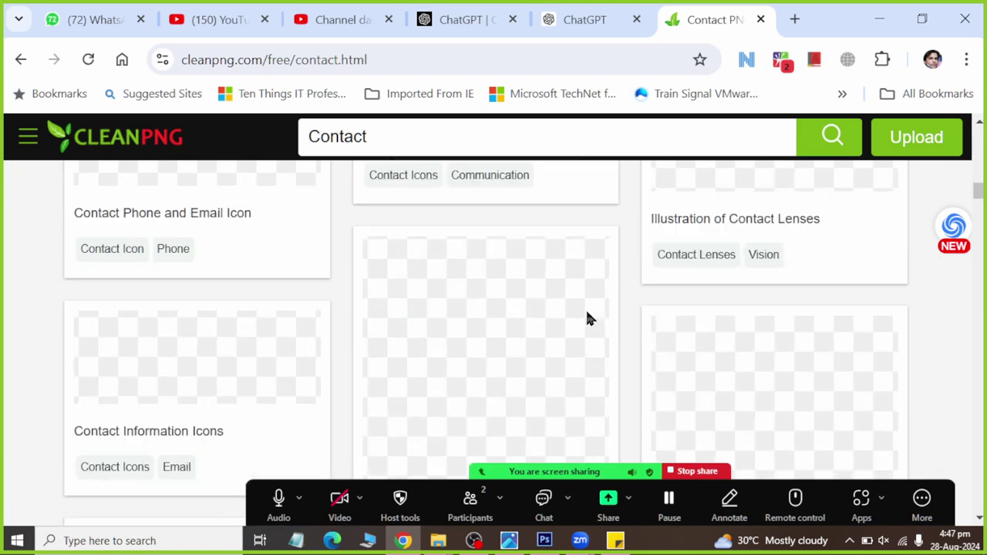
pyautogui.scroll(3, 587, 320)
pyautogui.scroll(4, 587, 321)
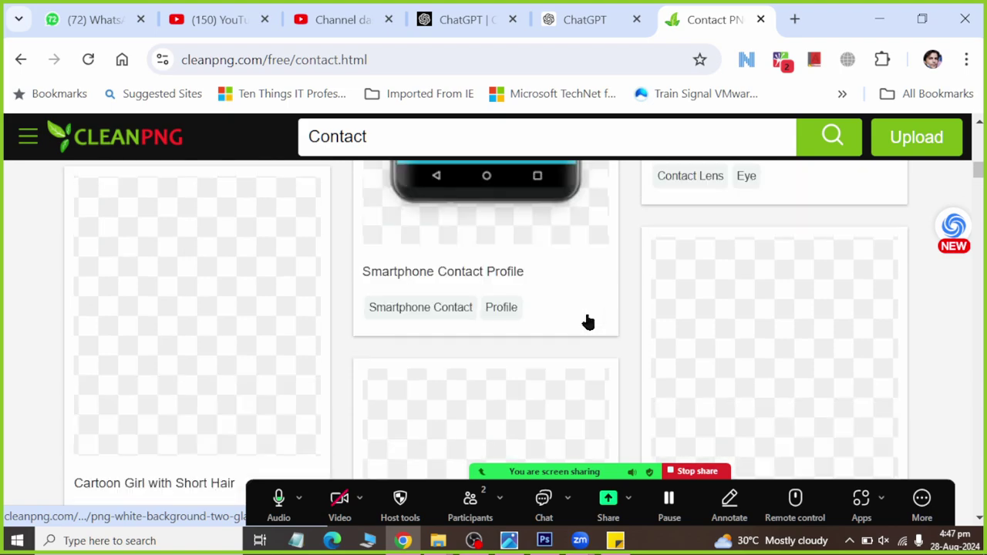
pyautogui.scroll(4, 588, 321)
pyautogui.scroll(-2, 586, 324)
pyautogui.scroll(-3, 584, 330)
pyautogui.scroll(-1, 584, 330)
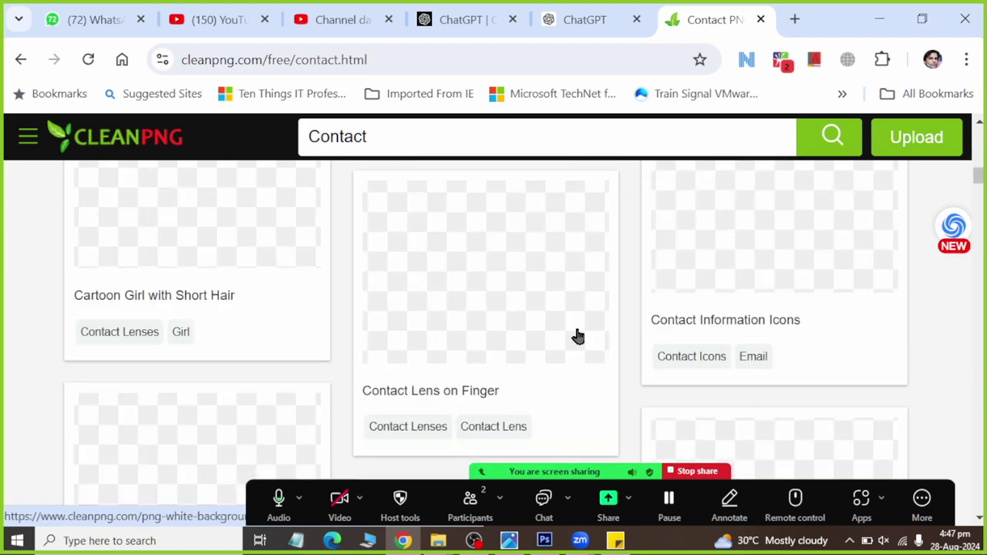
pyautogui.scroll(-1, 583, 333)
pyautogui.scroll(-1, 580, 337)
pyautogui.scroll(-2, 577, 339)
pyautogui.scroll(-4, 575, 336)
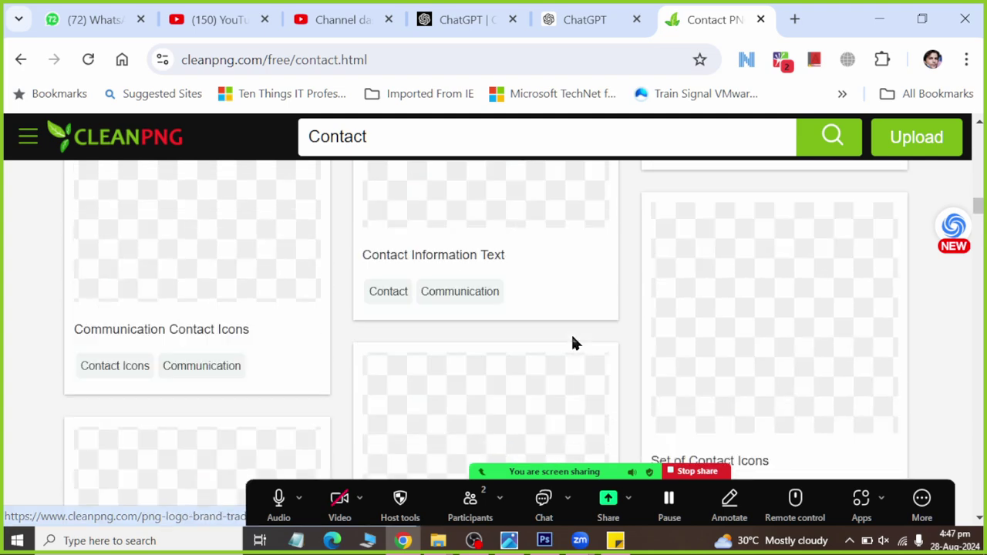
pyautogui.scroll(-1, 573, 339)
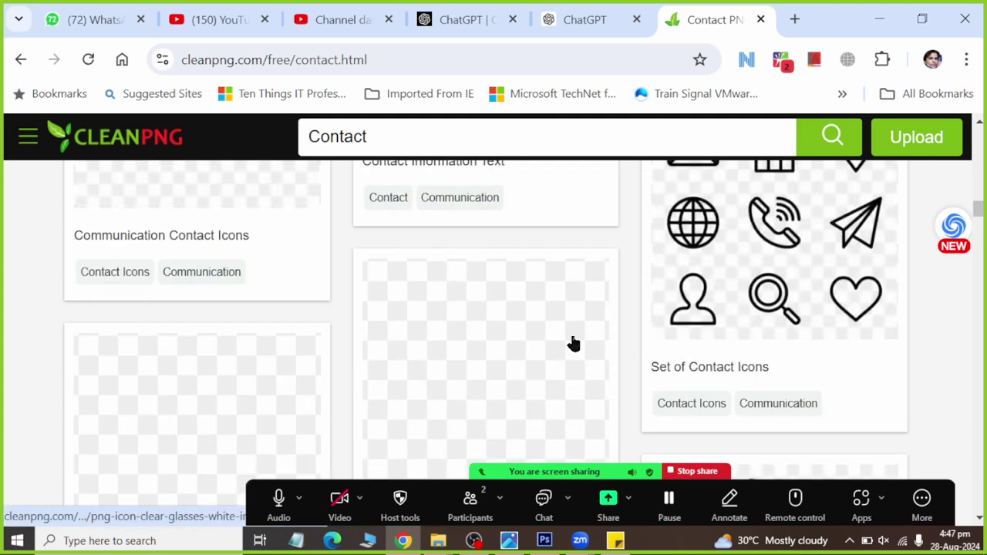
pyautogui.scroll(2, 573, 344)
pyautogui.scroll(-1, 822, 375)
pyautogui.scroll(-1, 839, 361)
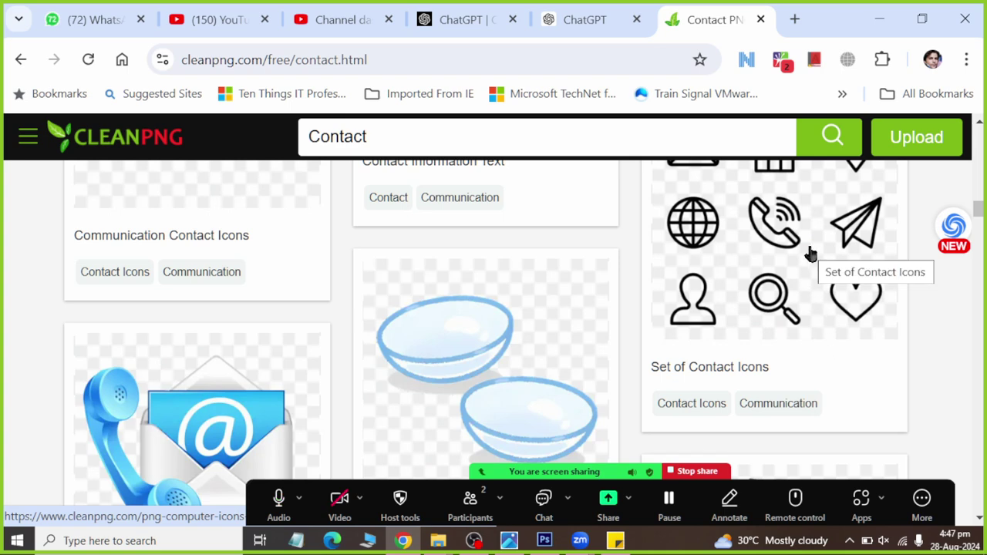
pyautogui.scroll(-1, 280, 341)
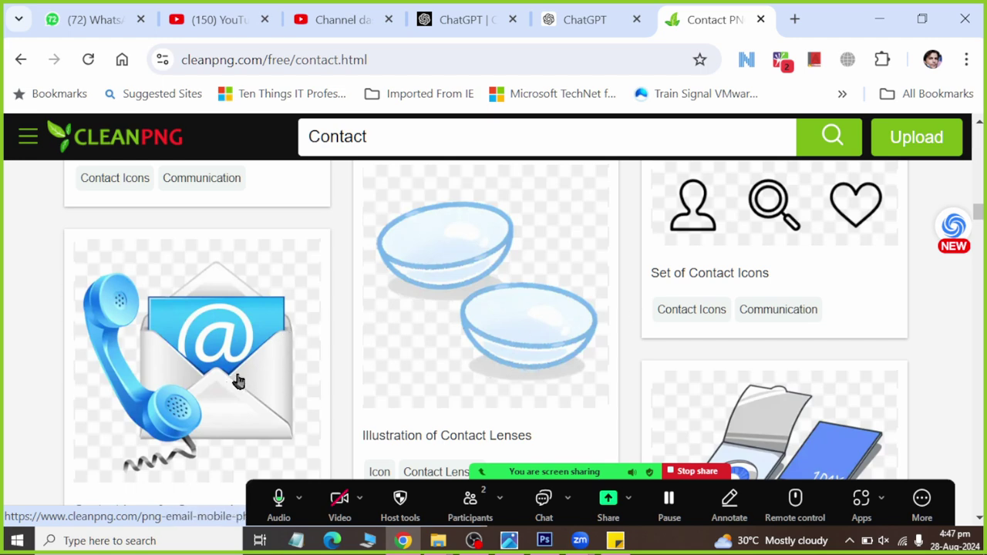
pyautogui.scroll(-1, 245, 351)
pyautogui.scroll(-1, 209, 360)
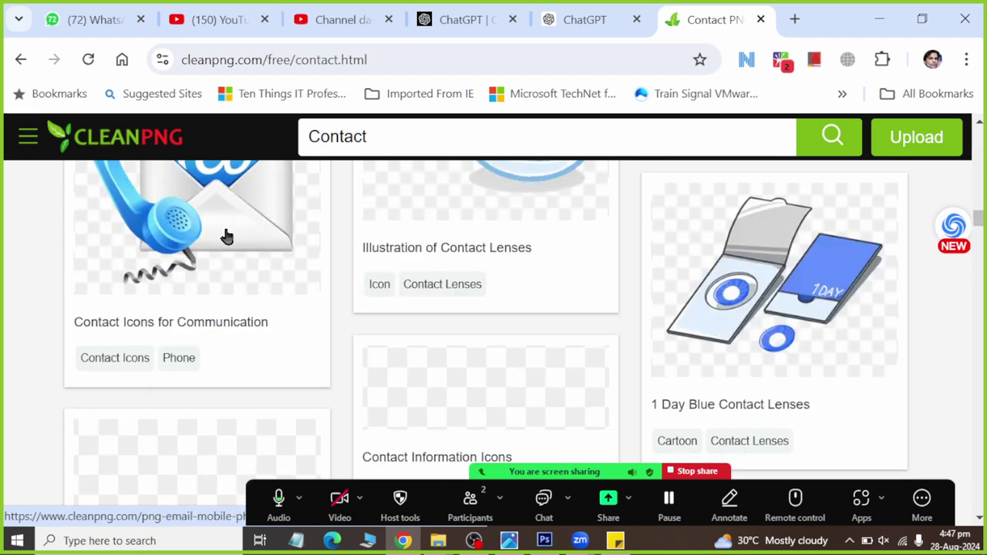
pyautogui.scroll(3, 227, 237)
pyautogui.scroll(-1, 229, 384)
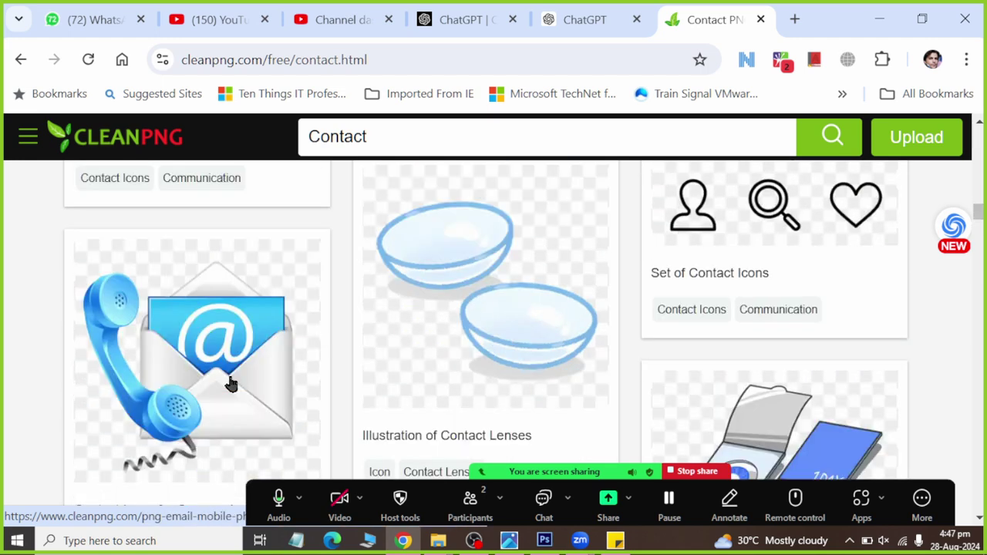
# - Glance at New Visiting Card 02.png, then open a contact icon result on CleanPNG
pyautogui.hotkey('alt', 'Tab')
pyautogui.hotkey('alt', 'Tab')
pyautogui.hotkey('alt', 'Tab')
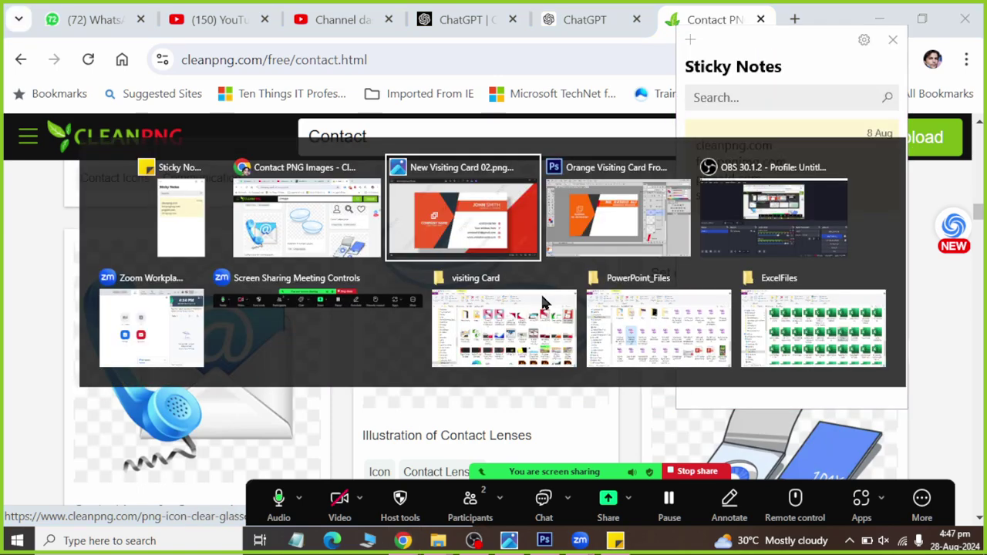
pyautogui.hotkey('alt', 'Tab')
pyautogui.hotkey('alt', 'Tab')
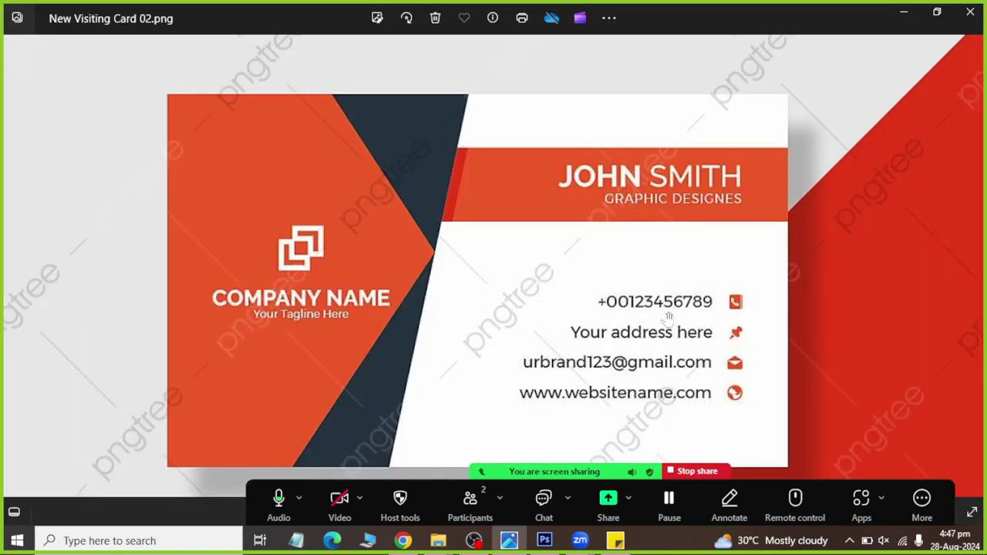
pyautogui.hotkey('alt', 'Tab')
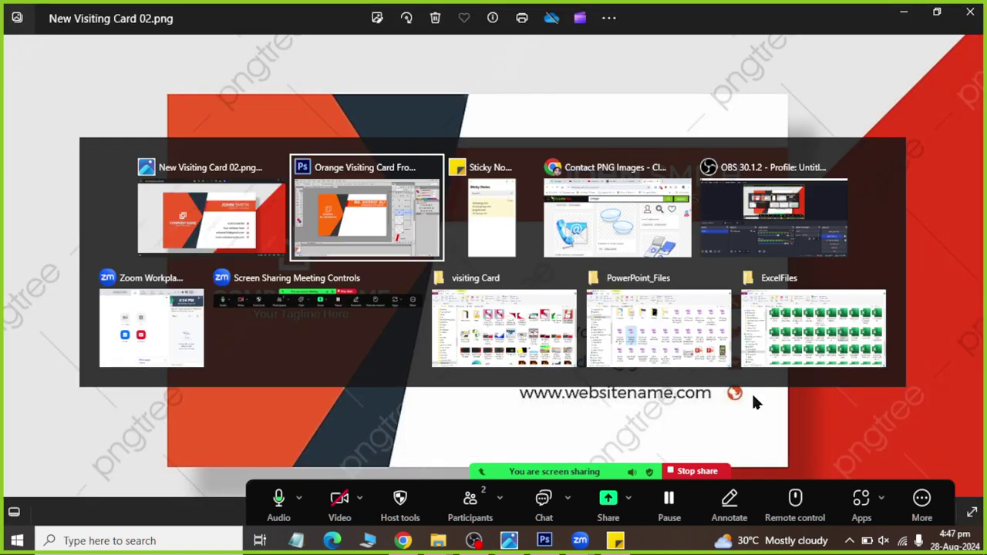
pyautogui.hotkey('alt', 'Tab')
pyautogui.hotkey('alt', 'Tab')
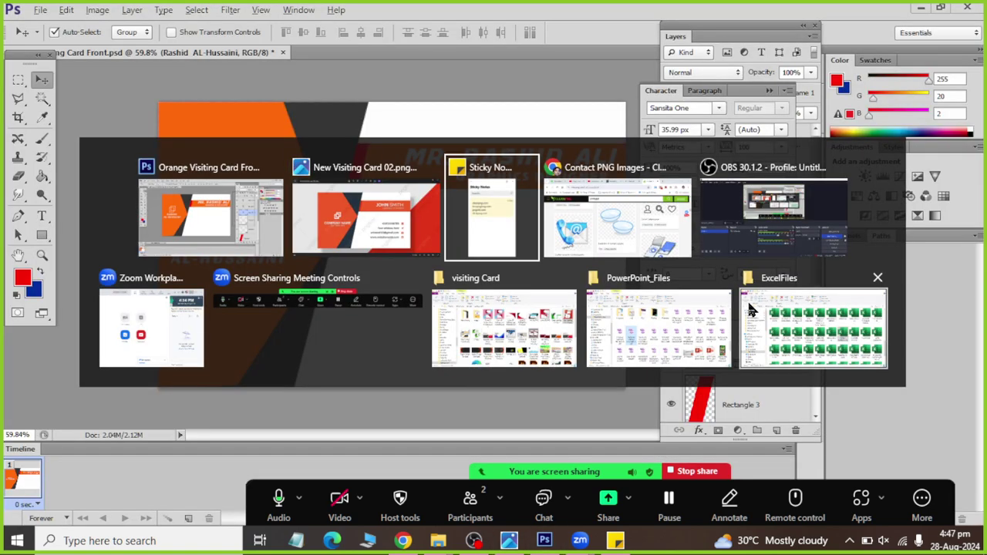
pyautogui.hotkey('alt', 'Tab')
pyautogui.click(769, 344)
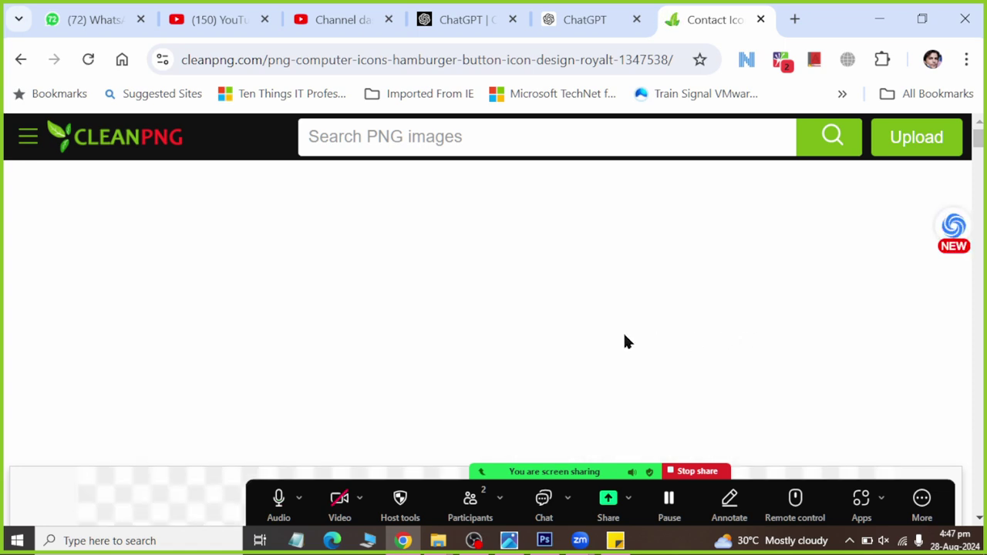
# - Copy the black contact icons image from CleanPNG and return to Photoshop
pyautogui.scroll(-3, 547, 330)
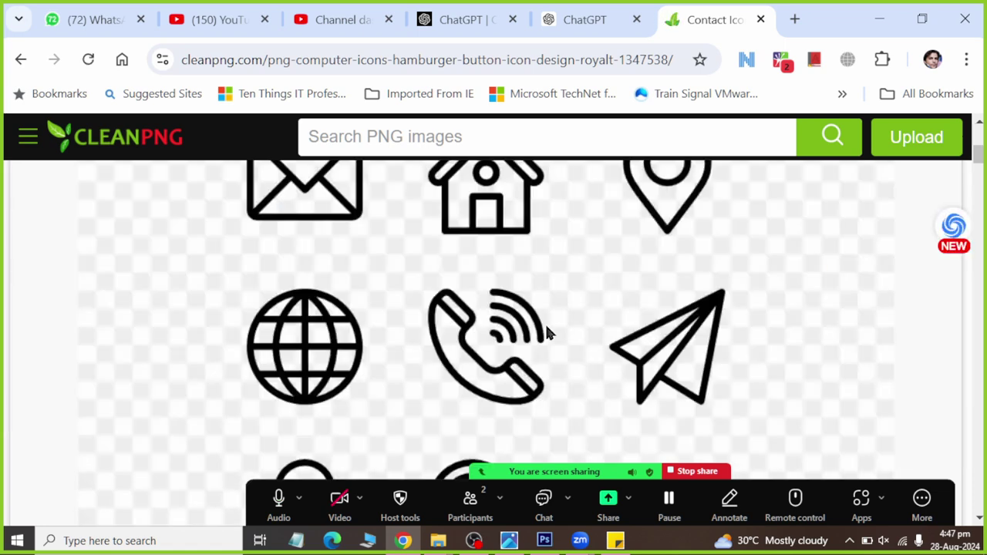
pyautogui.scroll(2, 540, 316)
pyautogui.rightClick(518, 350)
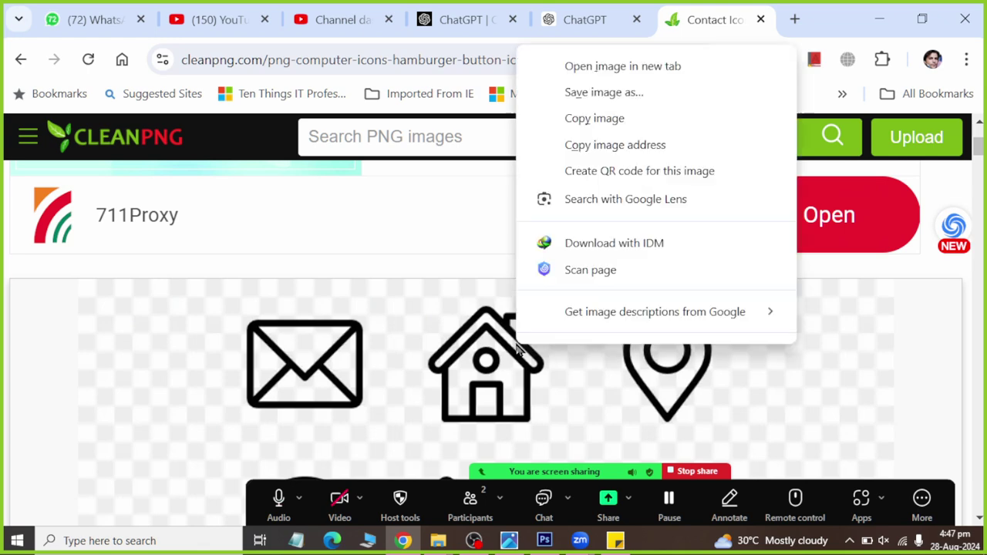
pyautogui.click(593, 122)
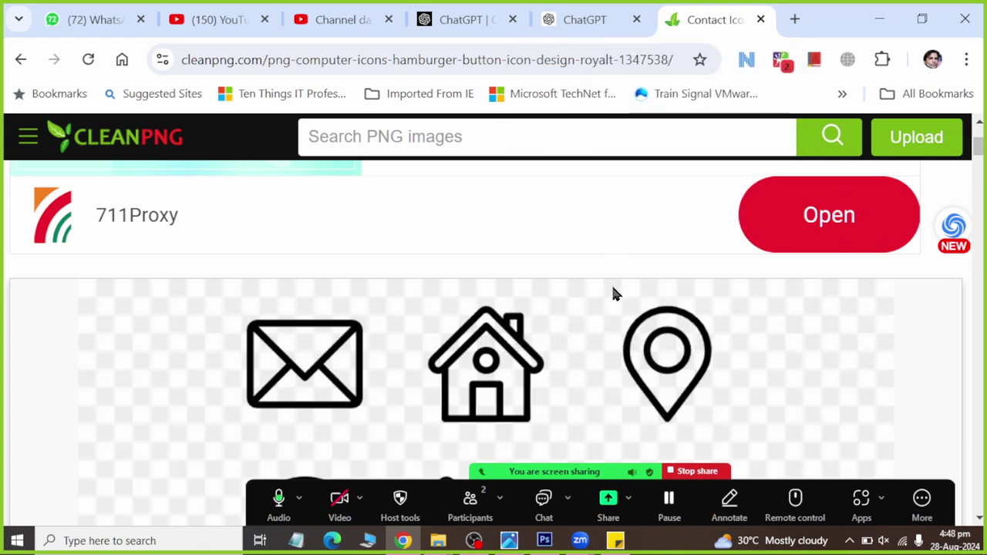
pyautogui.hotkey('alt', 'Tab')
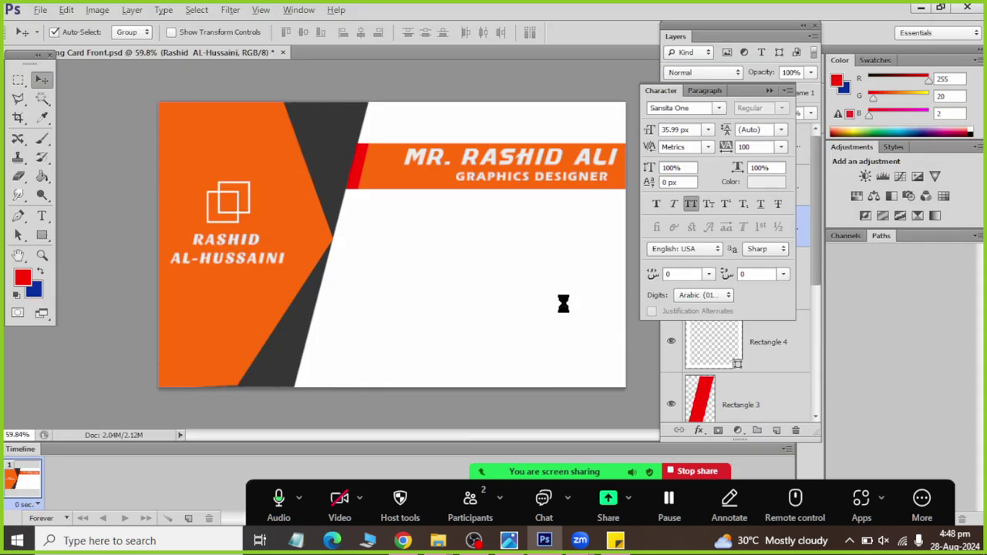
# - Create a new 900×580 document at 300 resolution and paste the icon sheet into it
pyautogui.hotkey('ctrl', 'n')
pyautogui.doubleClick(536, 253)
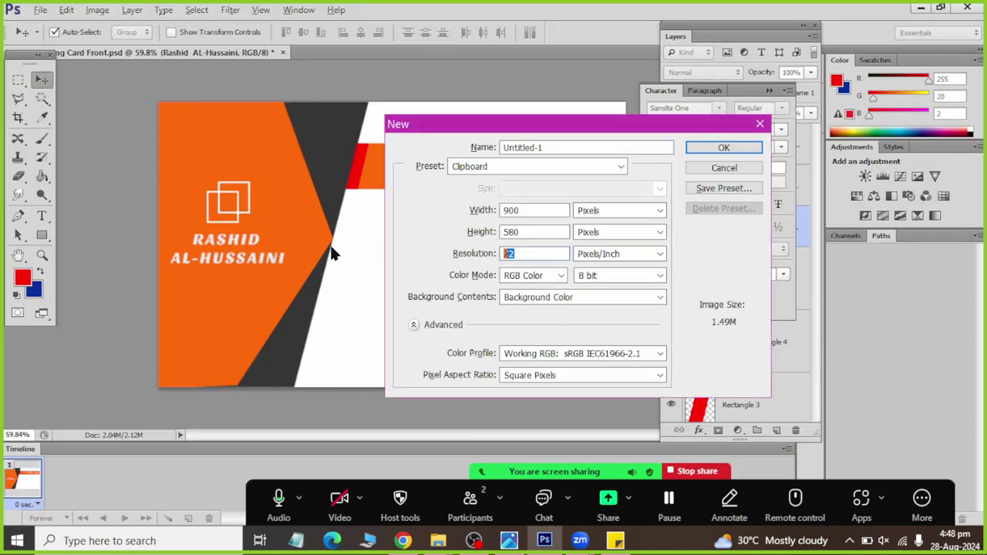
pyautogui.write('300')
pyautogui.press('Return')
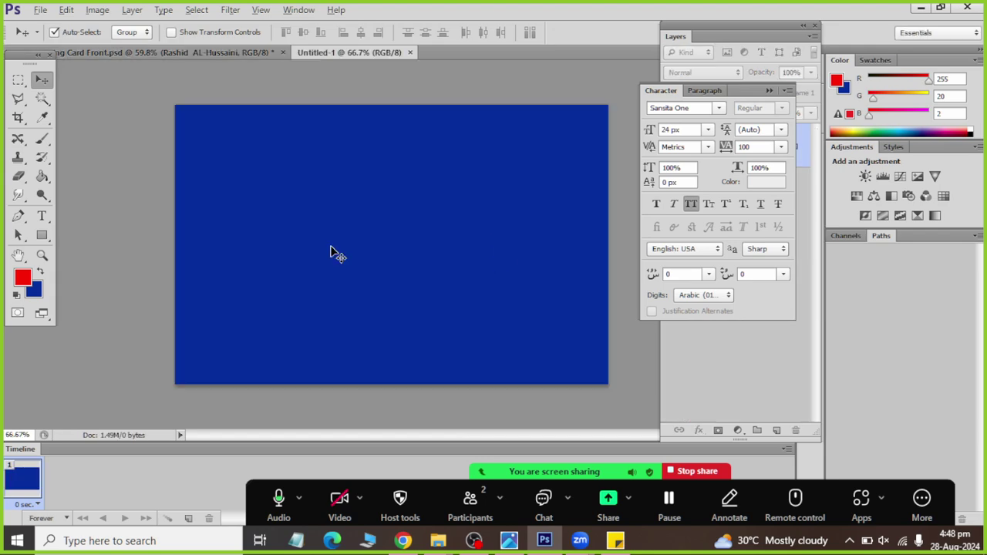
pyautogui.hotkey('ctrl', 'v')
# - Convert the Background into an ordinary Layer 0
pyautogui.click(720, 359)
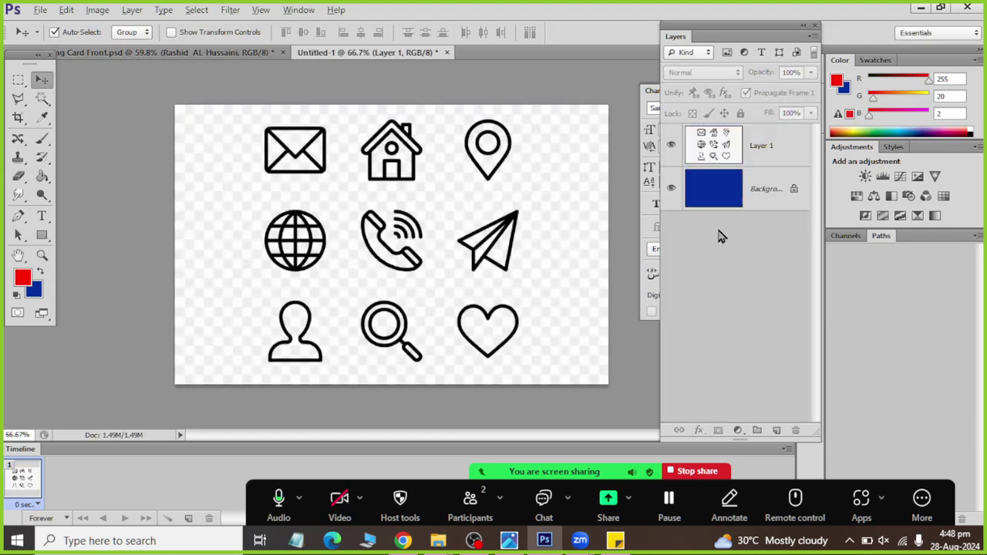
pyautogui.doubleClick(772, 189)
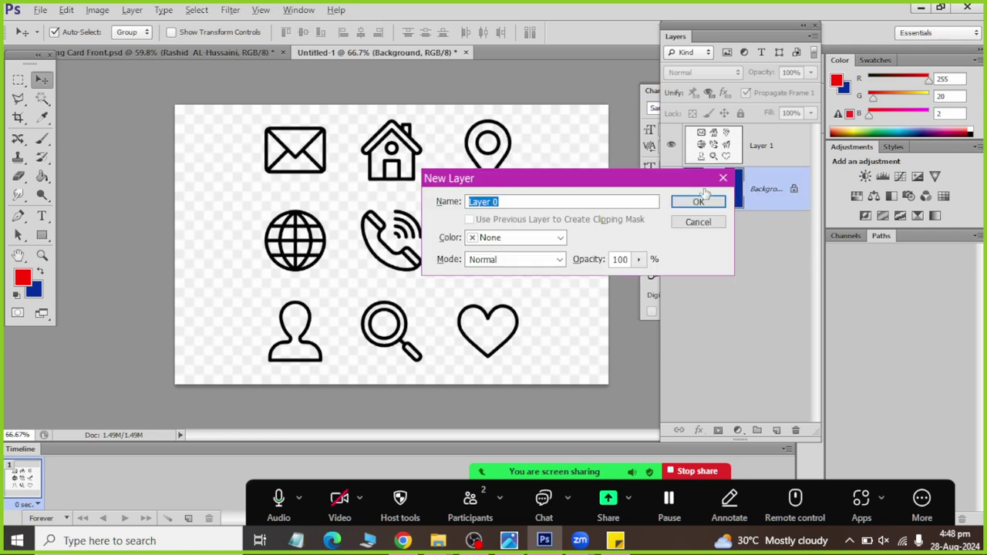
pyautogui.click(699, 196)
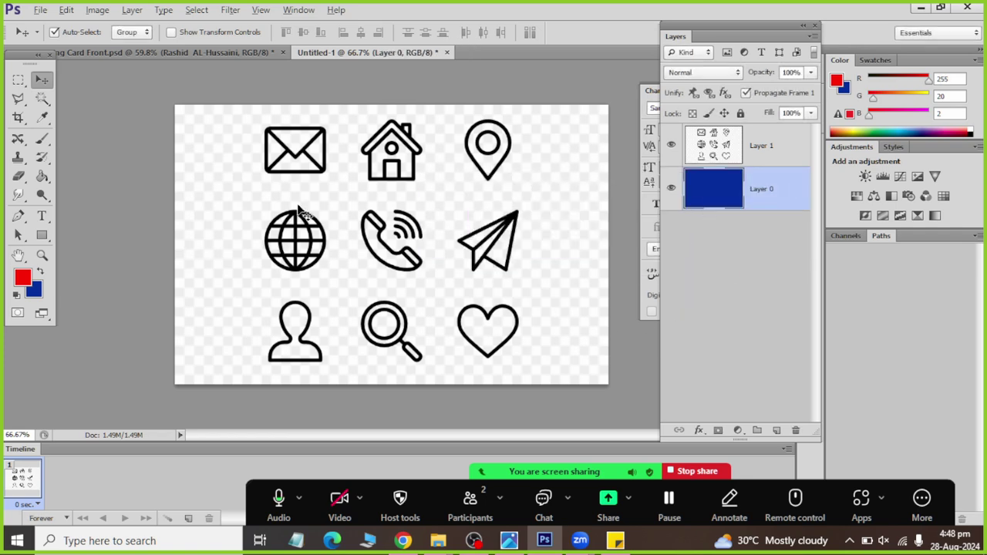
pyautogui.scroll(1, 317, 154)
pyautogui.scroll(1, 314, 143)
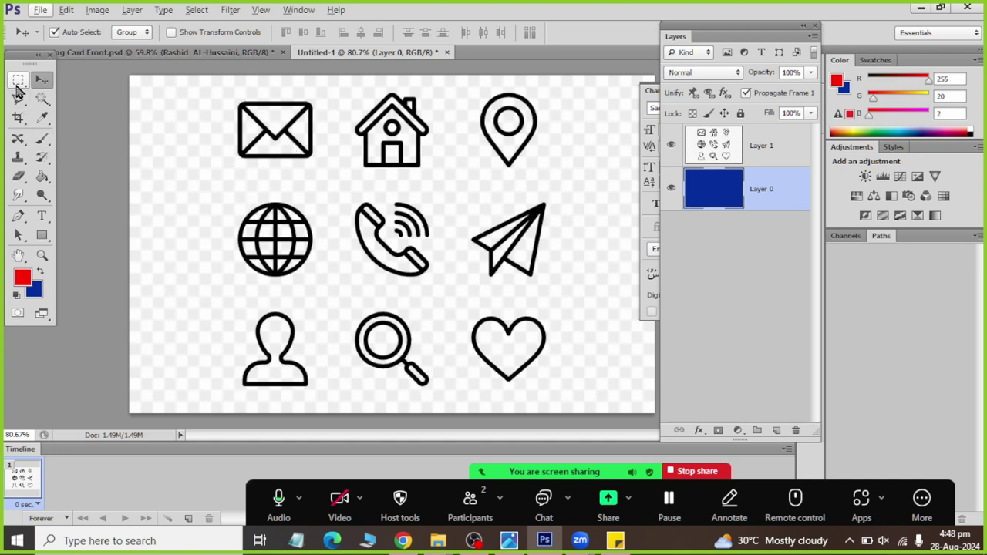
# - Copy the top-left envelope icon and paste it into a new 170×149 document
pyautogui.click(18, 80)
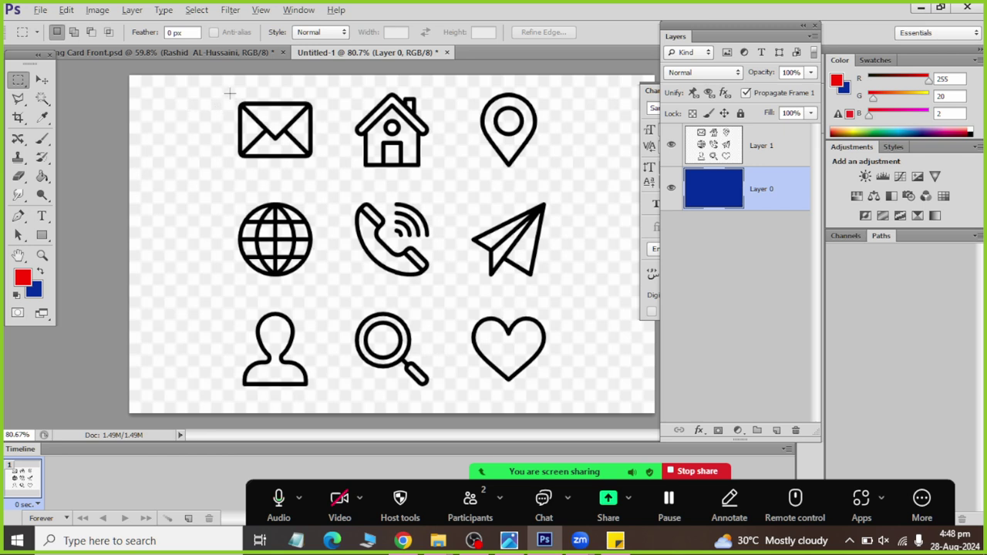
pyautogui.moveTo(230, 93); pyautogui.dragTo(328, 178)
pyautogui.hotkey('ctrl', 'c')
pyautogui.hotkey('ctrl', 'n')
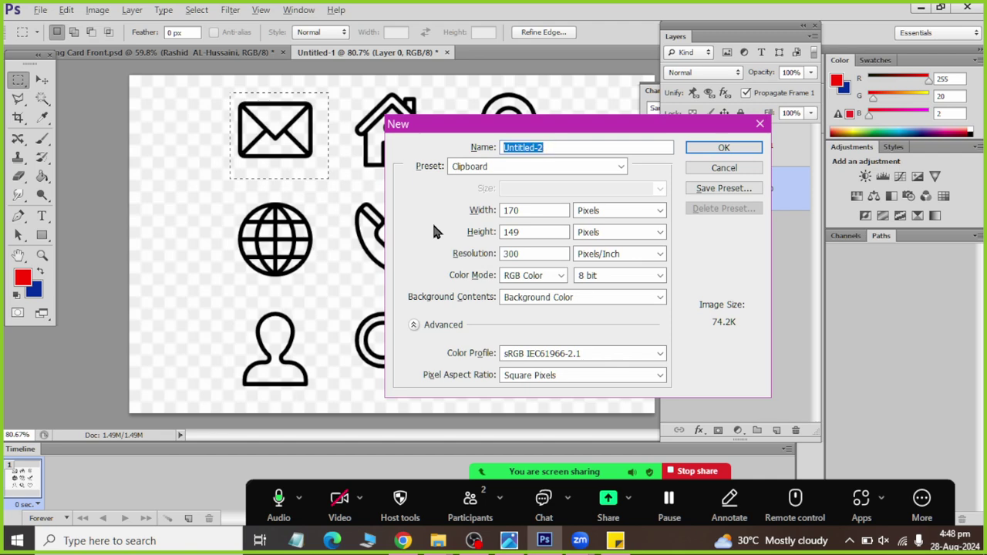
pyautogui.click(713, 145)
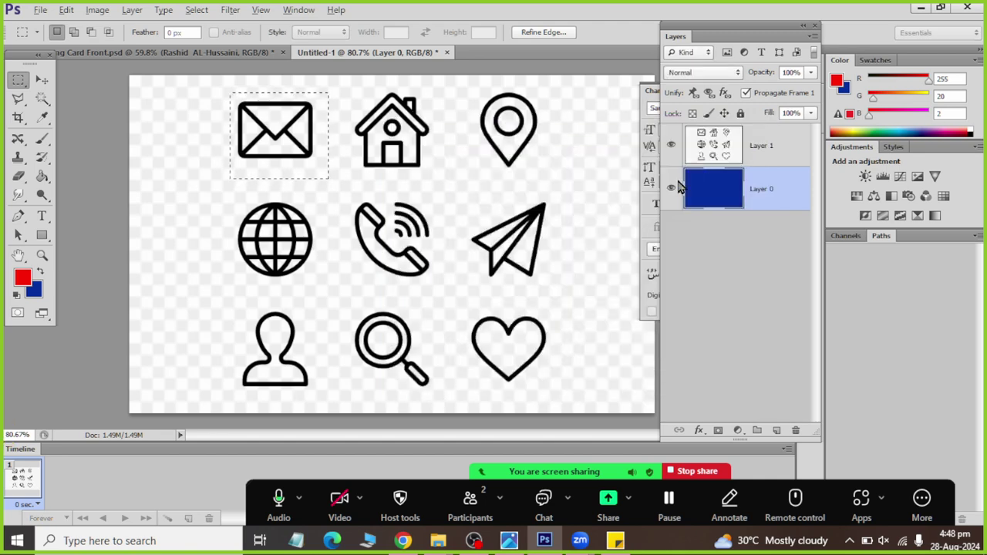
pyautogui.hotkey('ctrl', 'v')
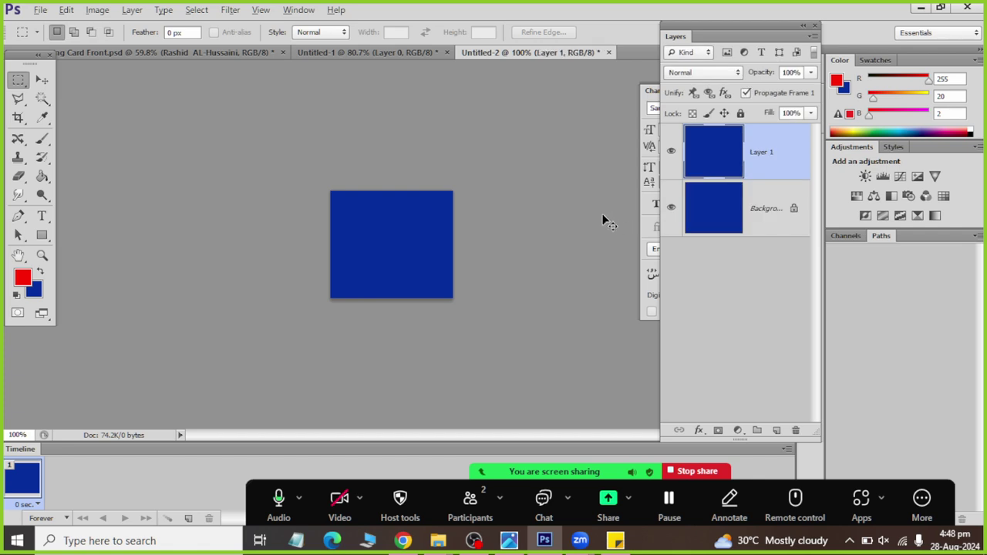
# - Delete the extra Layer 2 and bring the envelope into Untitled-2 as Layer 1
pyautogui.hotkey('ctrl', 'v')
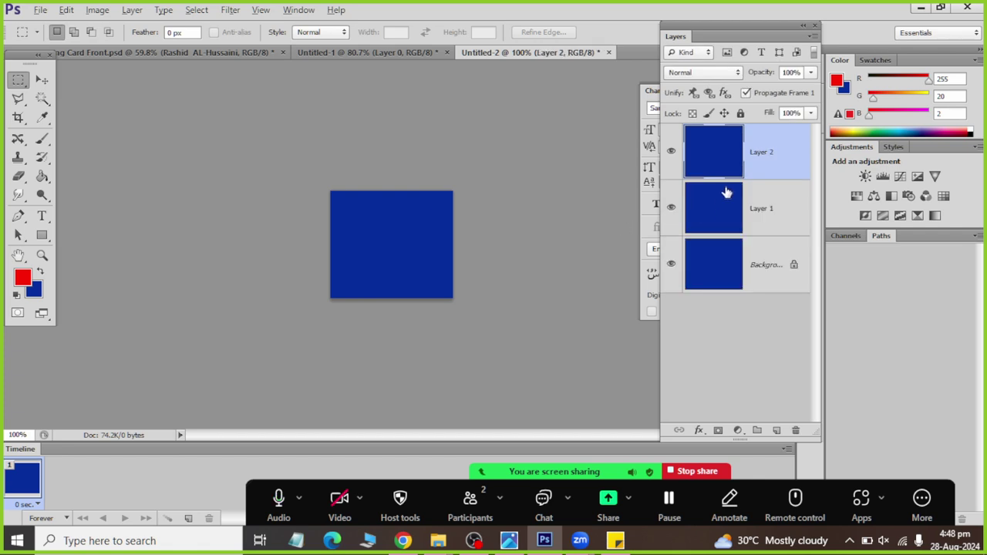
pyautogui.click(797, 431)
pyautogui.click(417, 218)
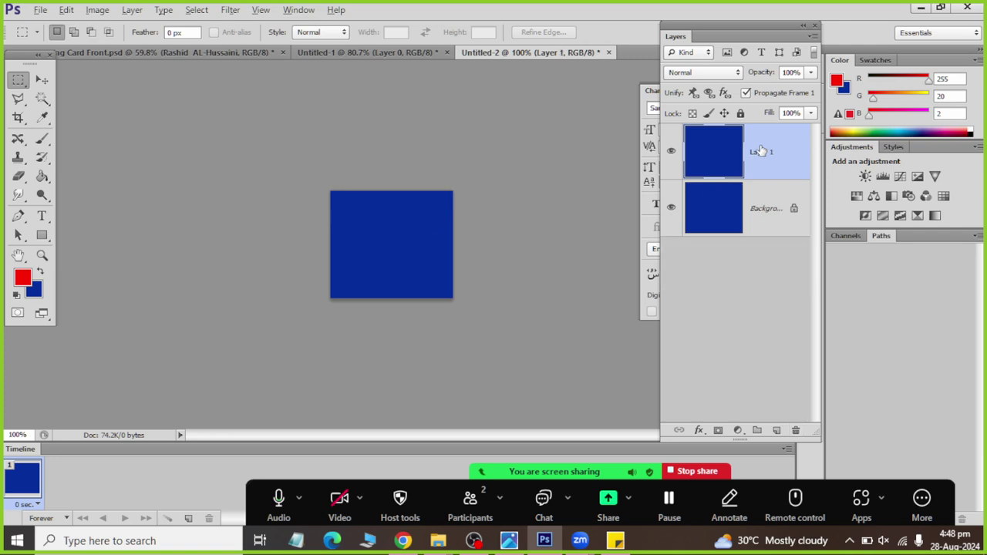
pyautogui.moveTo(761, 151); pyautogui.dragTo(746, 158)
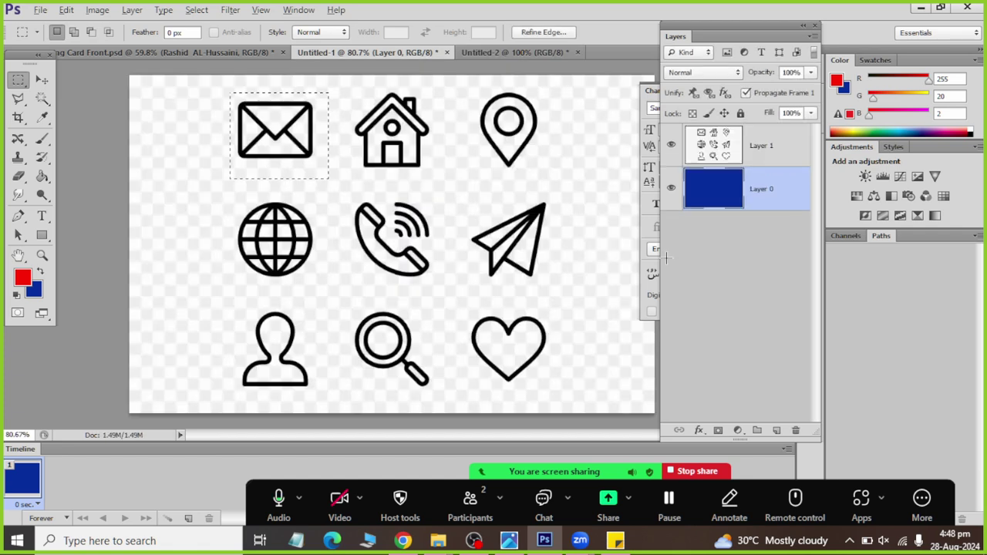
pyautogui.click(747, 156)
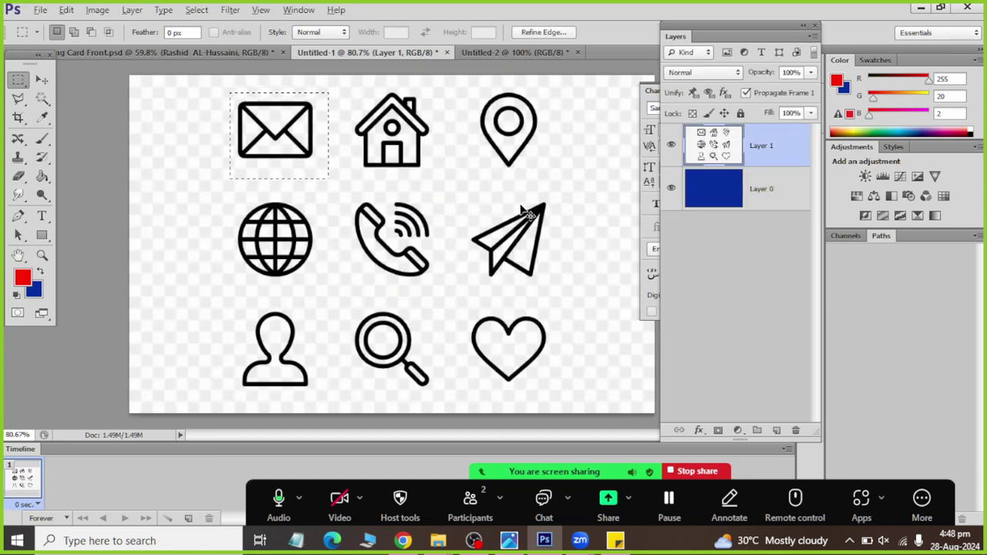
pyautogui.click(505, 52)
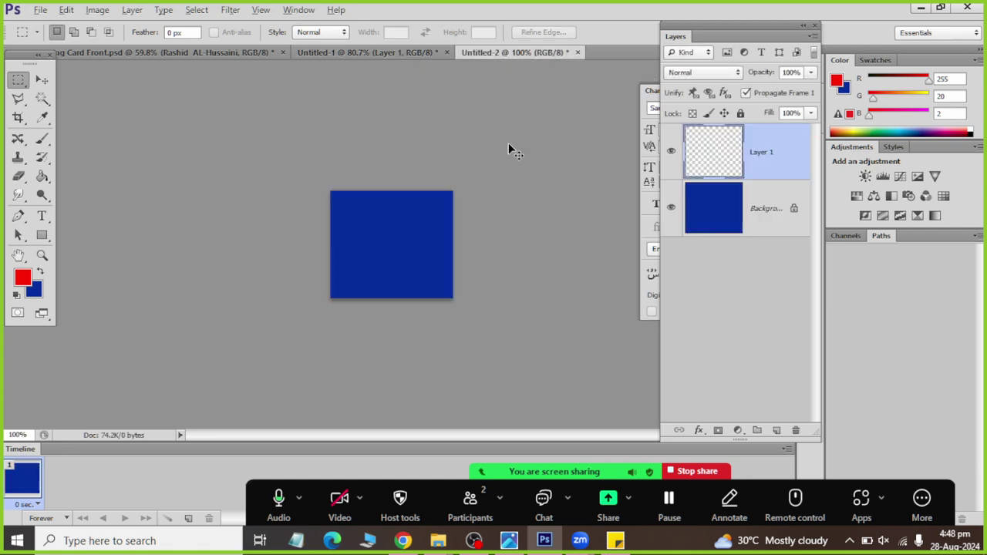
pyautogui.moveTo(508, 164); pyautogui.dragTo(512, 167)
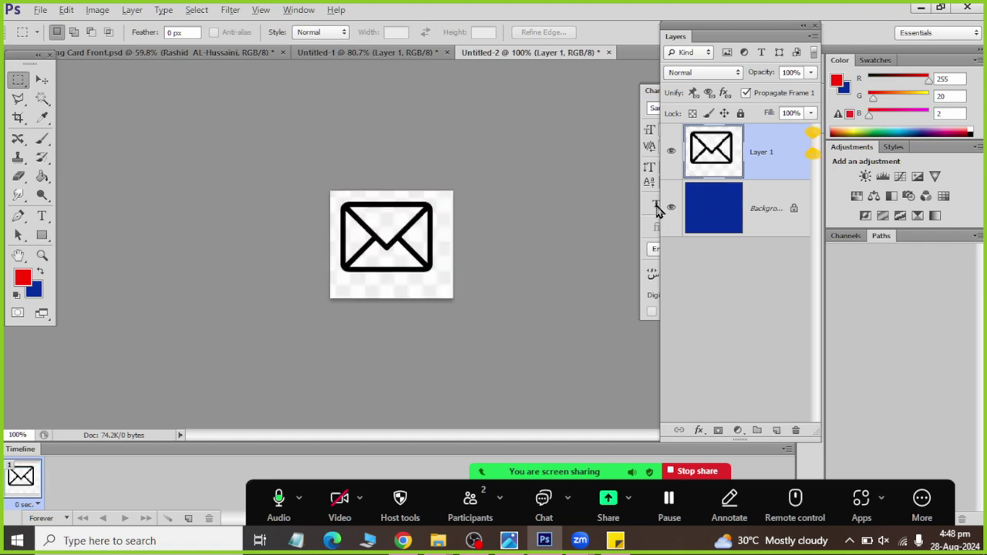
# - Make the background Layer 0 and delete the white background with the Magic Wand
pyautogui.doubleClick(795, 213)
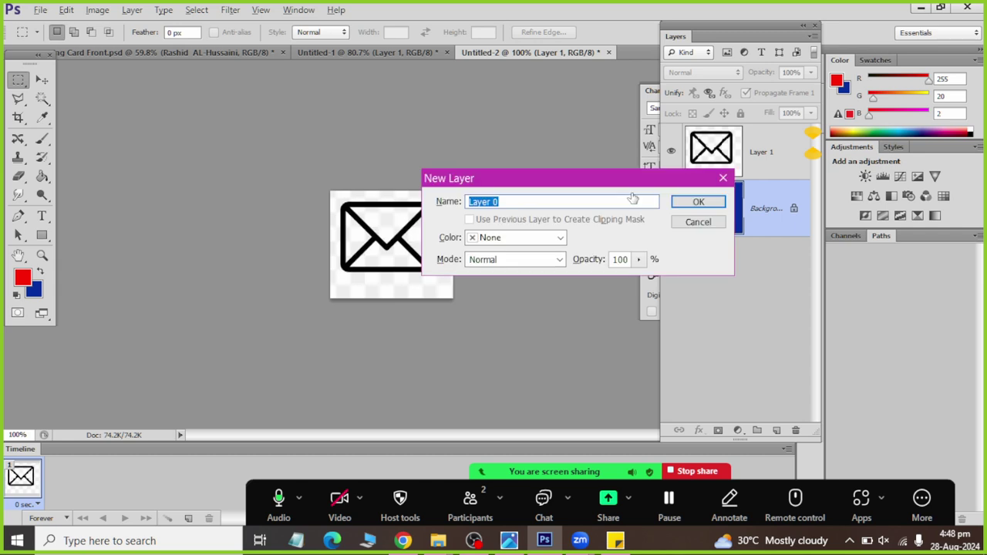
pyautogui.press('Return')
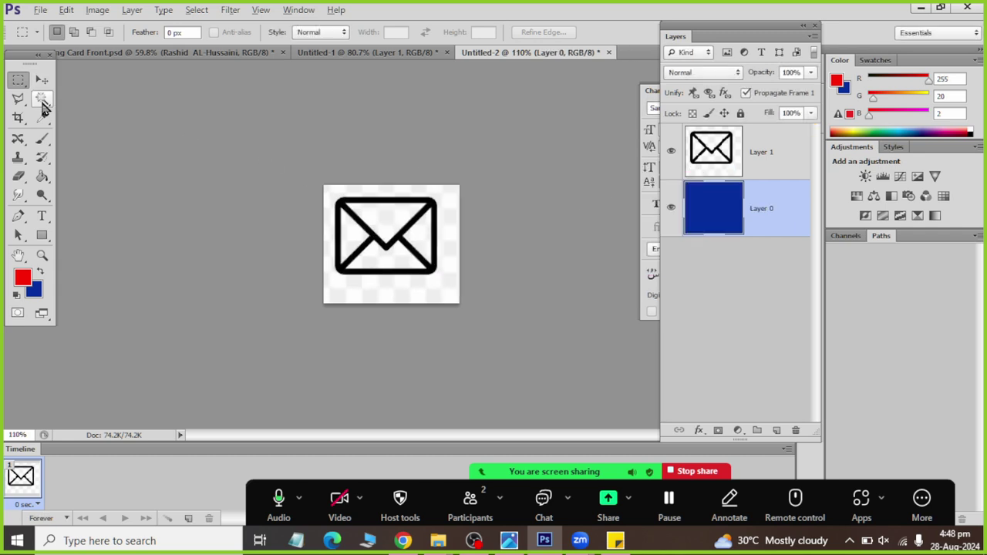
pyautogui.moveTo(43, 98); pyautogui.dragTo(93, 114)
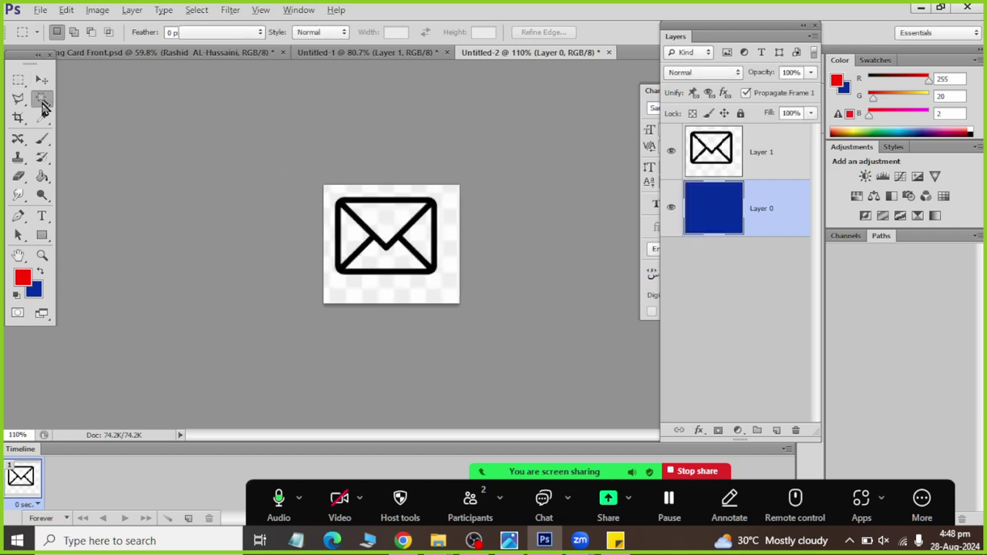
pyautogui.click(442, 301)
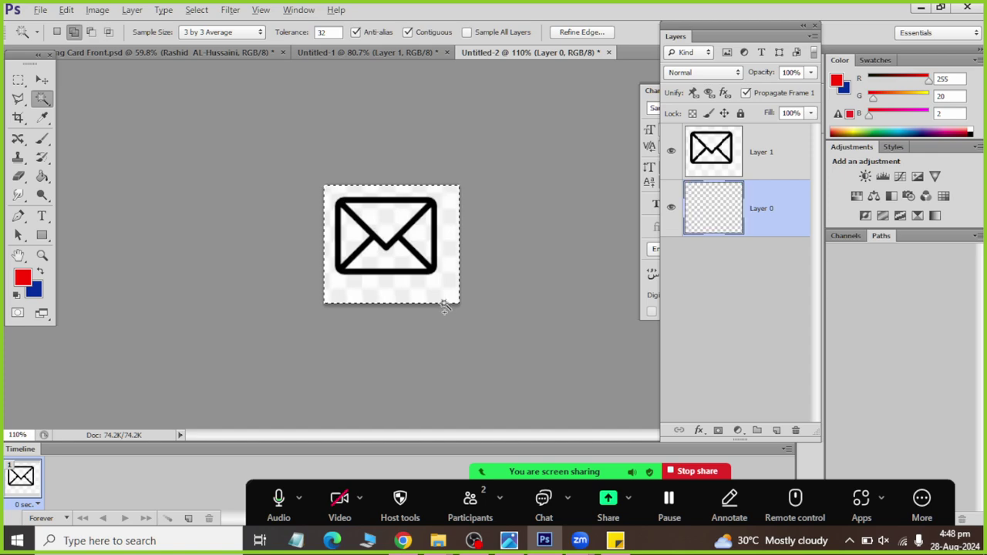
pyautogui.click(768, 167)
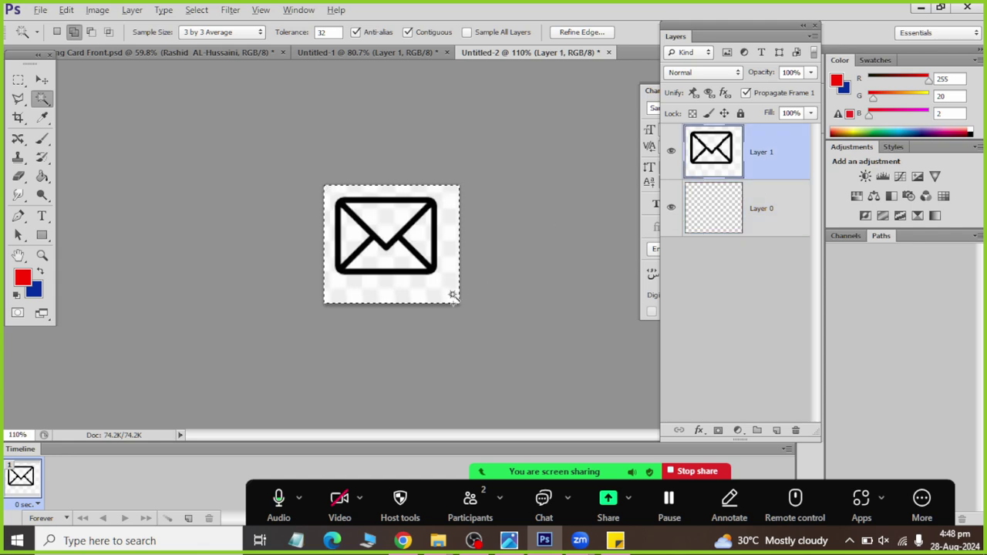
pyautogui.press('Delete')
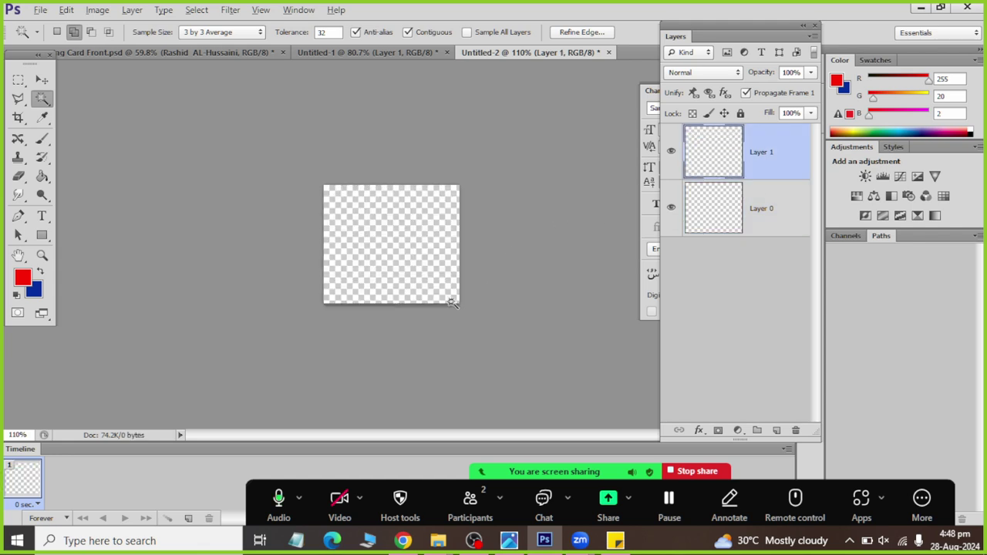
pyautogui.hotkey('ctrl', 'd')
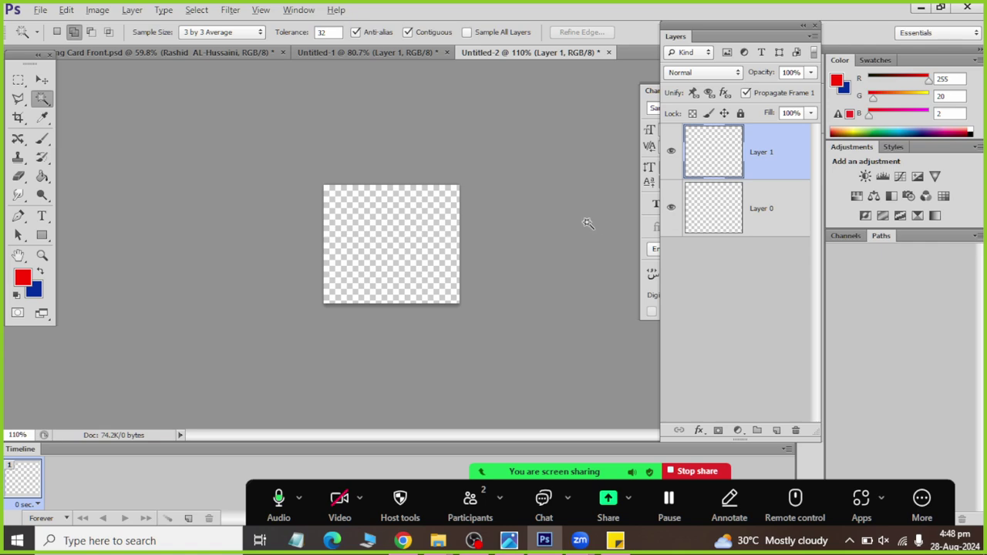
pyautogui.hotkey('ctrl', 'alt', 'z')
pyautogui.hotkey('ctrl', 'alt', 'z')
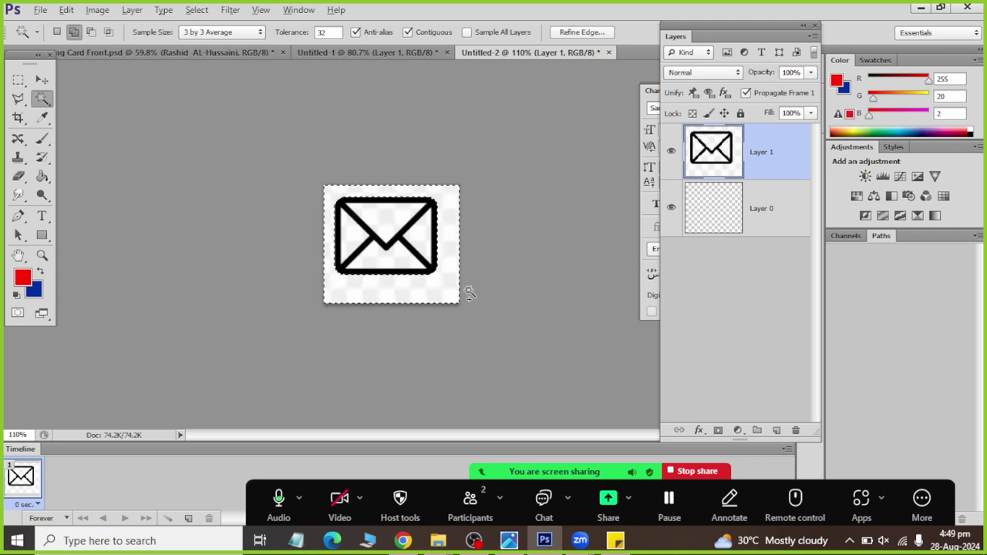
pyautogui.press('Delete')
# - Delete the white fill inside the envelope's triangles, leaving only its black outline
pyautogui.hotkey('ctrl', 'shift', 'i')
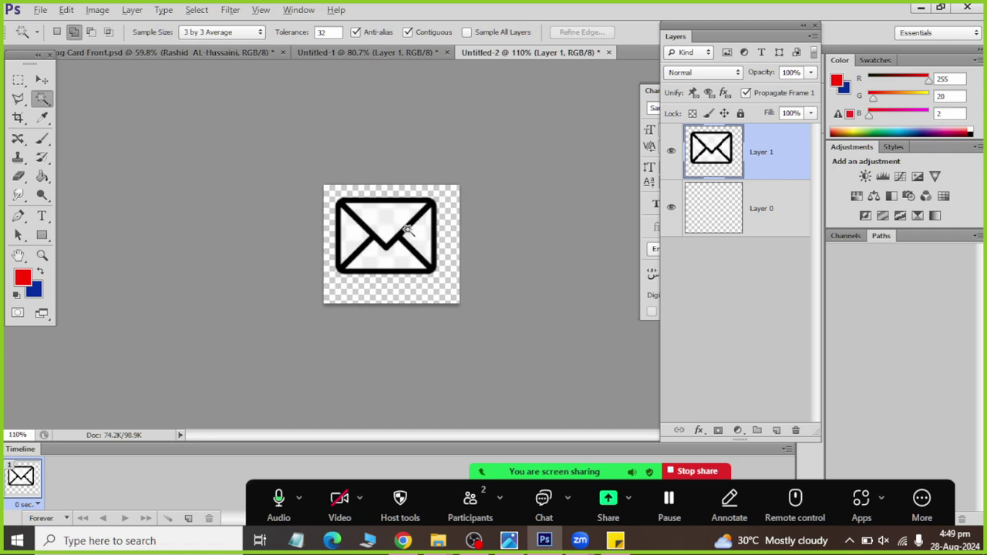
pyautogui.click(396, 223)
pyautogui.press('Delete')
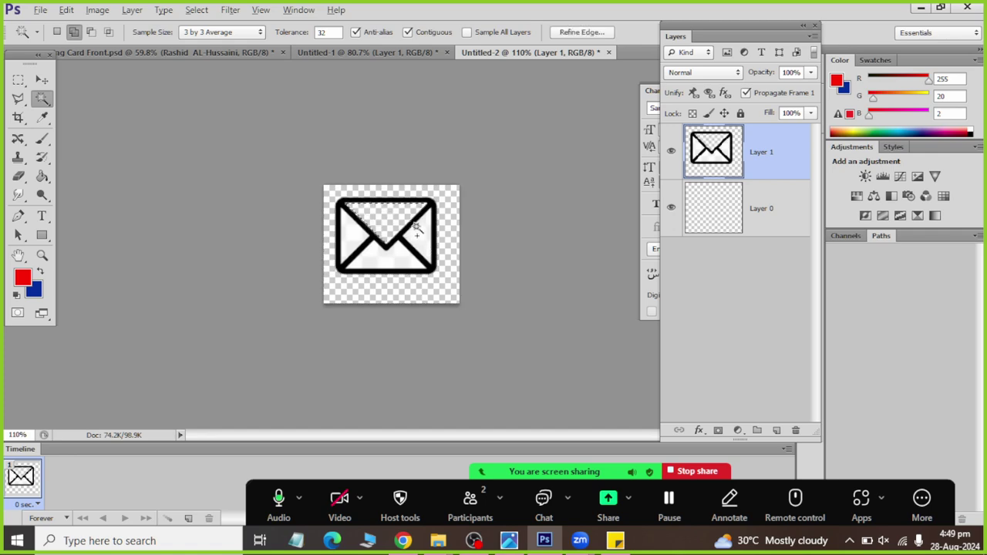
pyautogui.click(423, 239)
pyautogui.press('Delete')
pyautogui.click(381, 260)
pyautogui.press('Delete')
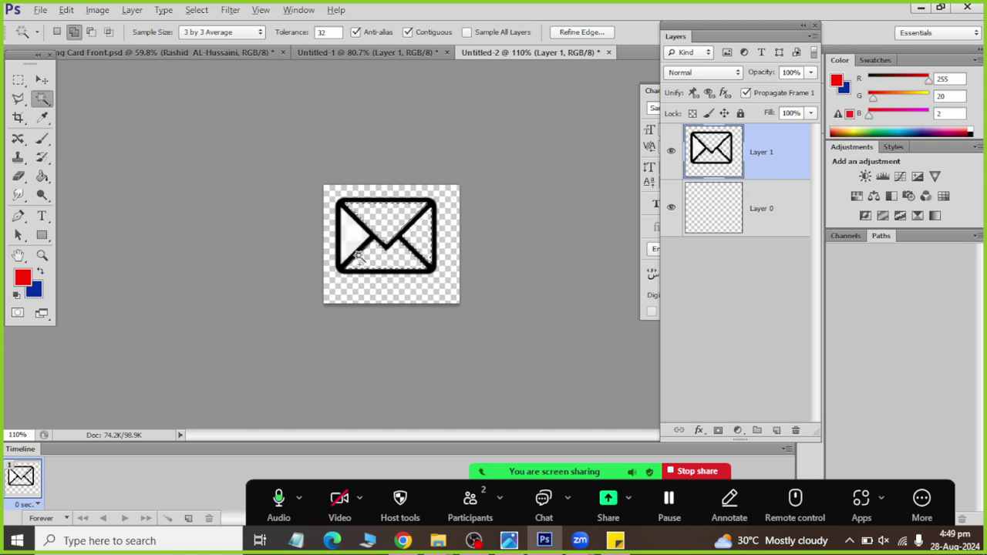
pyautogui.click(356, 239)
pyautogui.press('Delete')
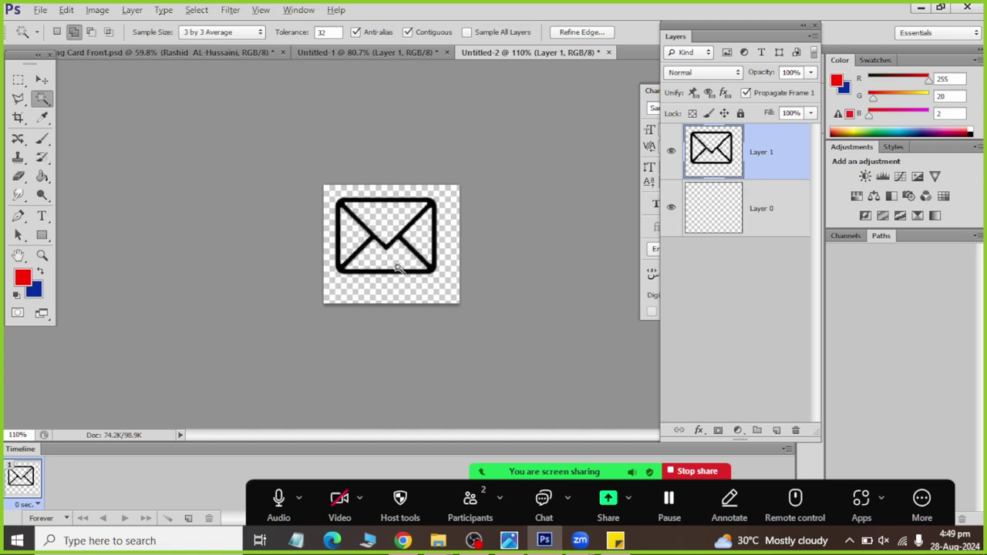
pyautogui.hotkey('ctrl', 'd')
pyautogui.hotkey('alt', 'Tab')
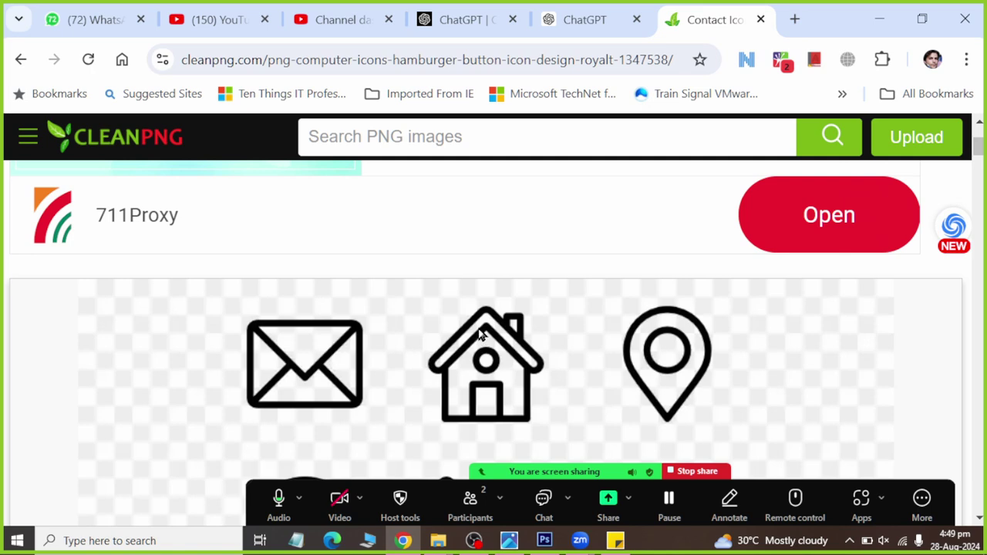
# - Check the New Visiting Card 02.png reference, then head back to the envelope document
pyautogui.hotkey('alt', 'Tab')
pyautogui.press('Tab')
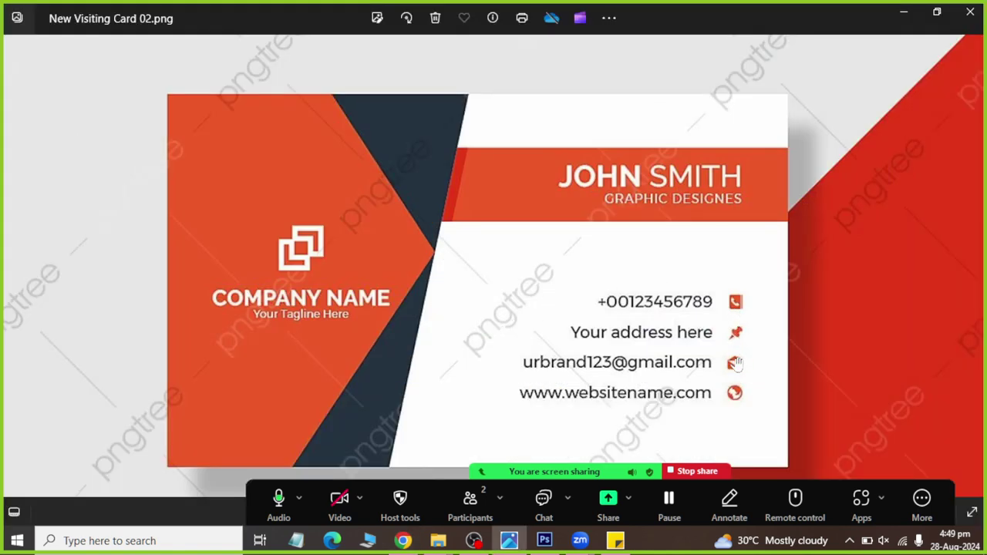
pyautogui.hotkey('alt', 'Tab')
pyautogui.hotkey('alt', 'Tab')
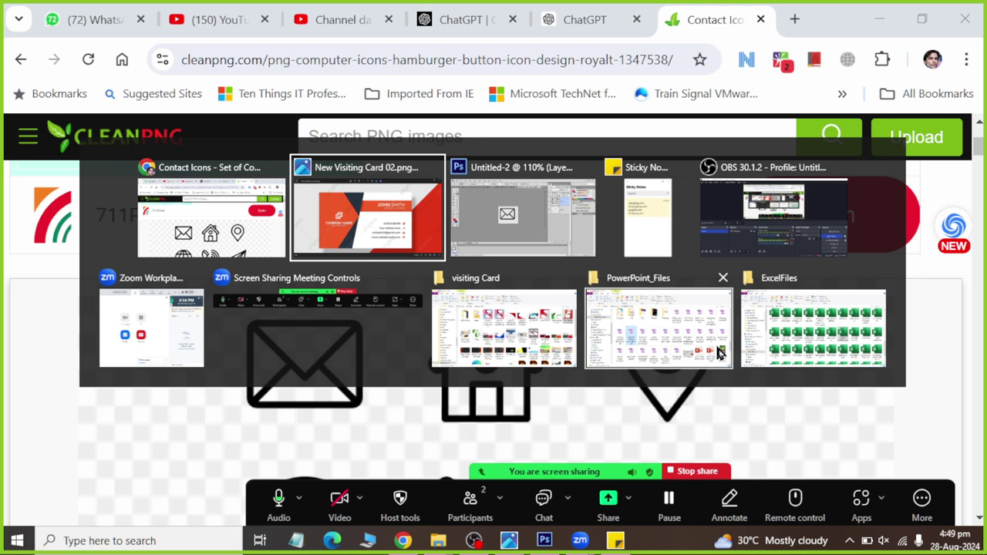
pyautogui.hotkey('alt', 'Tab')
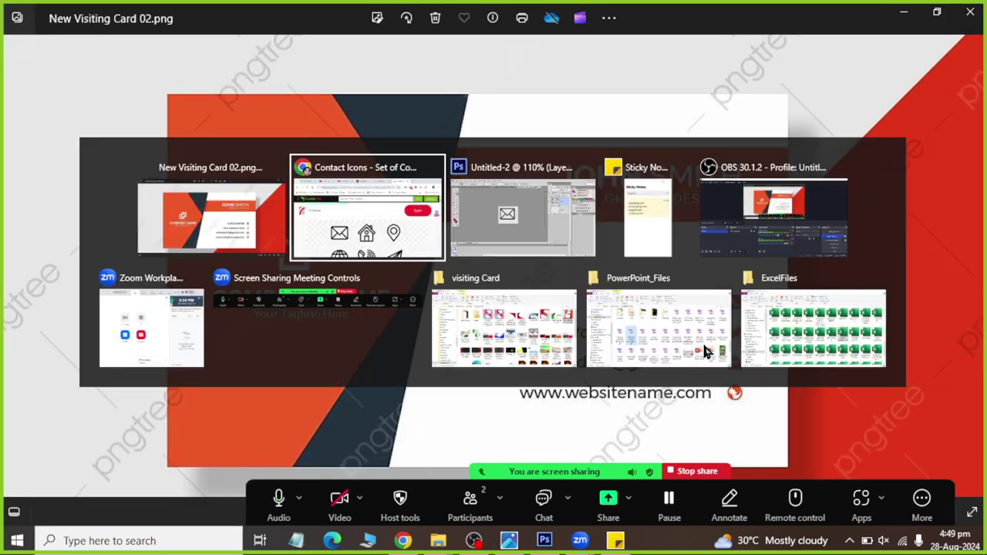
pyautogui.hotkey('alt', 'Tab')
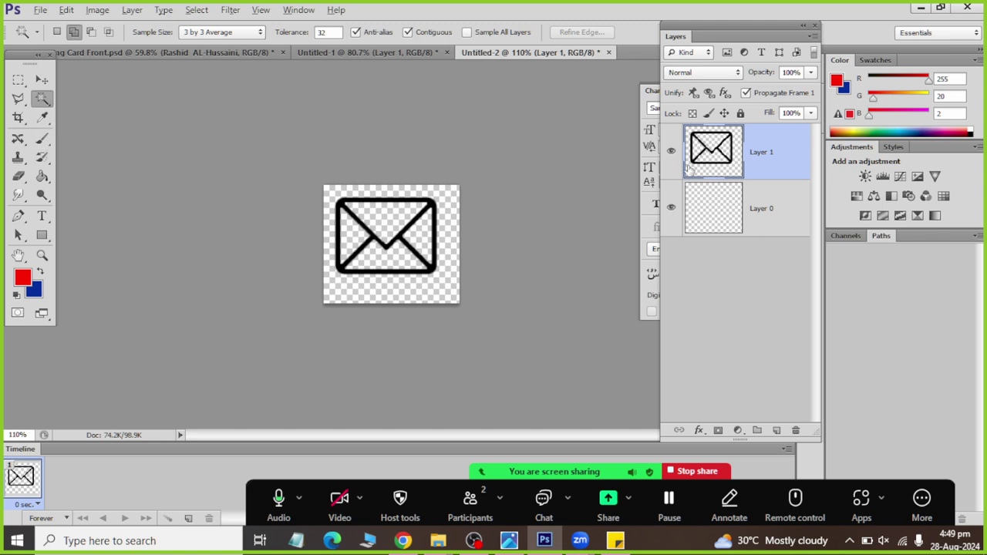
# - Copy the envelope onto the visiting card and move its Layer 1 to the top
pyautogui.keyDown('ctrl'); pyautogui.click(718, 161); pyautogui.keyUp('ctrl')
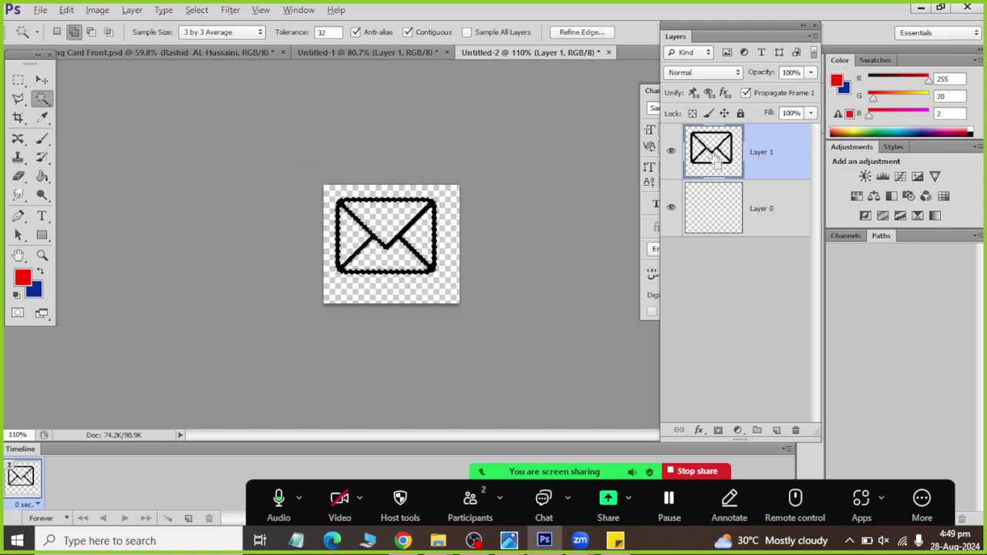
pyautogui.click(243, 56)
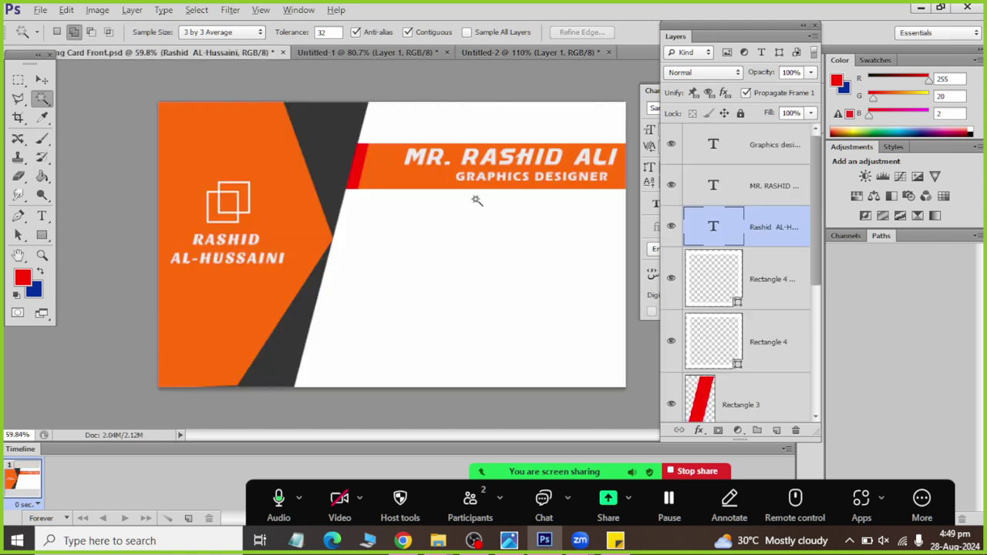
pyautogui.moveTo(544, 247); pyautogui.dragTo(544, 301)
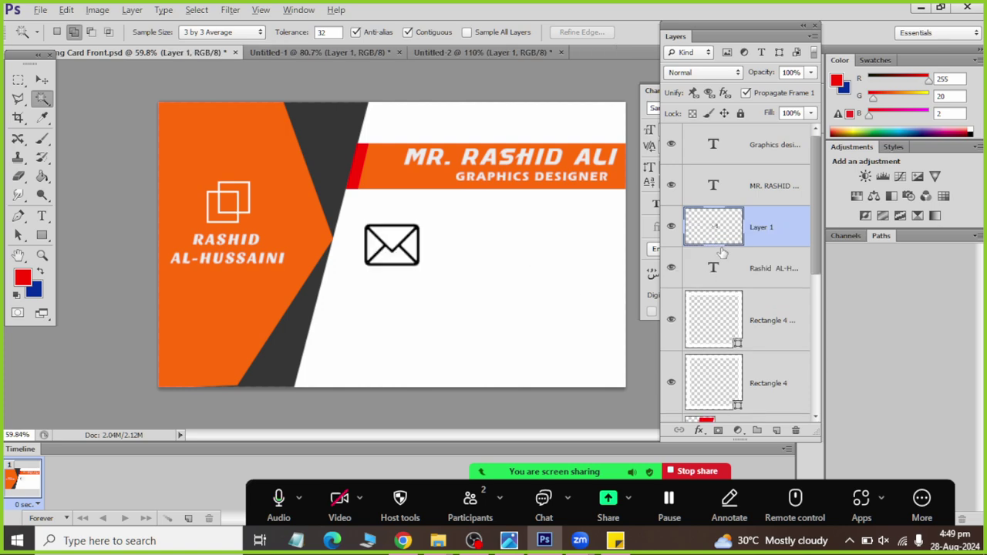
pyautogui.moveTo(733, 239); pyautogui.dragTo(751, 282)
pyautogui.moveTo(752, 232); pyautogui.dragTo(740, 143)
# - Move the envelope right onto the white area and scale it to about 53%
pyautogui.click(42, 81)
pyautogui.click(42, 81)
pyautogui.moveTo(378, 245); pyautogui.dragTo(566, 255)
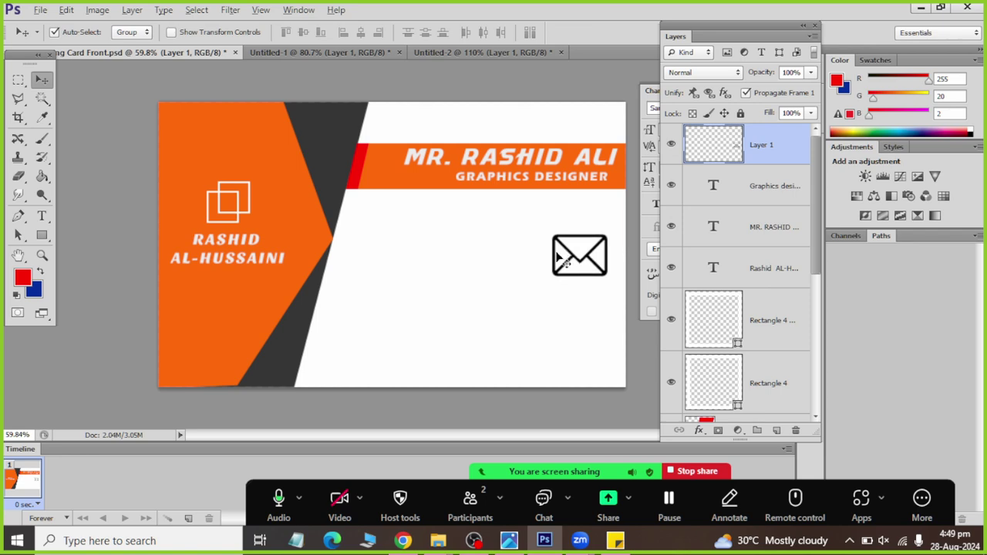
pyautogui.hotkey('ctrl', 't')
pyautogui.moveTo(615, 282); pyautogui.dragTo(603, 271)
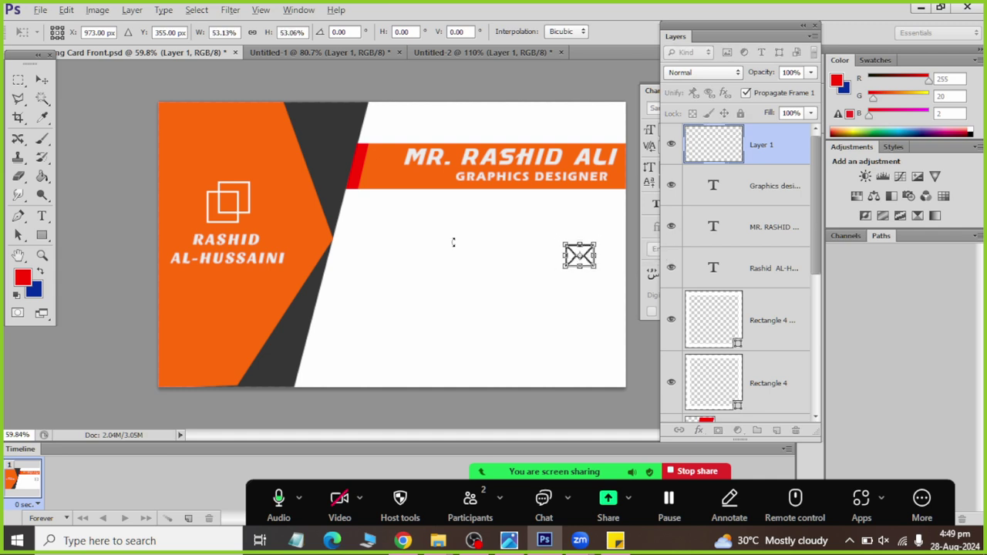
pyautogui.click(42, 81)
pyautogui.click(401, 216)
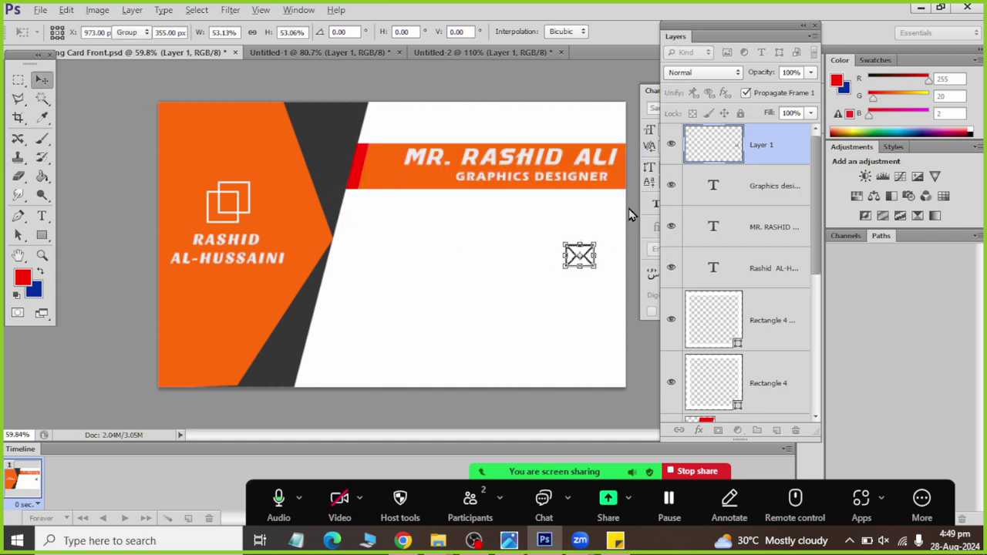
# - Give the envelope layer an orange ff6b09 Color Overlay via Blending Options
pyautogui.click(699, 429)
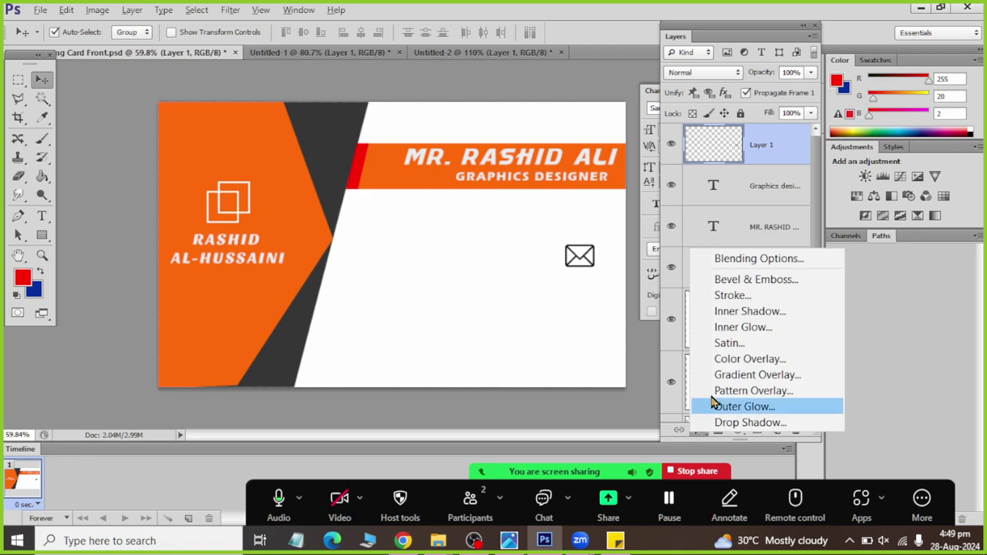
pyautogui.click(753, 262)
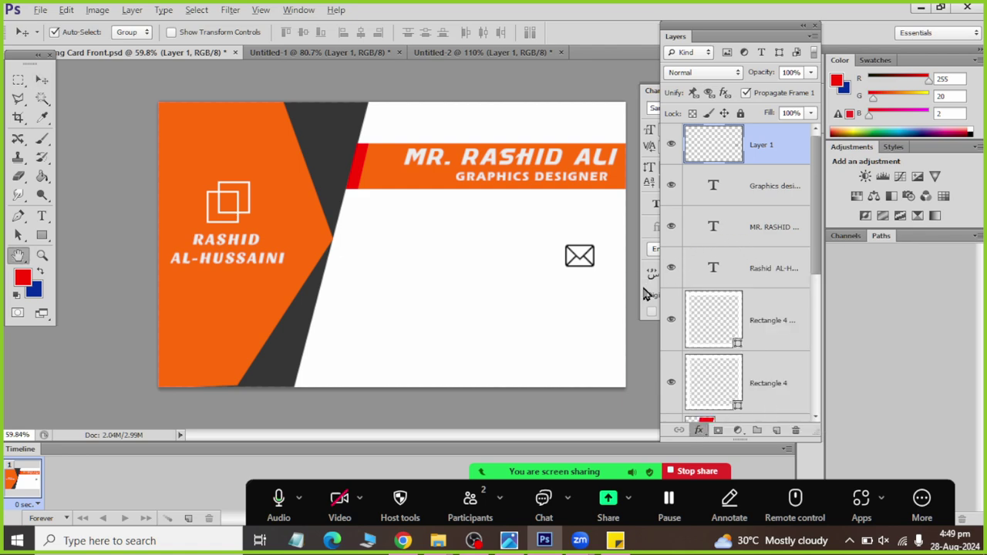
pyautogui.moveTo(518, 130)
pyautogui.mouseDown()
pyautogui.moveTo(77, 92)
pyautogui.moveTo(137, 73)
pyautogui.mouseUp()
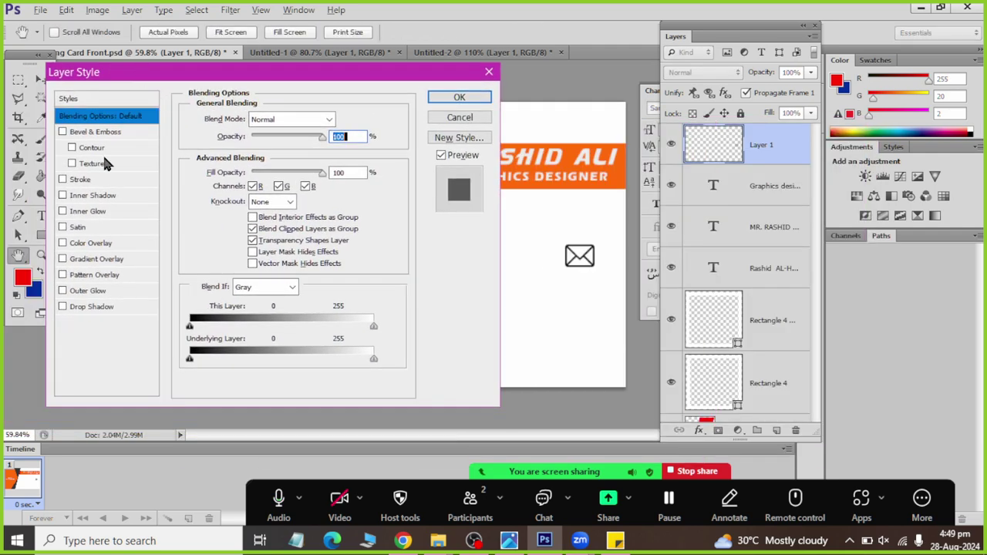
pyautogui.click(62, 243)
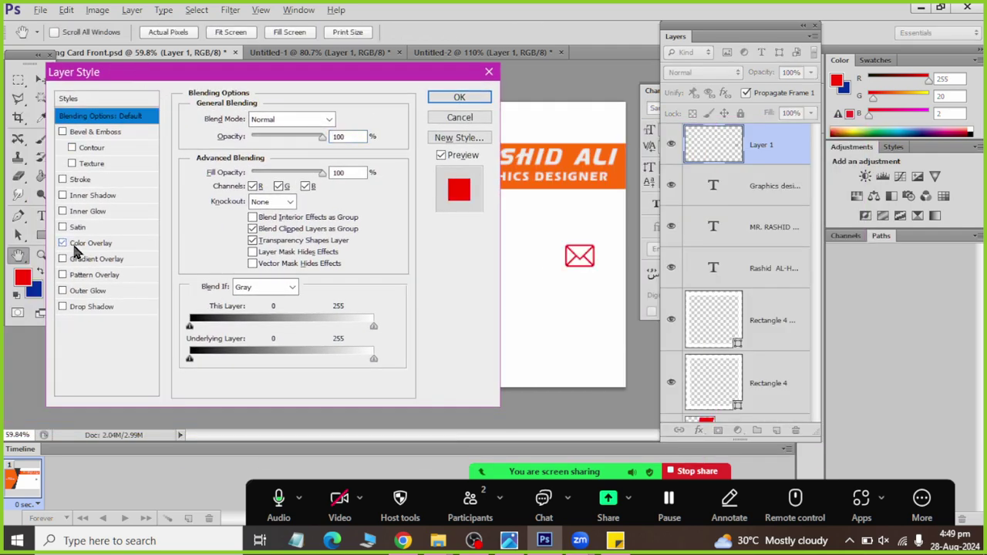
pyautogui.click(87, 244)
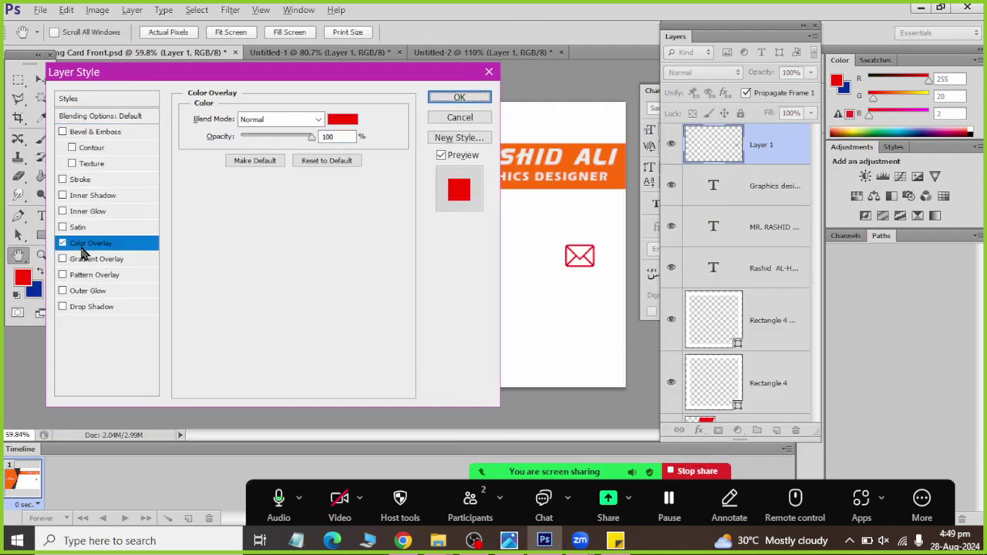
pyautogui.click(342, 120)
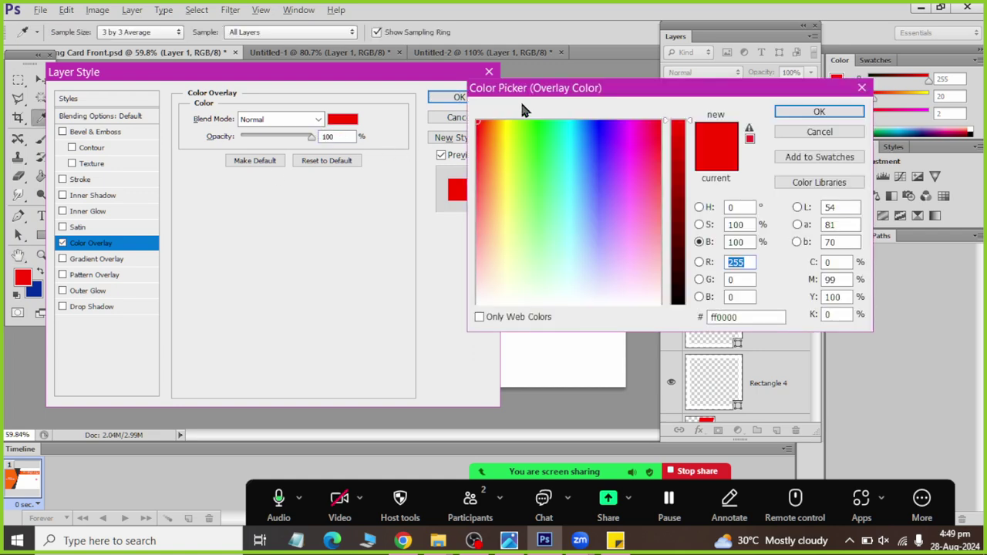
pyautogui.moveTo(520, 108); pyautogui.dragTo(344, 247)
pyautogui.click(310, 265)
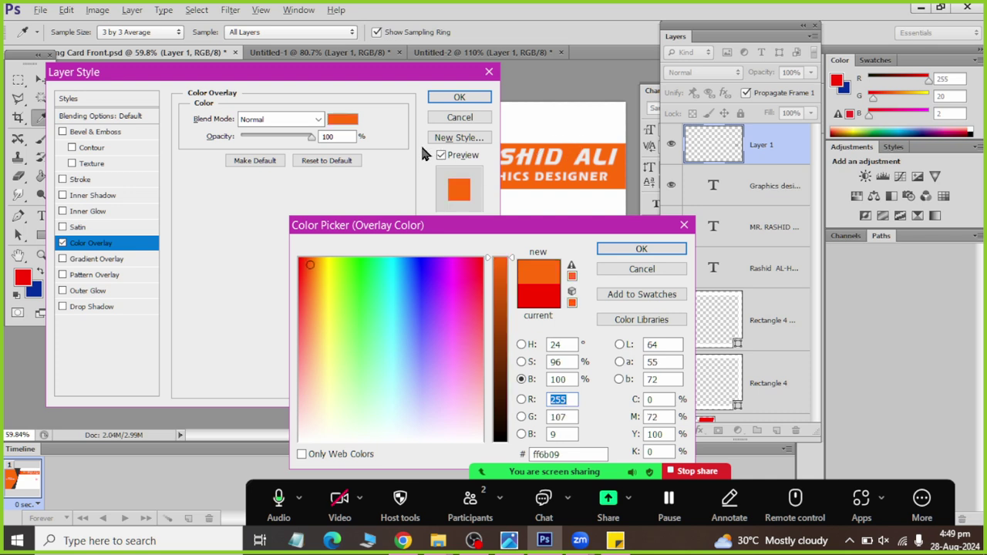
pyautogui.click(639, 249)
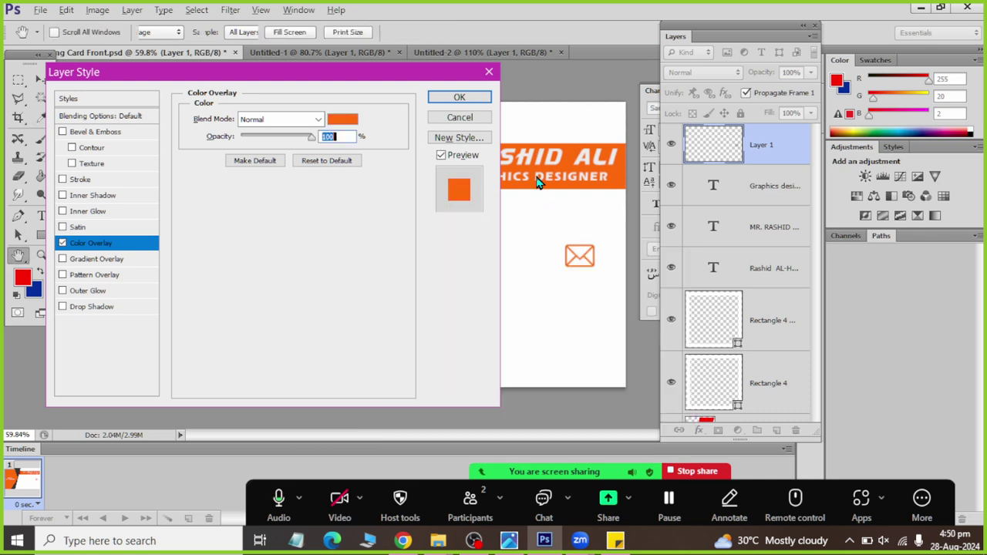
pyautogui.click(467, 103)
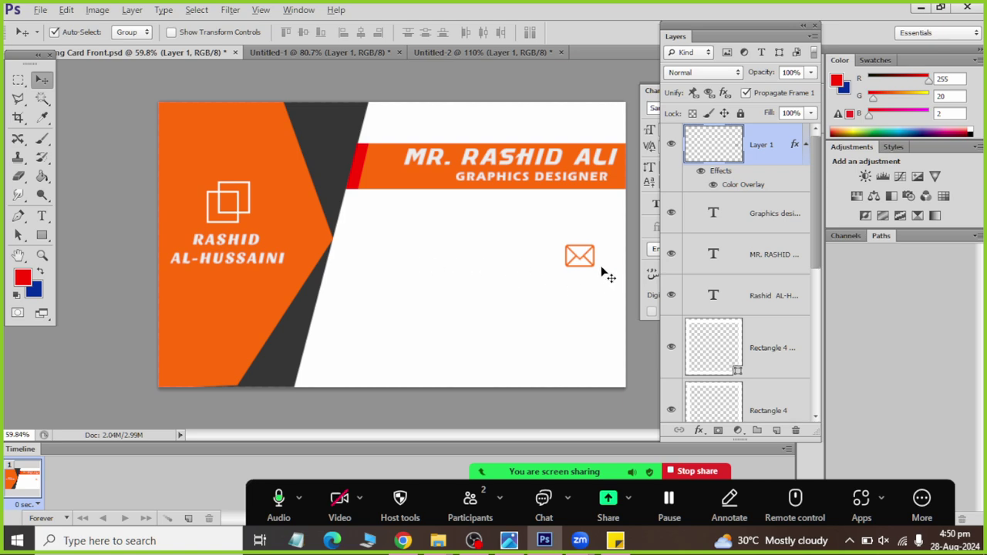
# - Glance at the CleanPNG page, then bring back the Untitled-1 icon sheet in Photoshop
pyautogui.hotkey('alt', 'Tab')
pyautogui.hotkey('alt', 'Tab')
pyautogui.hotkey('alt', 'Tab')
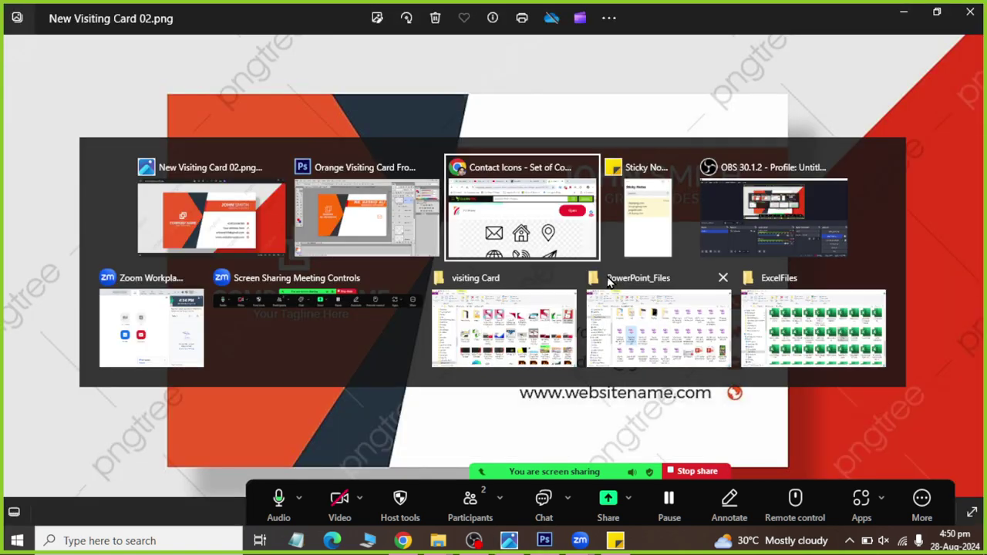
pyautogui.scroll(-3, 581, 287)
pyautogui.scroll(3, 581, 287)
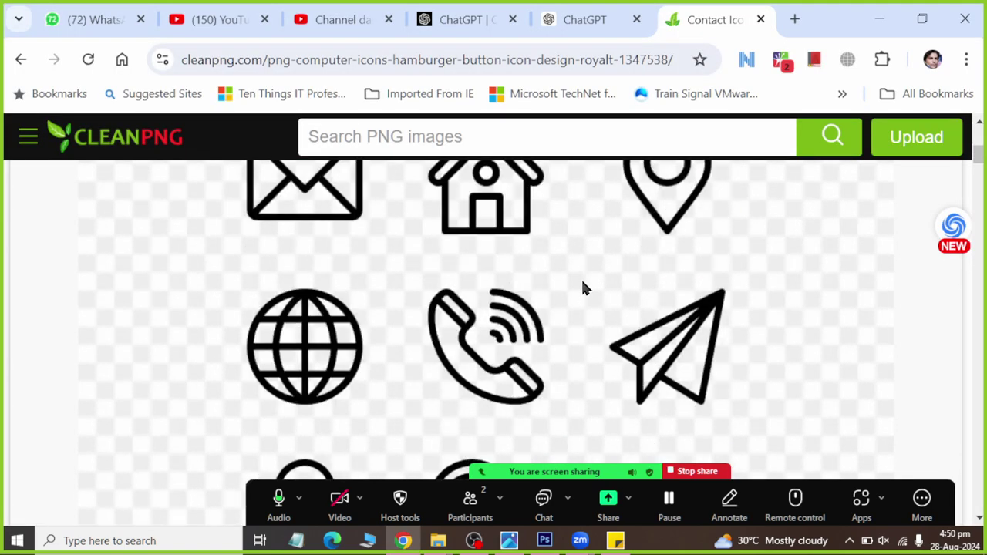
pyautogui.hotkey('alt', 'Tab')
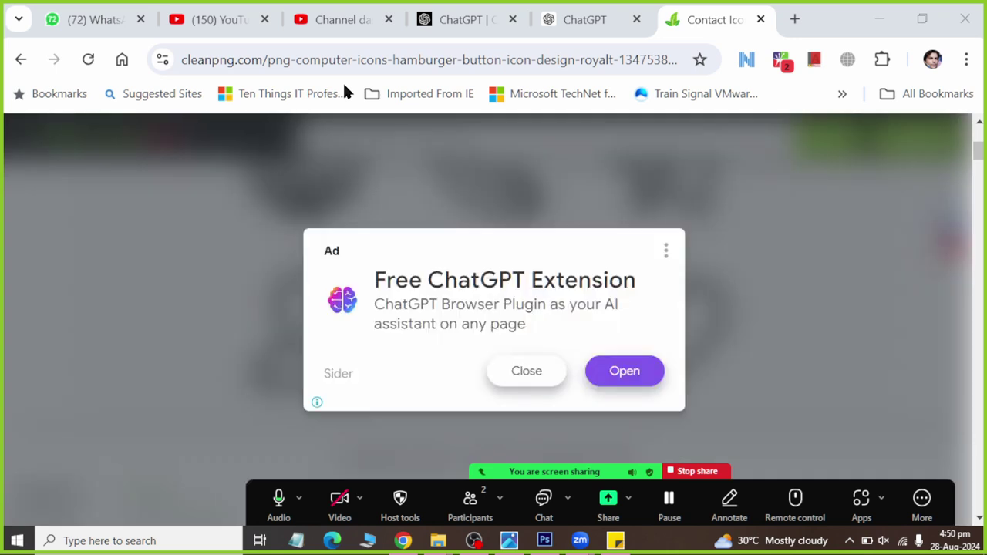
pyautogui.hotkey('alt', 'Tab')
pyautogui.click(345, 57)
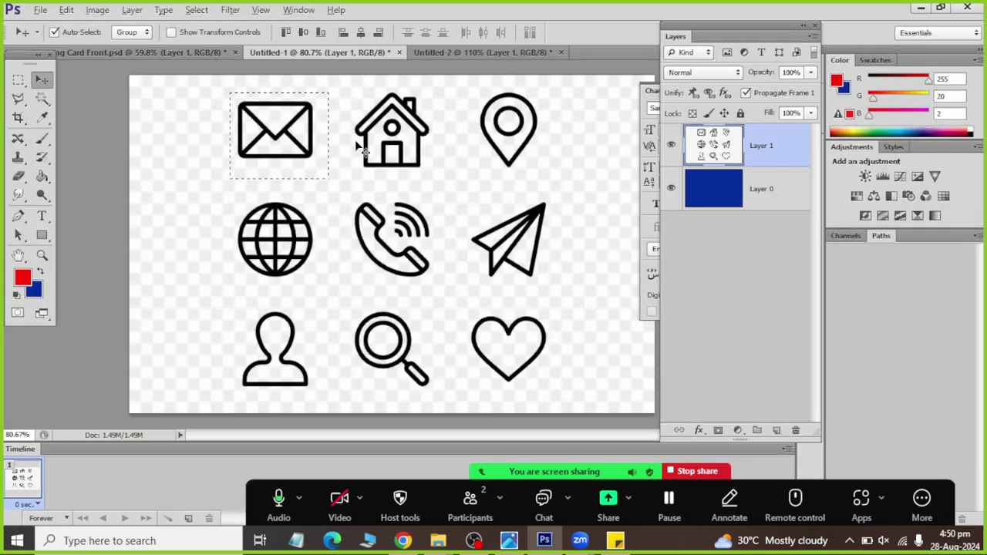
# - Marquee-select the phone icon on the sheet and close the envelope document without saving
pyautogui.click(18, 80)
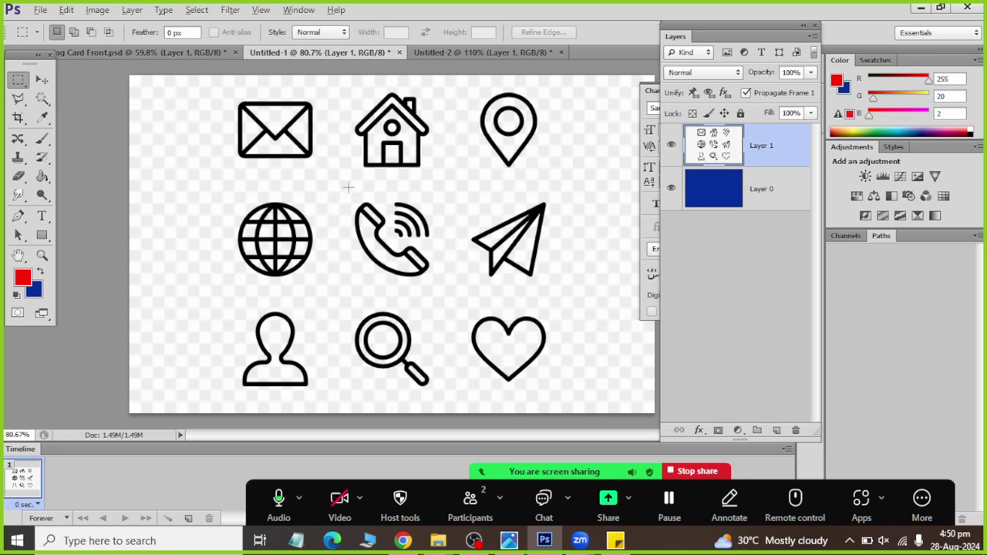
pyautogui.moveTo(344, 189); pyautogui.dragTo(455, 294)
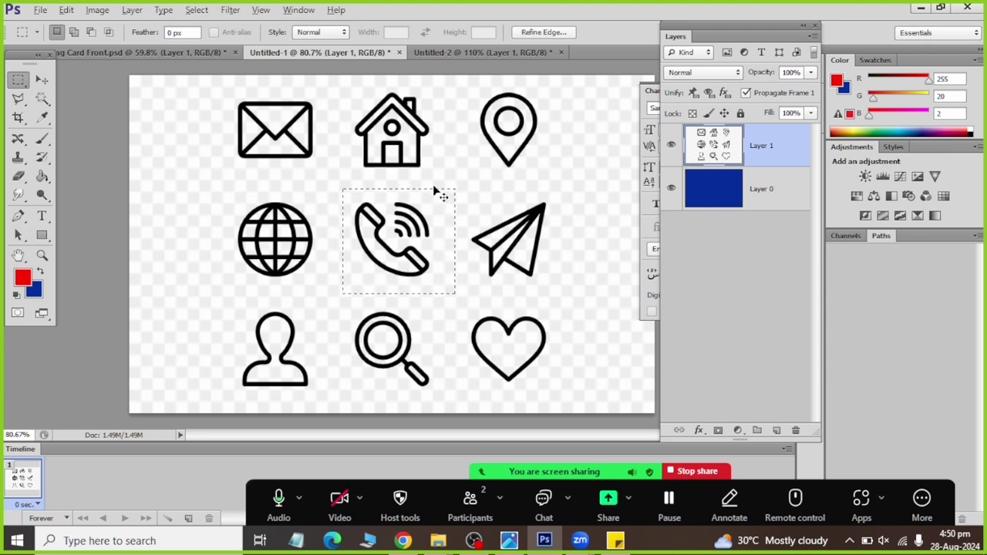
pyautogui.click(467, 52)
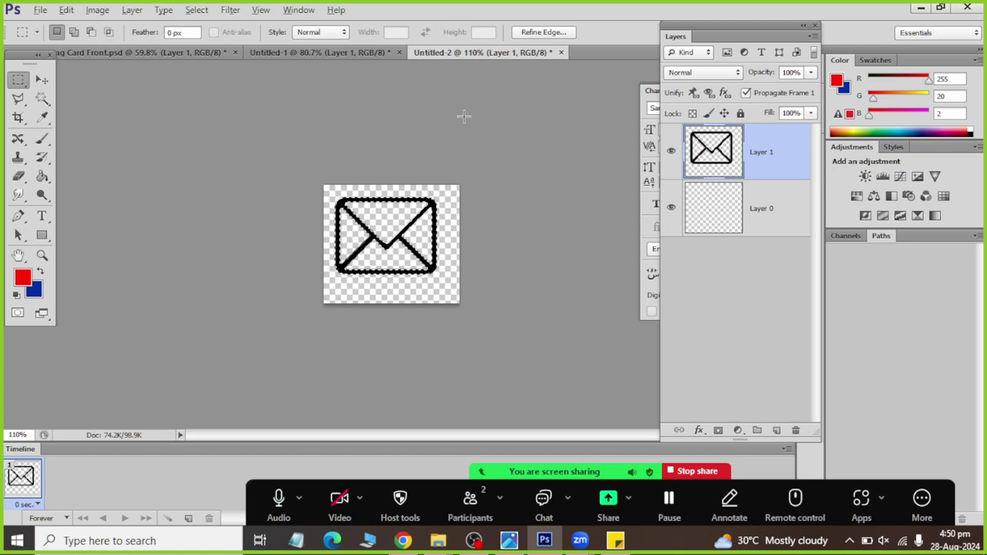
pyautogui.hotkey('ctrl', 'w')
pyautogui.press('n')
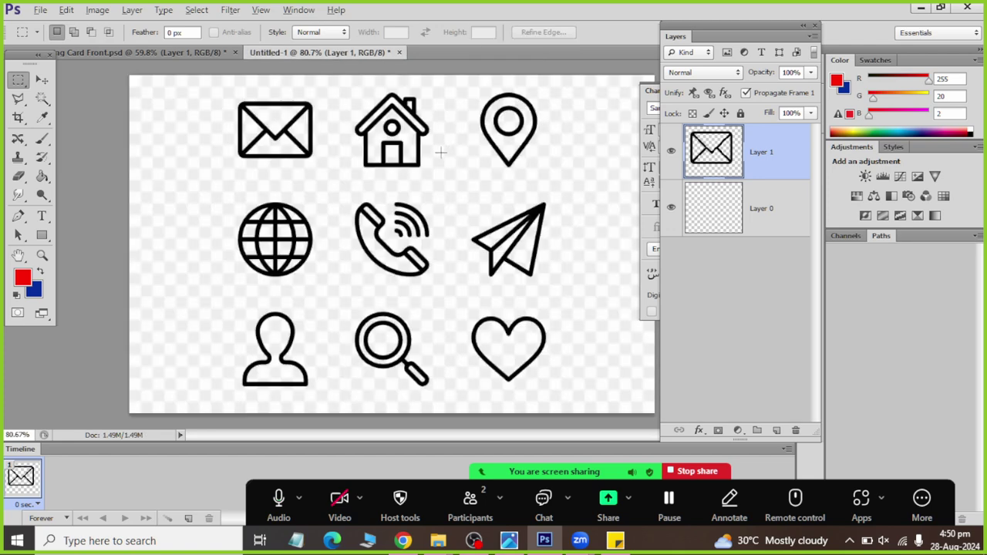
# - Paste the phone icon into a new clipboard-sized document and delete its Background layer
pyautogui.hotkey('ctrl', 'n')
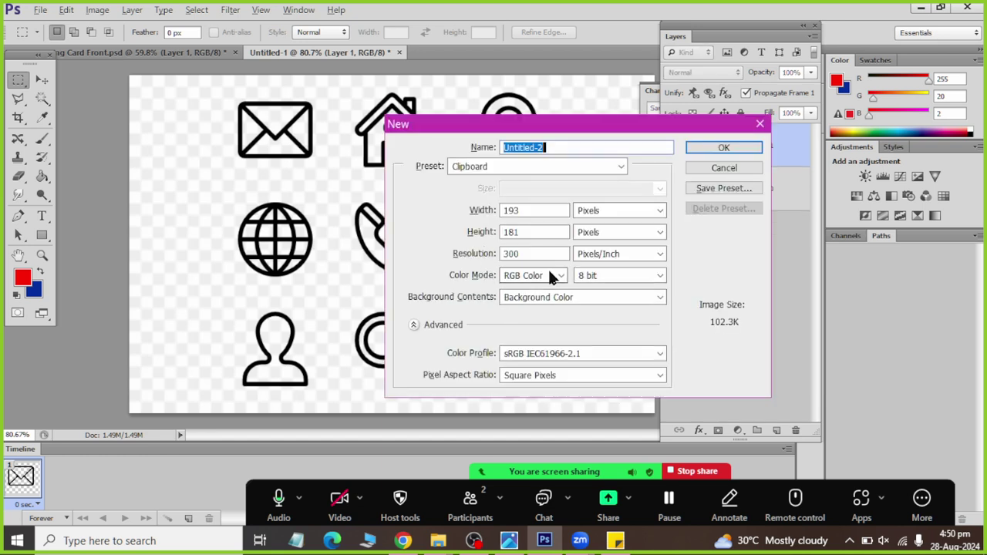
pyautogui.click(714, 147)
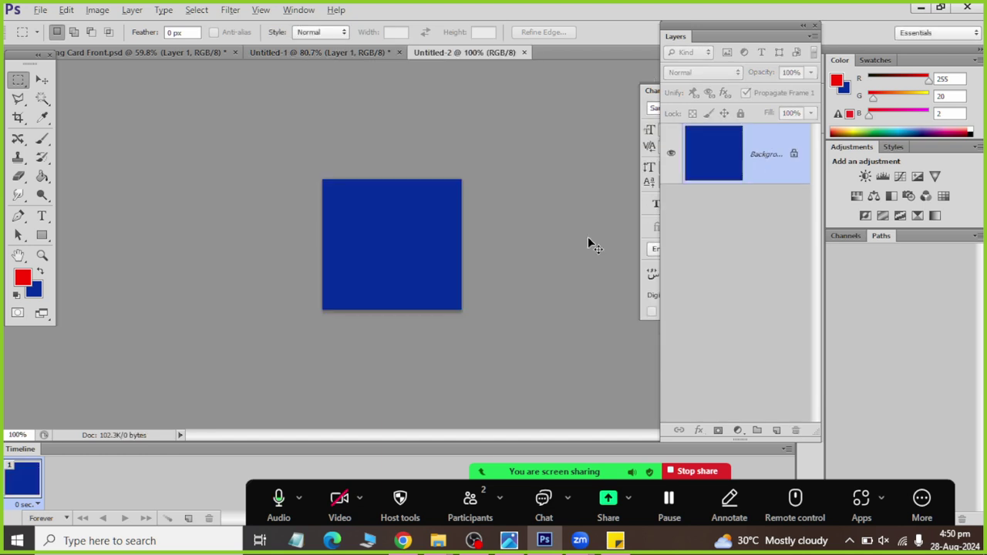
pyautogui.hotkey('ctrl', 'shift', 'alt', 'n')
pyautogui.hotkey('ctrl', 'v')
pyautogui.moveTo(713, 214); pyautogui.dragTo(793, 430)
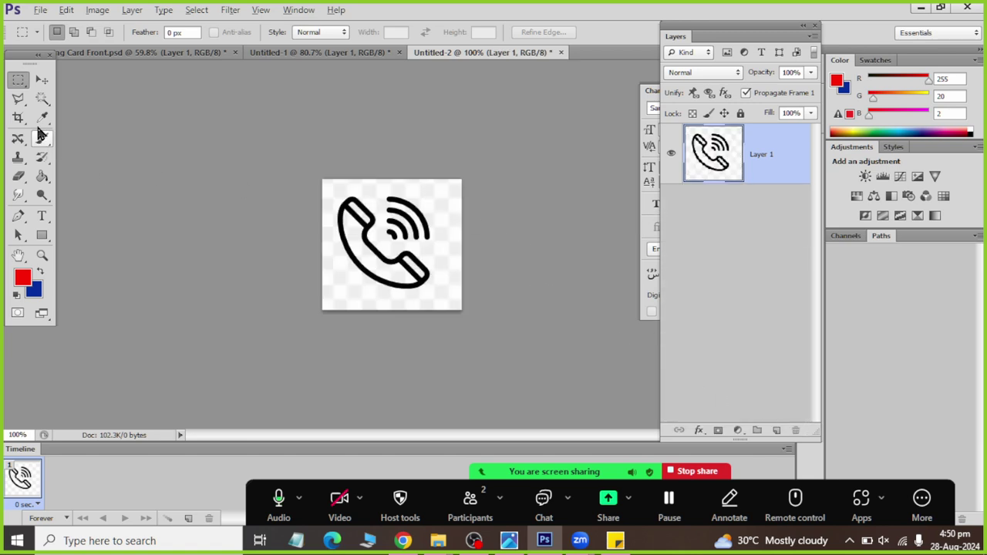
# - Magic Wand the white area around the phone icon and delete it
pyautogui.click(41, 99)
pyautogui.click(456, 297)
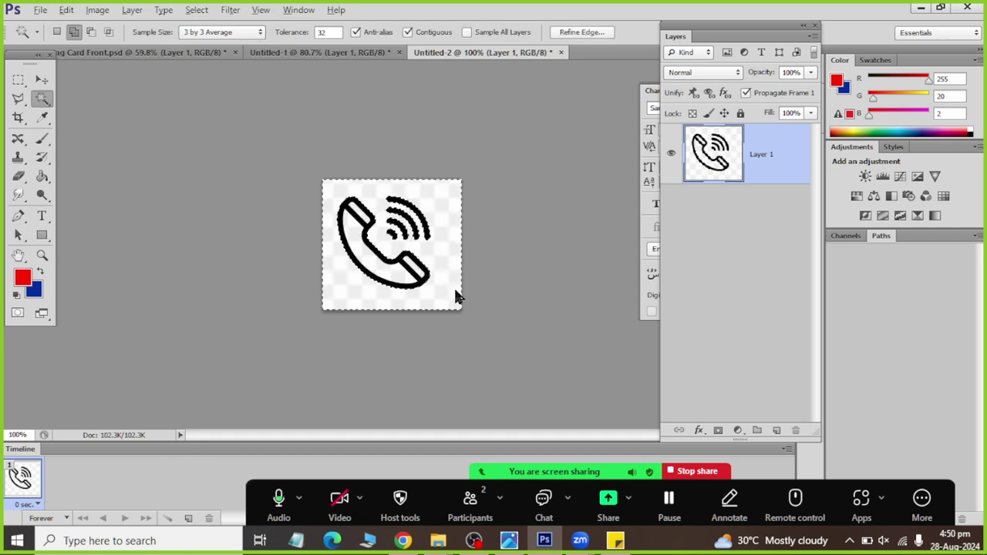
pyautogui.press('Delete')
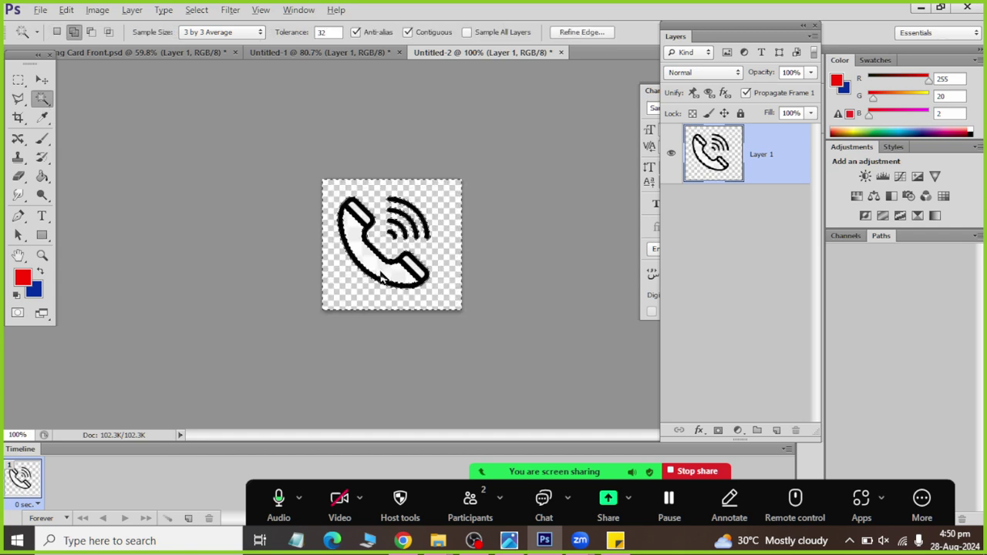
pyautogui.hotkey('ctrl', 'd')
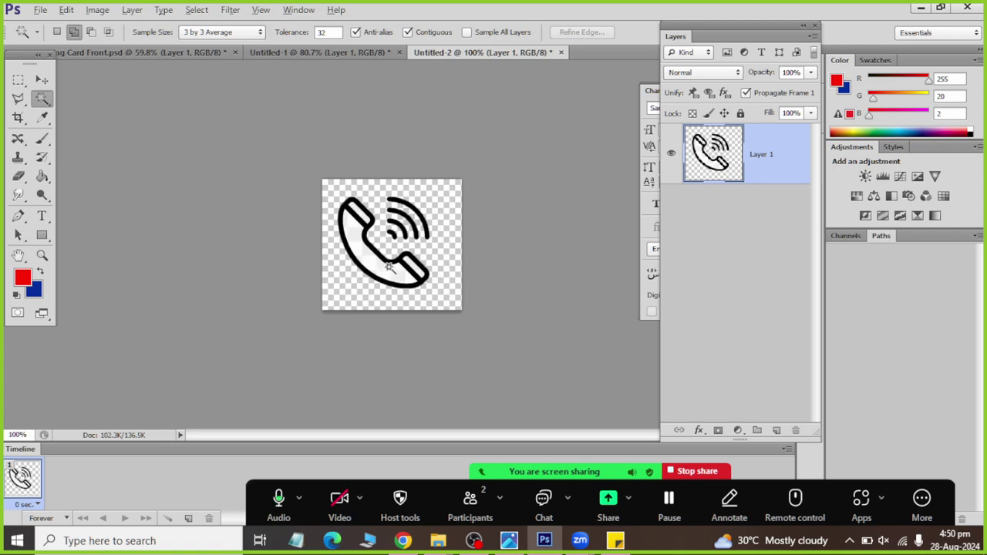
pyautogui.click(390, 266)
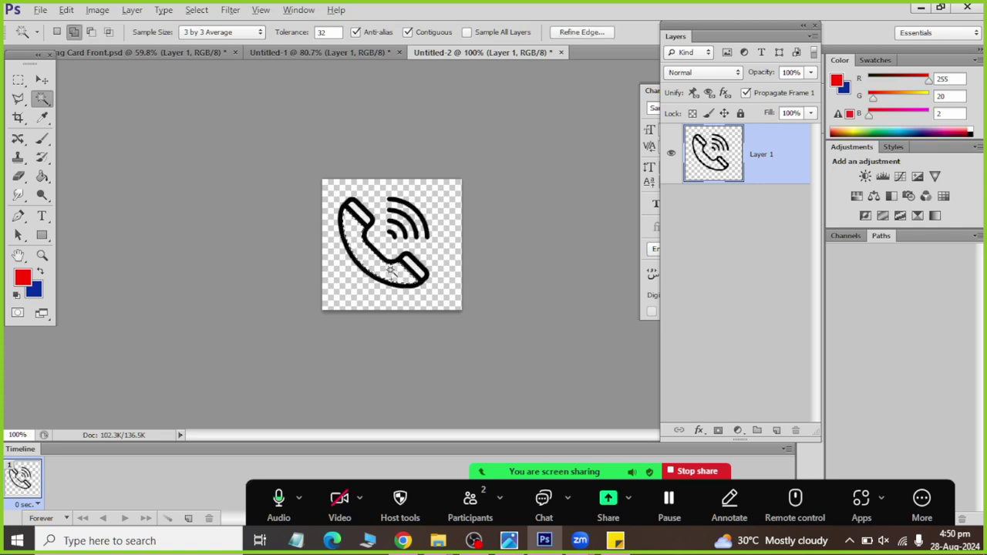
pyautogui.keyDown('alt'); pyautogui.scroll(2, 357, 208); pyautogui.keyUp('alt')
pyautogui.scroll(2, 357, 208)
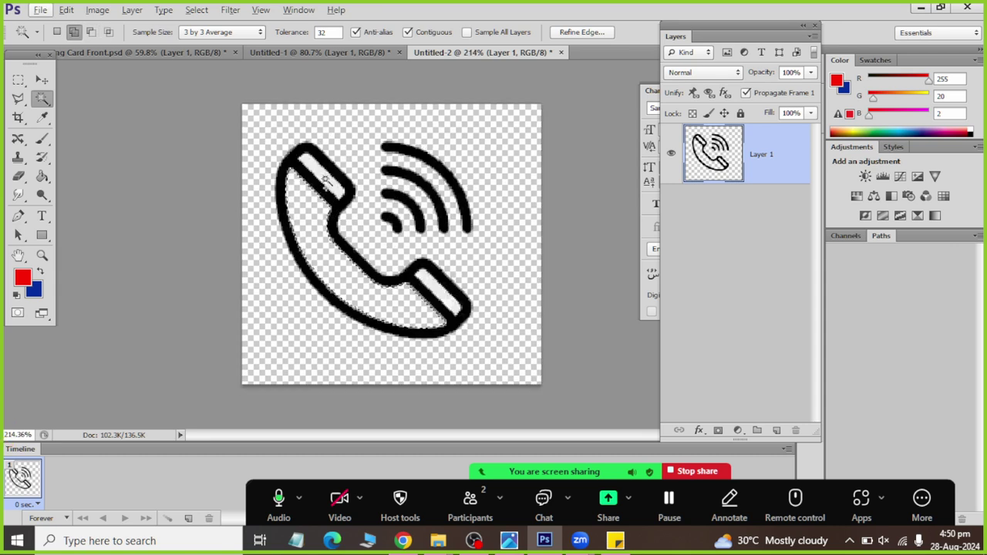
pyautogui.hotkey('ctrl', 'd')
# - Select the upper and lower white handset stripes and remove them
pyautogui.click(326, 179)
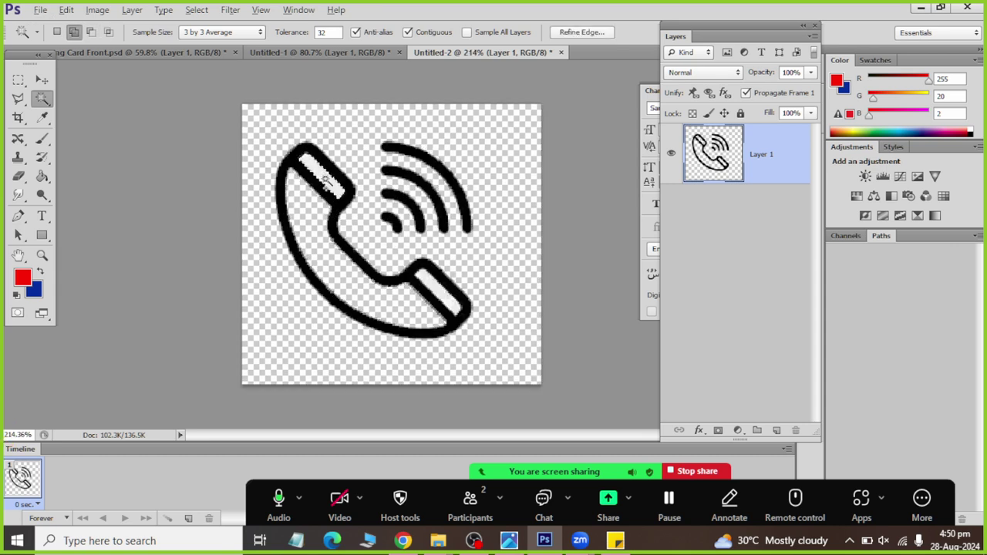
pyautogui.keyDown('shift'); pyautogui.click(447, 305); pyautogui.keyUp('shift')
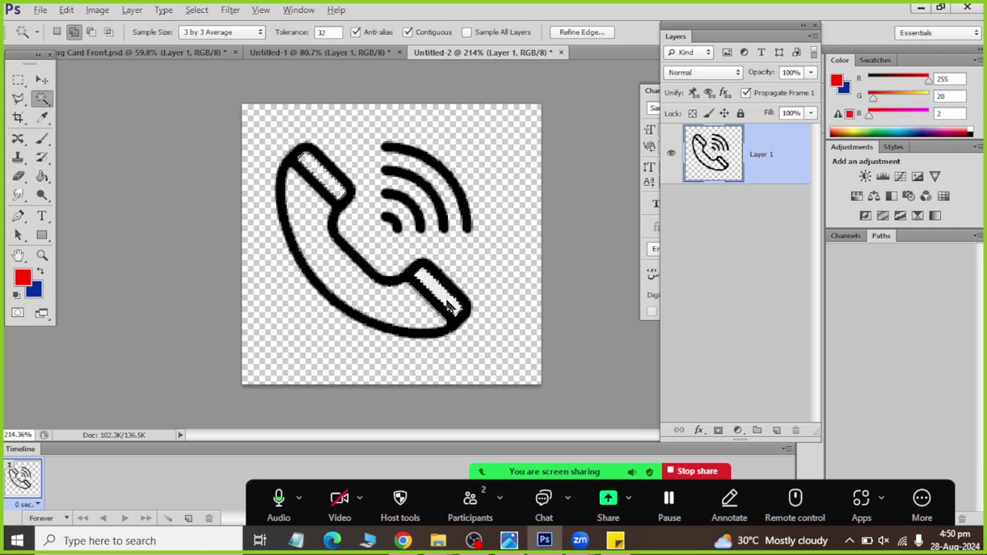
pyautogui.hotkey('ctrl', 'd')
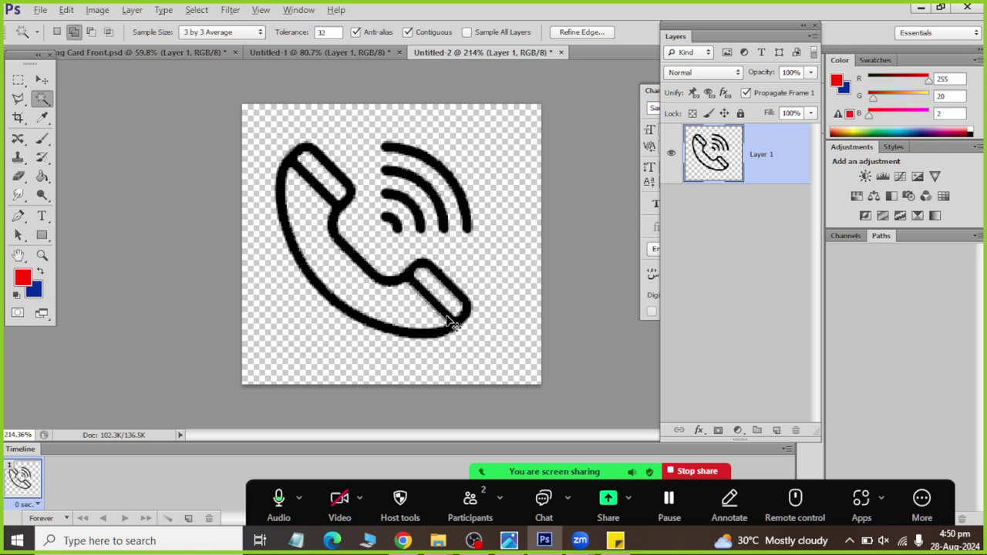
pyautogui.hotkey('ctrl', 'd')
pyautogui.keyDown('ctrl'); pyautogui.click(698, 166); pyautogui.keyUp('ctrl')
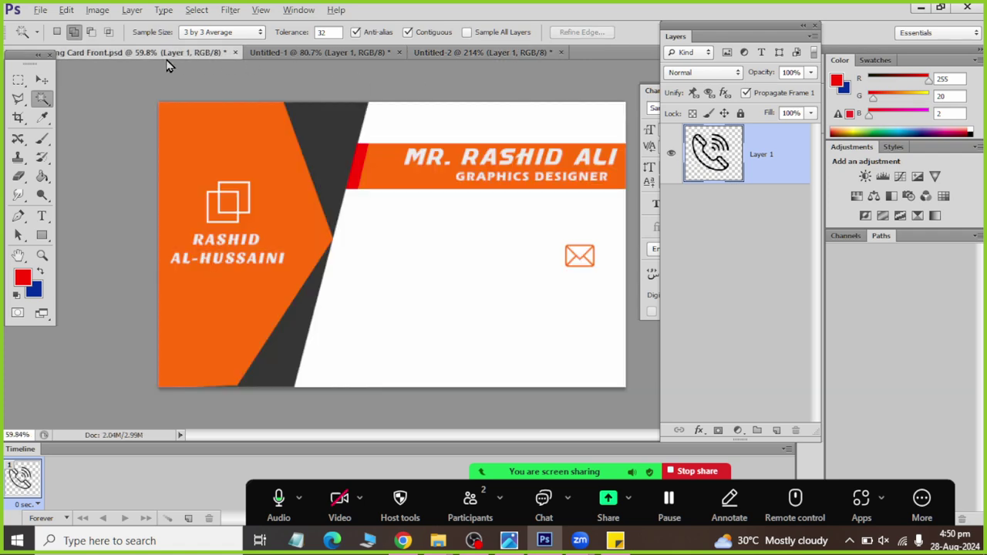
# - Place the phone icon on the card front and give it the envelope's orange layer style
pyautogui.moveTo(168, 66); pyautogui.dragTo(435, 255)
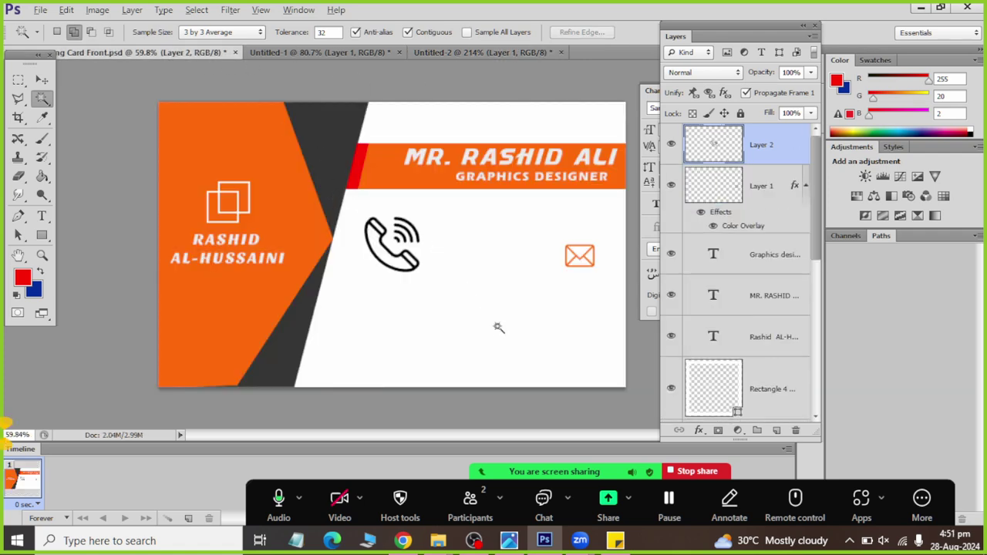
pyautogui.click(41, 79)
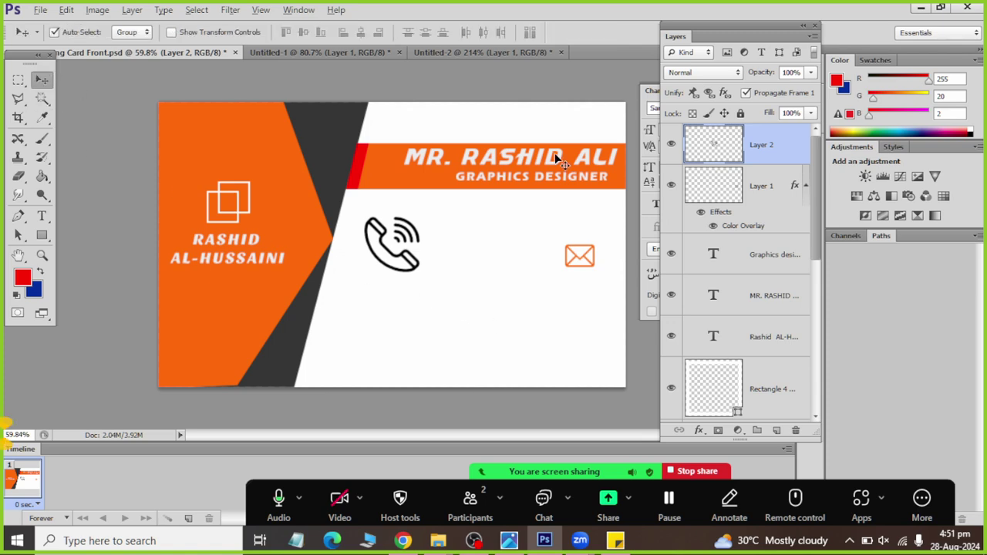
pyautogui.click(764, 188)
pyautogui.rightClick(765, 188)
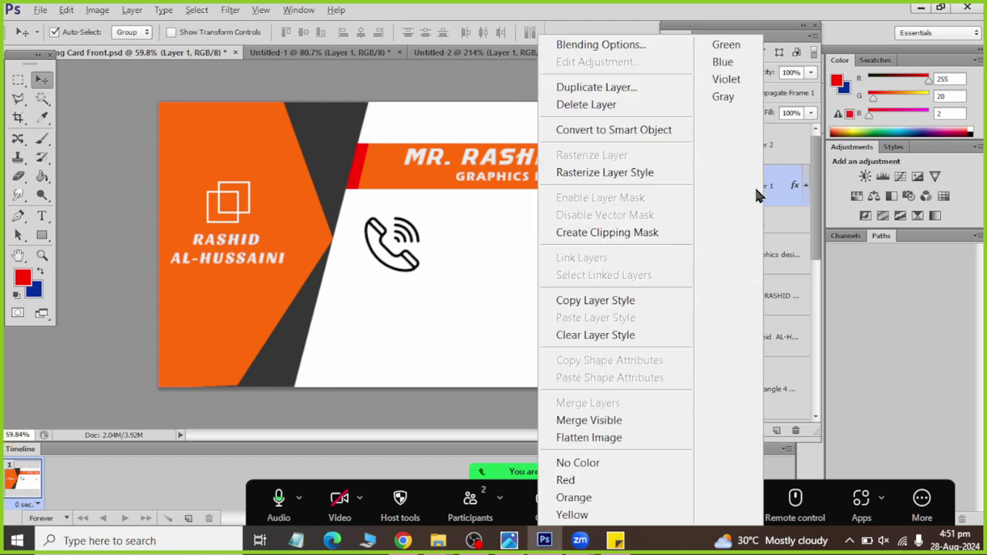
pyautogui.click(648, 299)
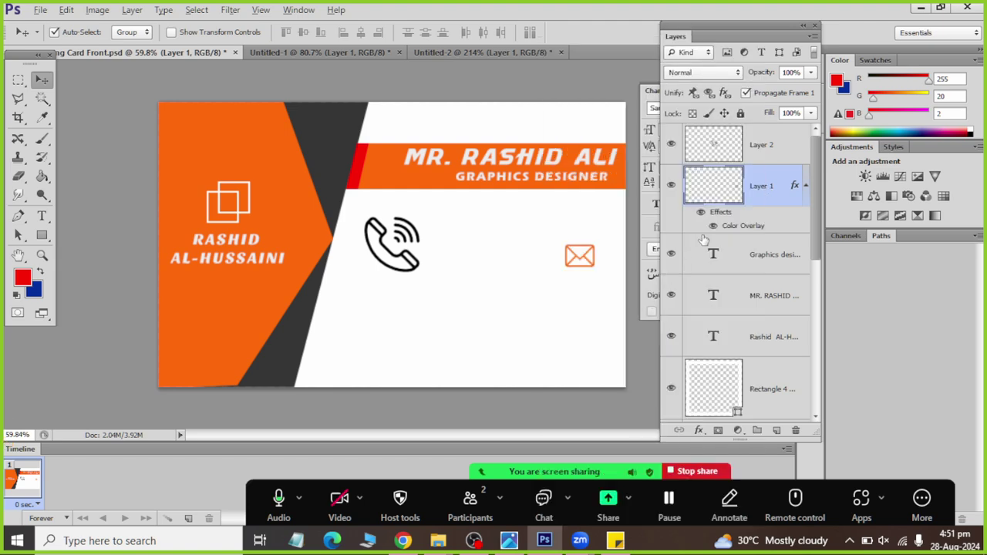
pyautogui.click(762, 147)
pyautogui.rightClick(764, 148)
pyautogui.click(642, 317)
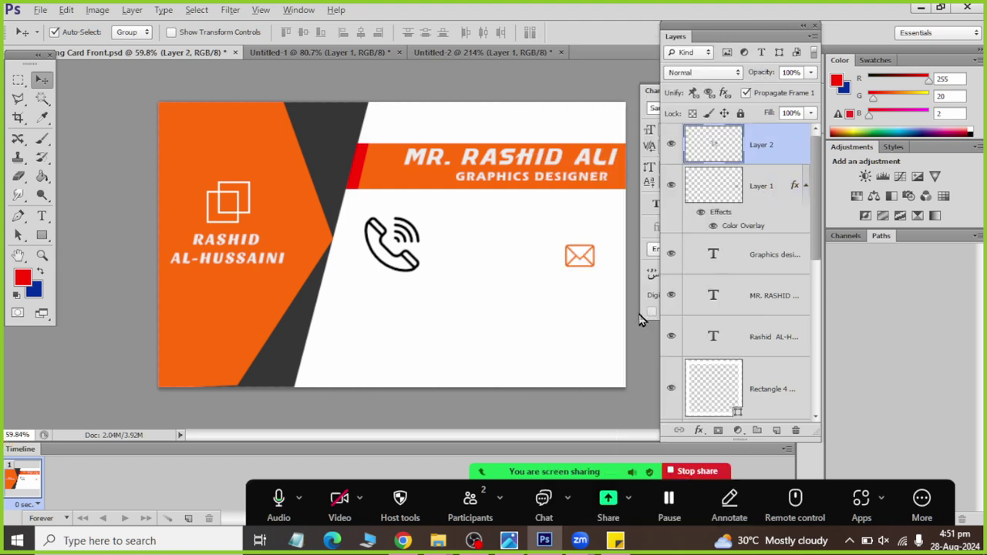
# - Shrink the phone icon and position it above the envelope
pyautogui.hotkey('ctrl', 't')
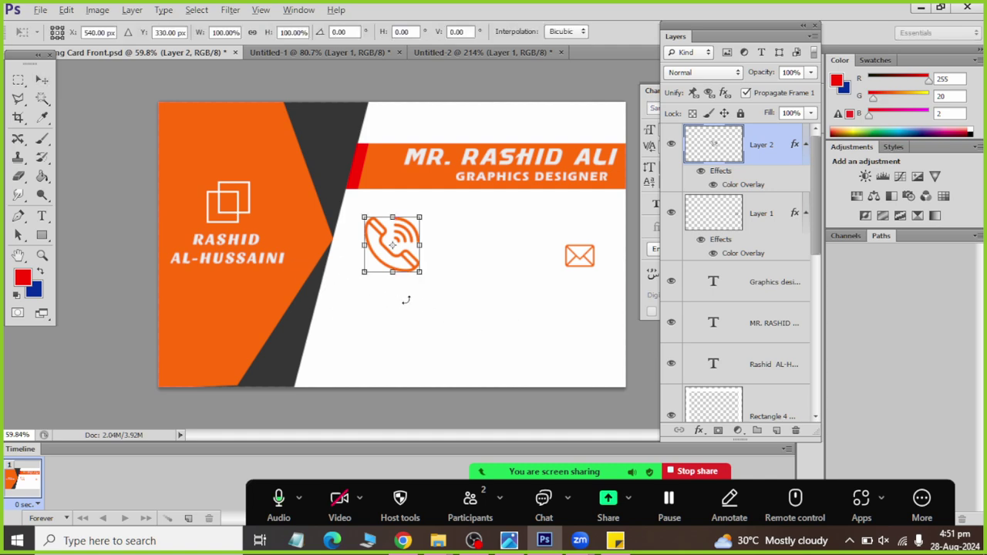
pyautogui.moveTo(419, 272)
pyautogui.mouseDown()
pyautogui.moveTo(409, 260)
pyautogui.moveTo(484, 298)
pyautogui.moveTo(527, 241)
pyautogui.moveTo(586, 233)
pyautogui.mouseUp()
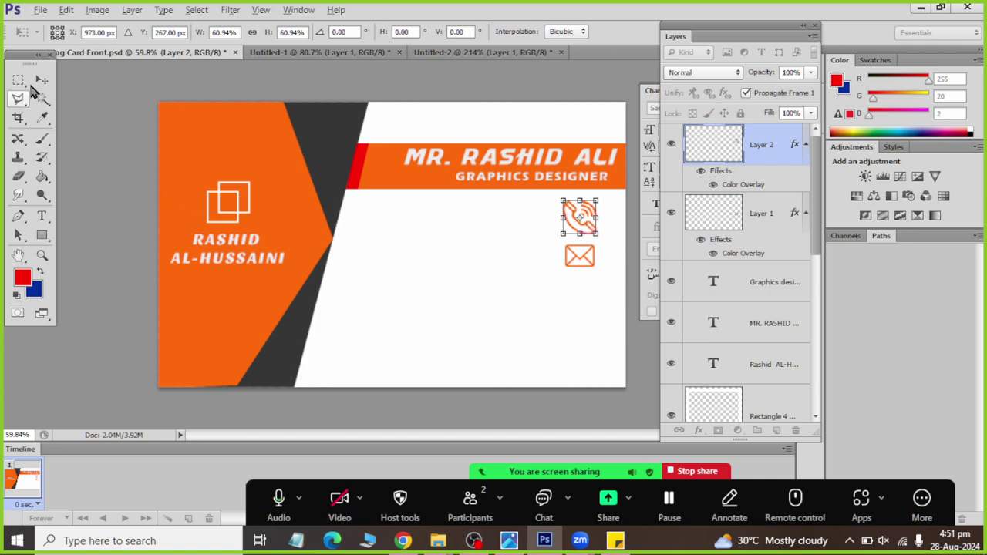
pyautogui.click(42, 80)
pyautogui.click(404, 215)
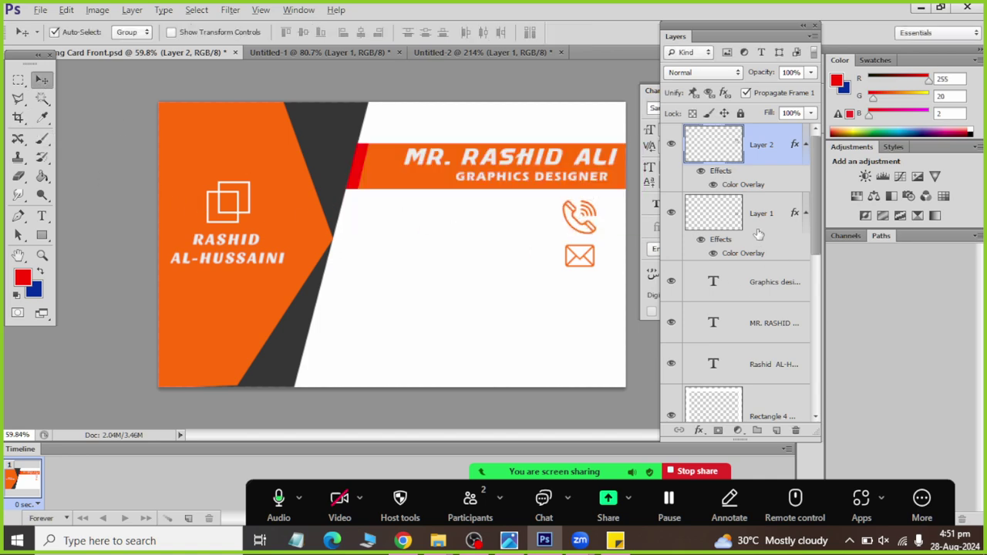
# - Move the phone and mail icons down together and scale both to about 65%
pyautogui.keyDown('shift'); pyautogui.click(759, 224); pyautogui.keyUp('shift')
pyautogui.moveTo(594, 256); pyautogui.dragTo(593, 290)
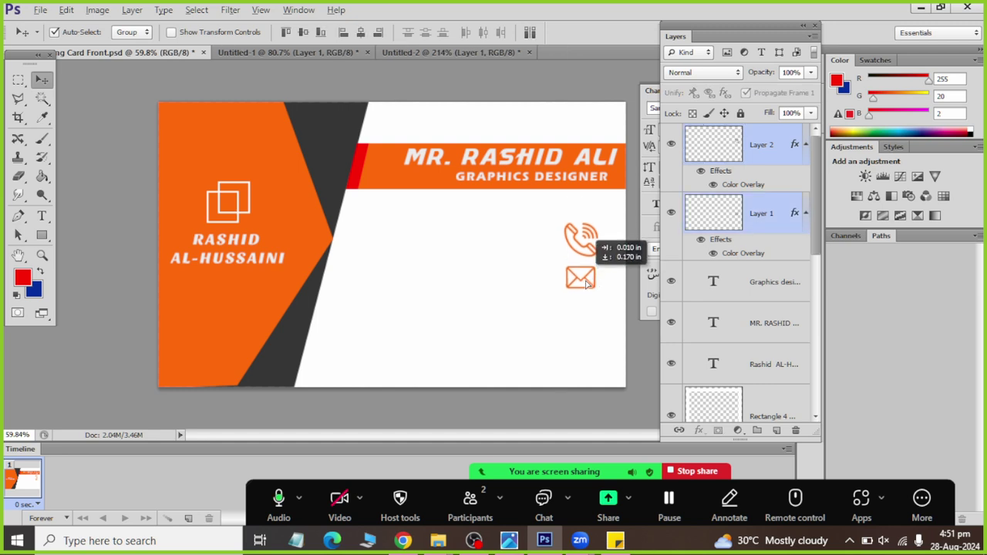
pyautogui.hotkey('ctrl', 't')
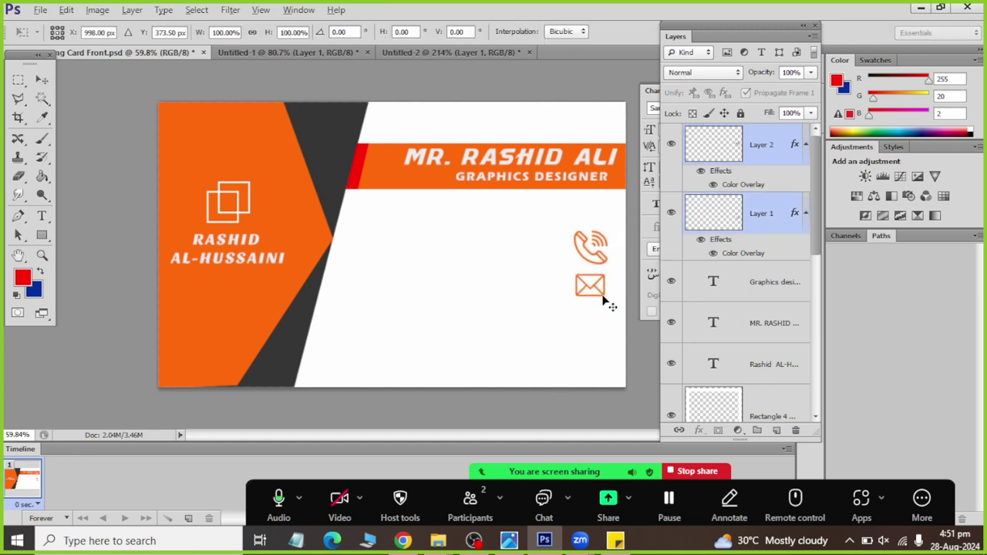
pyautogui.moveTo(607, 300); pyautogui.dragTo(601, 285)
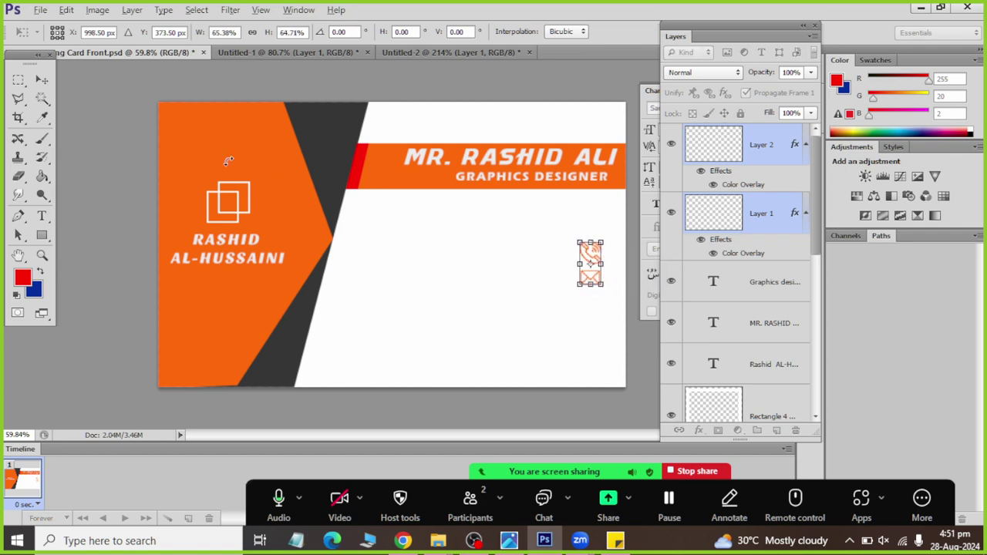
pyautogui.click(41, 79)
pyautogui.click(405, 217)
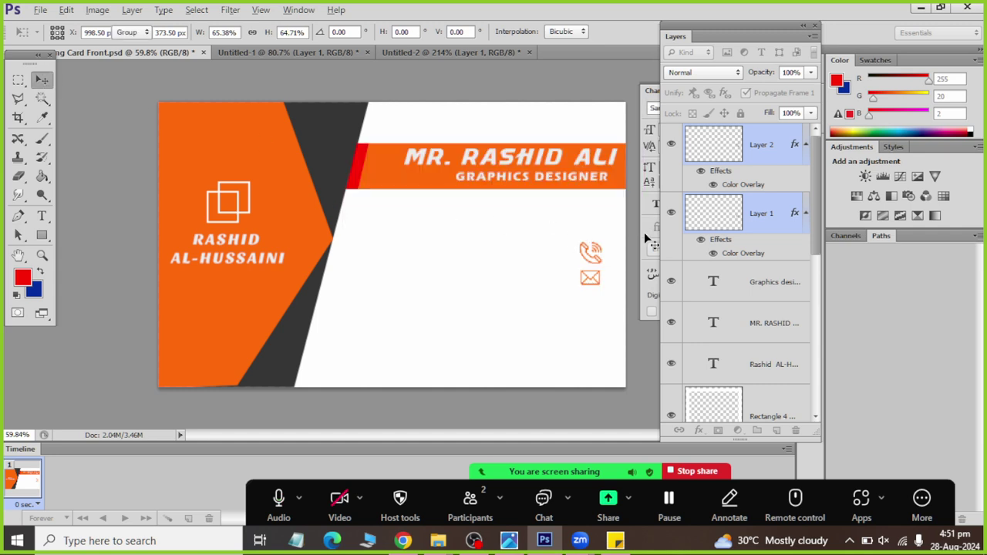
pyautogui.click(749, 158)
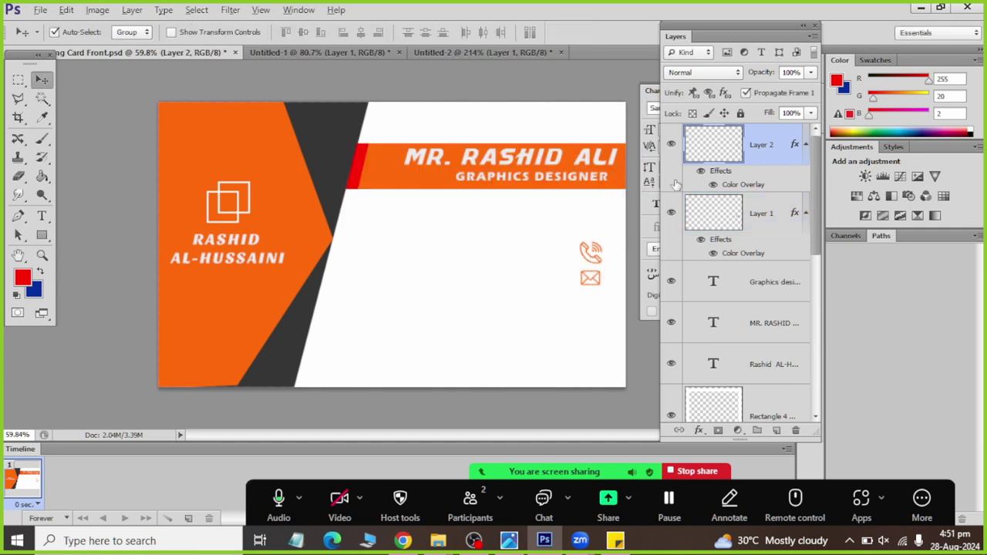
pyautogui.click(41, 216)
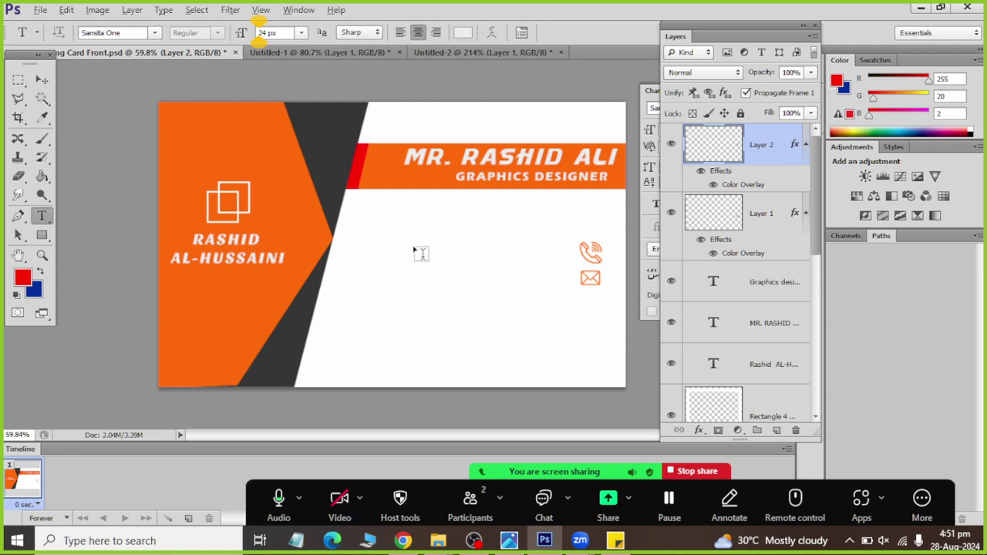
# - Add the phone number text in near-black Times New Roman
pyautogui.click(420, 248)
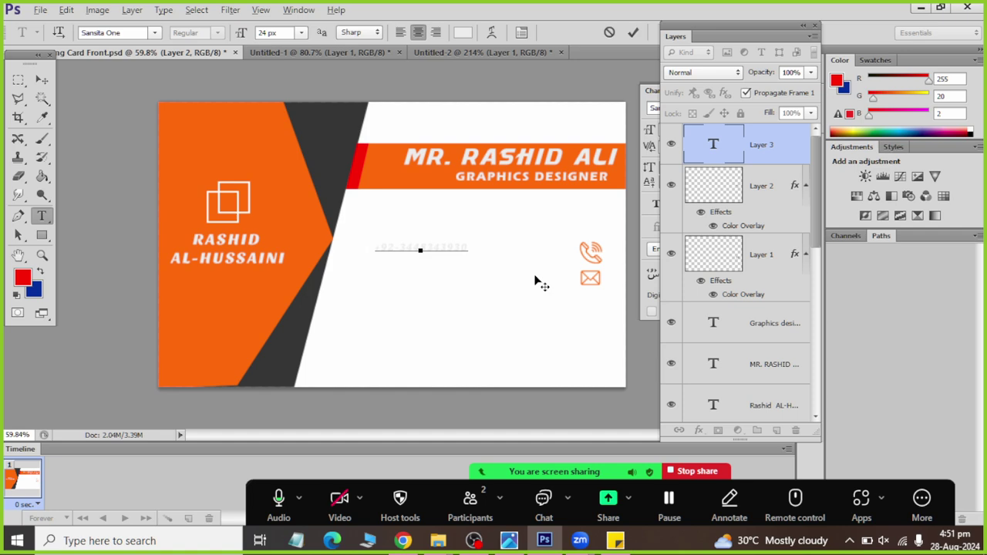
pyautogui.hotkey('ctrl', 'a')
pyautogui.click(463, 33)
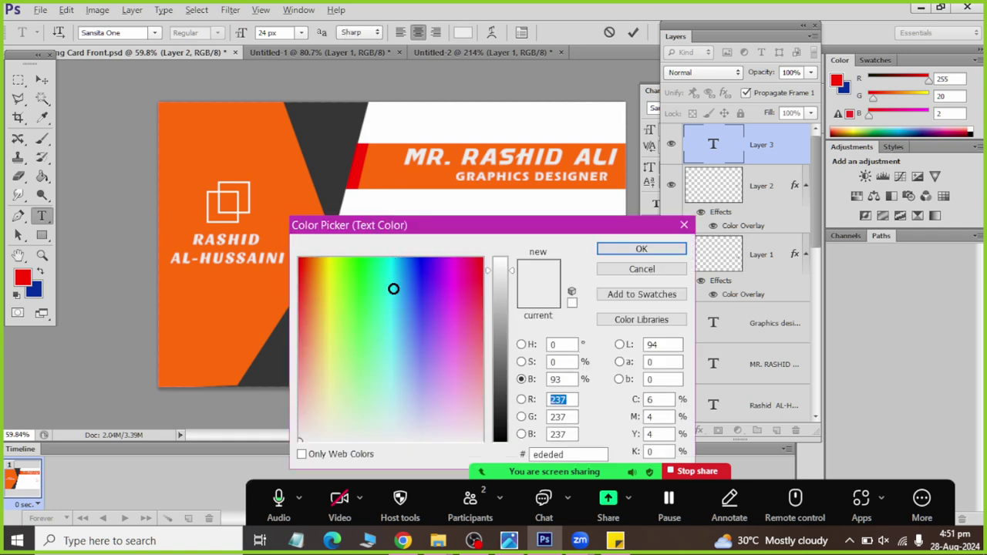
pyautogui.moveTo(393, 286); pyautogui.dragTo(442, 386)
pyautogui.click(495, 441)
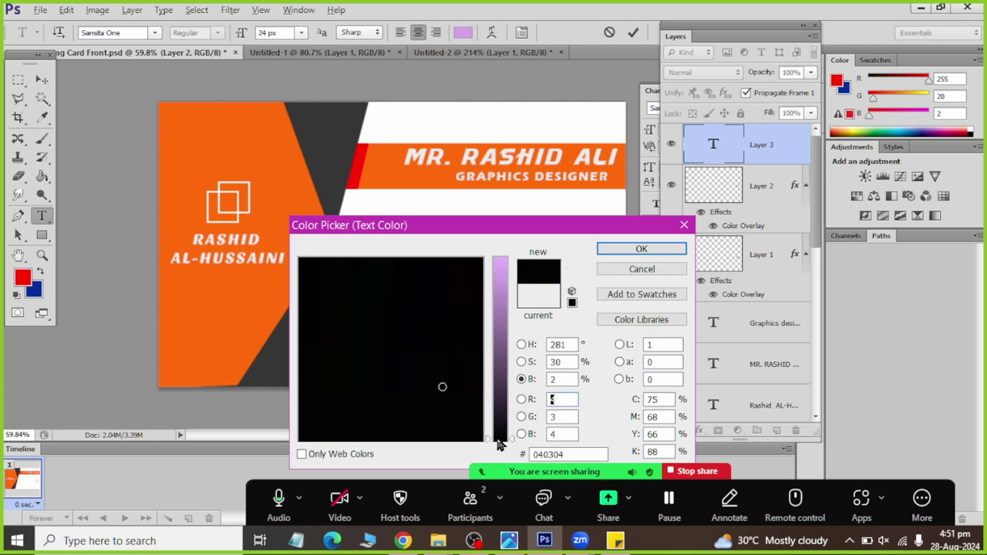
pyautogui.click(641, 249)
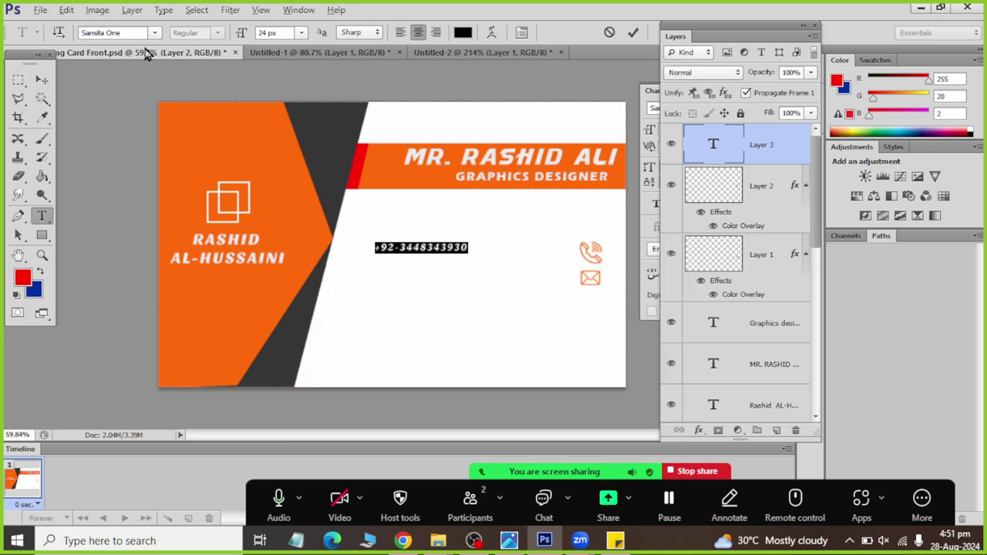
pyautogui.click(154, 33)
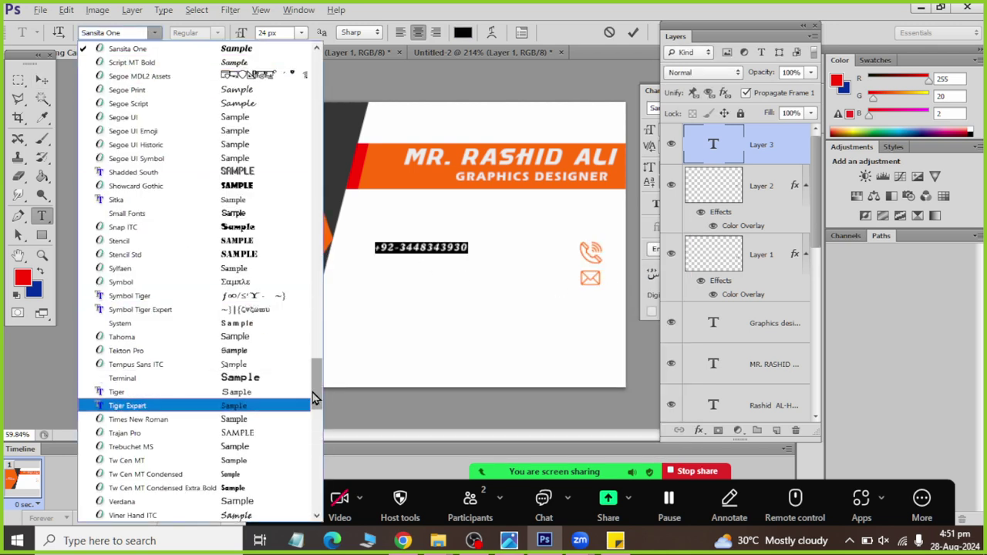
pyautogui.click(277, 419)
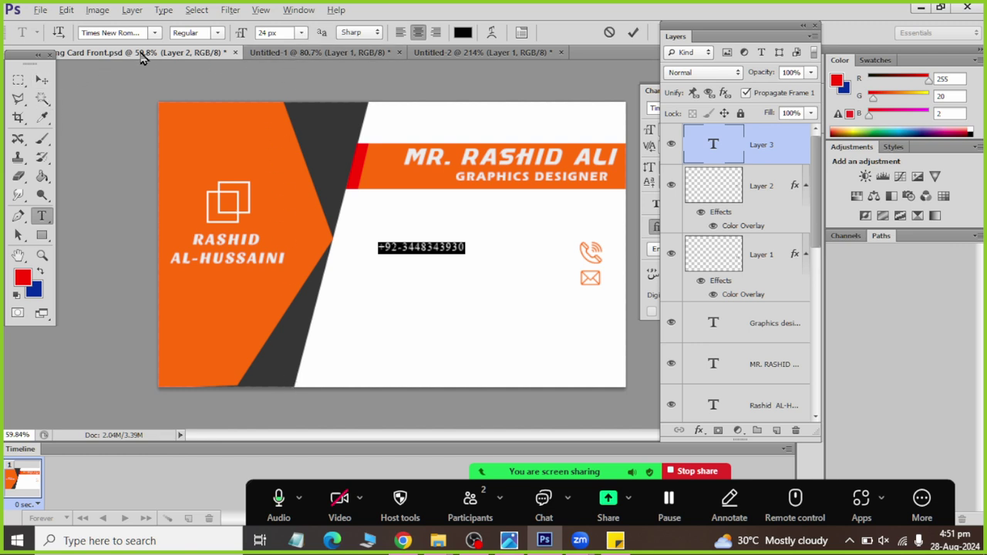
# - Move the phone number beside the phone icon, enlarge it to about 147%, and save
pyautogui.click(41, 83)
pyautogui.moveTo(391, 252); pyautogui.dragTo(485, 262)
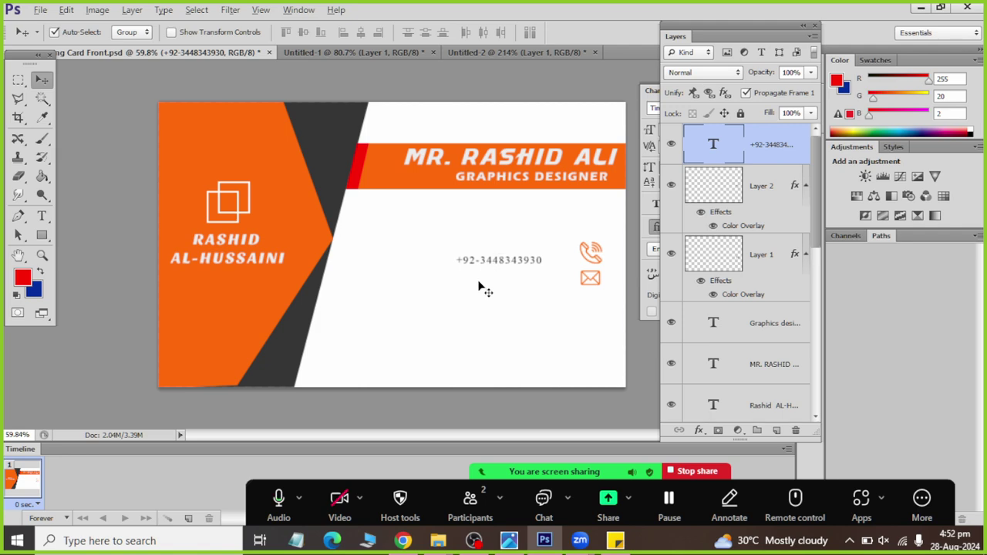
pyautogui.hotkey('ctrl', 't')
pyautogui.moveTo(550, 271)
pyautogui.mouseDown()
pyautogui.moveTo(562, 273)
pyautogui.moveTo(509, 257)
pyautogui.moveTo(532, 260)
pyautogui.mouseUp()
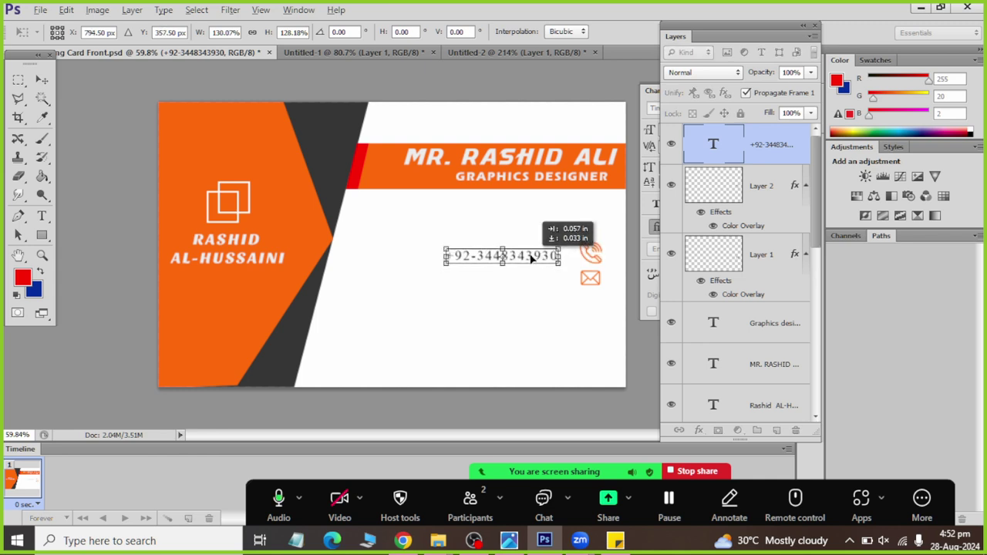
pyautogui.moveTo(560, 263)
pyautogui.mouseDown()
pyautogui.moveTo(568, 265)
pyautogui.moveTo(524, 251)
pyautogui.mouseUp()
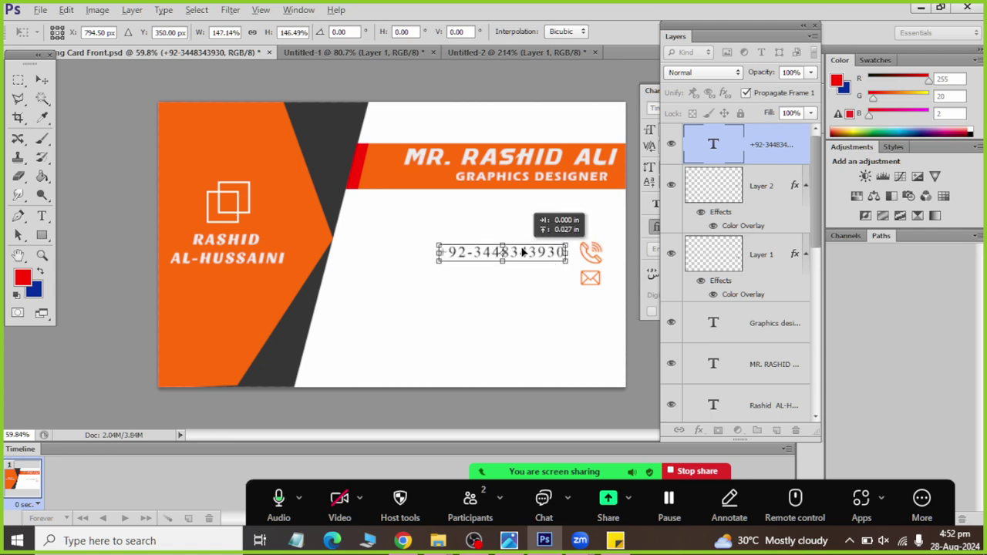
pyautogui.click(43, 83)
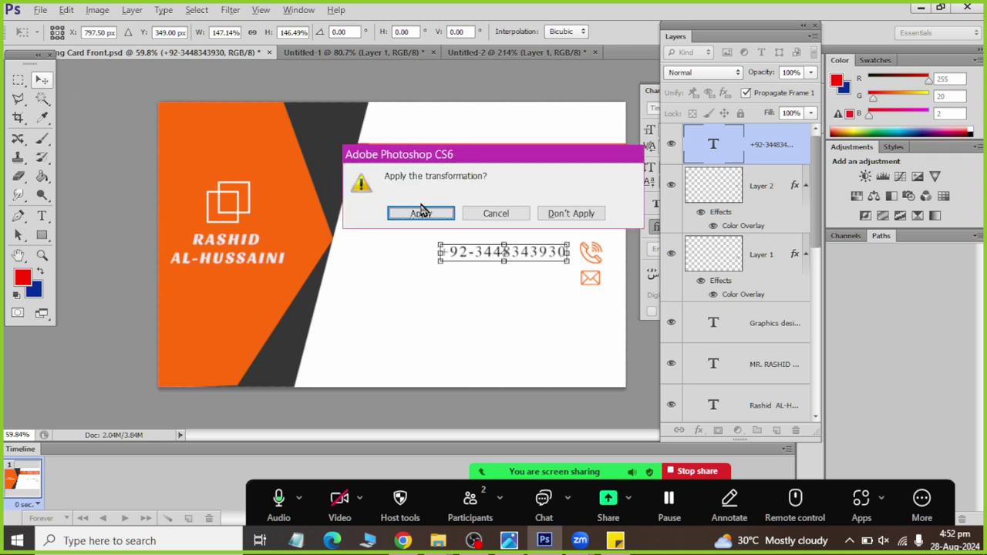
pyautogui.click(425, 212)
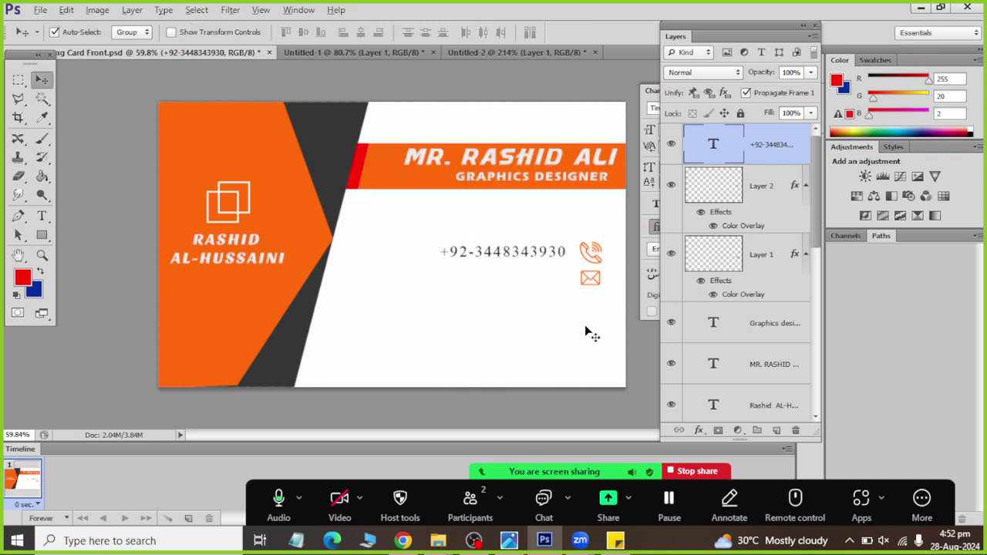
pyautogui.hotkey('ctrl', 's')
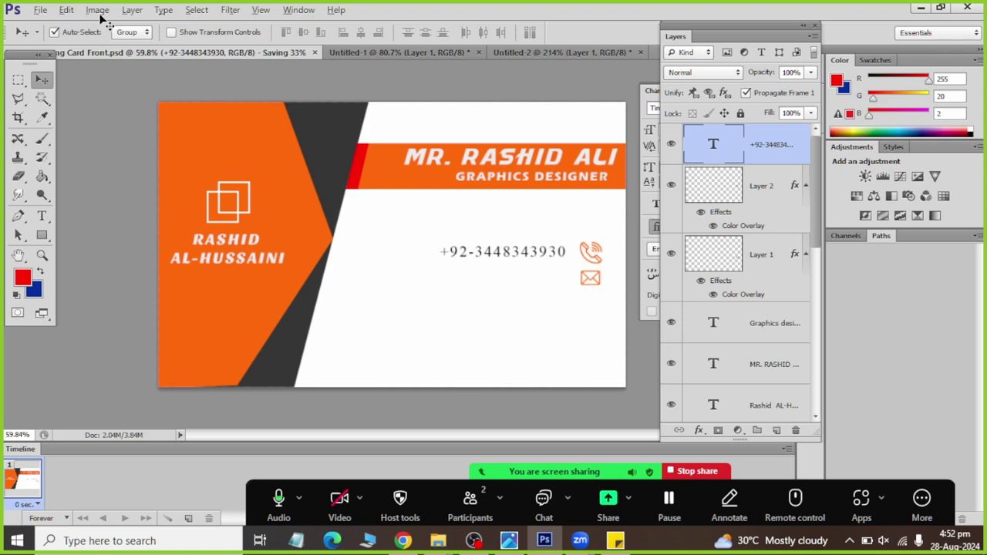
# - Change the image resolution from 300 to 600 pixels per inch in Image Size
pyautogui.click(98, 10)
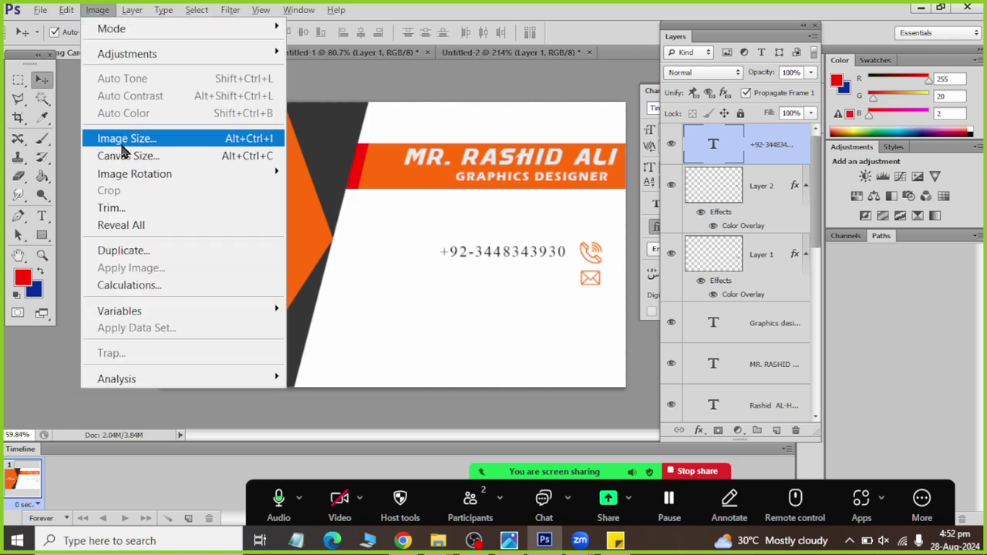
pyautogui.click(121, 141)
pyautogui.doubleClick(174, 304)
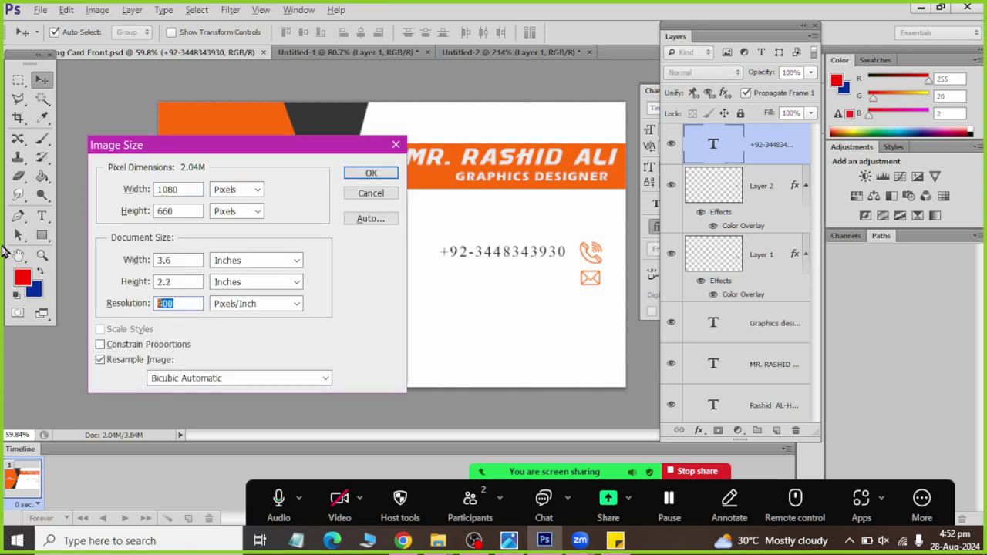
pyautogui.write('600')
pyautogui.press('Return')
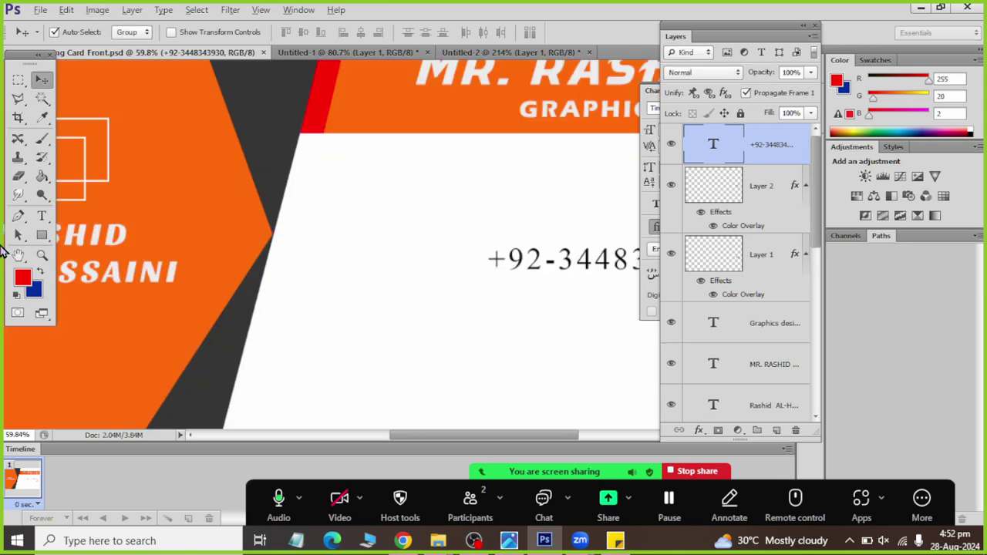
# - Fit the whole card on screen and zoom out slightly
pyautogui.click(43, 256)
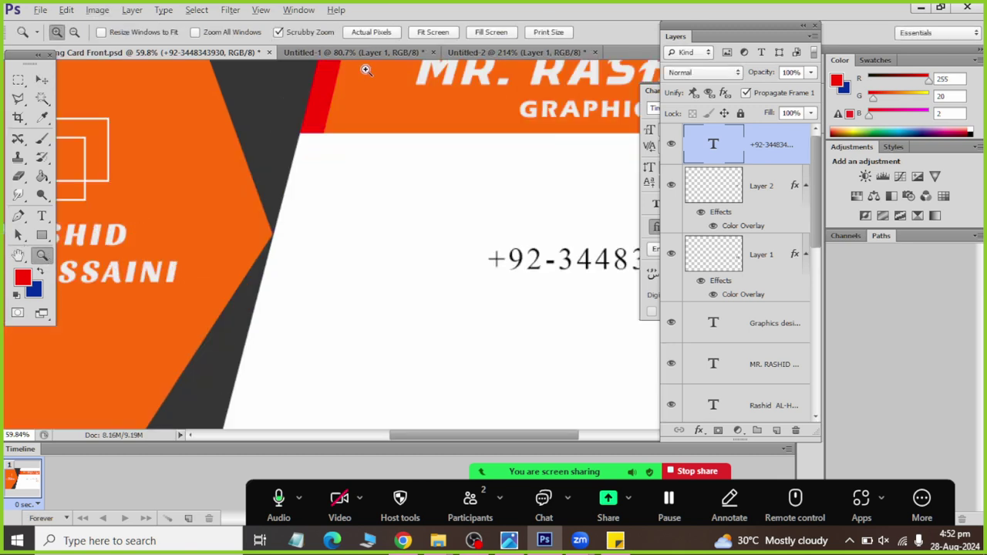
pyautogui.click(433, 32)
pyautogui.click(373, 32)
pyautogui.click(433, 32)
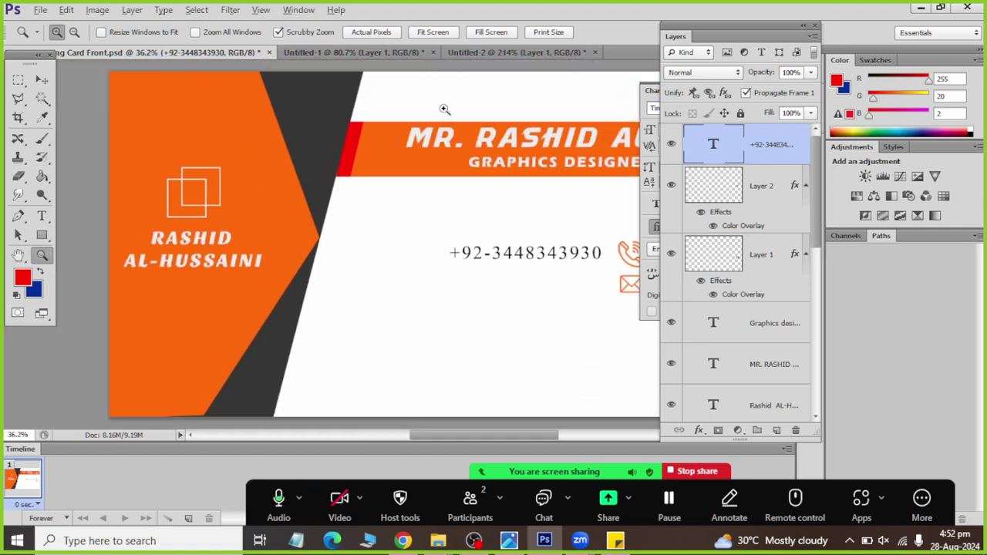
pyautogui.scroll(-2, 444, 109)
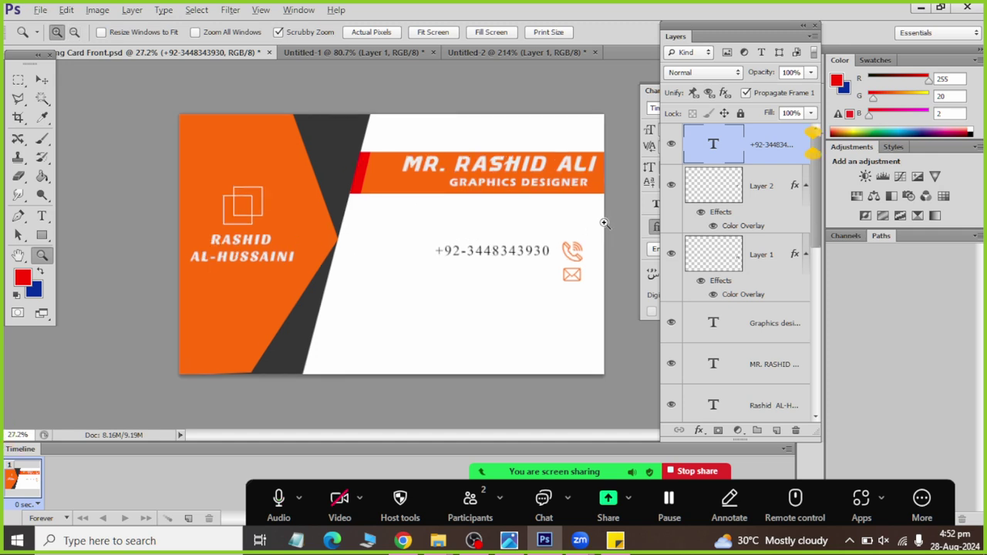